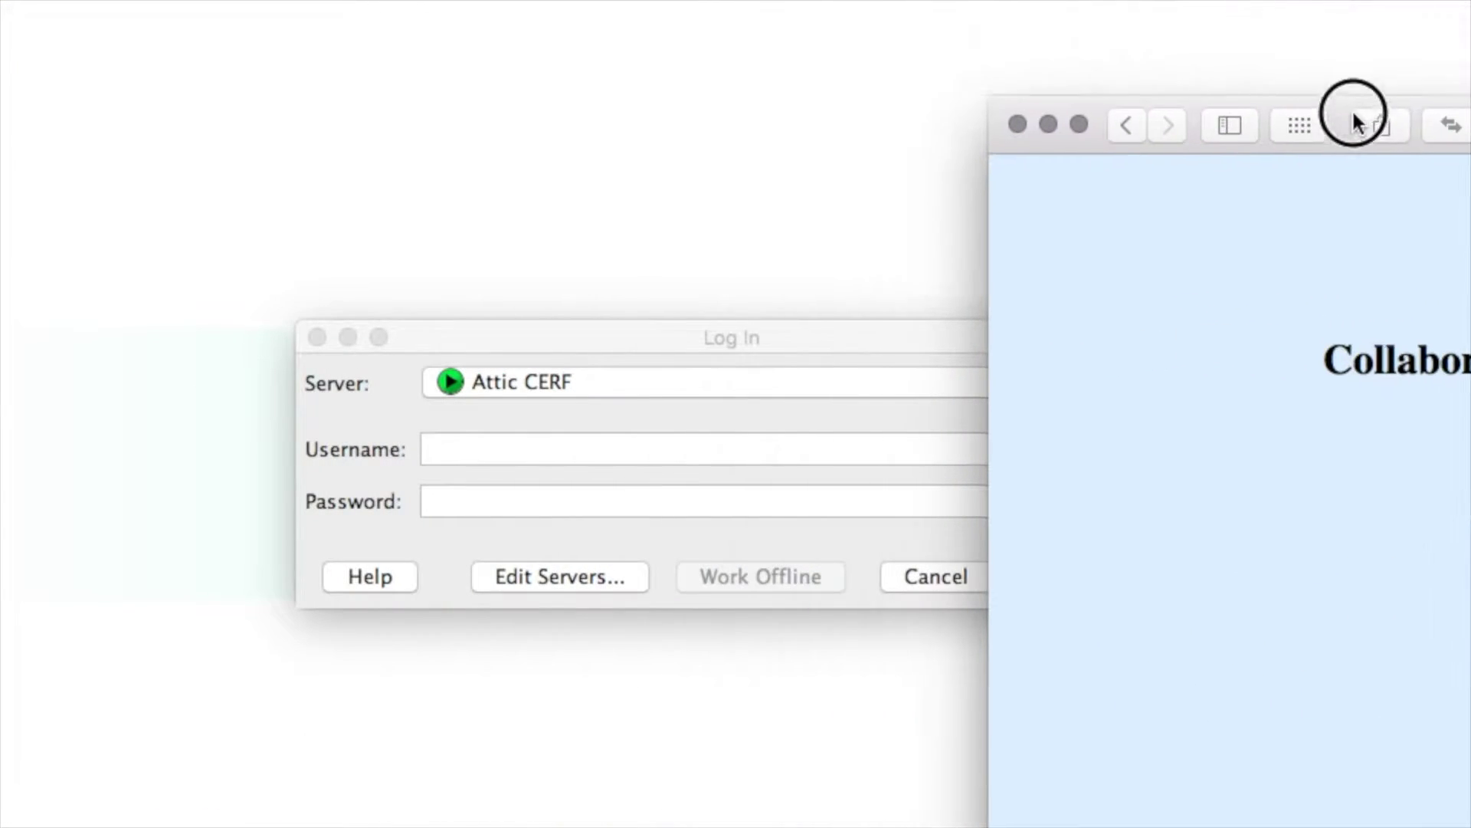
- Move the Safari window down and right so the full Login box and Submit button show
left_click_drag(1353, 123, 354, 2)
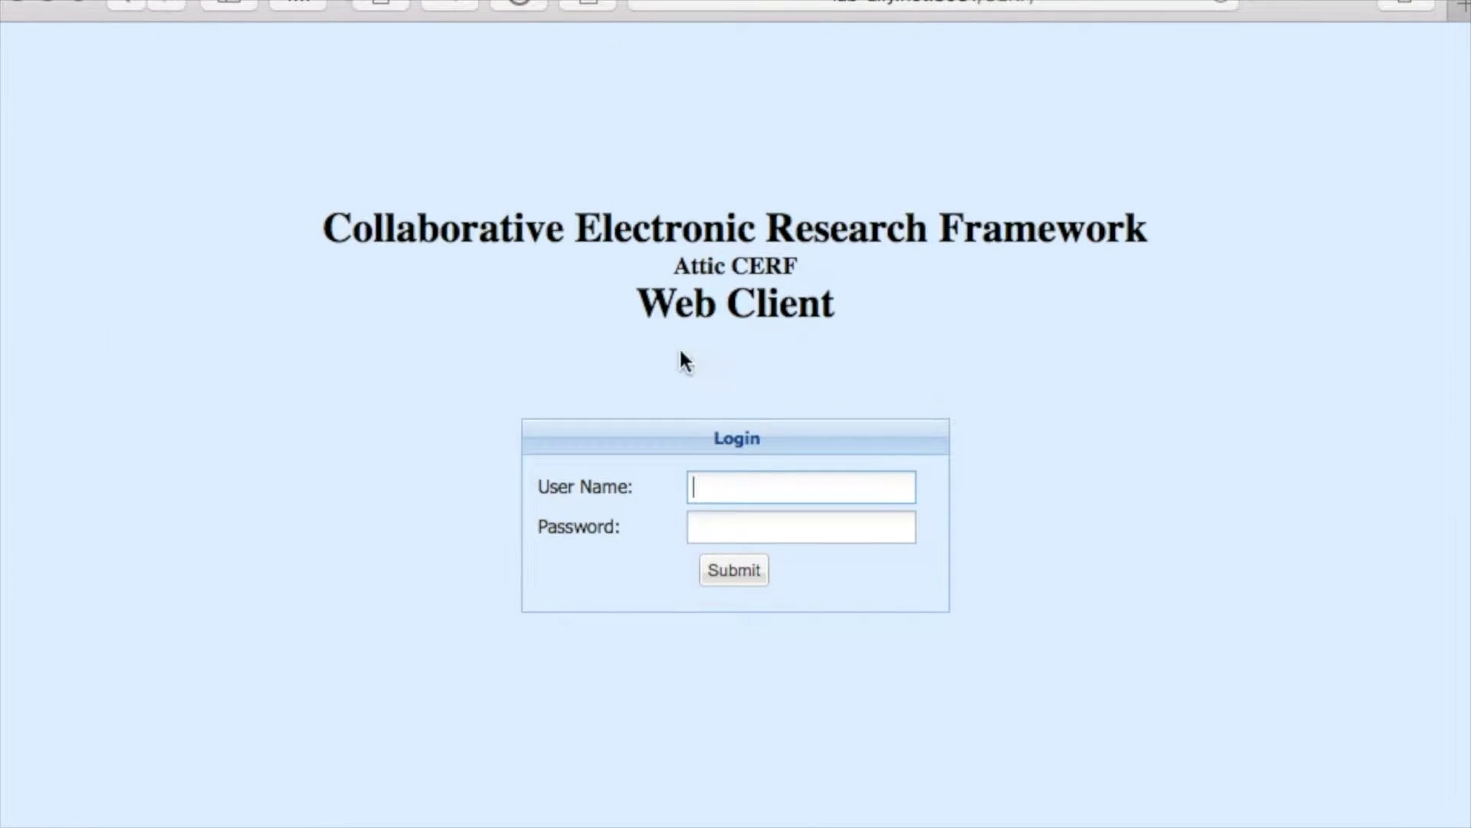
- Sign in to the web client with the standard user's name and password
type("test")
key("Tab")
type("••••••••••")
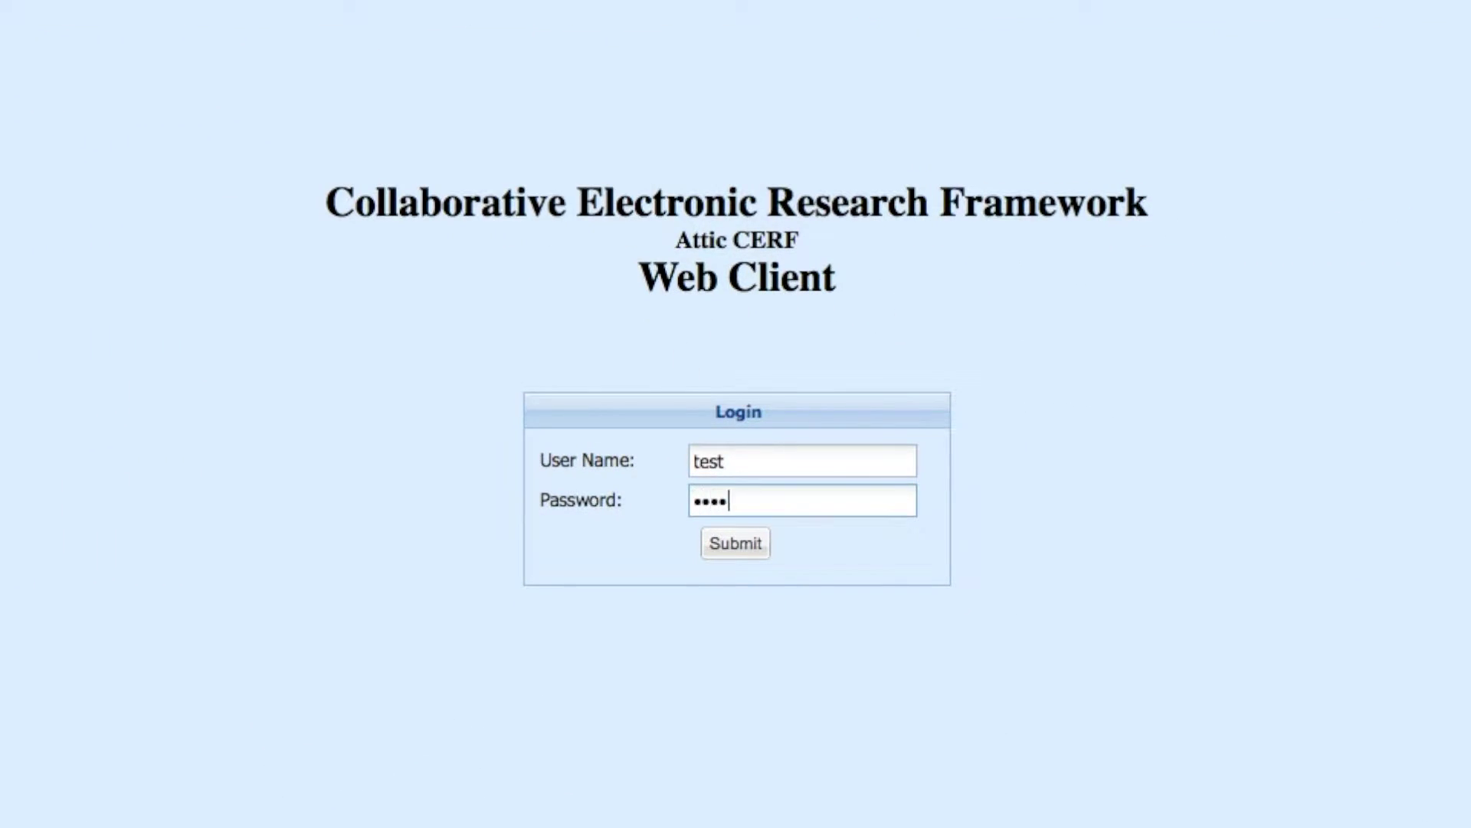
key("Return")
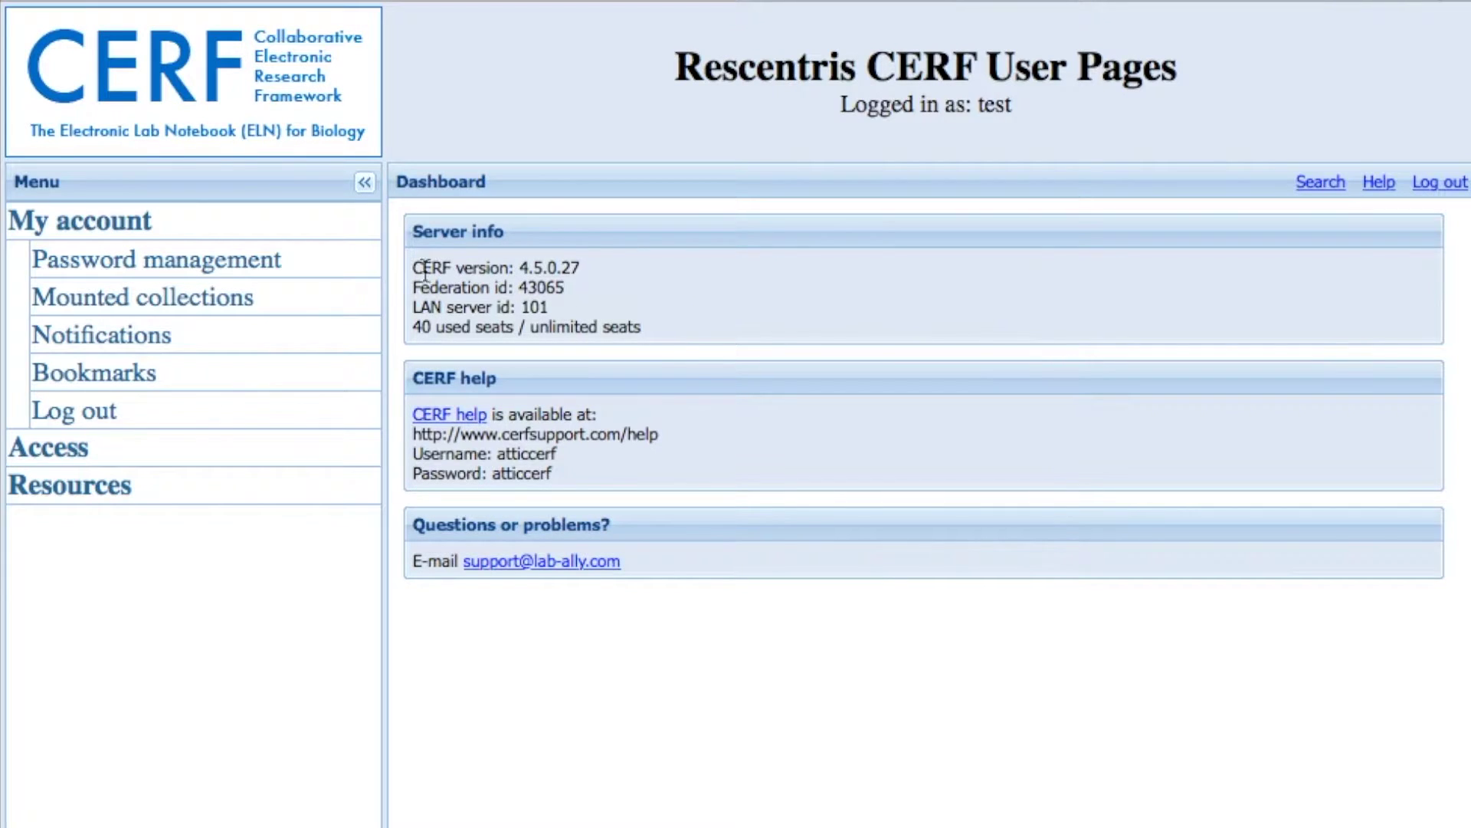
- Visit the Password management, Notifications and Access > Workgroups pages, then log out
left_click(207, 259)
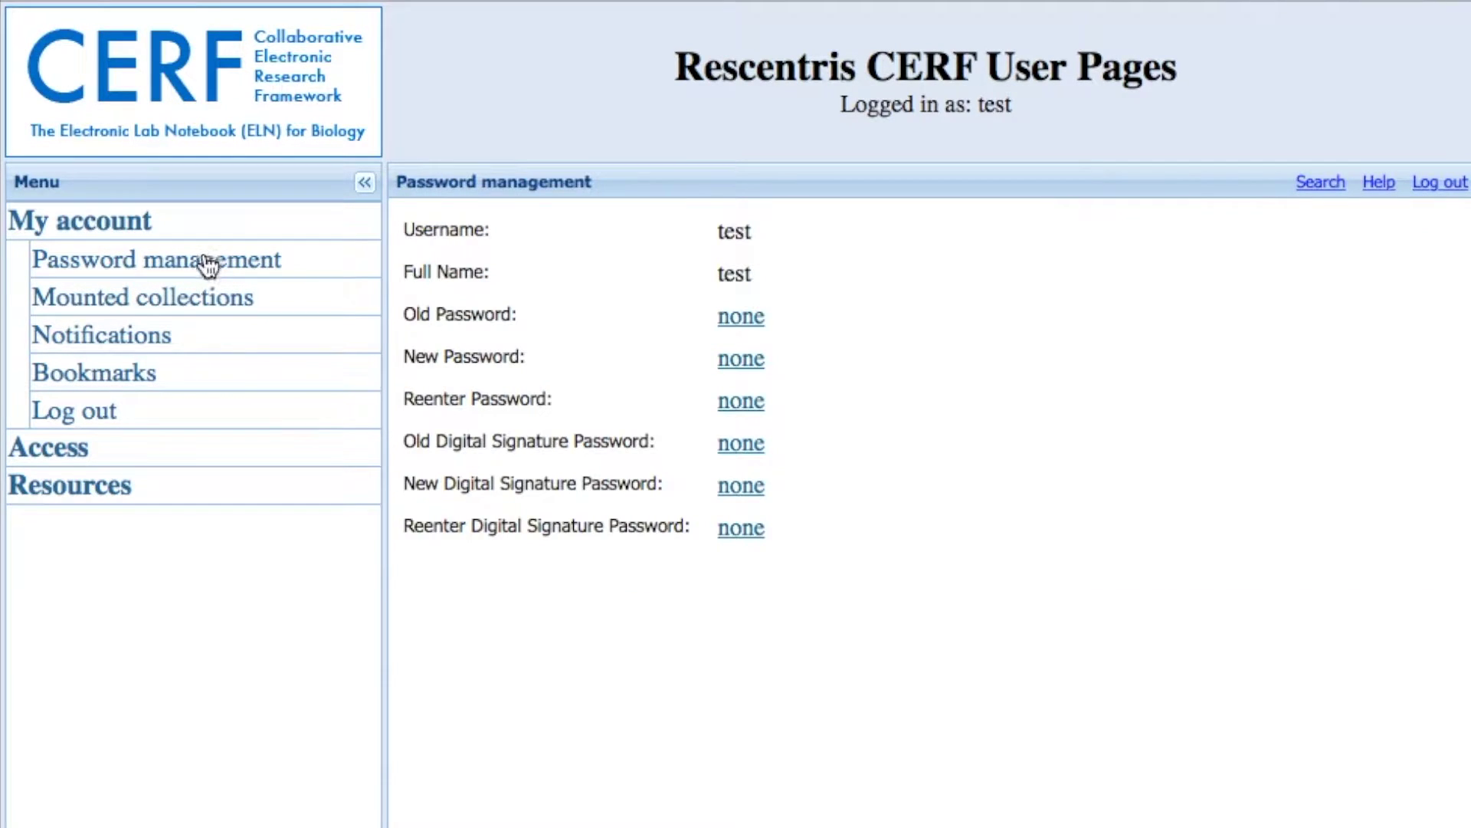
left_click(133, 337)
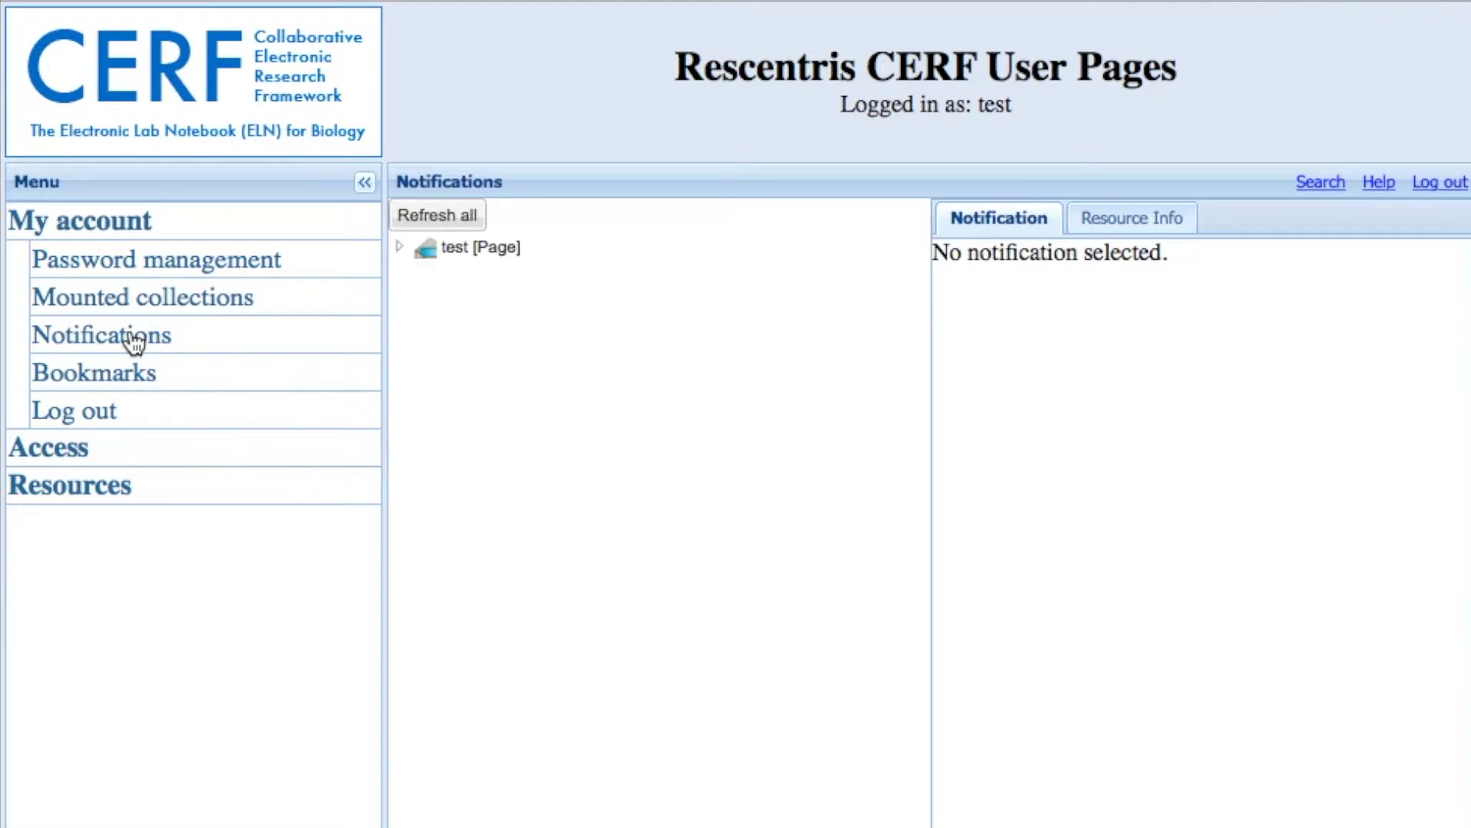
left_click(92, 448)
left_click(106, 303)
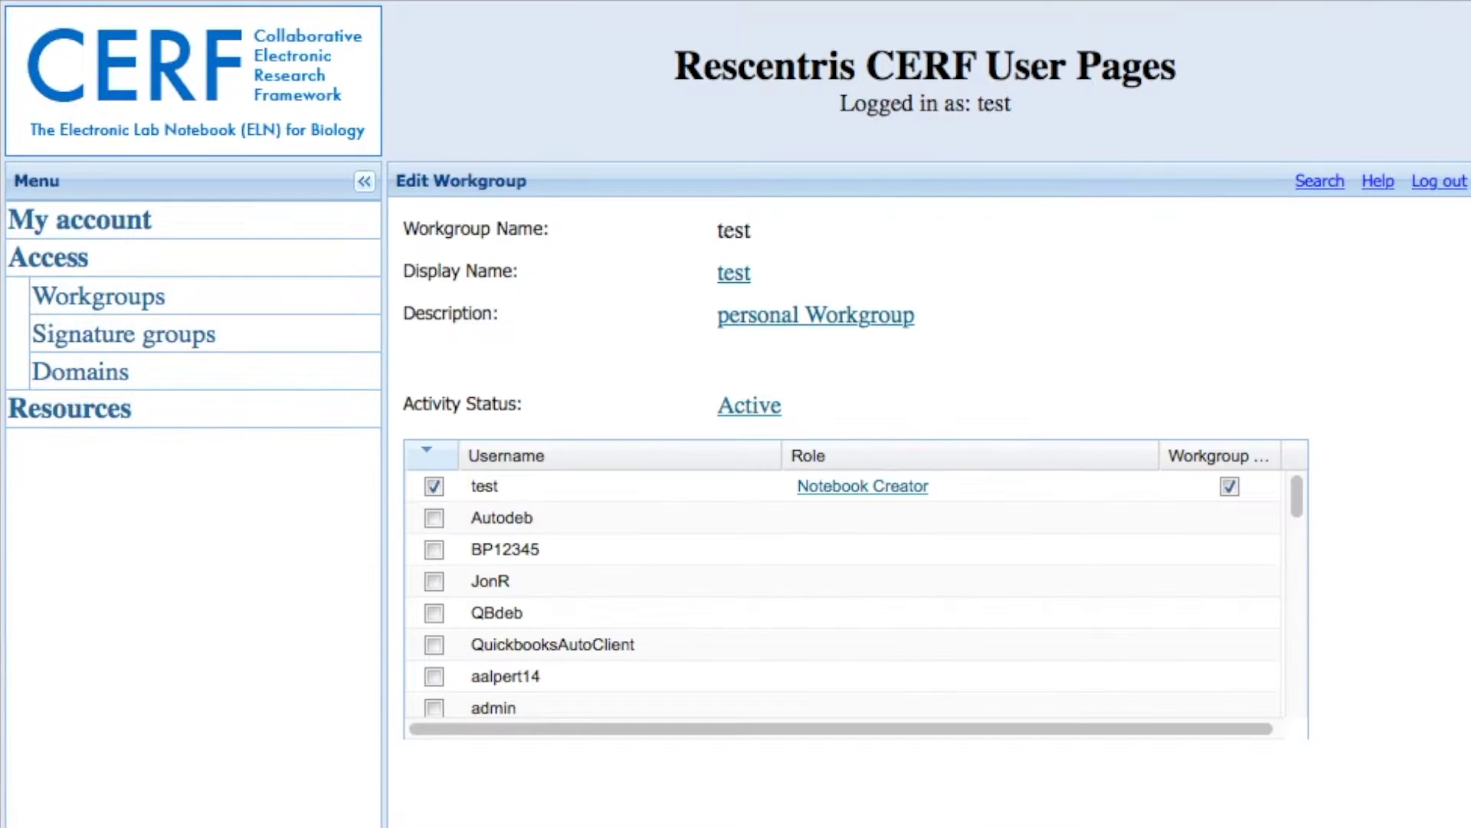
left_click(1437, 181)
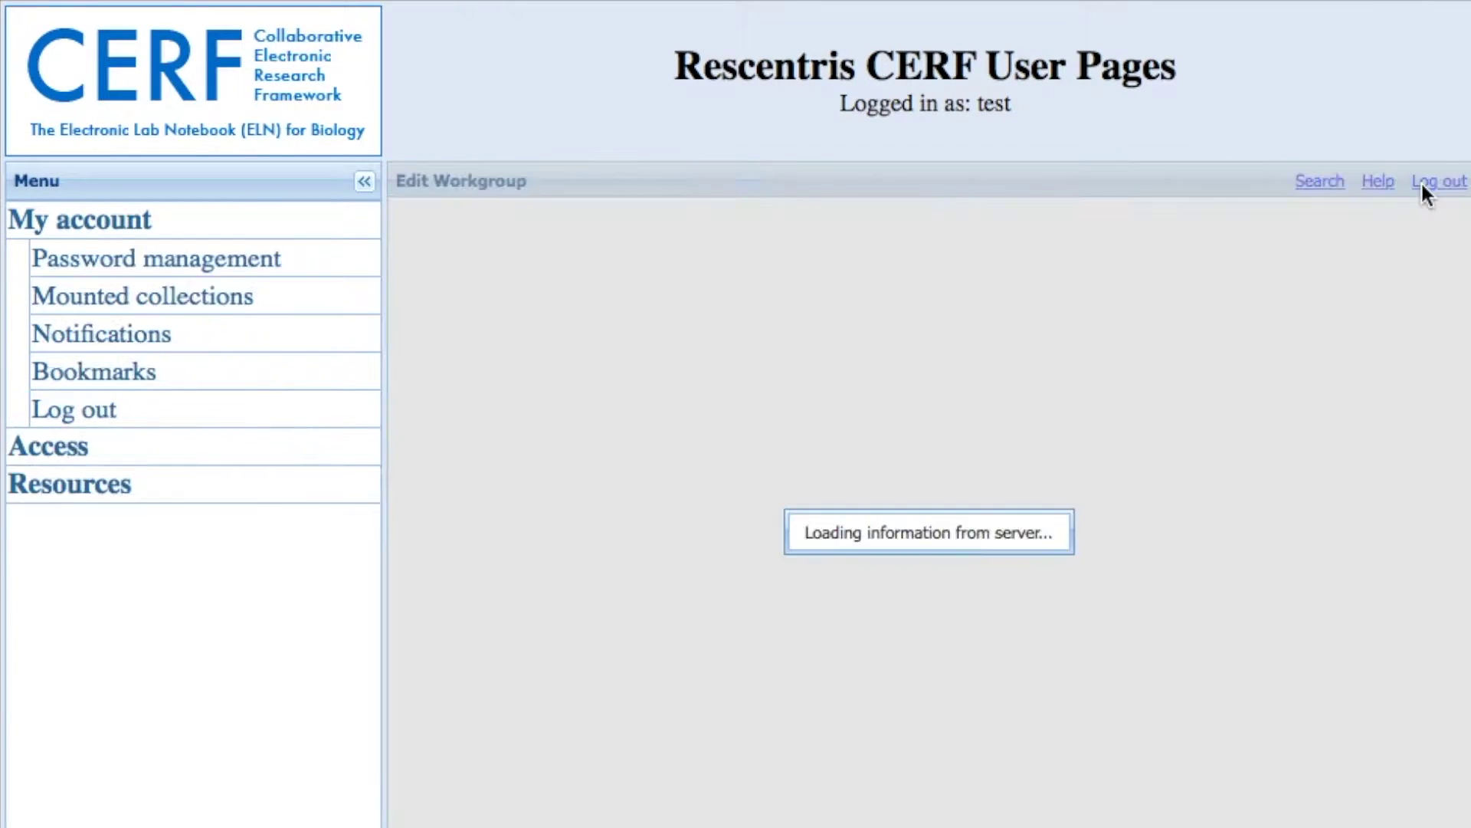
- Sign in to the web client with the administrator account's credentials
key("Tab")
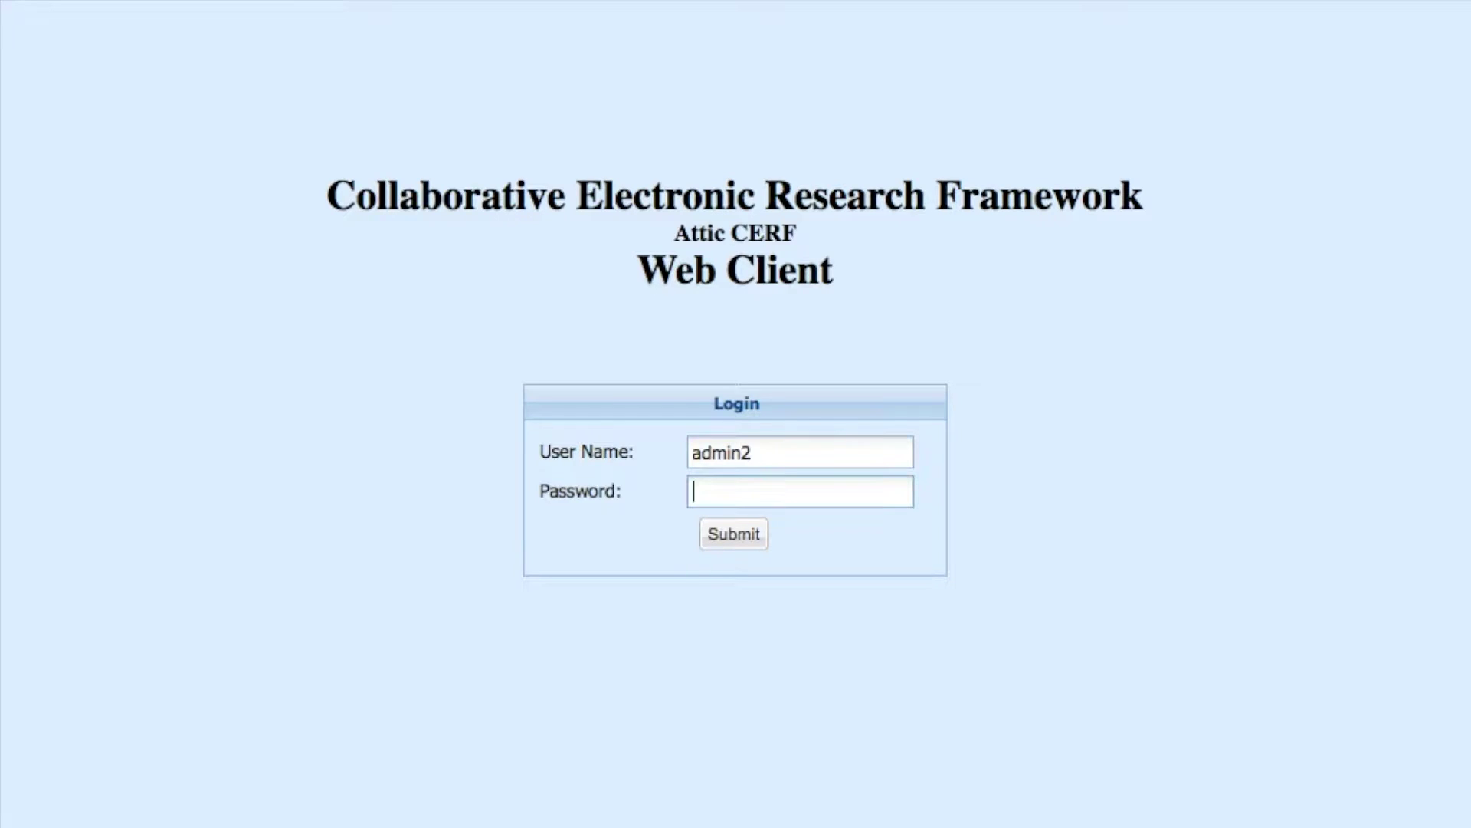
key("Return")
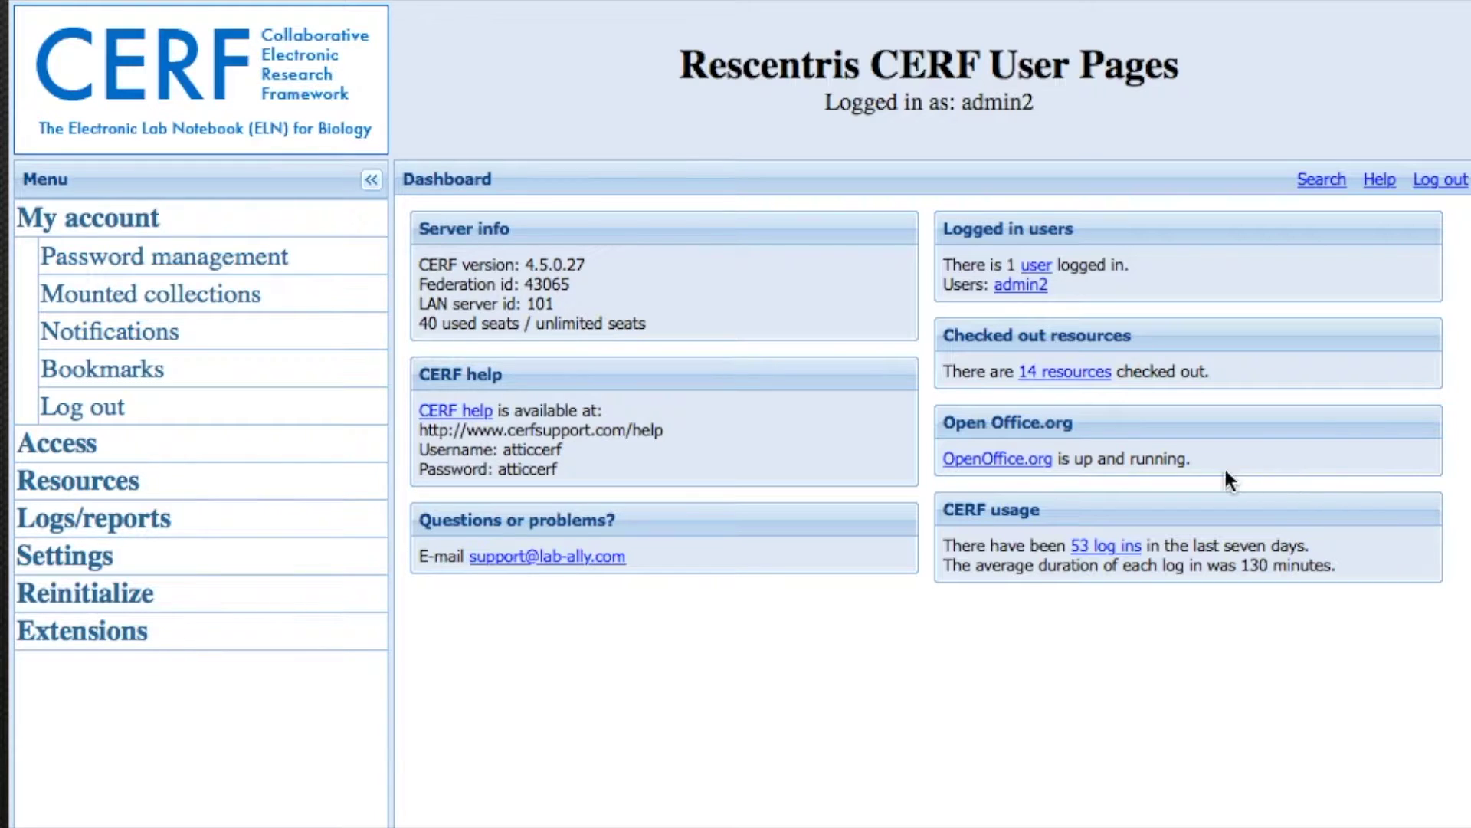
left_click(582, 318)
- Review the Workgroups, Signature groups and Users pages under Access
left_click(88, 443)
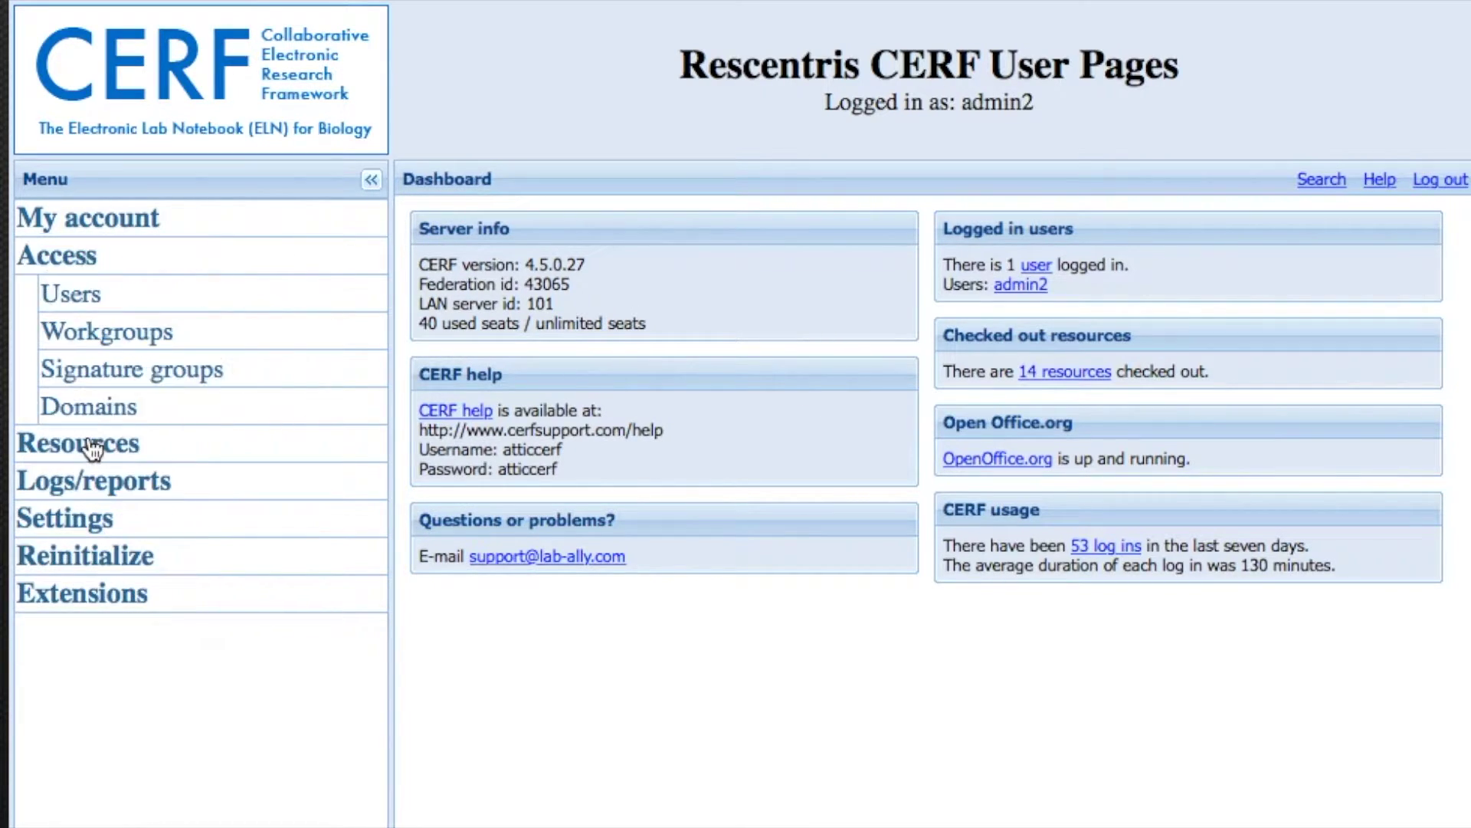
left_click(111, 332)
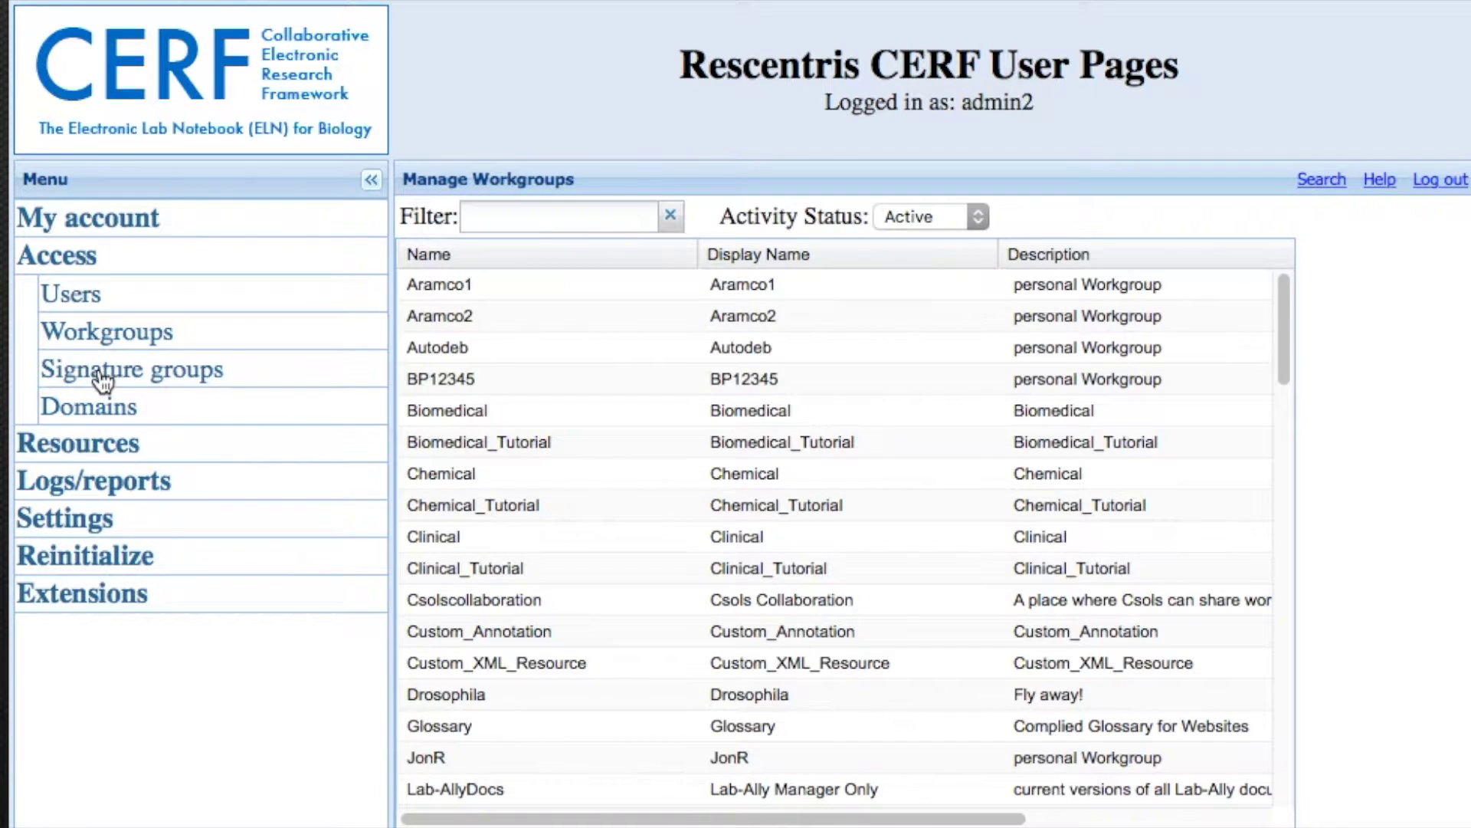
left_click(101, 373)
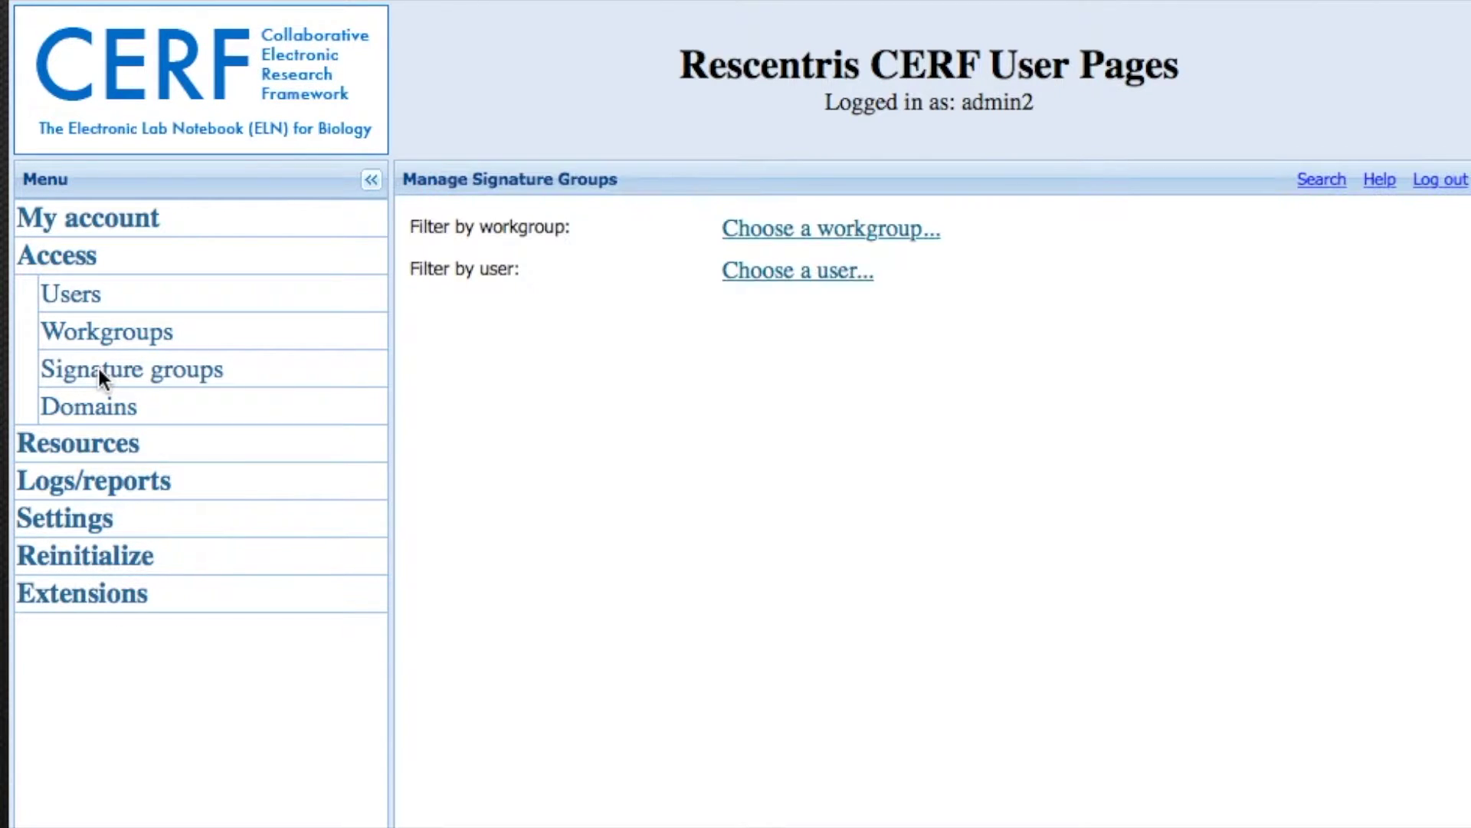
left_click(67, 300)
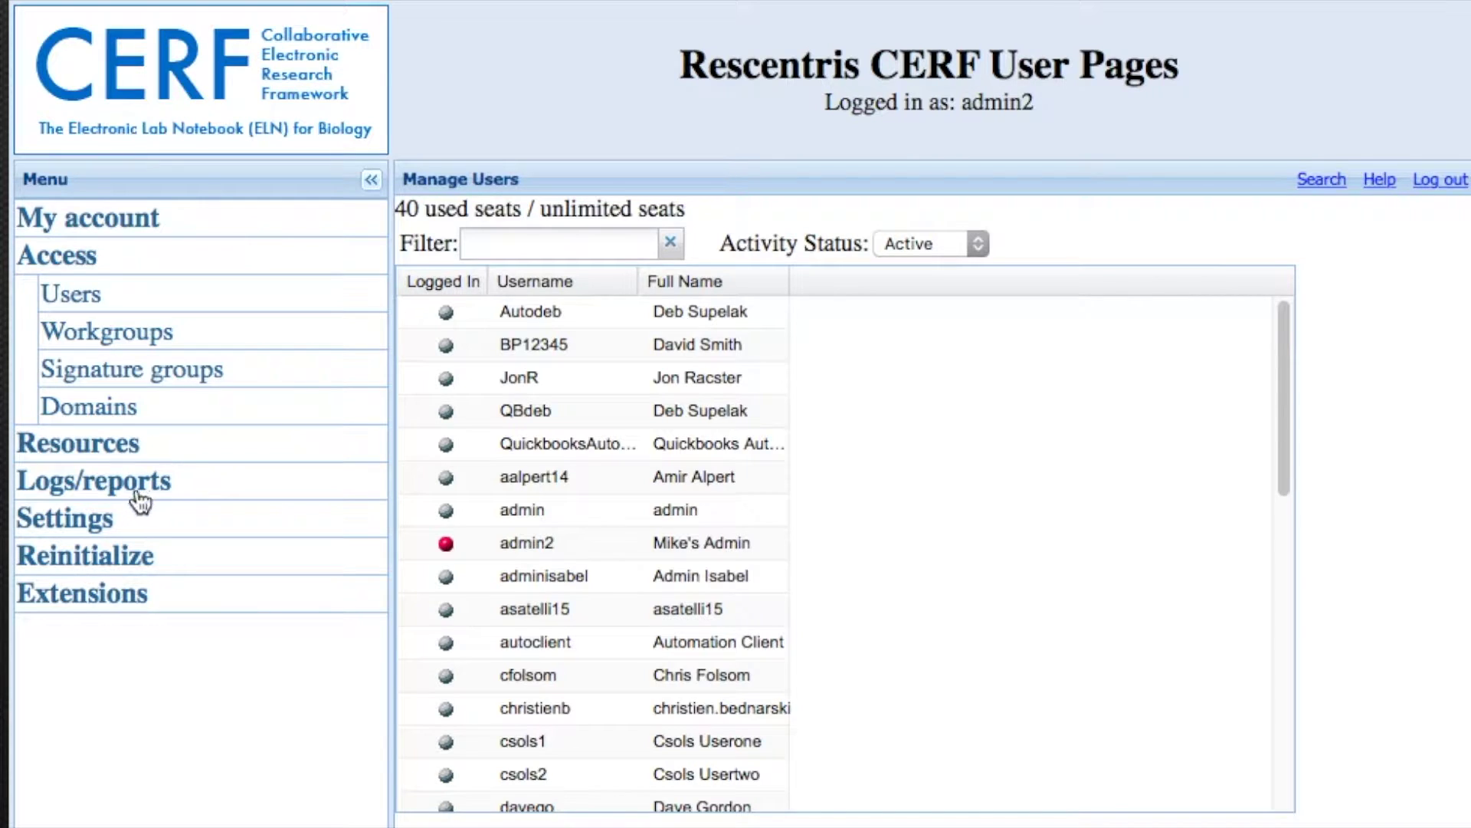
- Browse File Cabinets and Notebooks under Resources, then go to the Search page
left_click(92, 455)
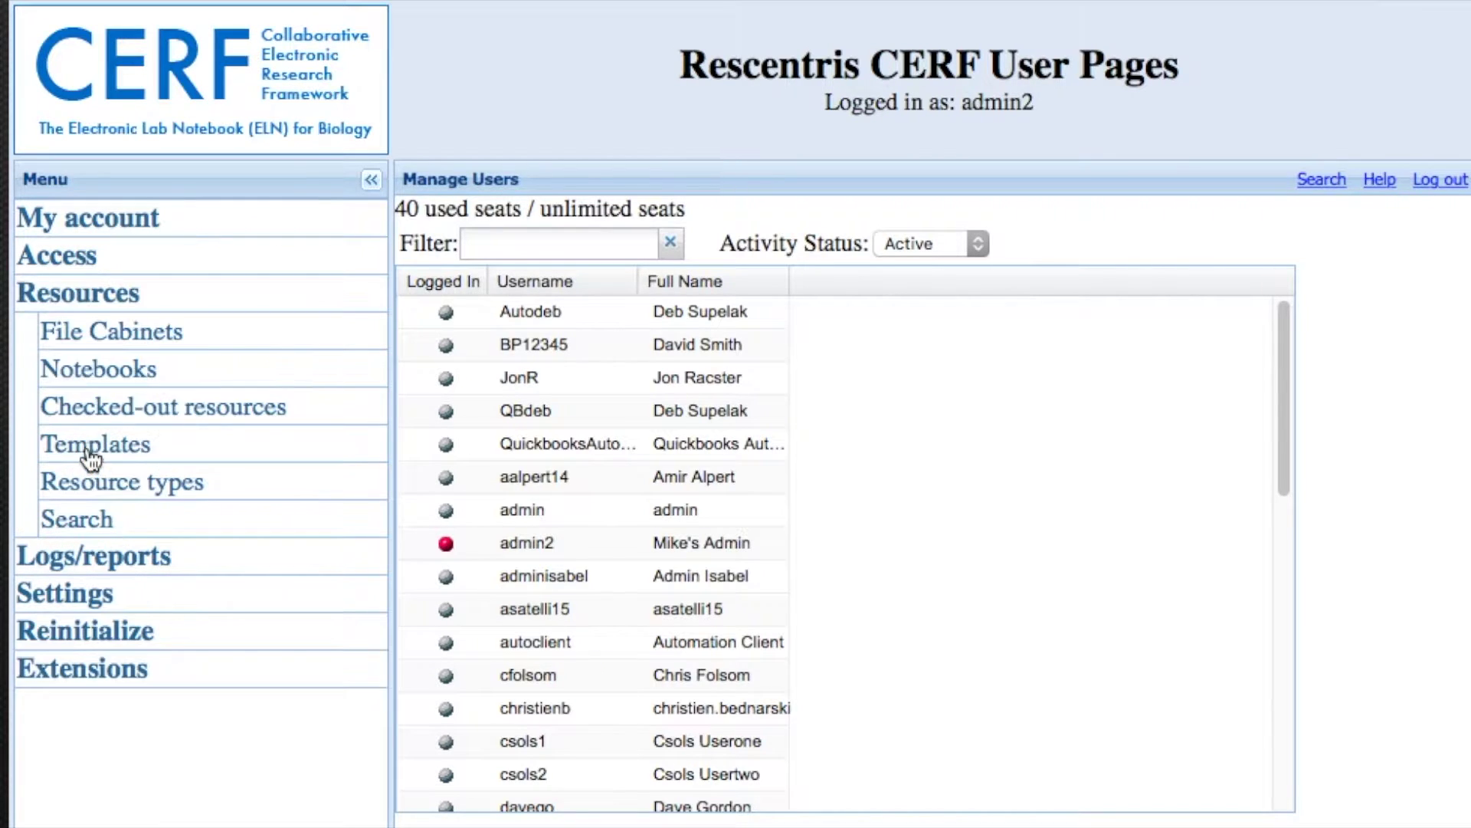
left_click(75, 330)
left_click(75, 369)
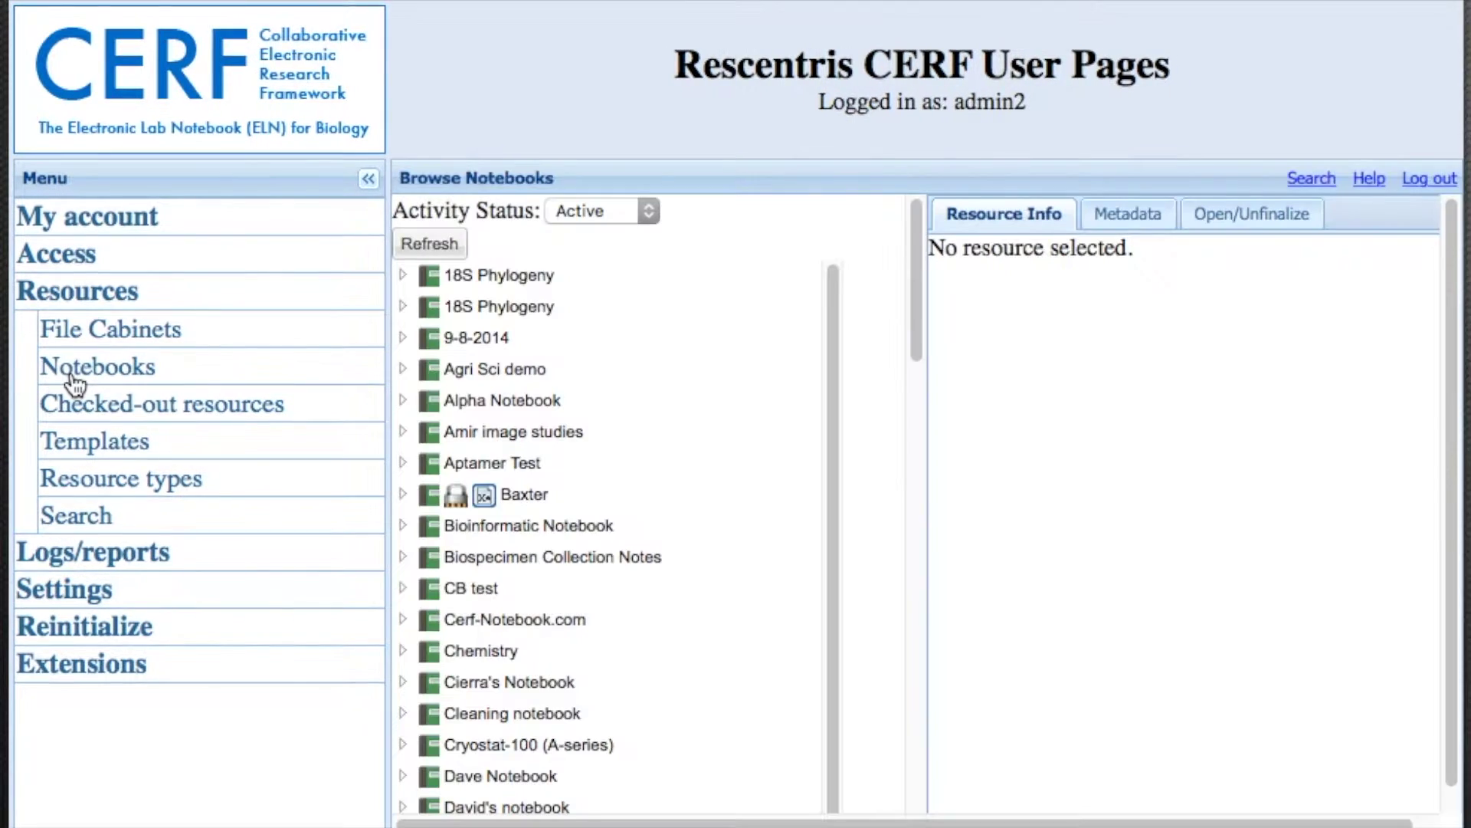
left_click(74, 498)
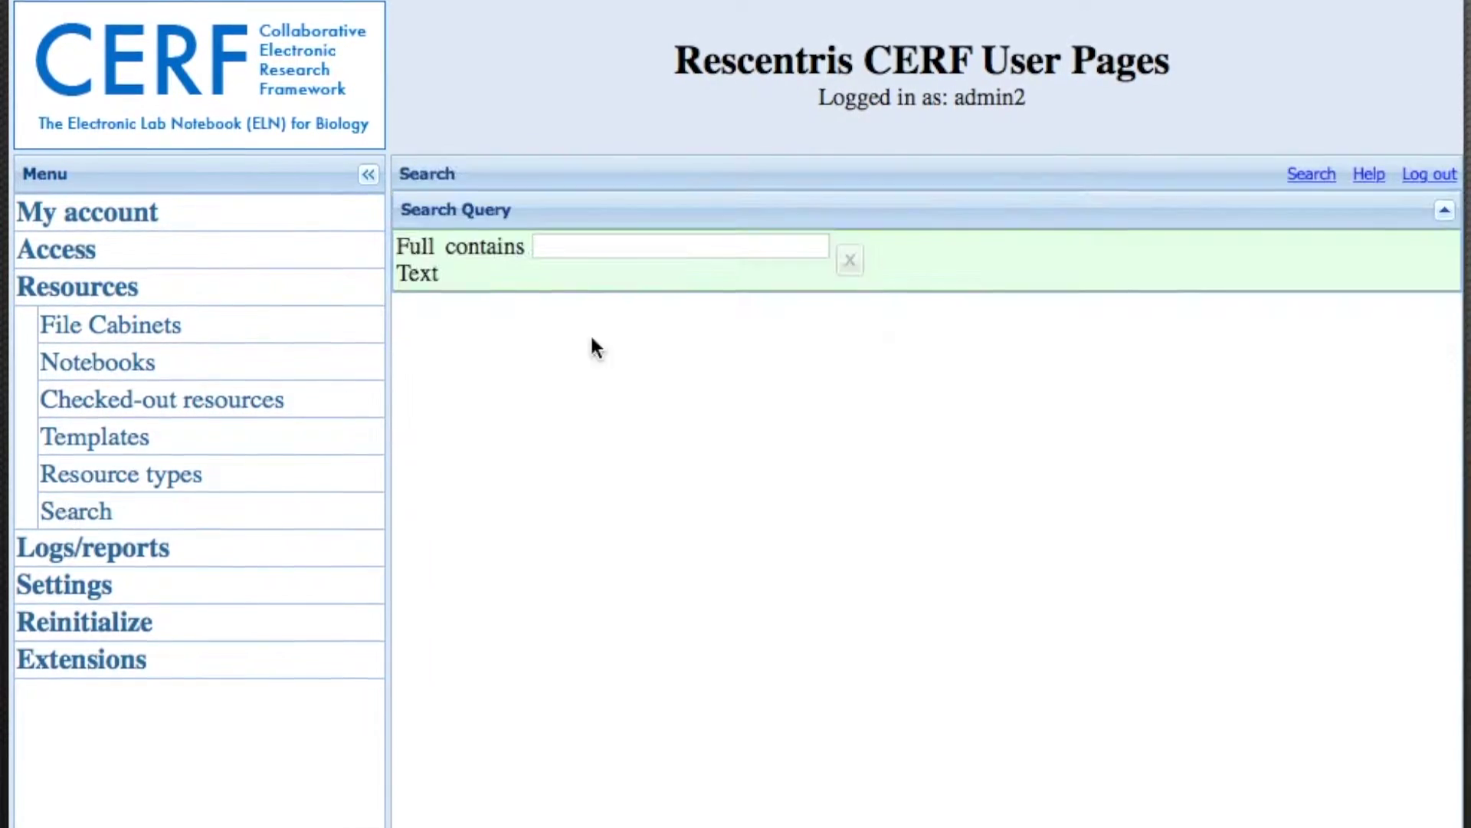
- Run a full-text search for 'gel', then show the 9-8-2014 notebook's details
left_click(723, 250)
type("gel")
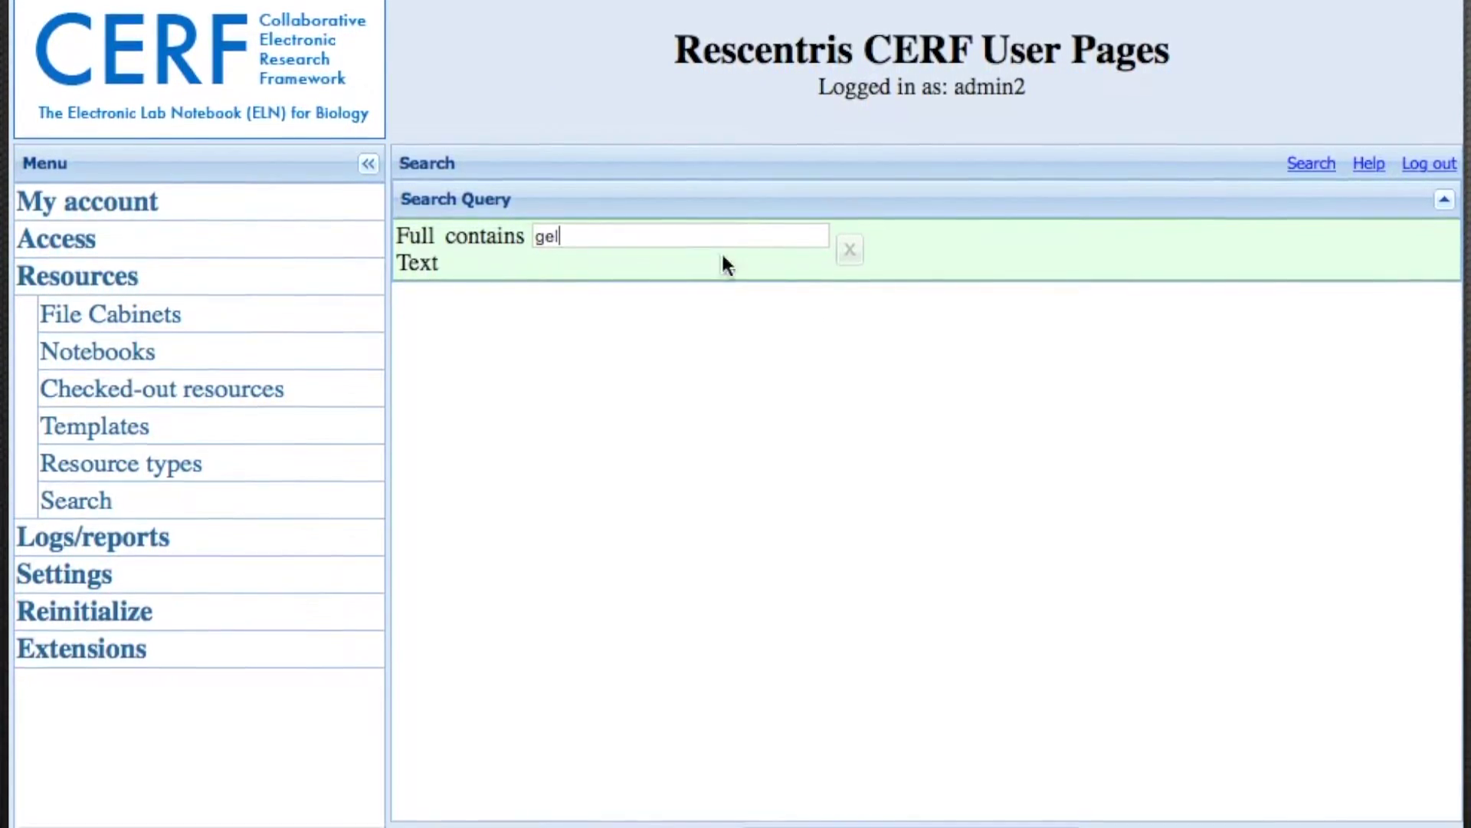
key("Return")
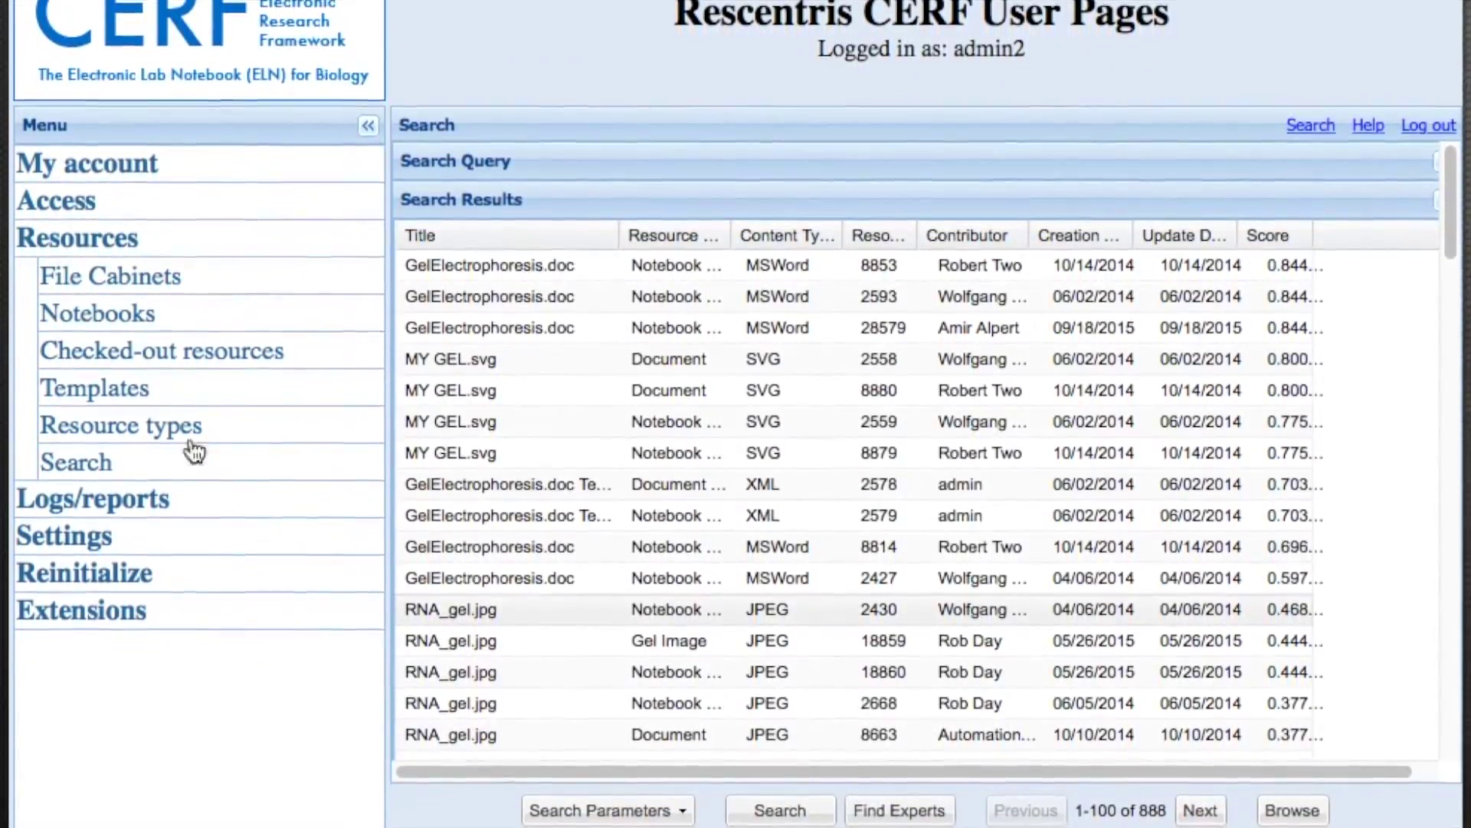
left_click(93, 321)
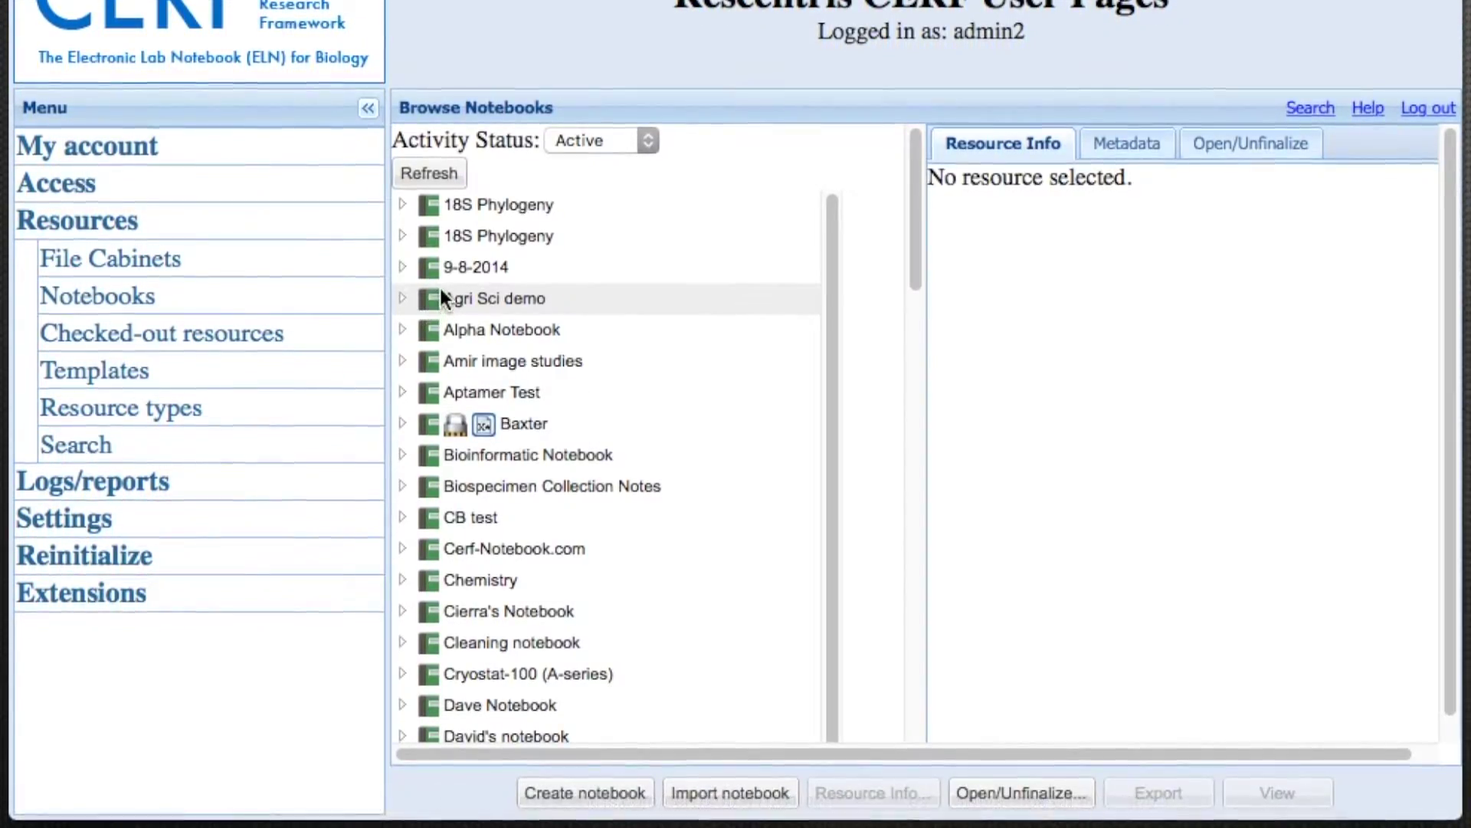
left_click(457, 266)
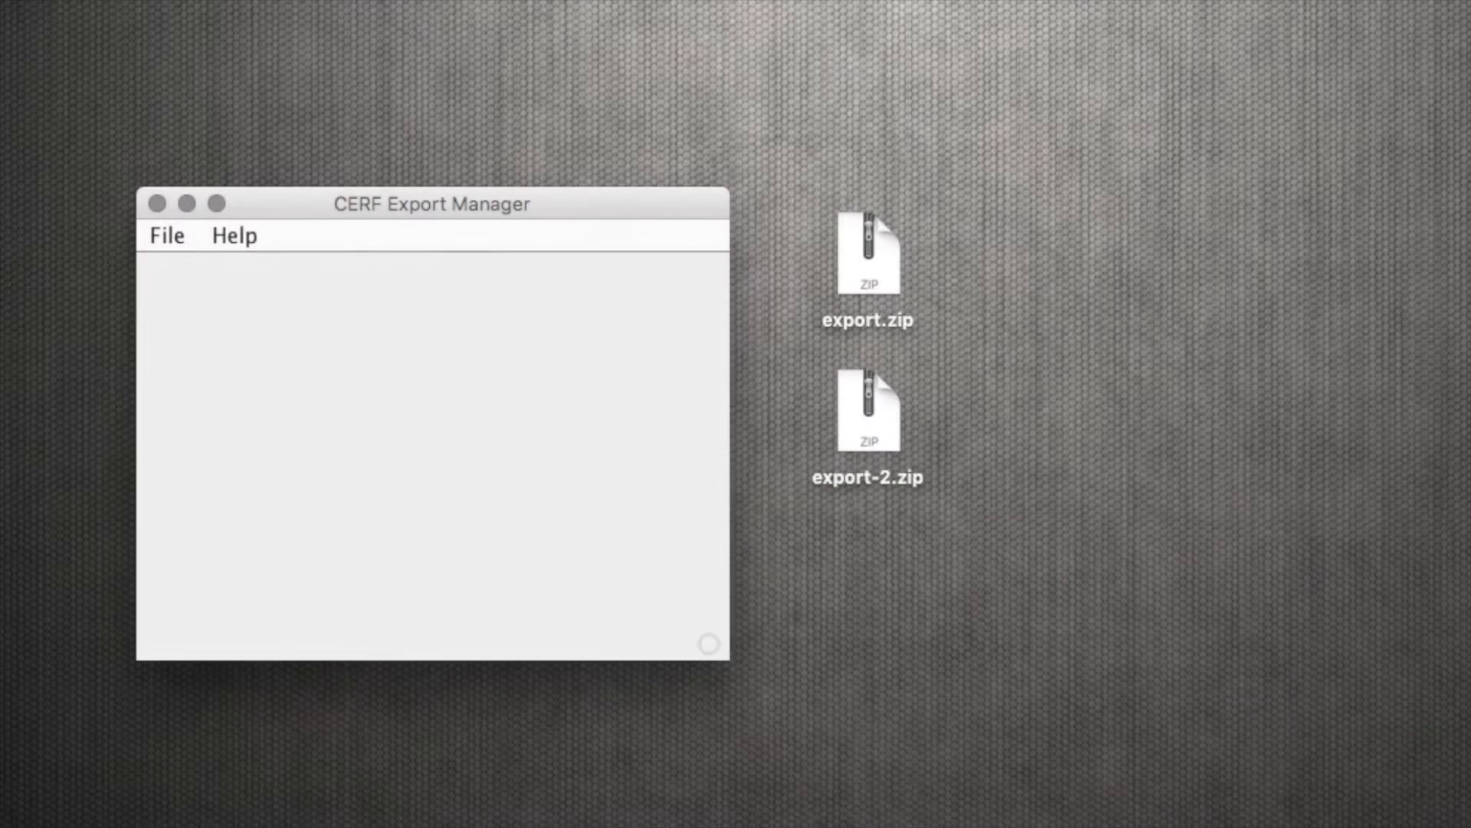
- Unzip export.zip on the desktop and look inside the resulting folder
left_click(877, 246)
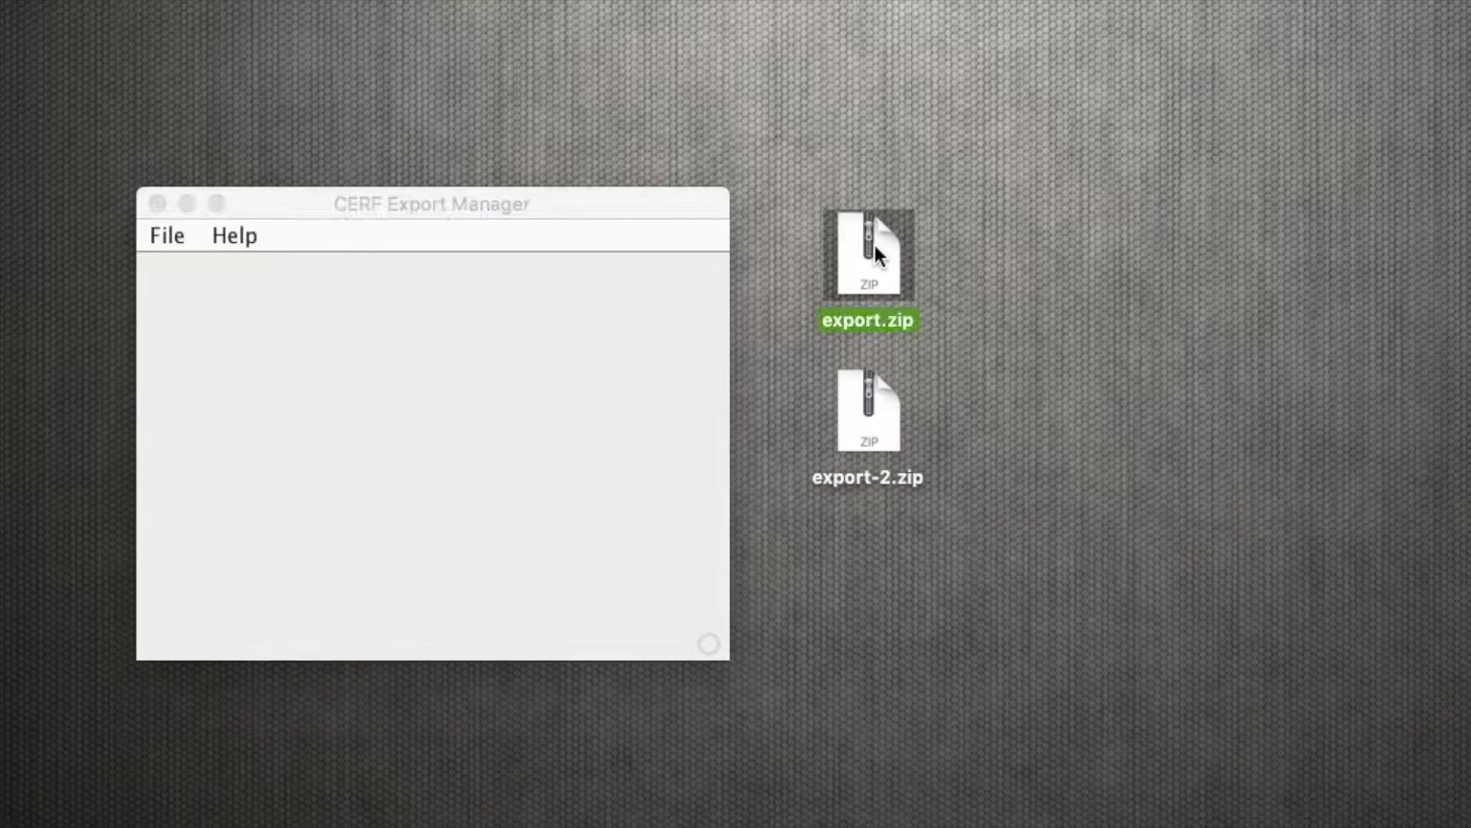
double_click(875, 247)
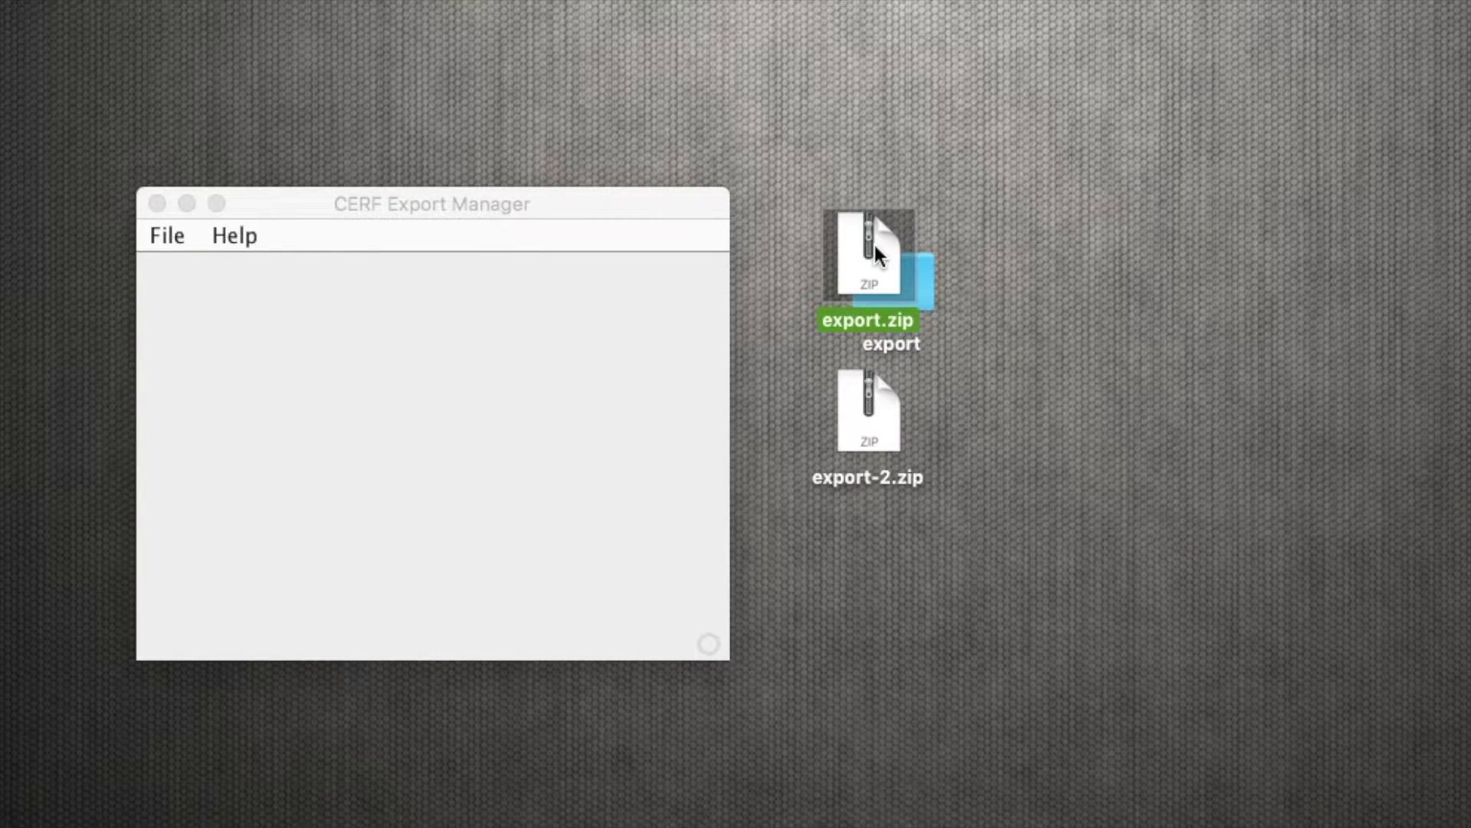
double_click(930, 278)
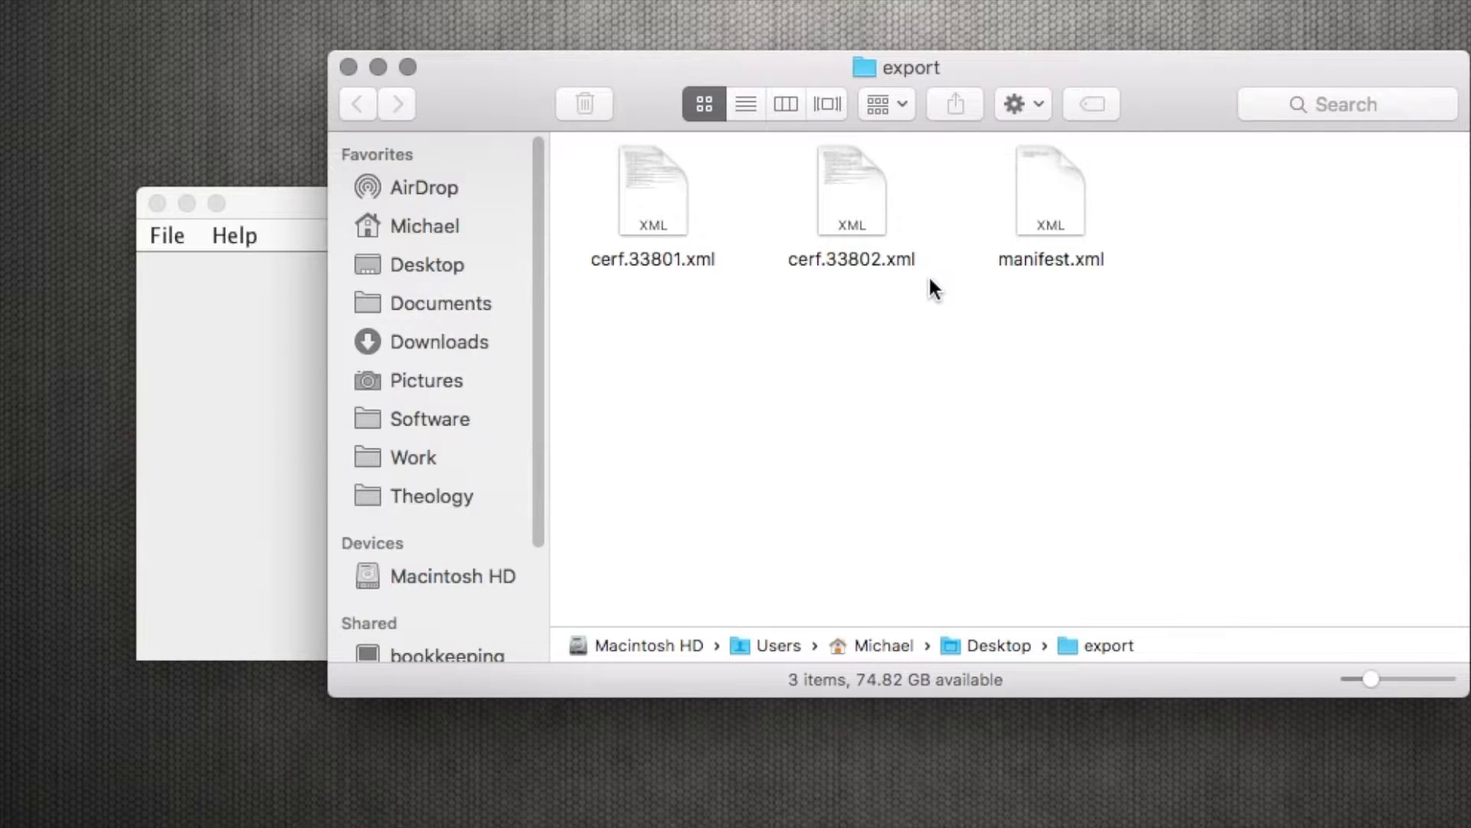
left_click(357, 66)
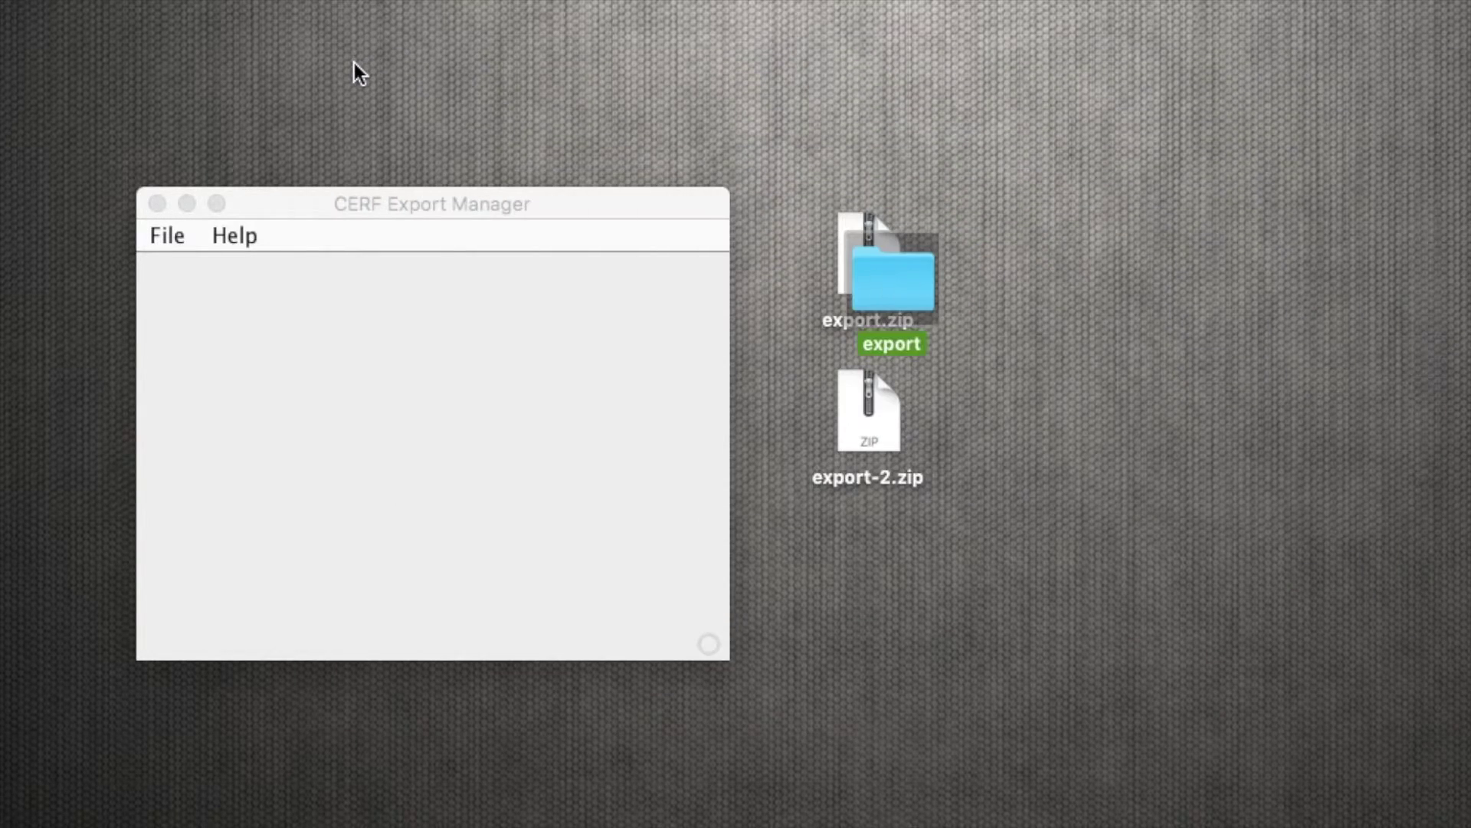
- Load the export file in Export Manager and open the cerf.7207 folder's HTML entry
left_click(184, 239)
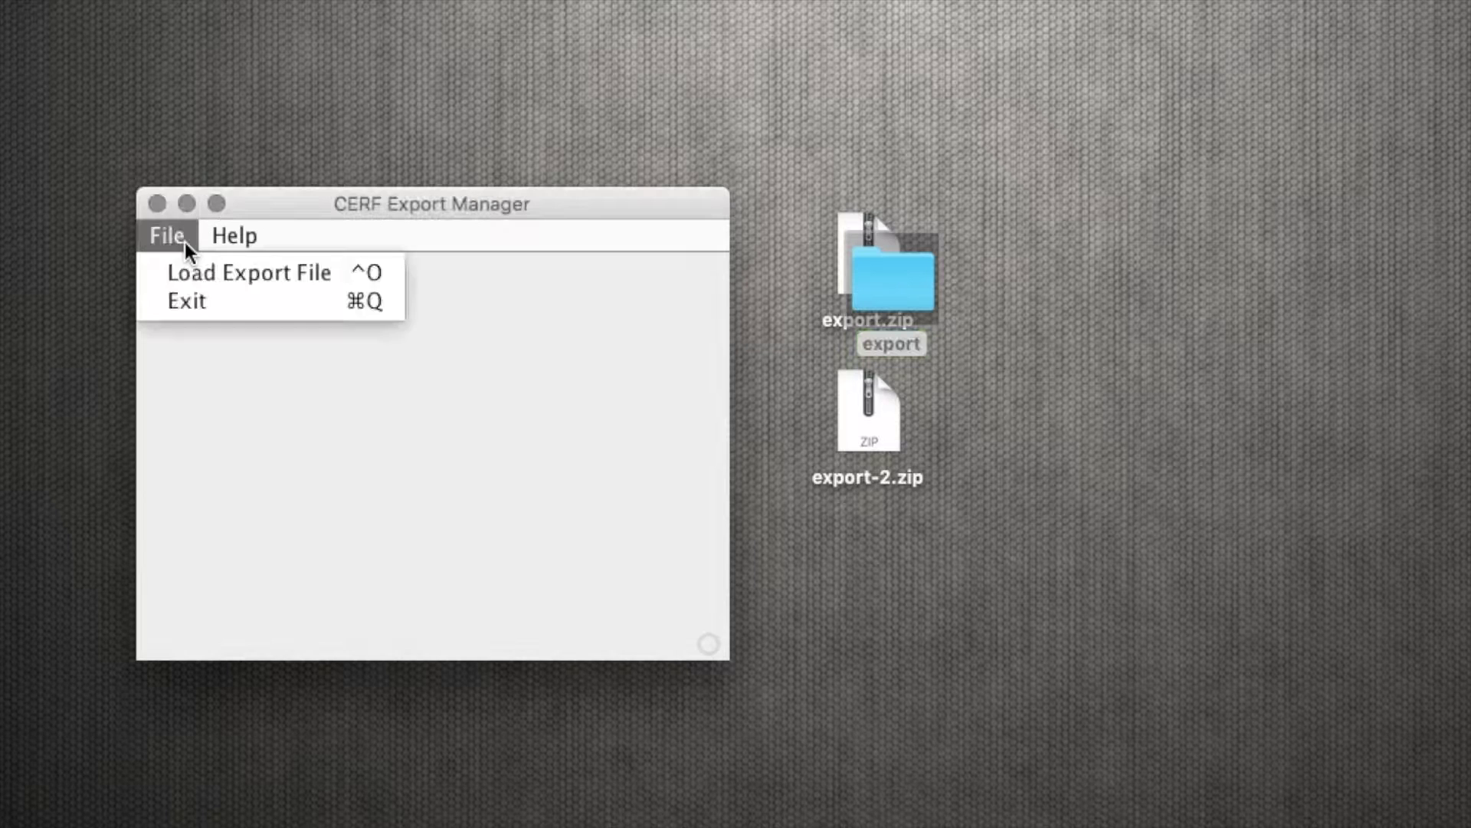
left_click(193, 268)
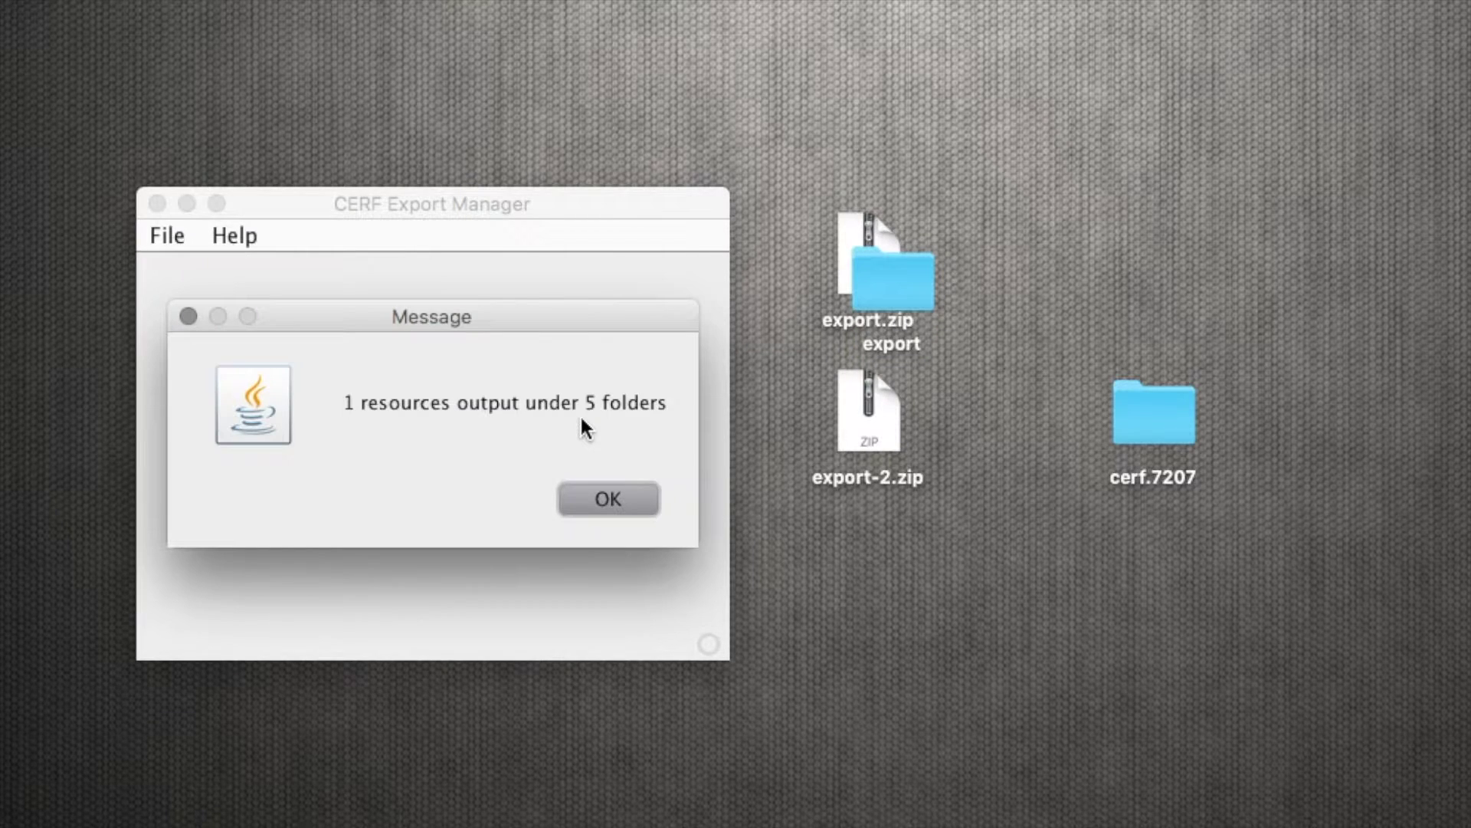
left_click(605, 499)
double_click(1161, 412)
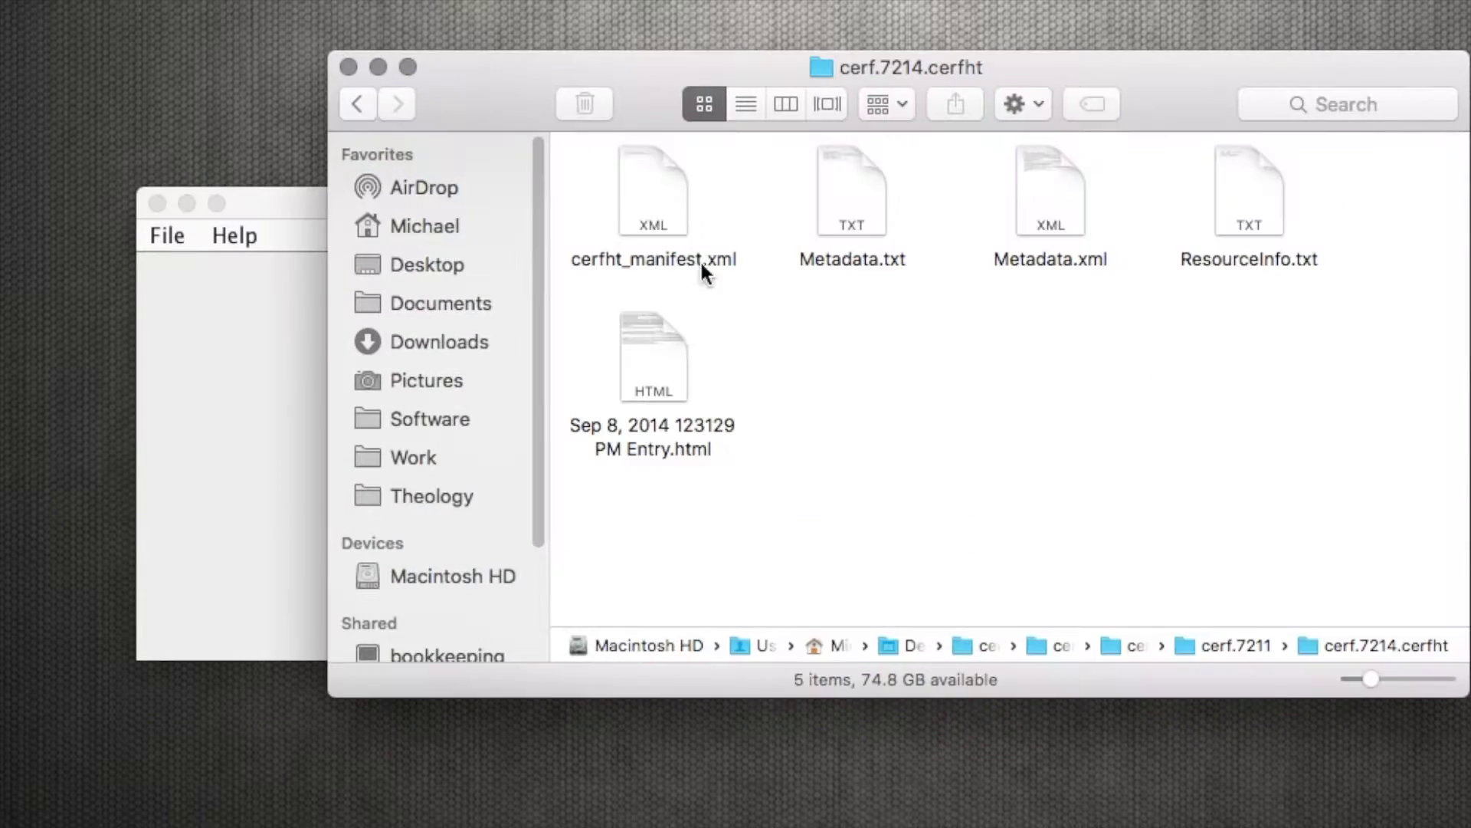
double_click(652, 356)
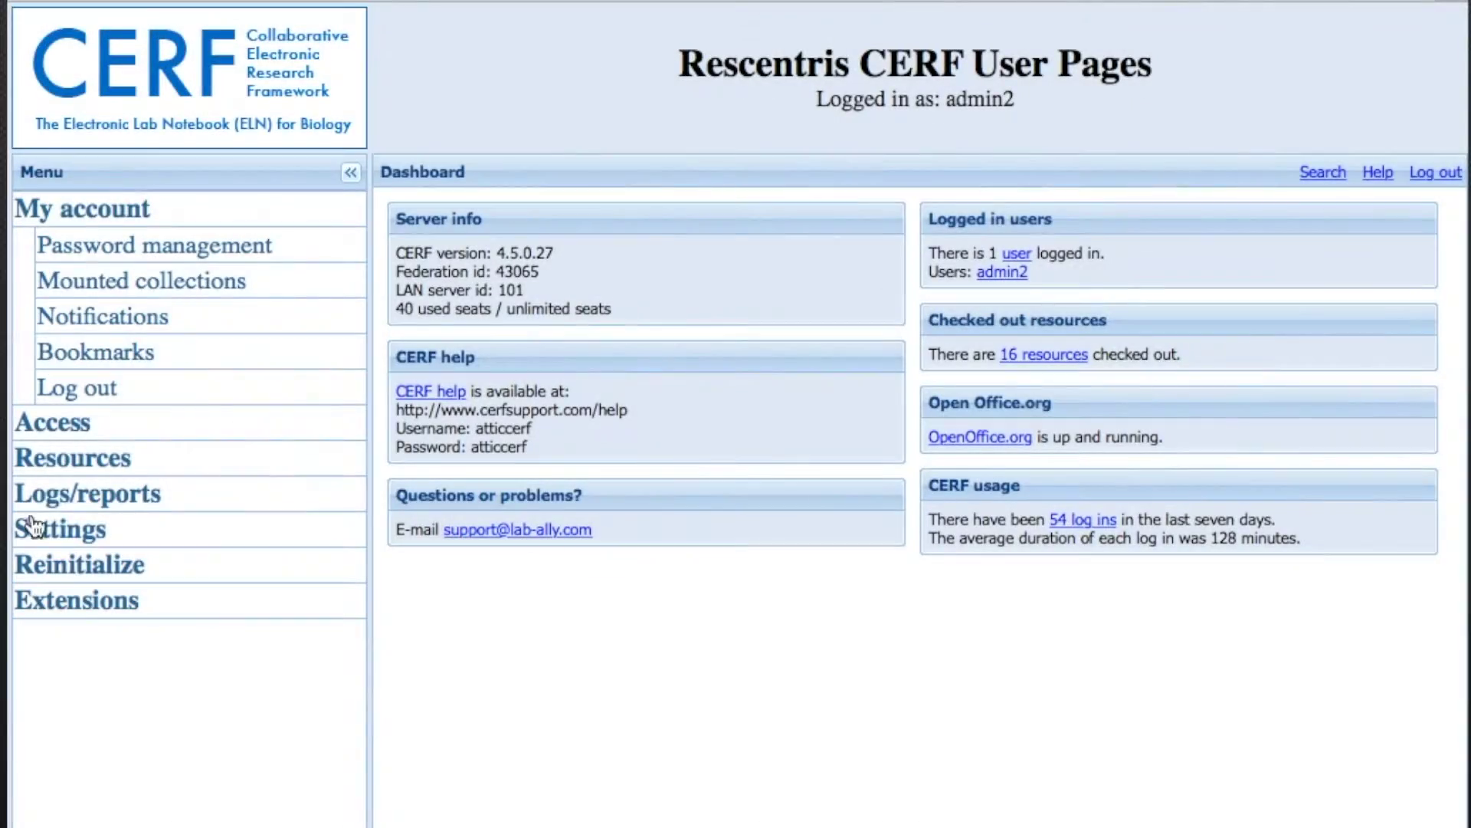
- Review the CERF server log, user session log and user activity report
left_click(71, 496)
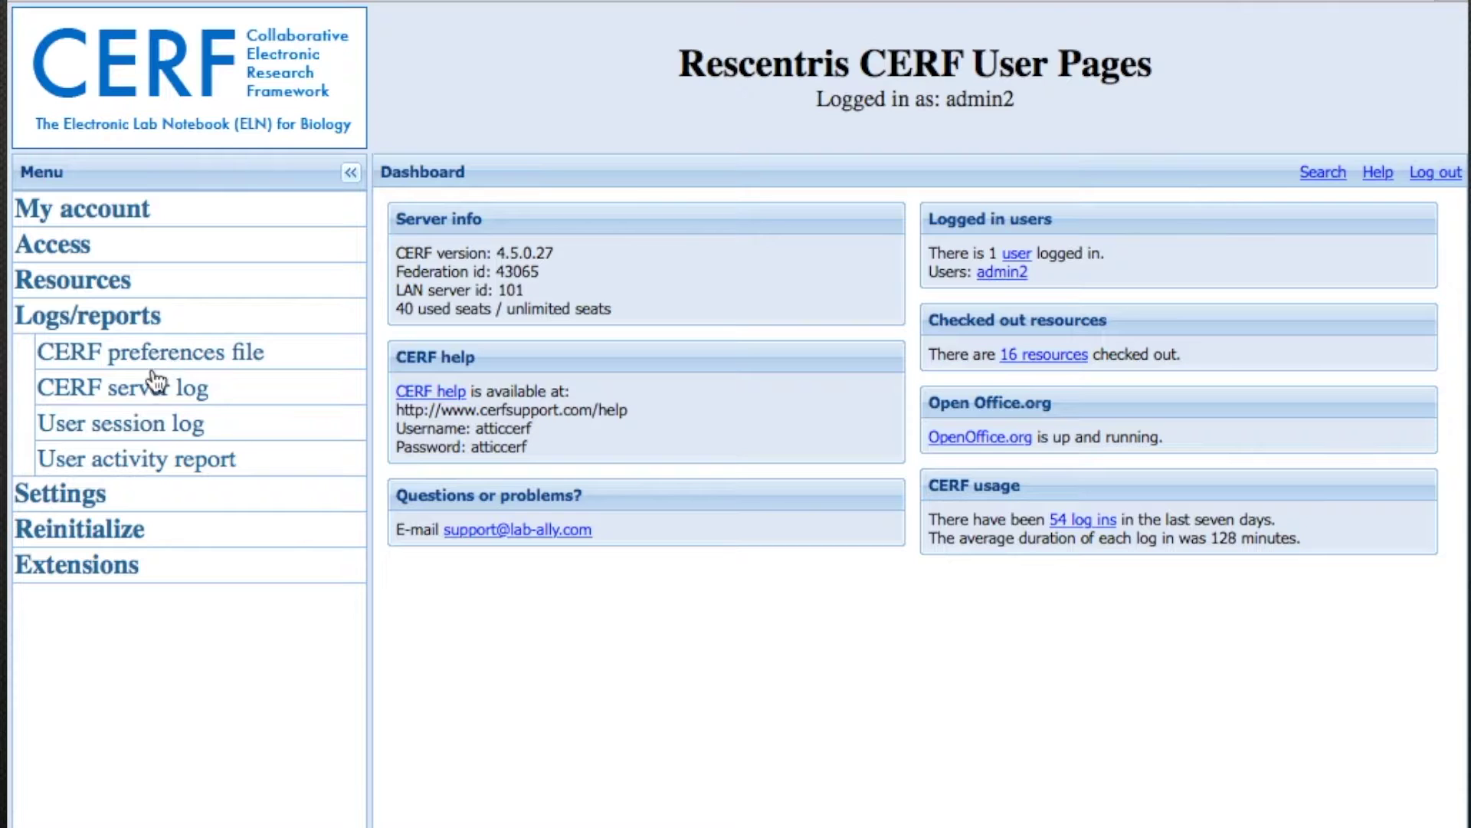
left_click(143, 389)
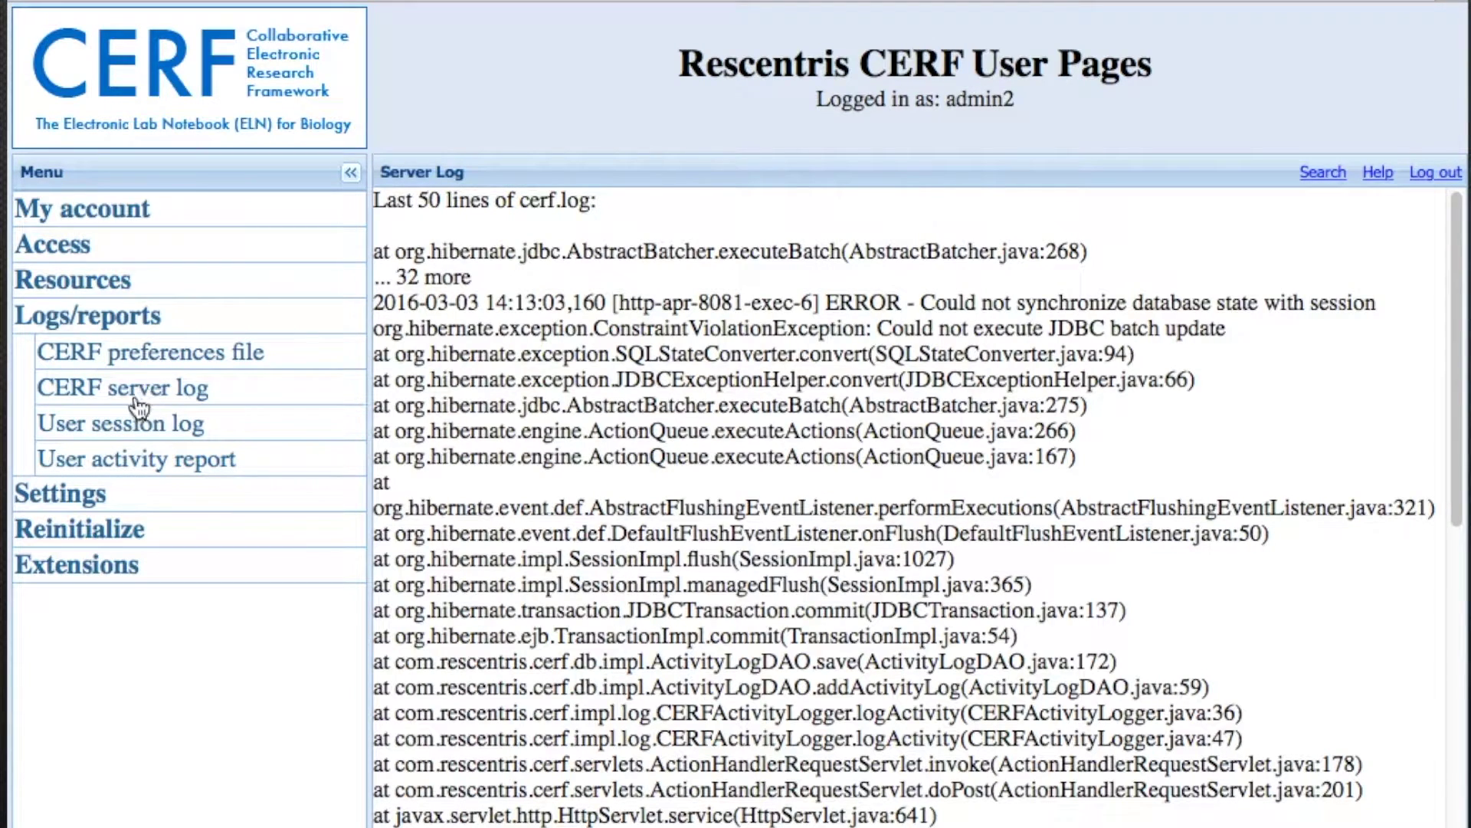
left_click(127, 420)
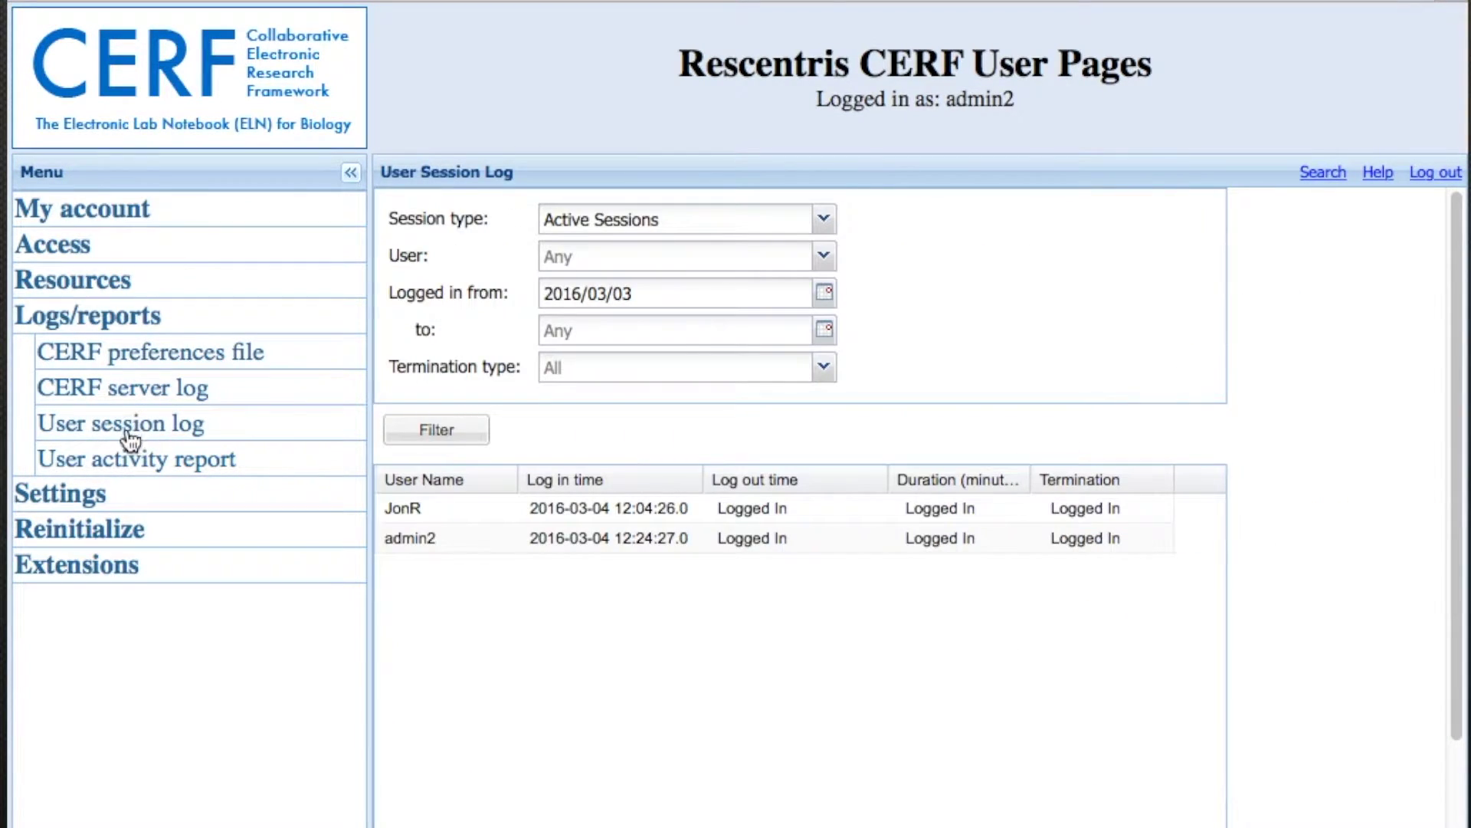
left_click(127, 452)
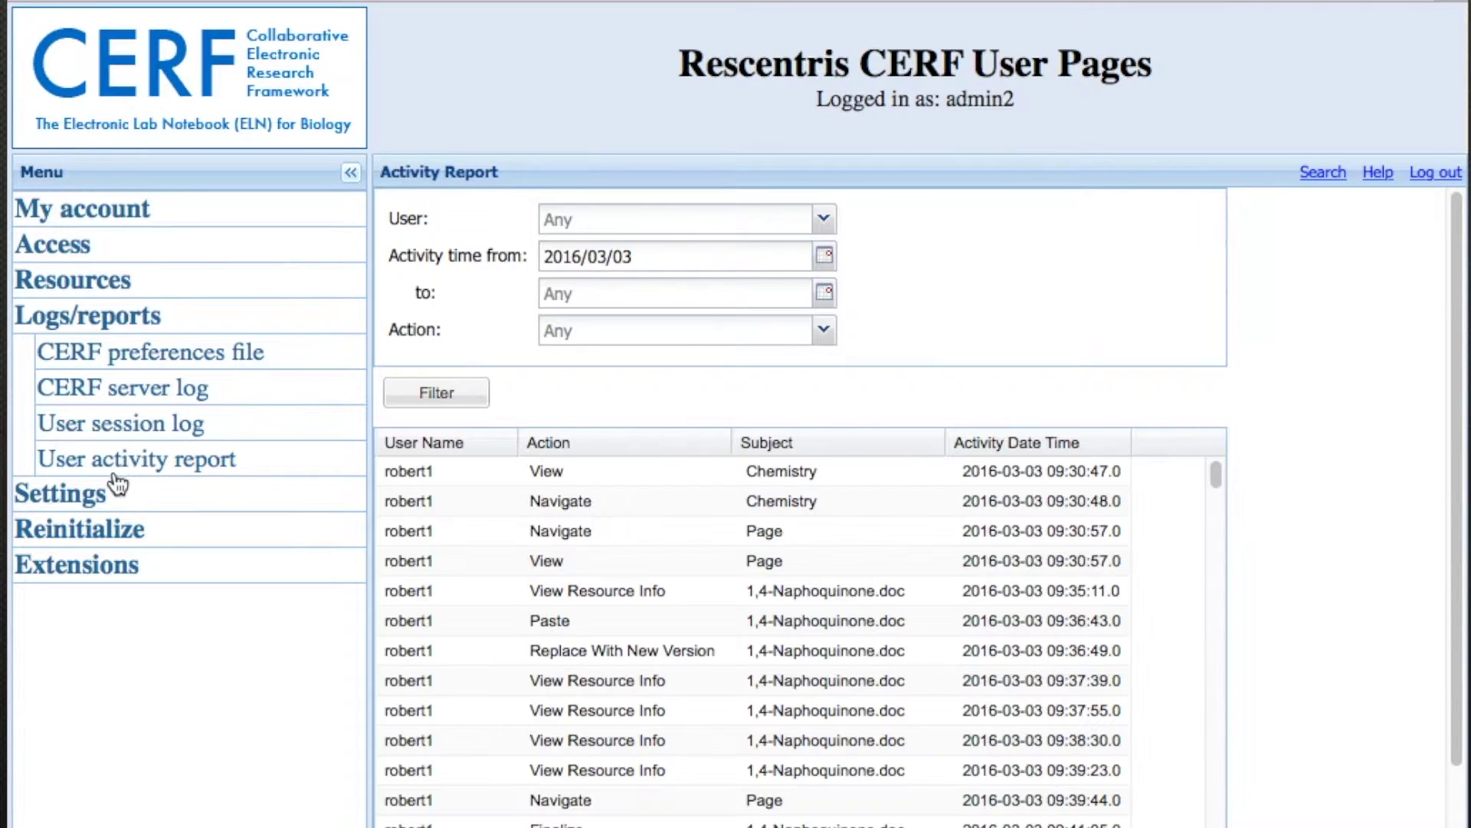
- Scroll through the Business Policies settings, then return to the dashboard via the CERF logo
left_click(79, 500)
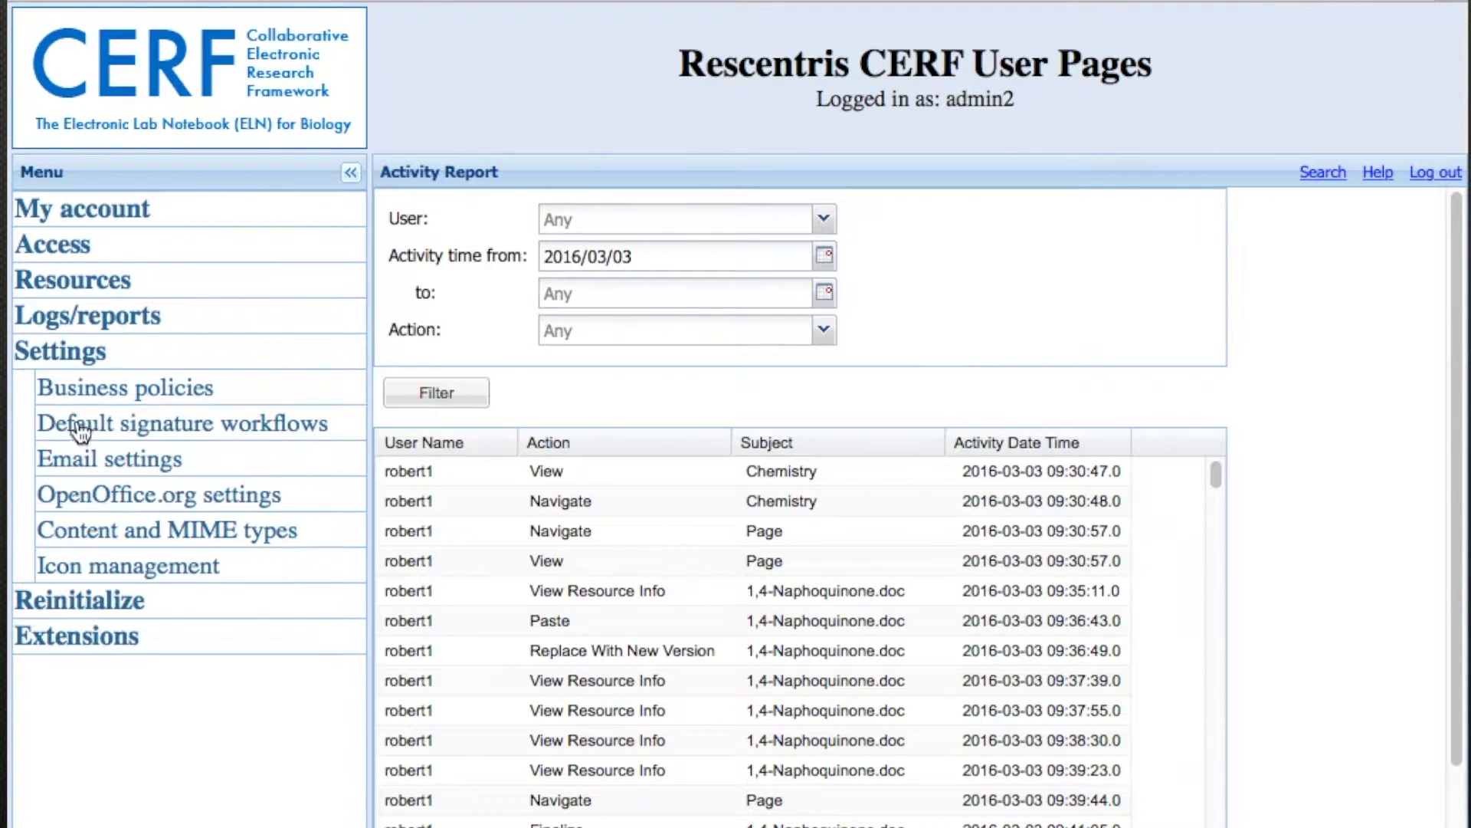
left_click(77, 387)
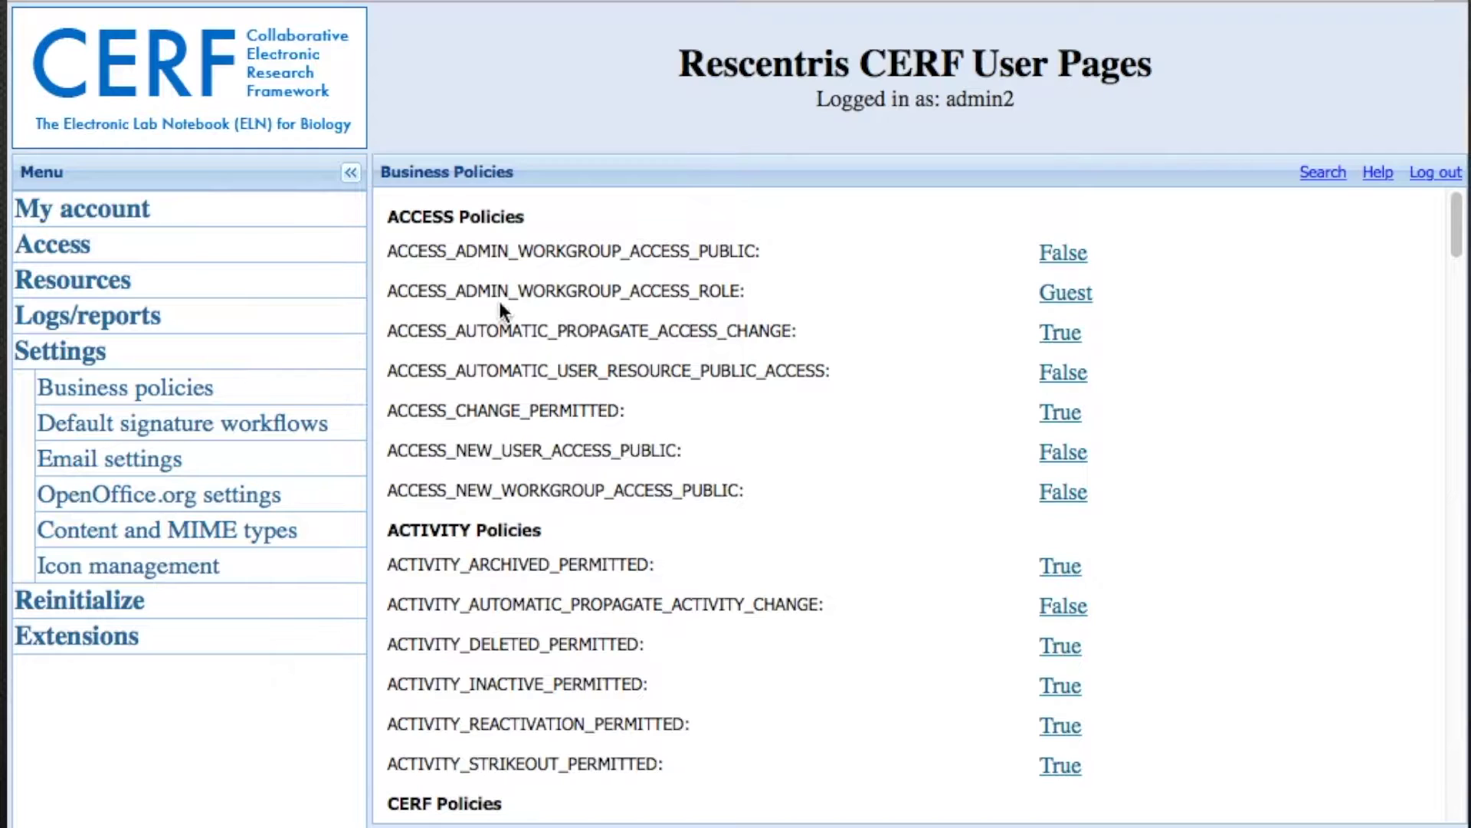
left_click(1456, 397)
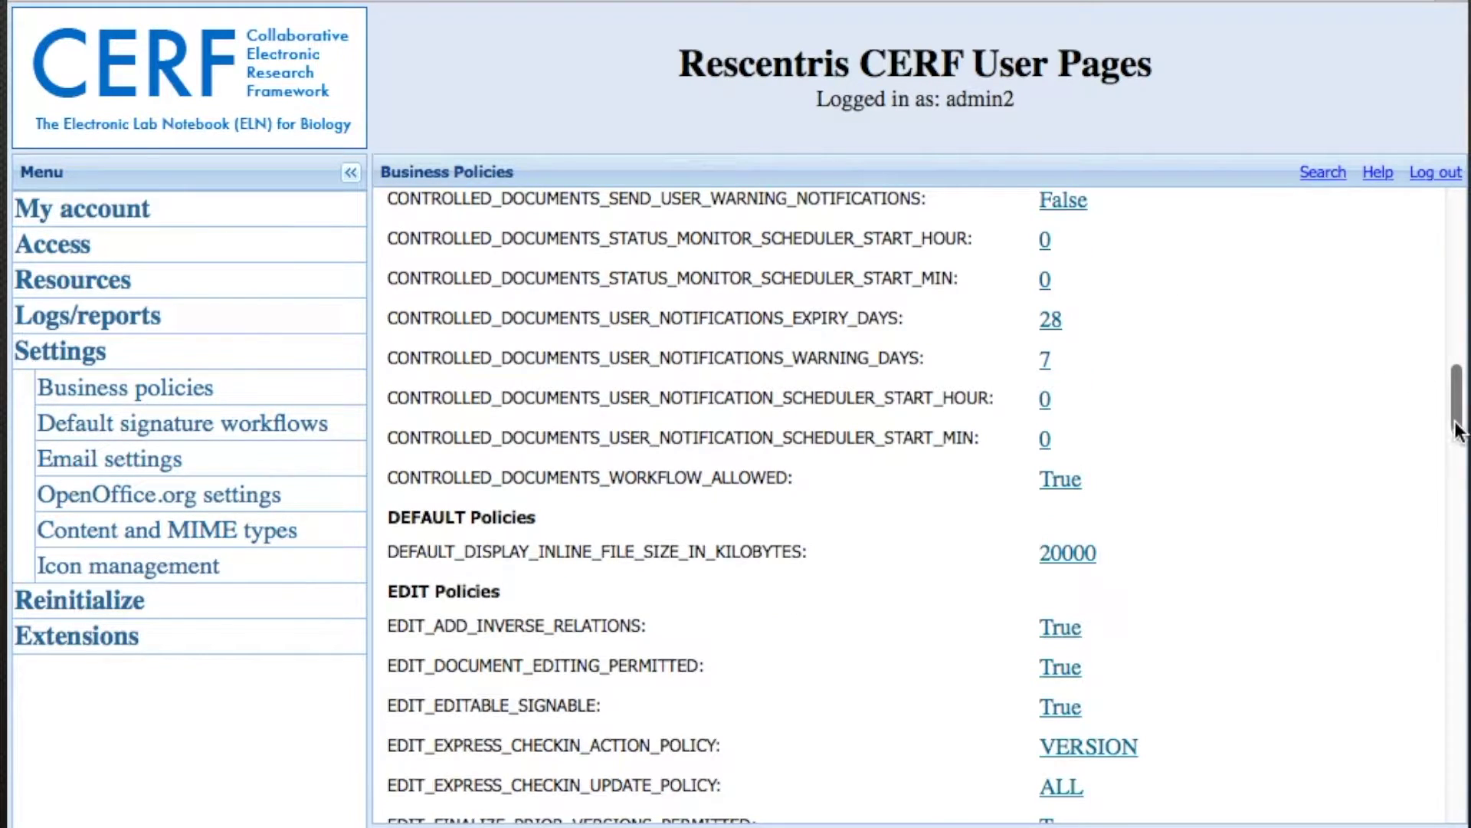
left_click(1458, 488)
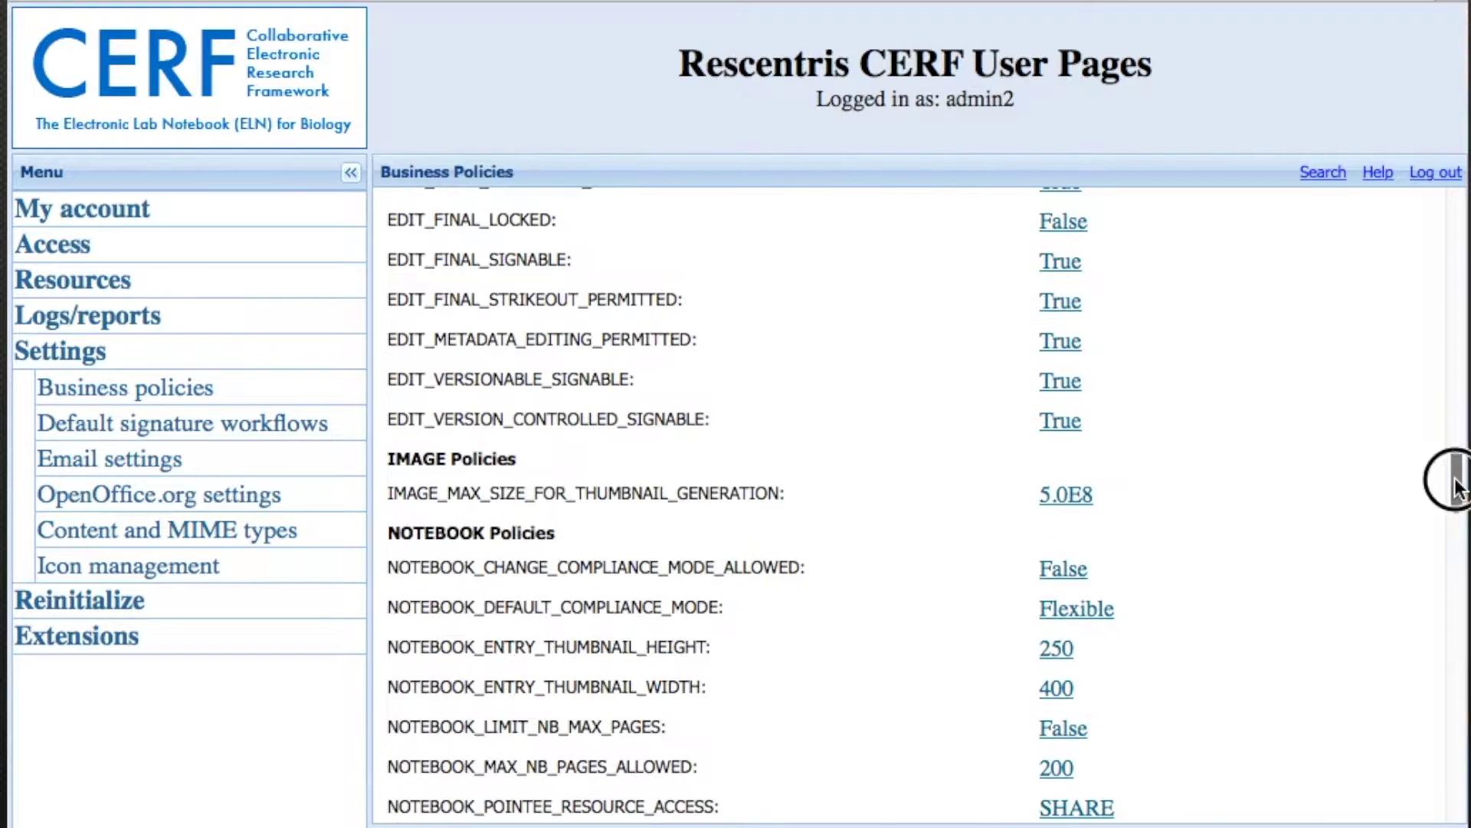
left_click(1458, 588)
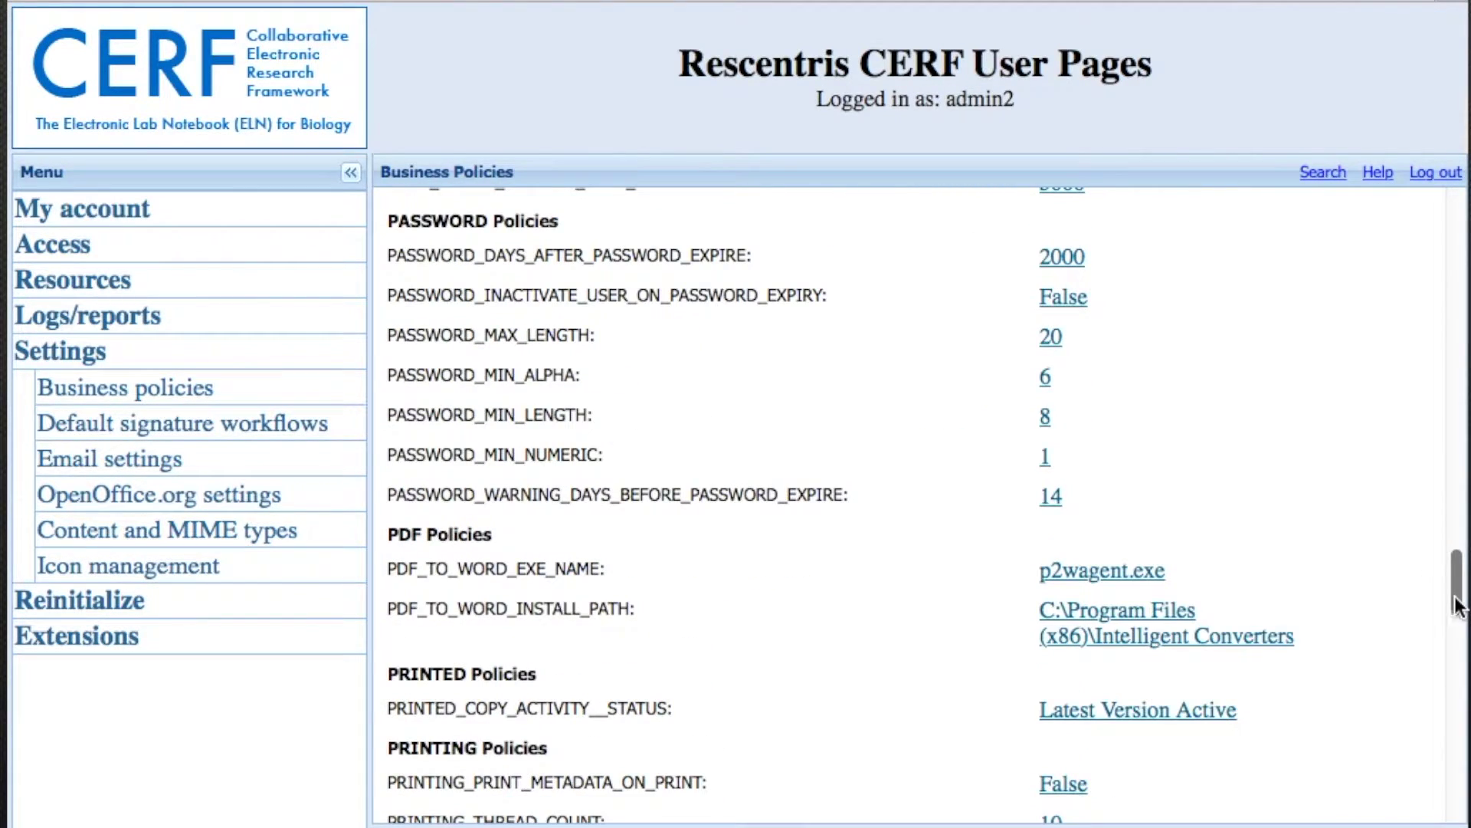
left_click(1458, 710)
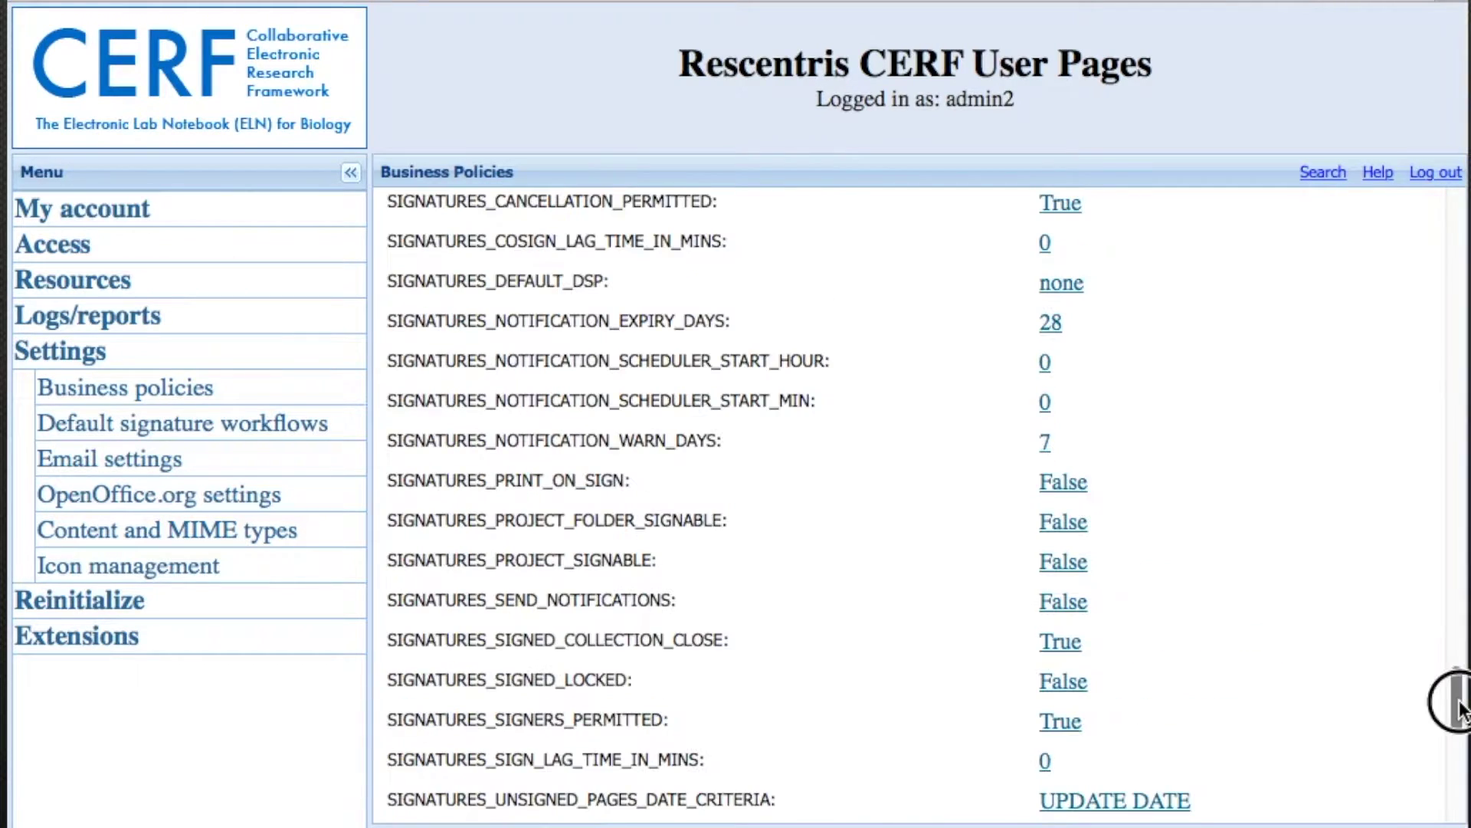
left_click(1458, 778)
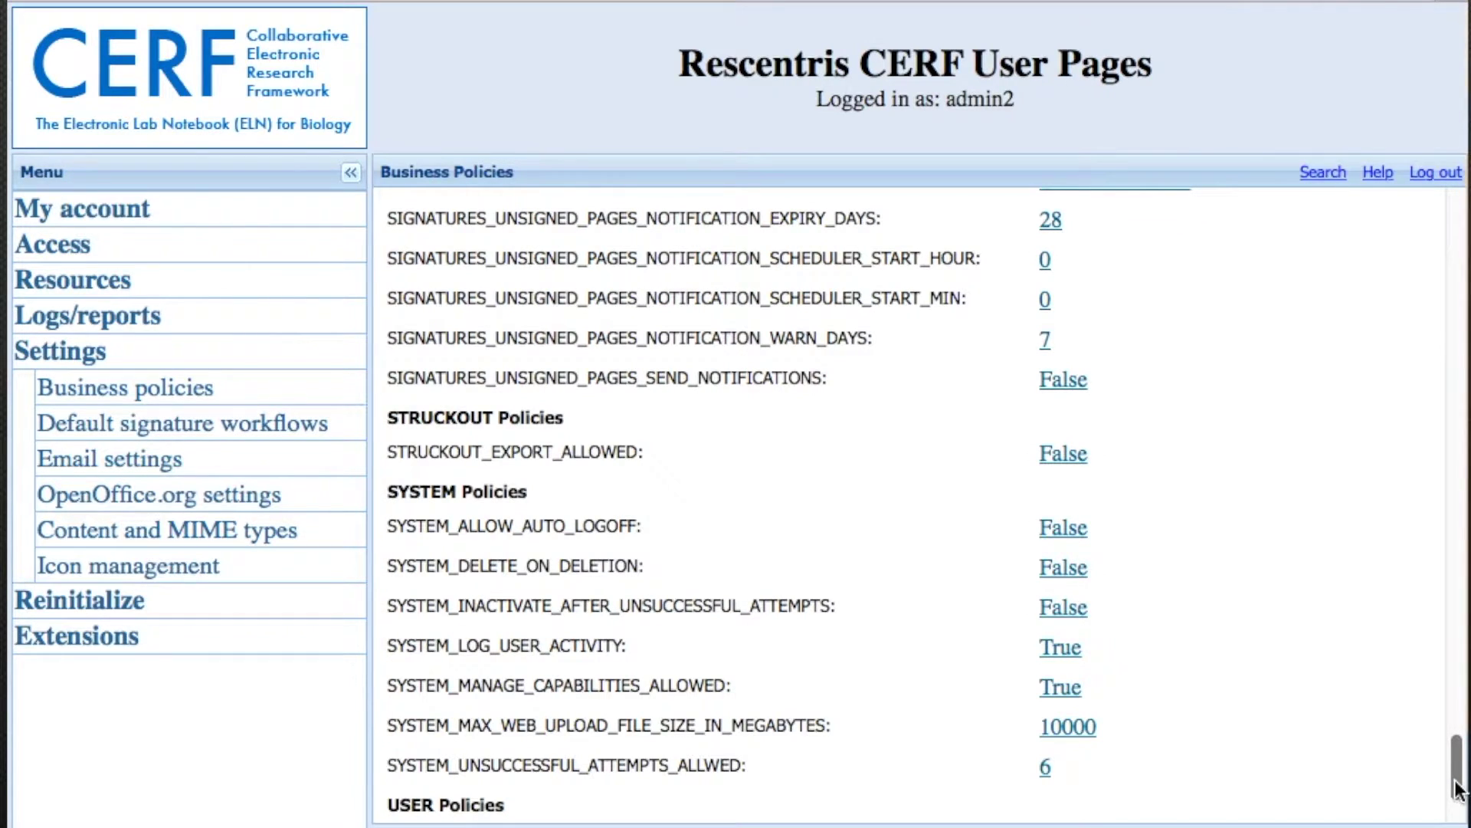
left_click(278, 97)
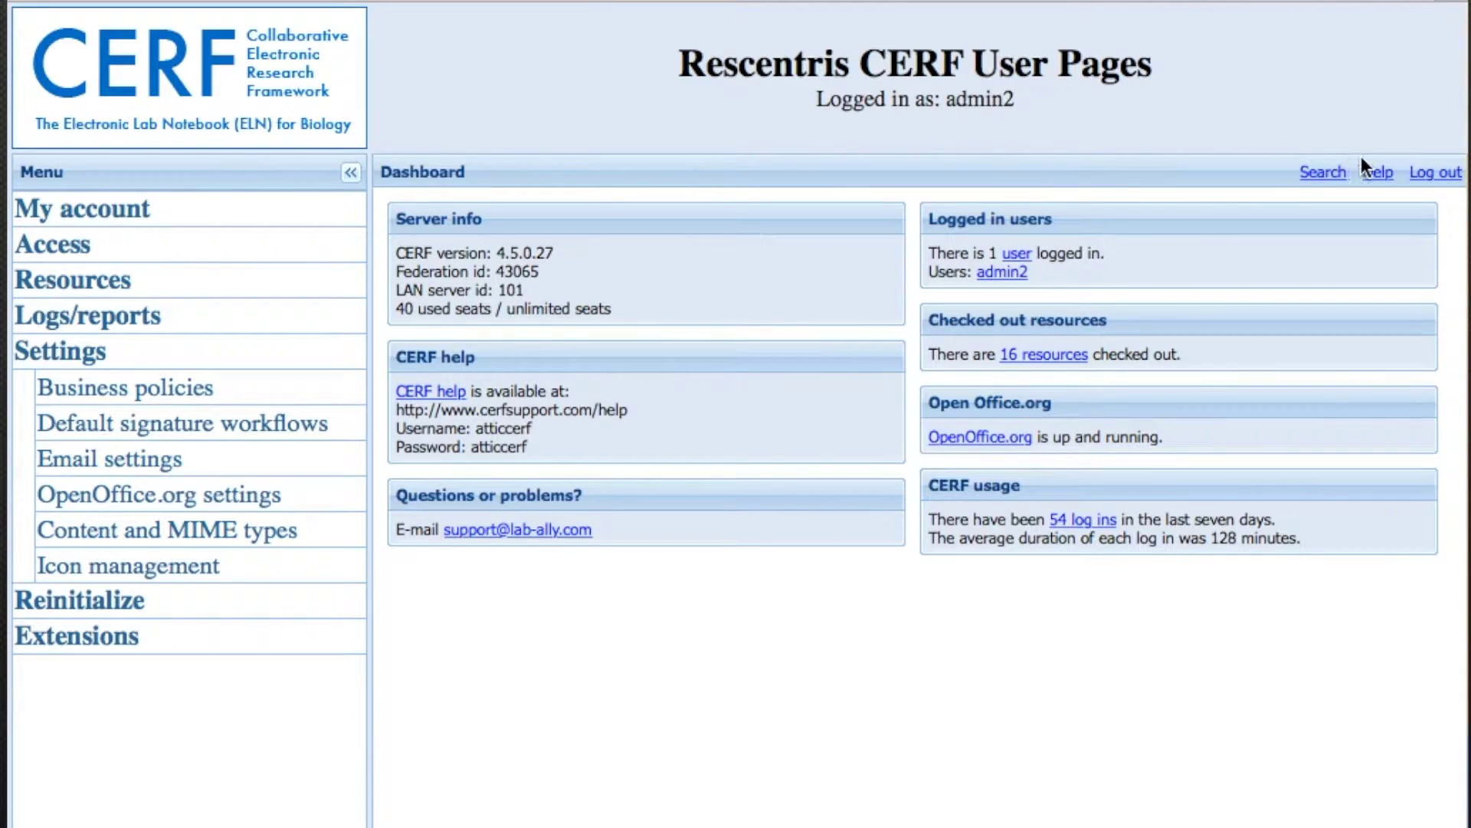
- Log out using the link at the dashboard's top right
left_click(1439, 174)
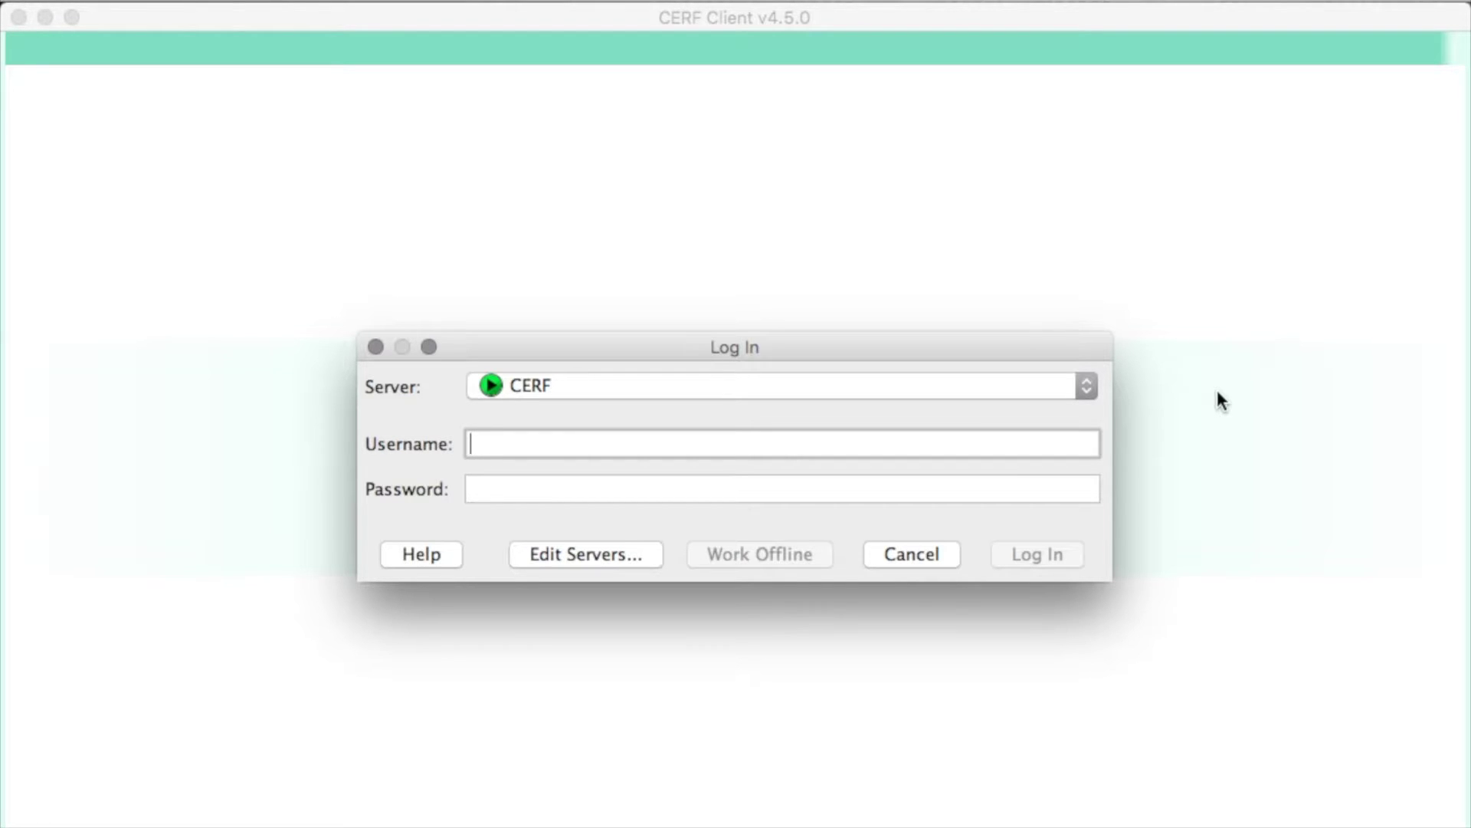
- Inspect the CERF, Ultron [local] and localhost entries in Edit Servers, cancelling without changes
left_click(1087, 385)
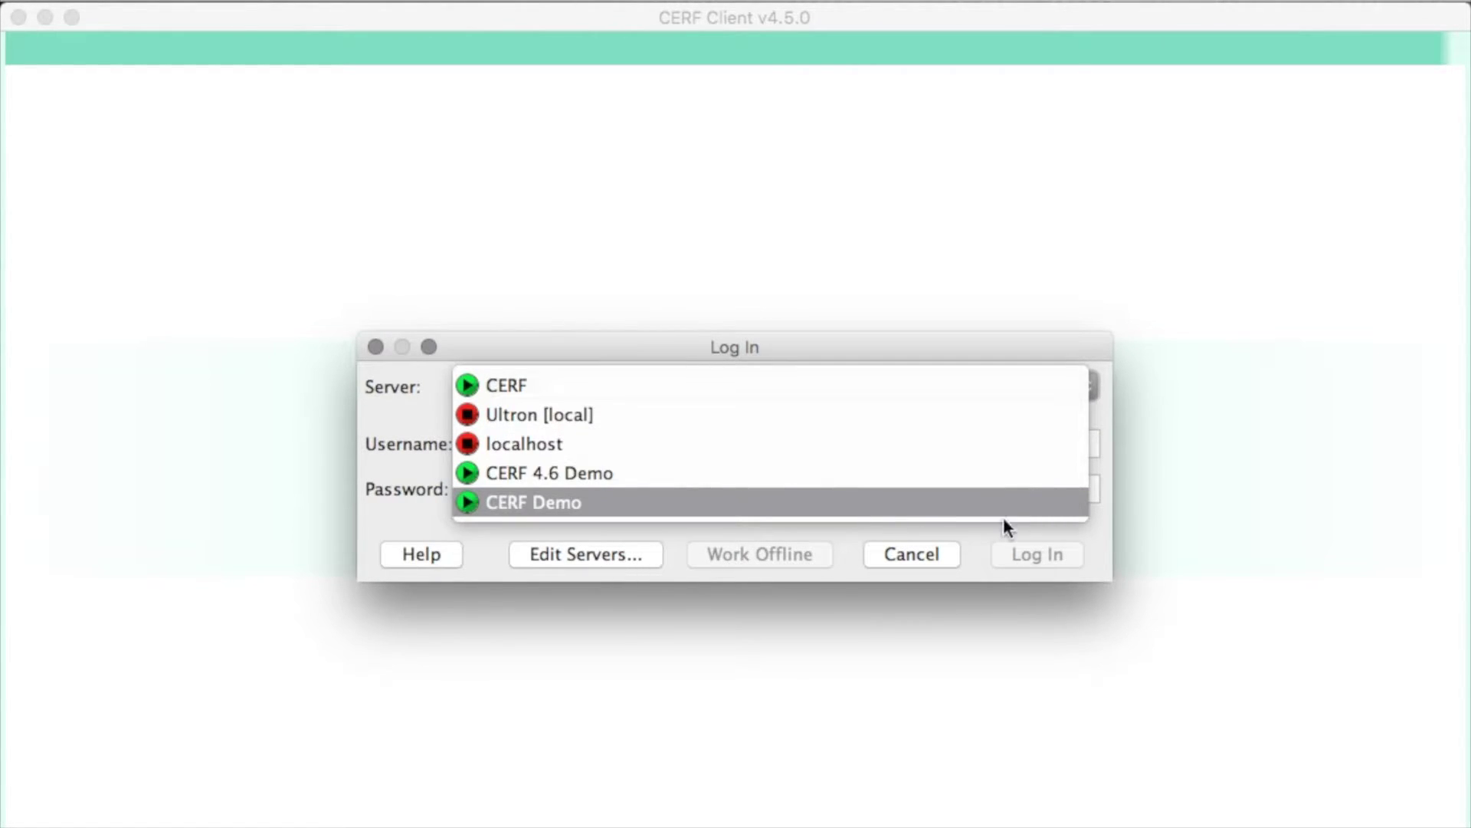
left_click(581, 384)
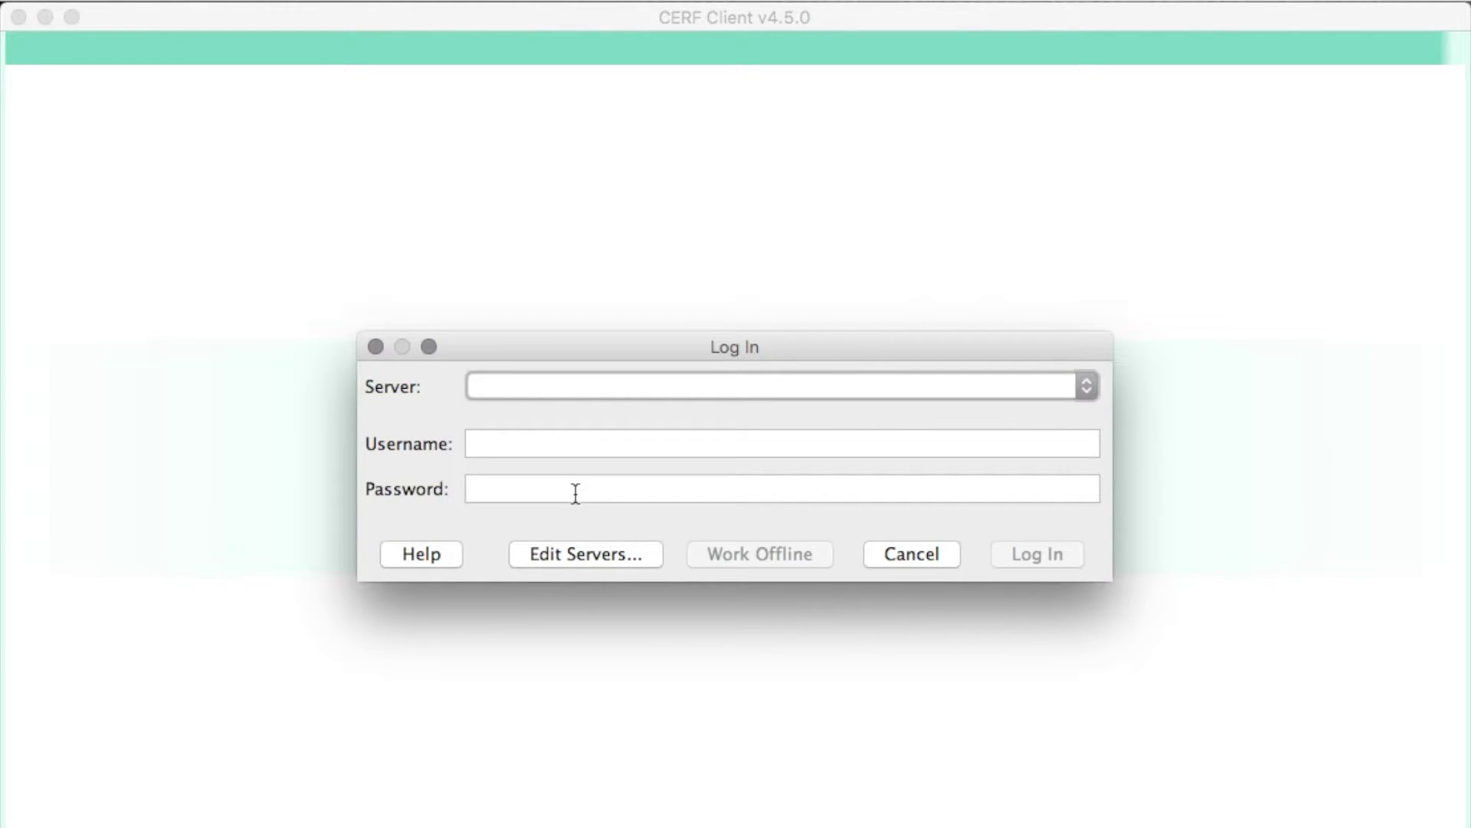
left_click(581, 566)
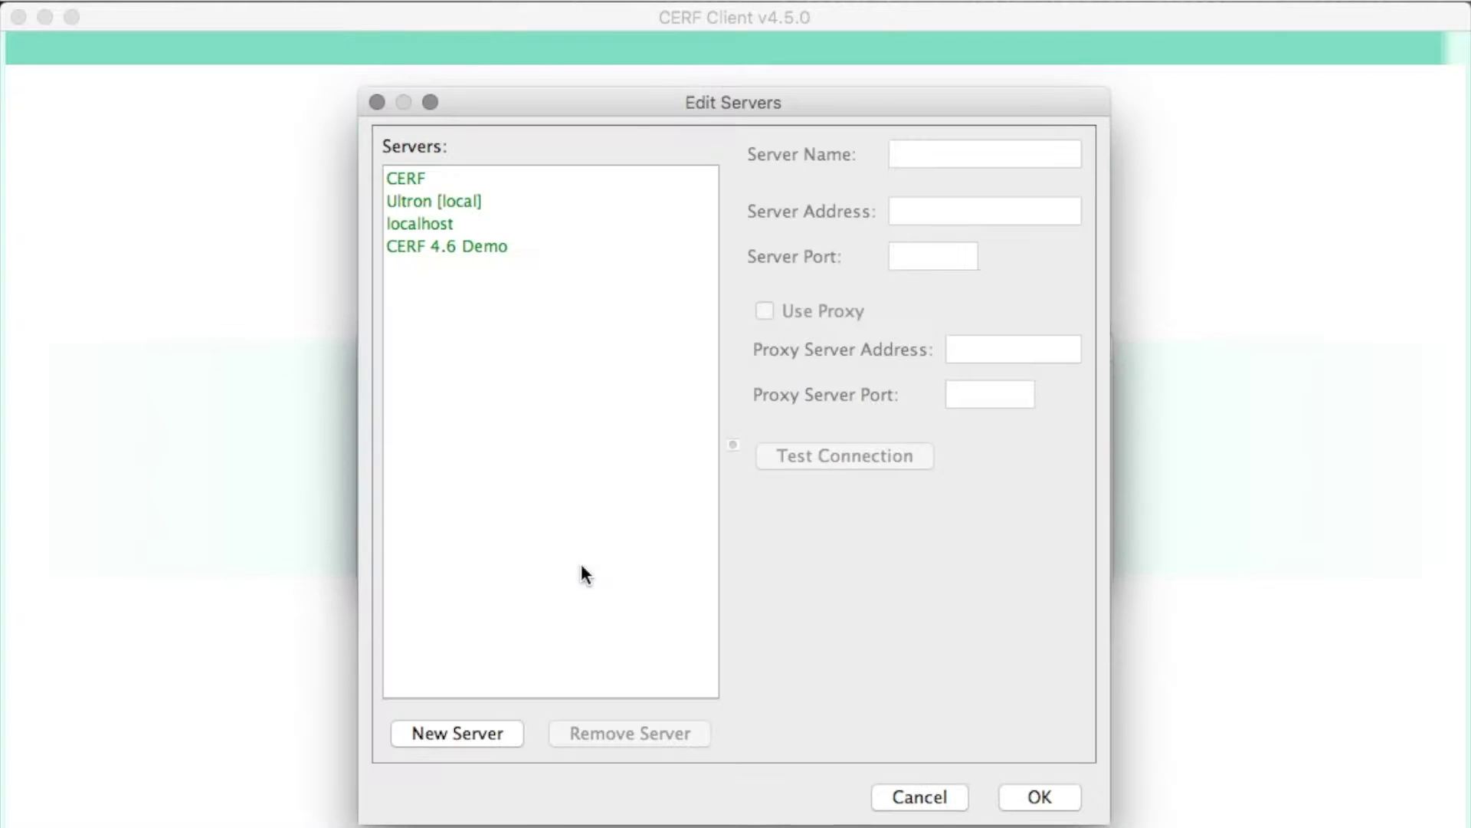
left_click(472, 177)
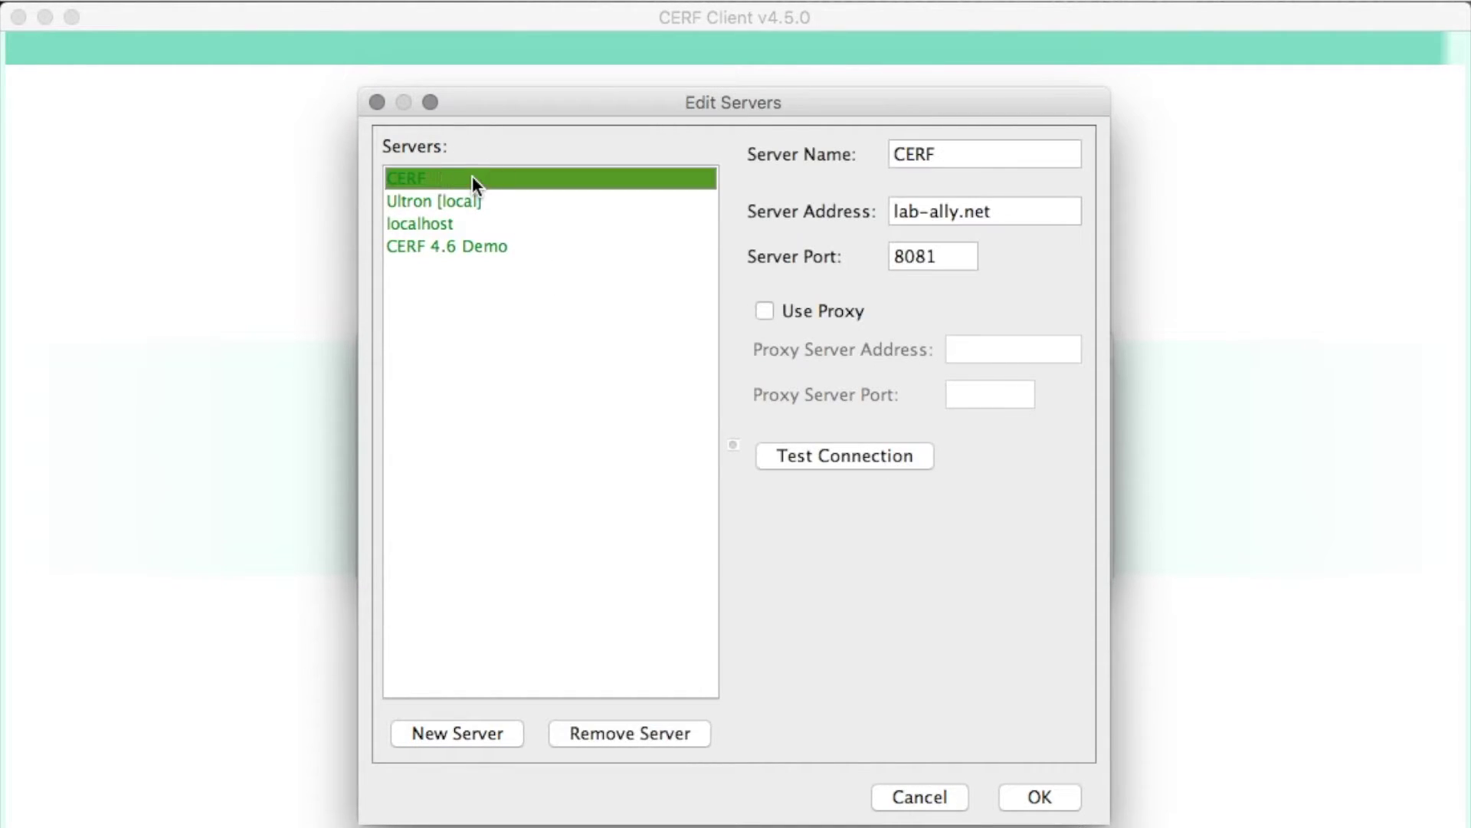
left_click(492, 200)
left_click(492, 223)
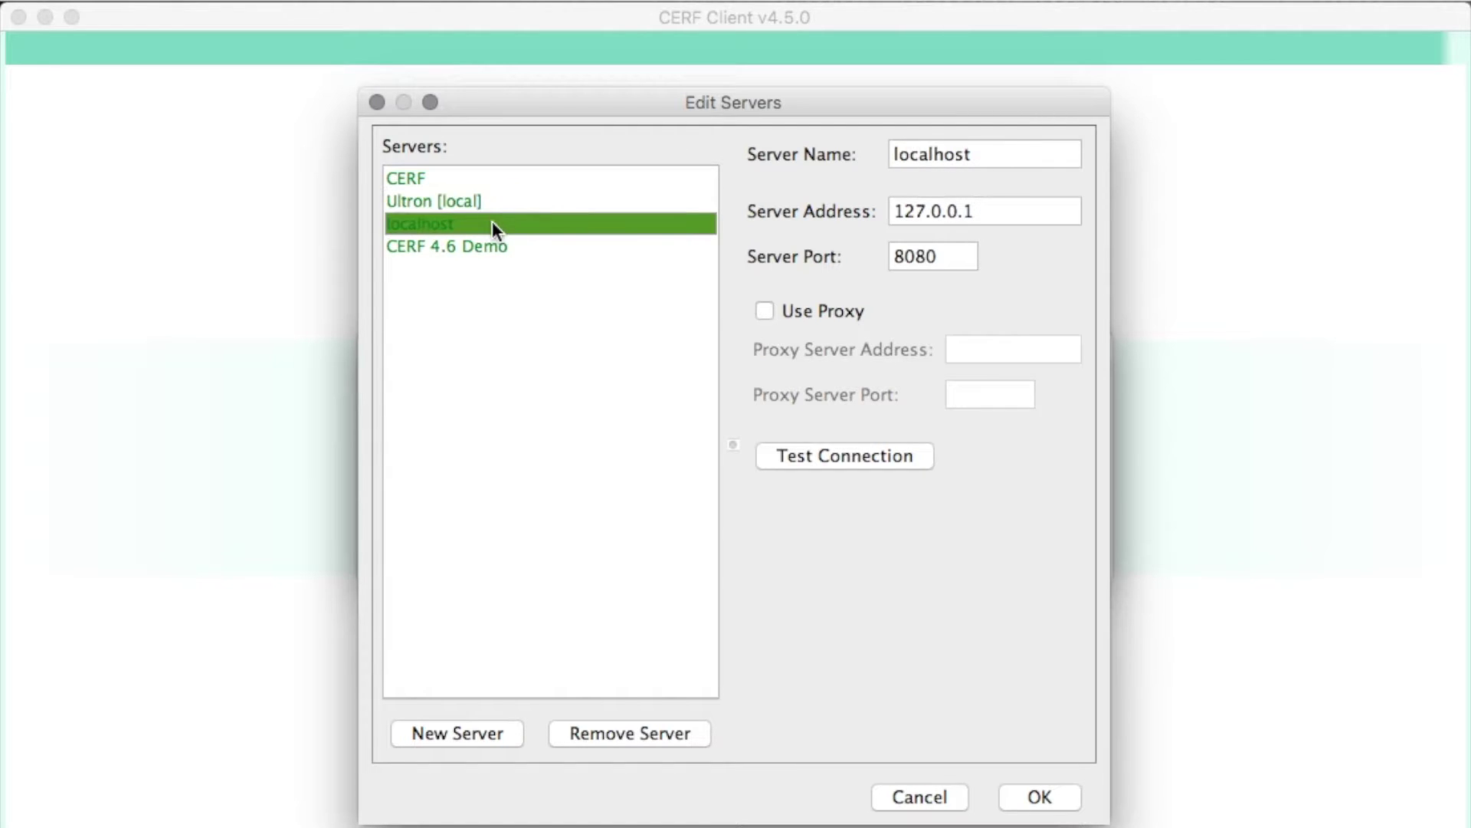
left_click(484, 179)
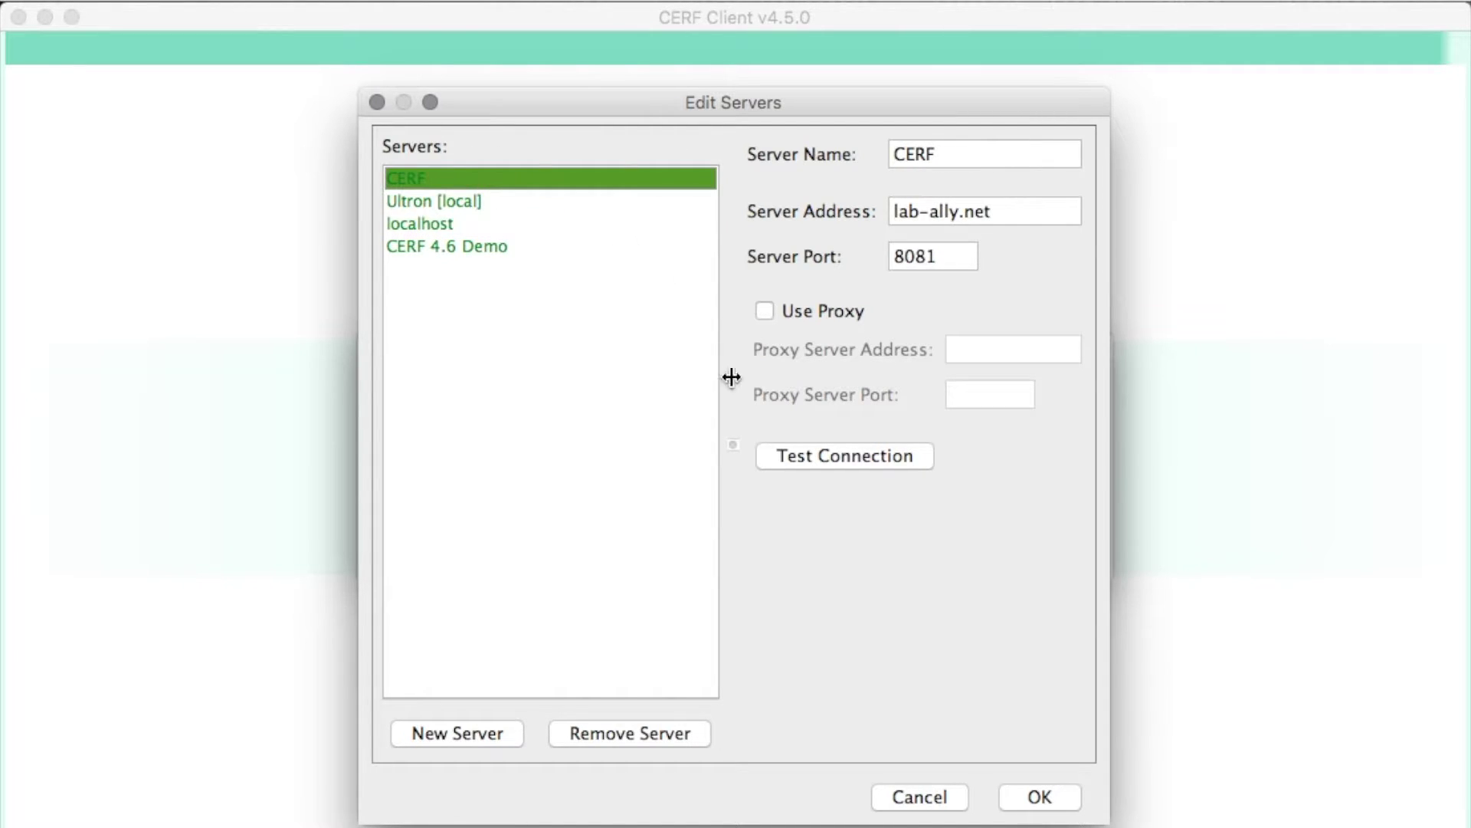
left_click(912, 795)
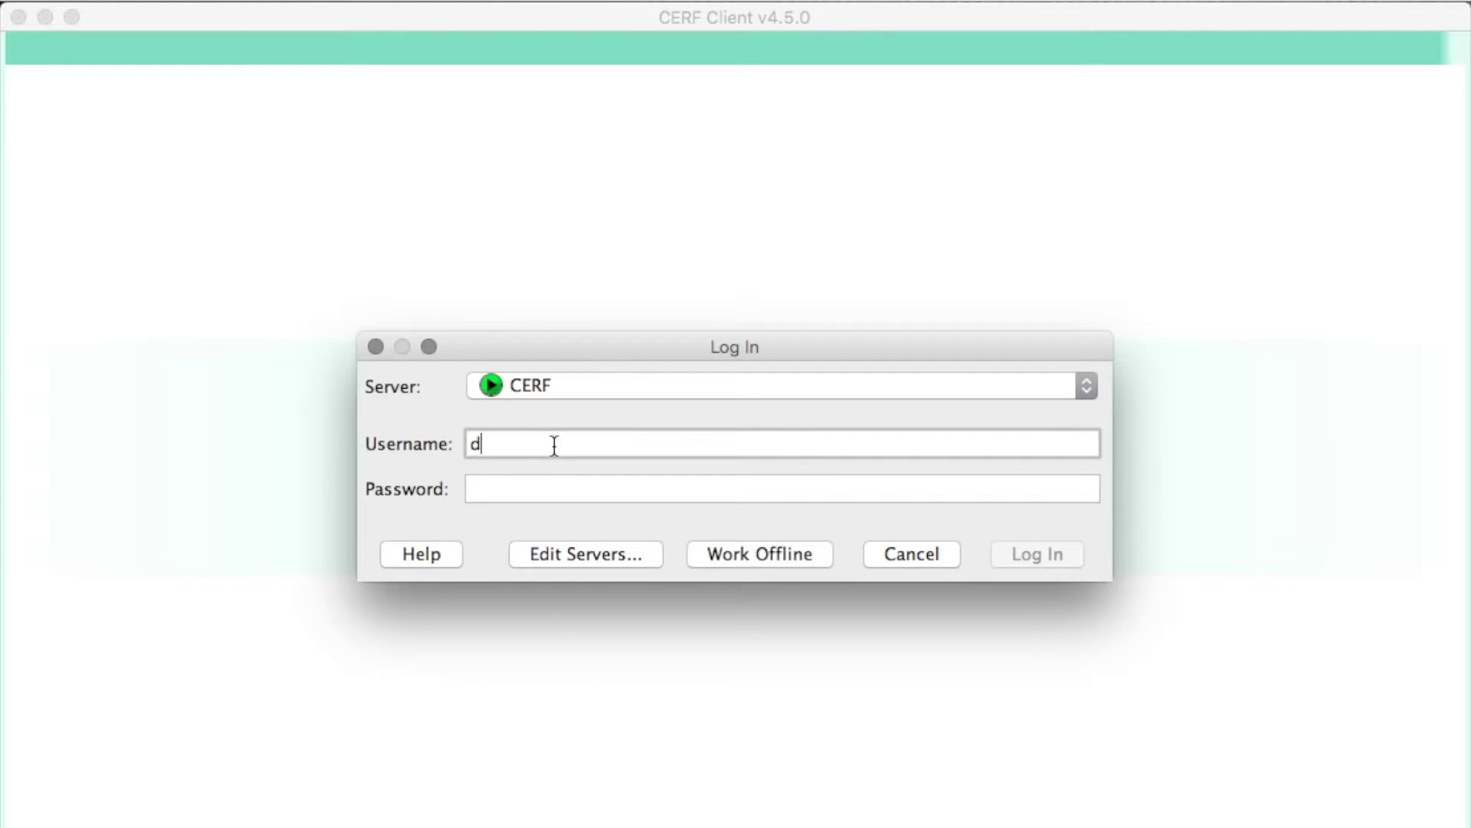
- Log in to the CERF server with the demo user's username and password
key("Tab")
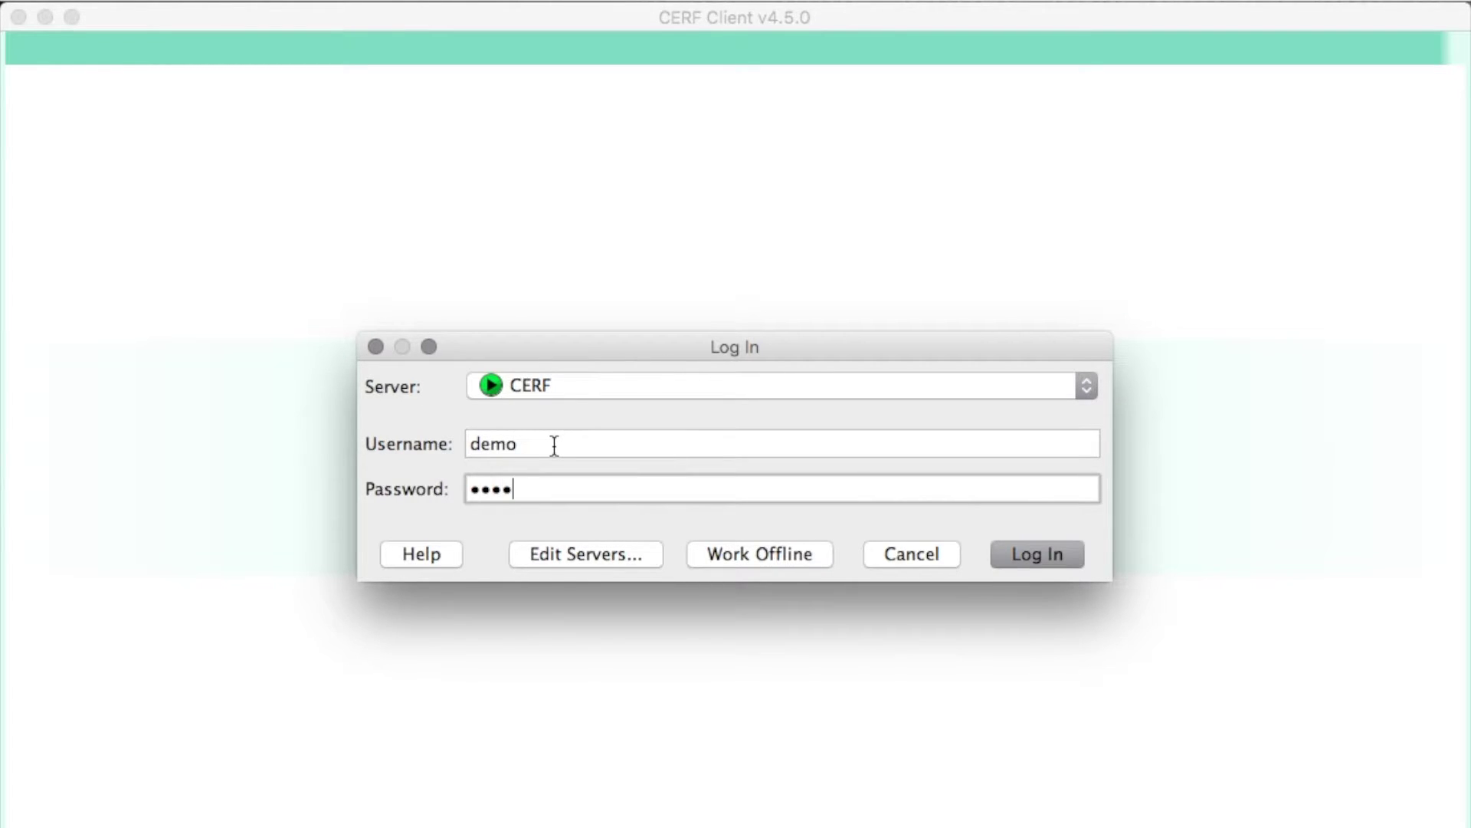
key("Return")
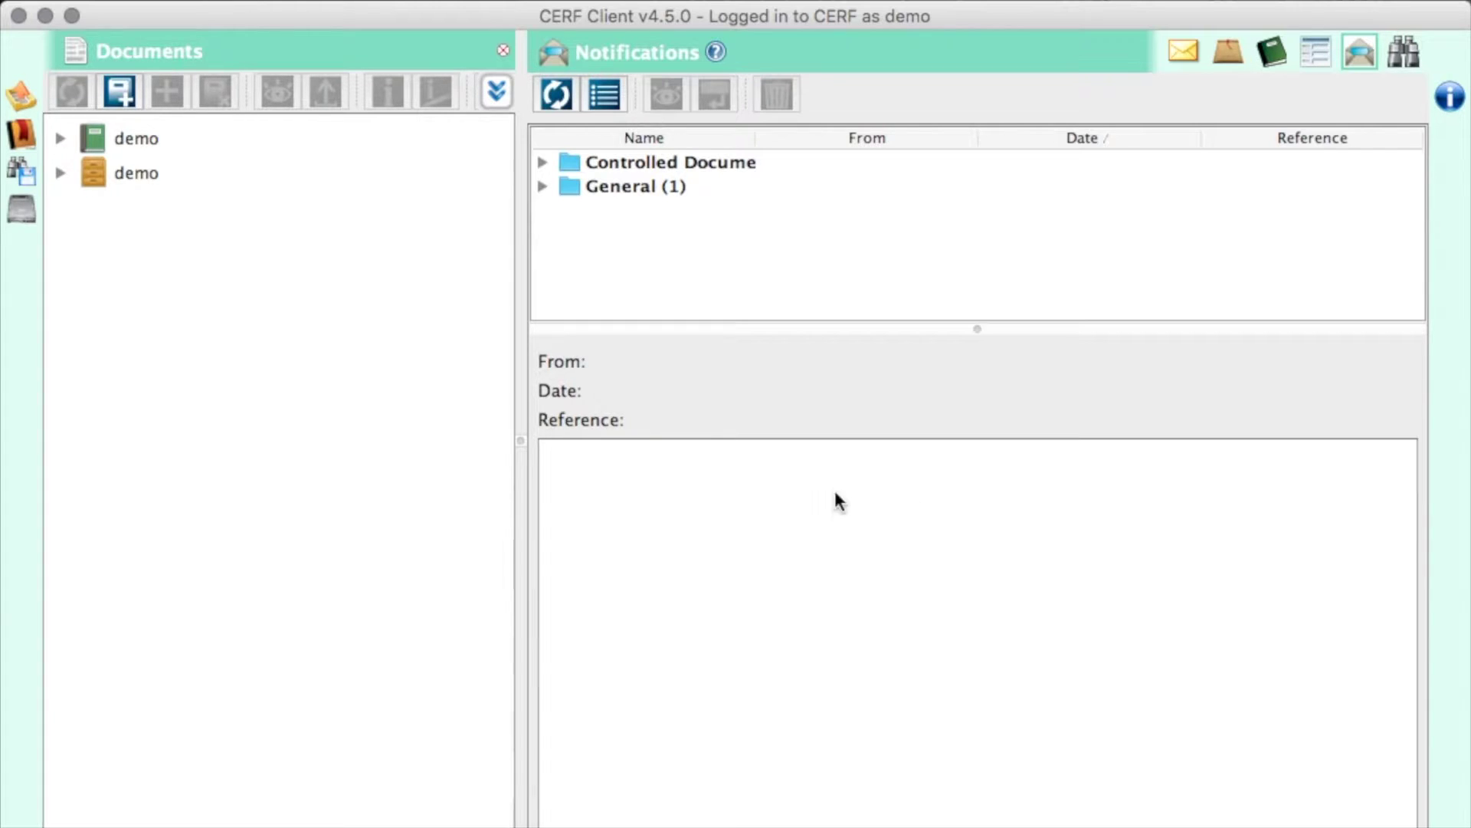
- Drag the Documents/Notifications divider left to enlarge the Notifications panel
left_click_drag(522, 439, 449, 430)
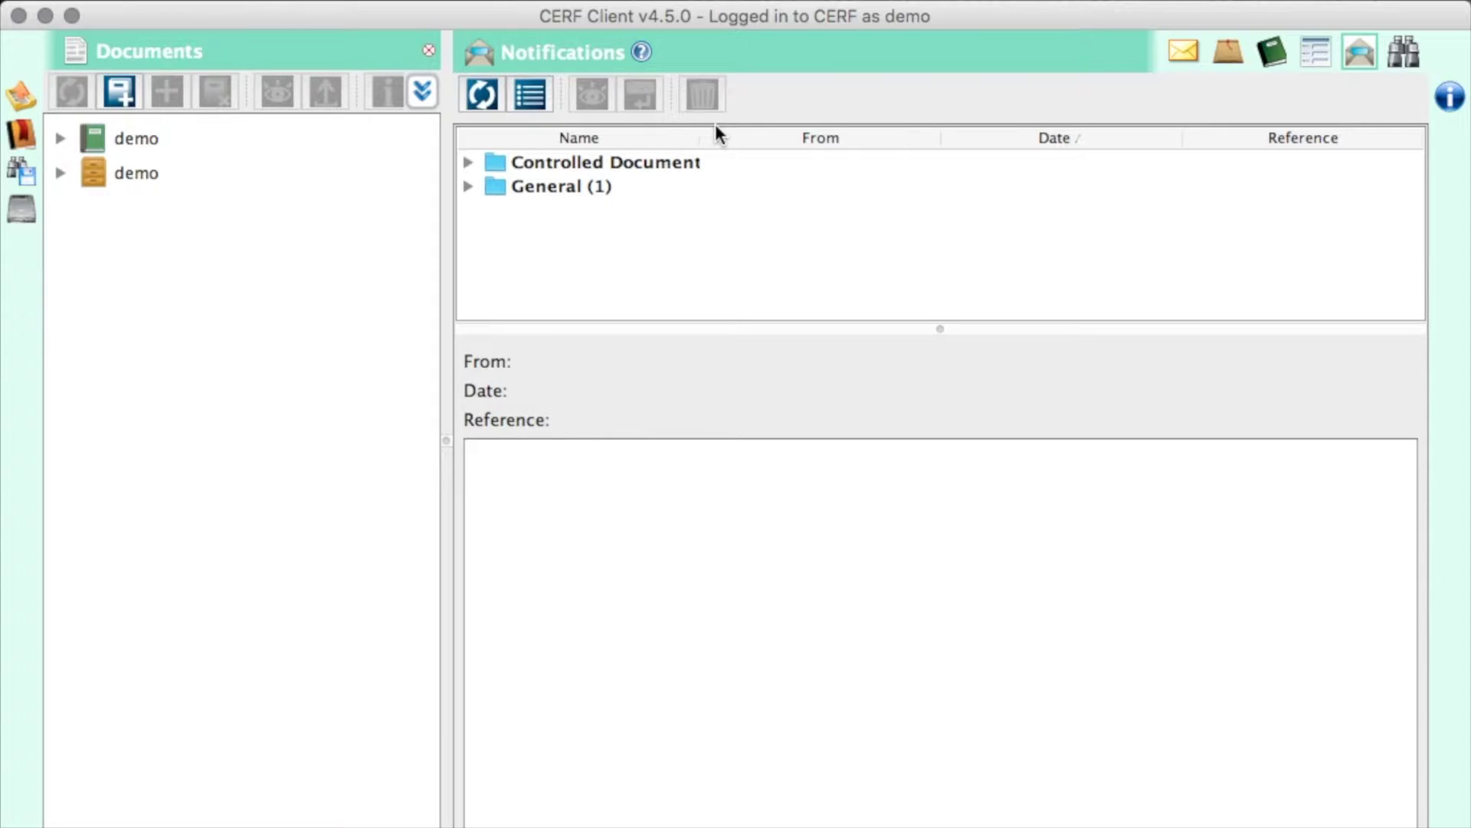
- Read the updated-form message in the Inbox with an enlarged content area
left_click(1183, 52)
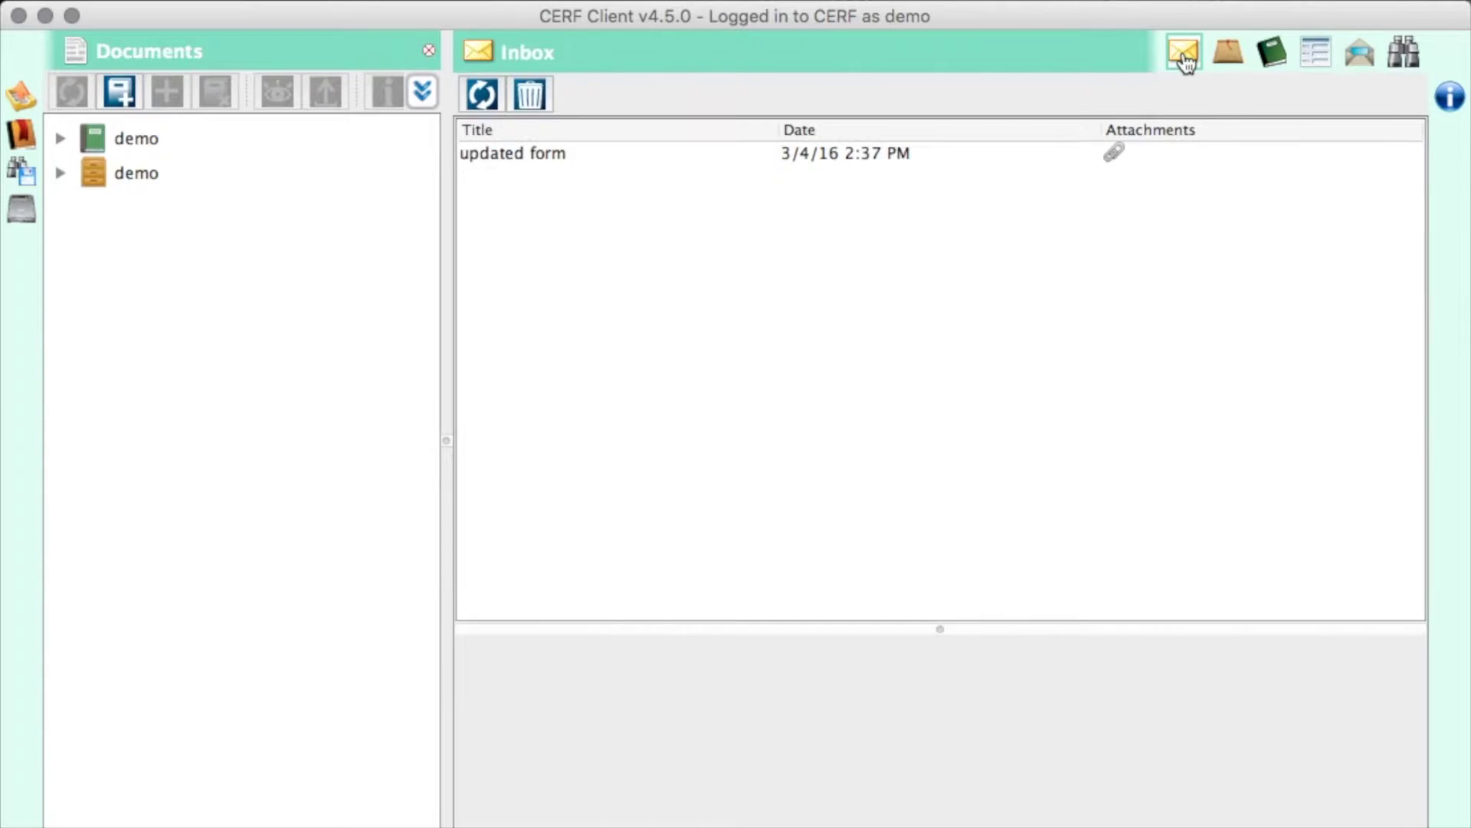
left_click(900, 157)
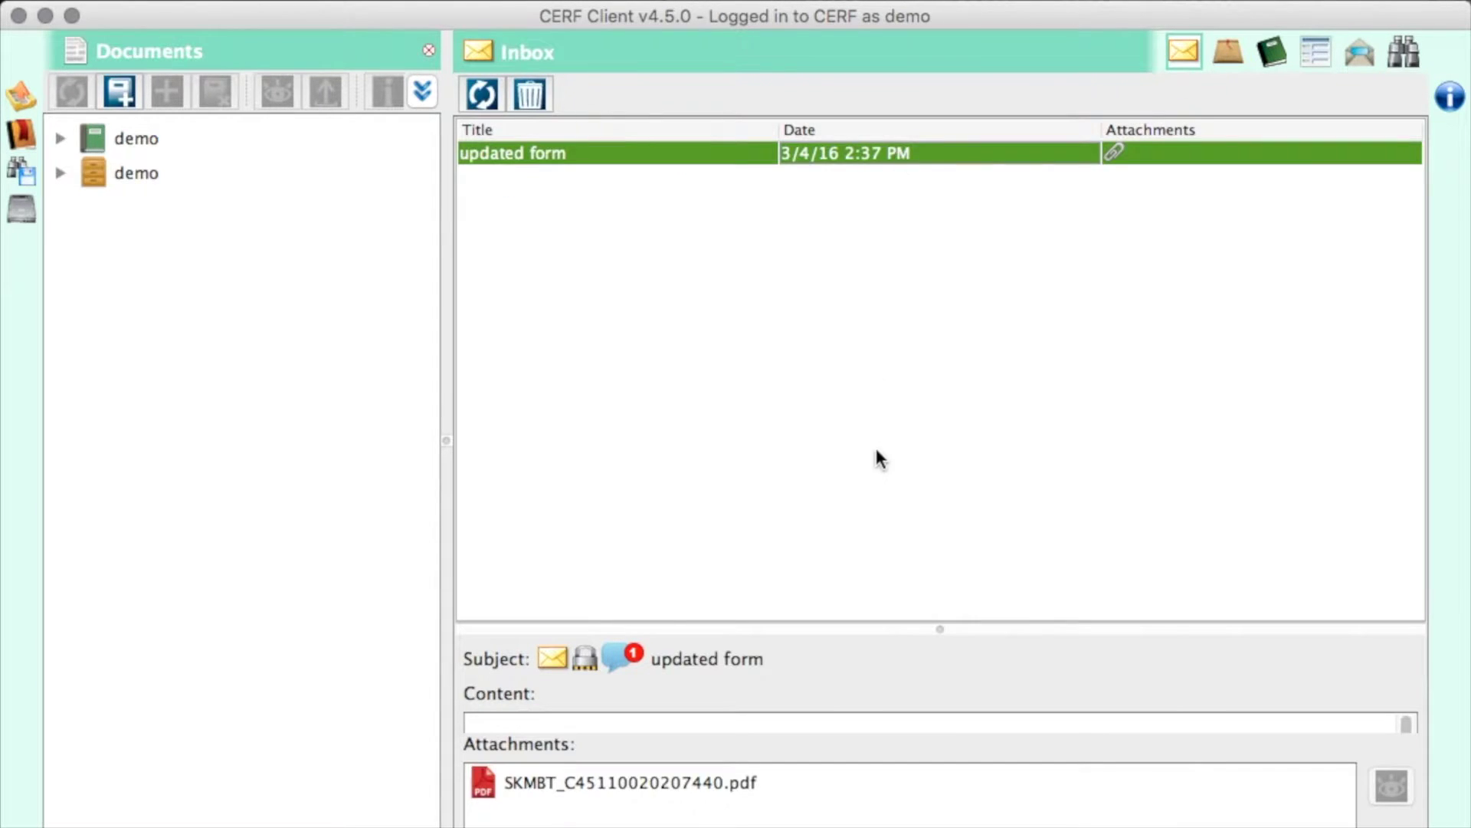
left_click_drag(933, 627, 888, 373)
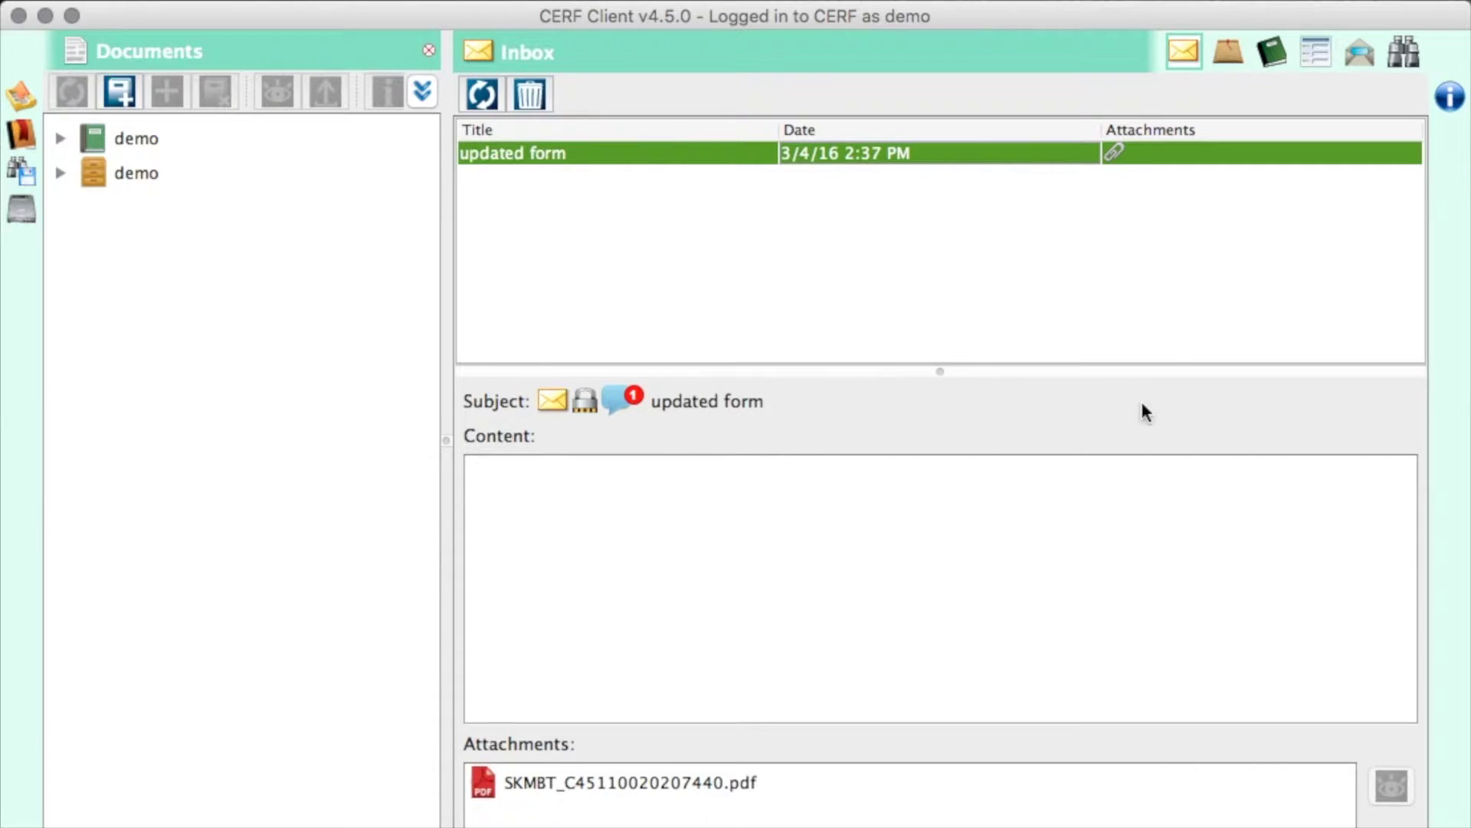
- Check SOP-Lab Protocol-14's holders and audit history in Controlled Documents
left_click(1229, 51)
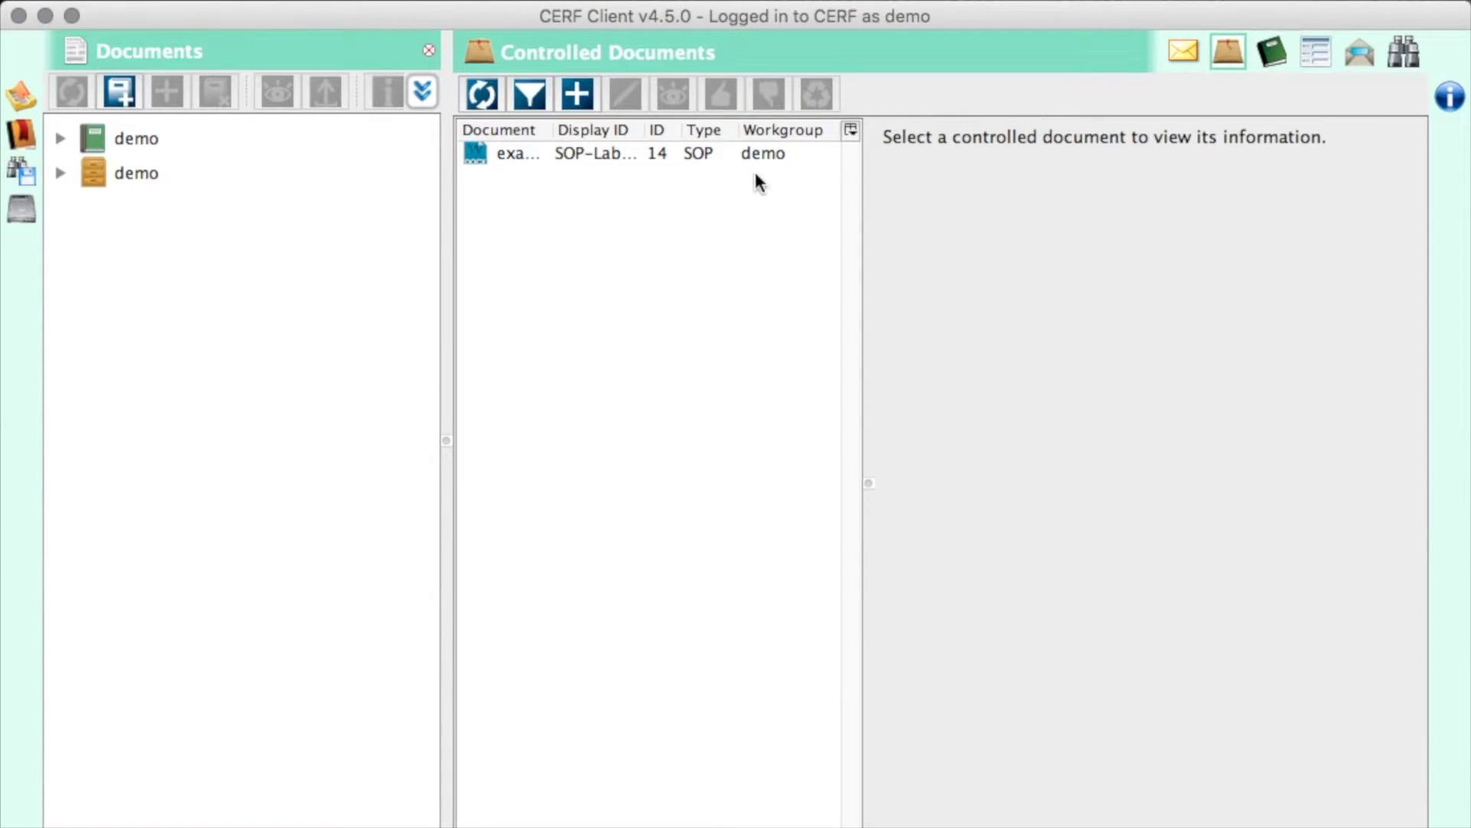
left_click(577, 158)
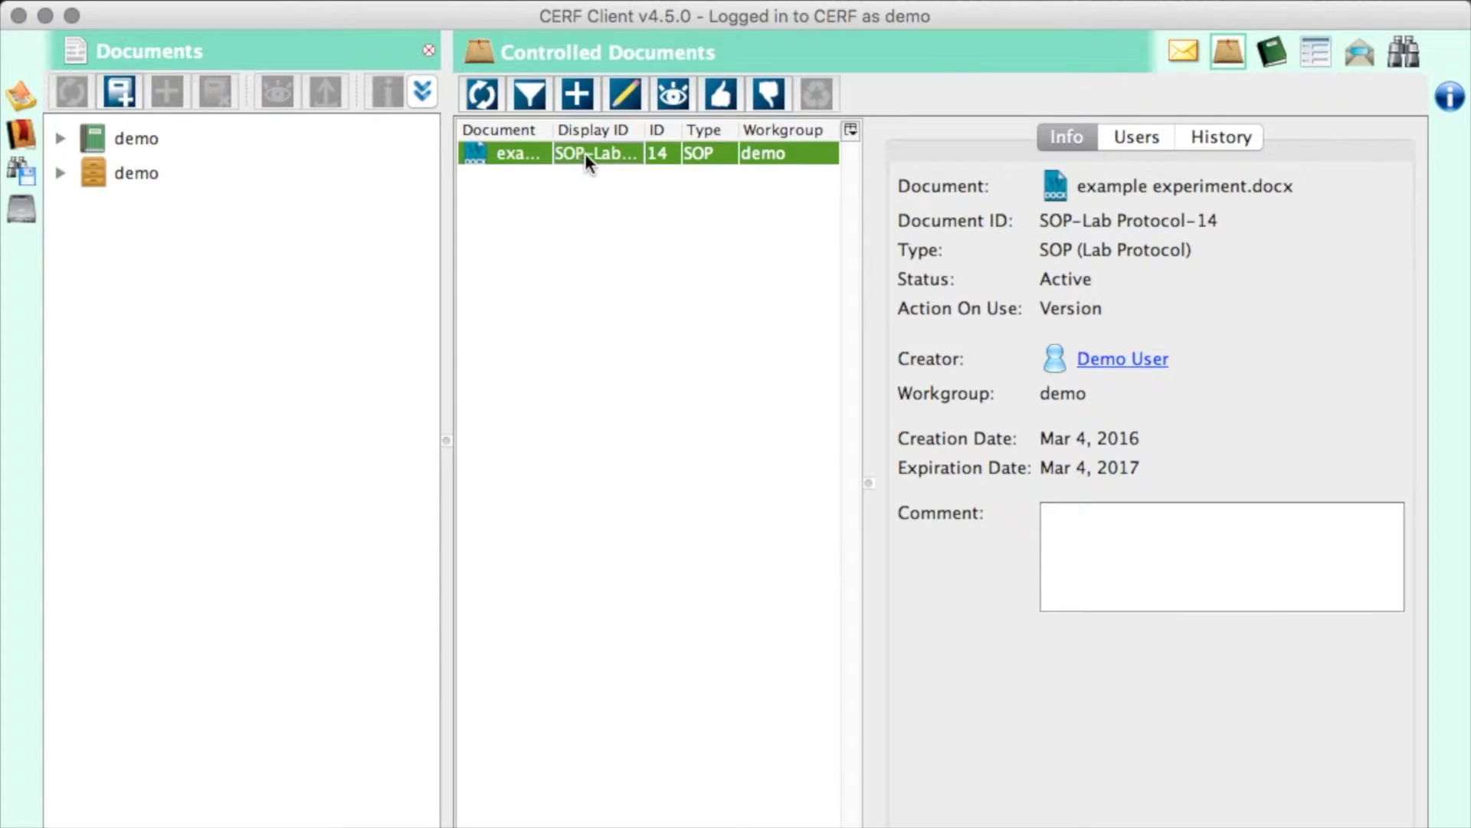
left_click(1138, 138)
left_click(1218, 132)
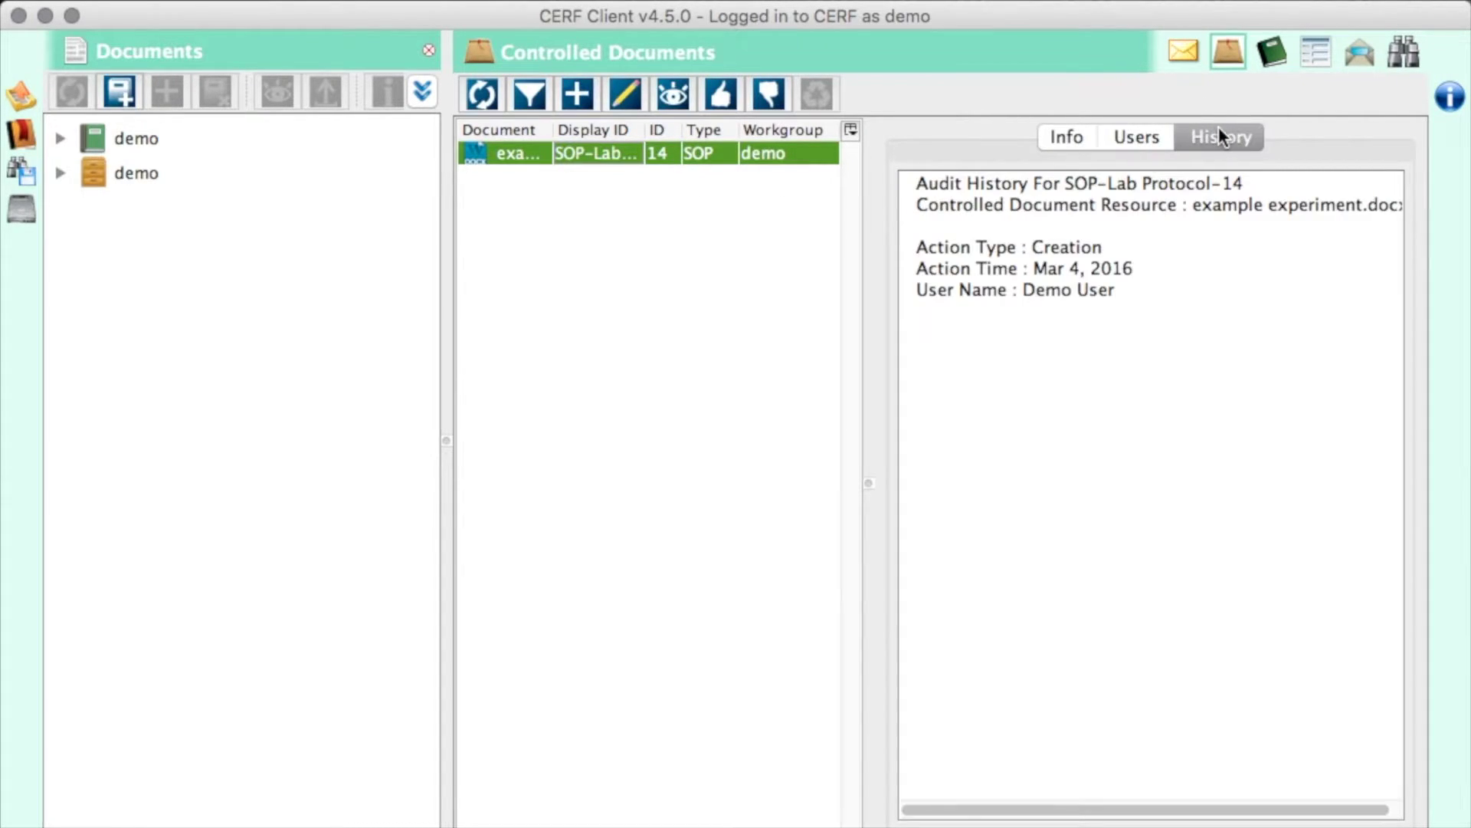
- View the Notebook, then expand the General and Controlled Document notification folders
left_click(1273, 55)
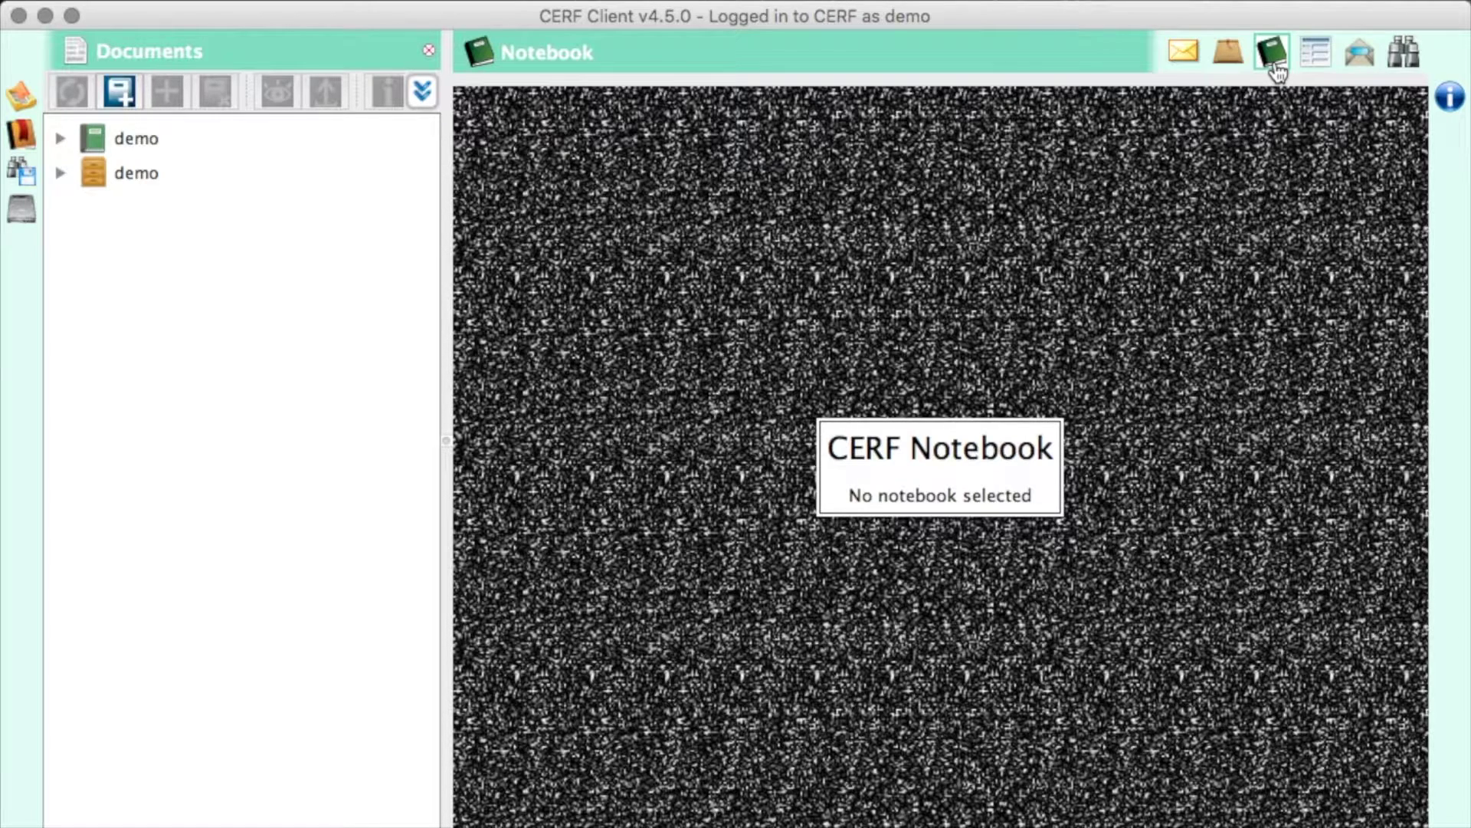
left_click(1361, 68)
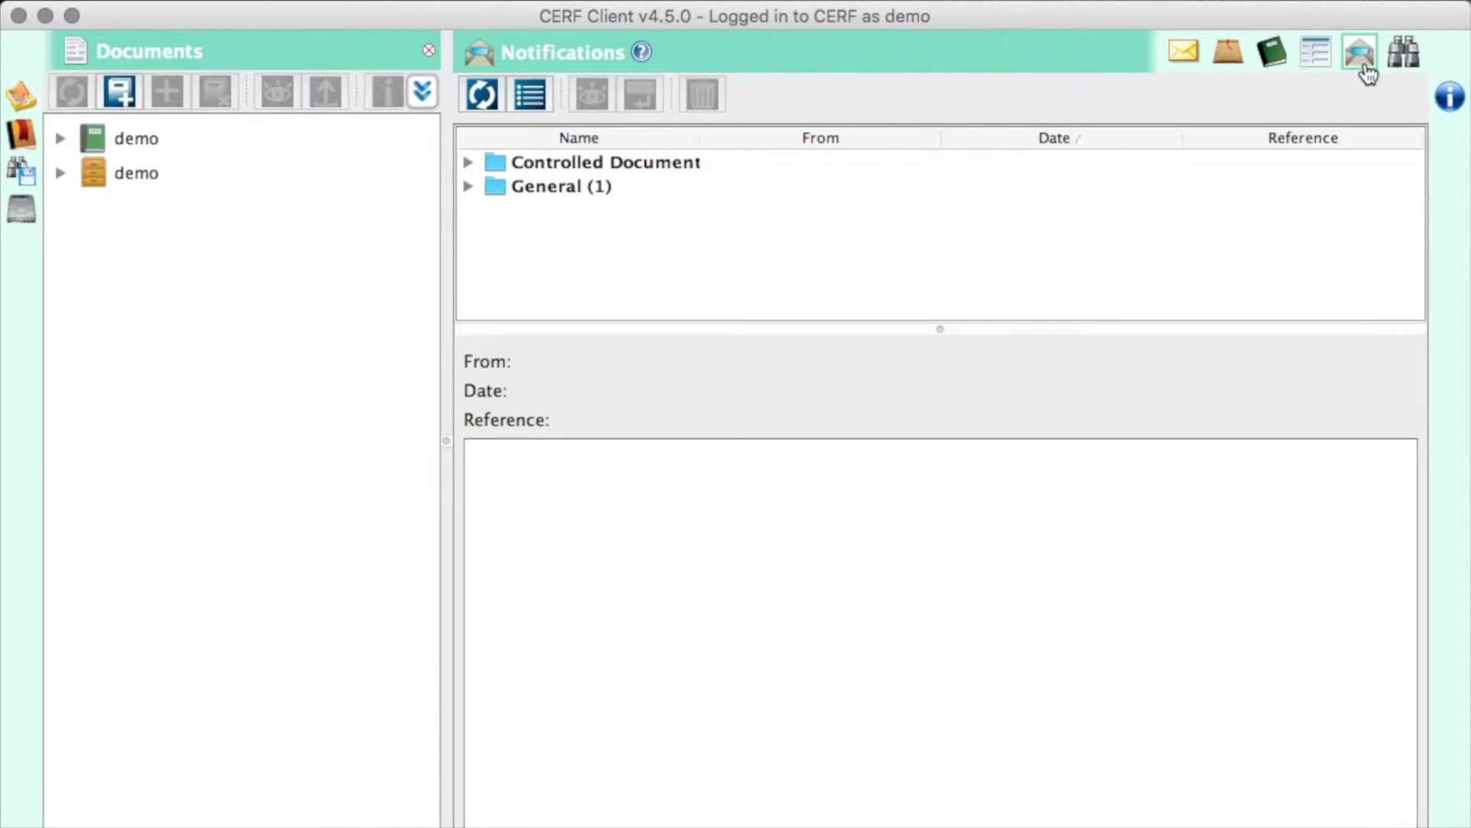
left_click(468, 186)
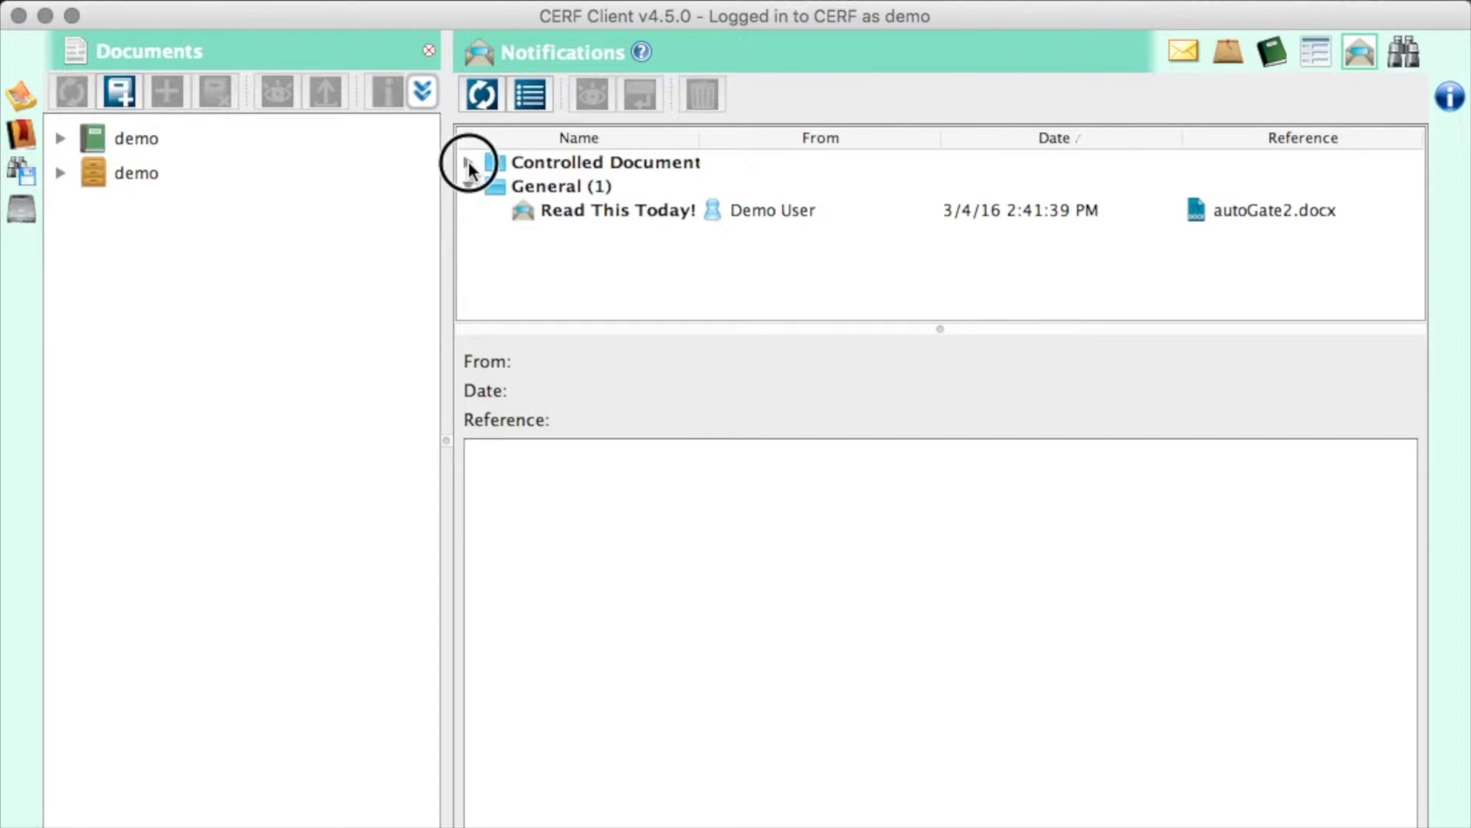
left_click(467, 162)
- Filter the records to Simple Sample and view the details of sample 1062
left_click(1317, 51)
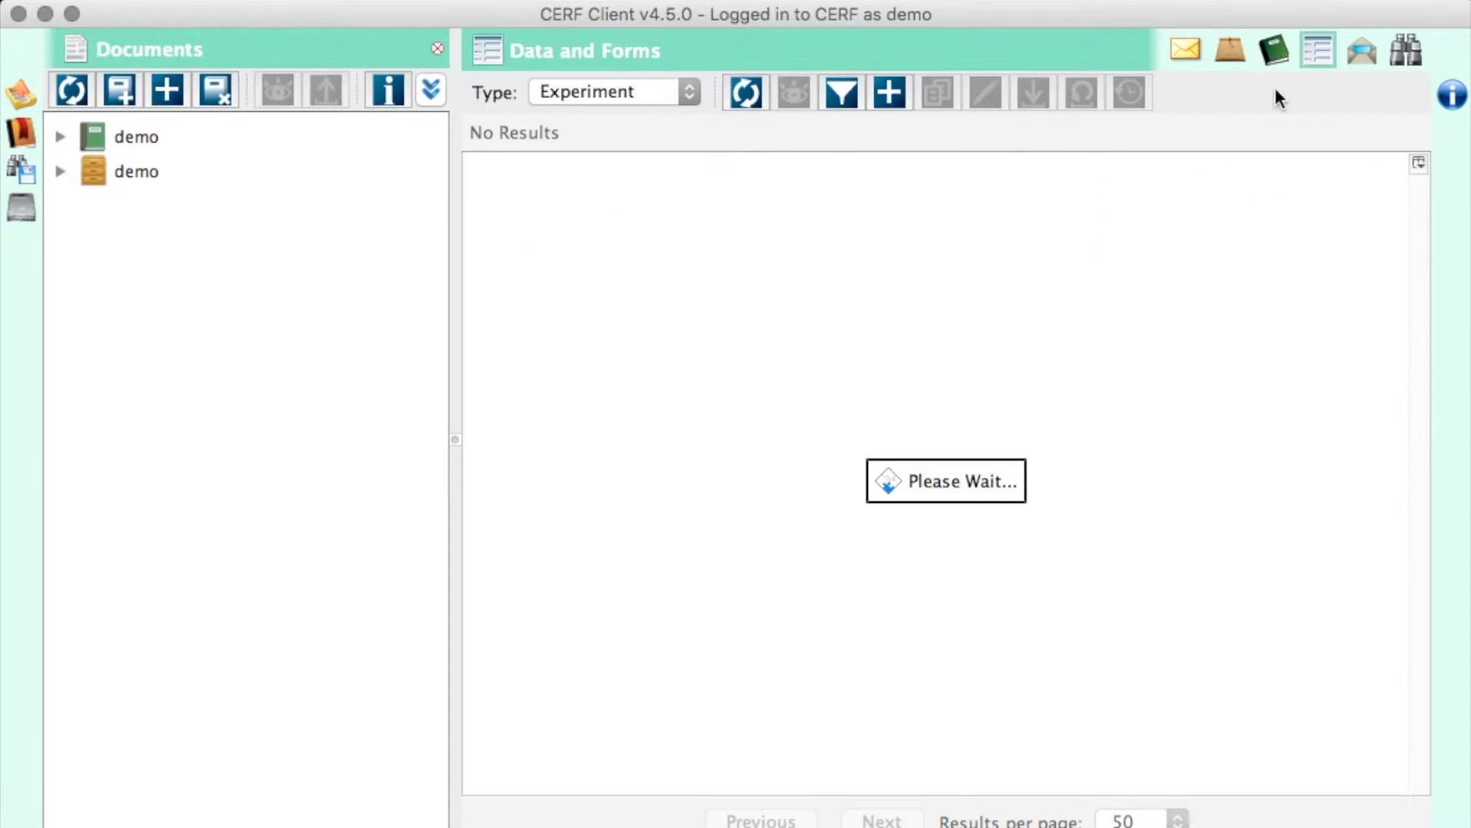
left_click(687, 94)
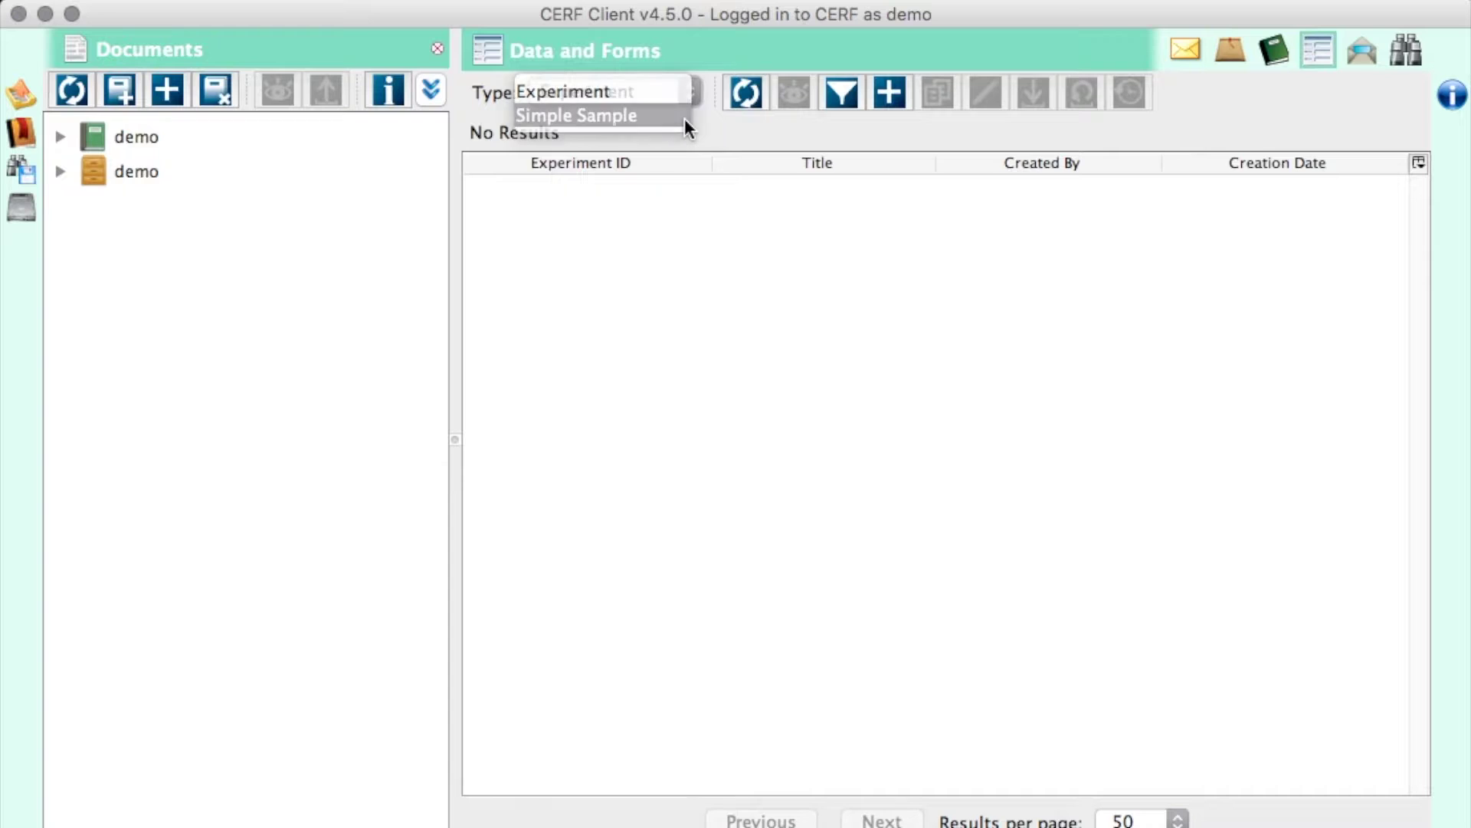
left_click(684, 120)
left_click(559, 236)
right_click(559, 236)
left_click(594, 254)
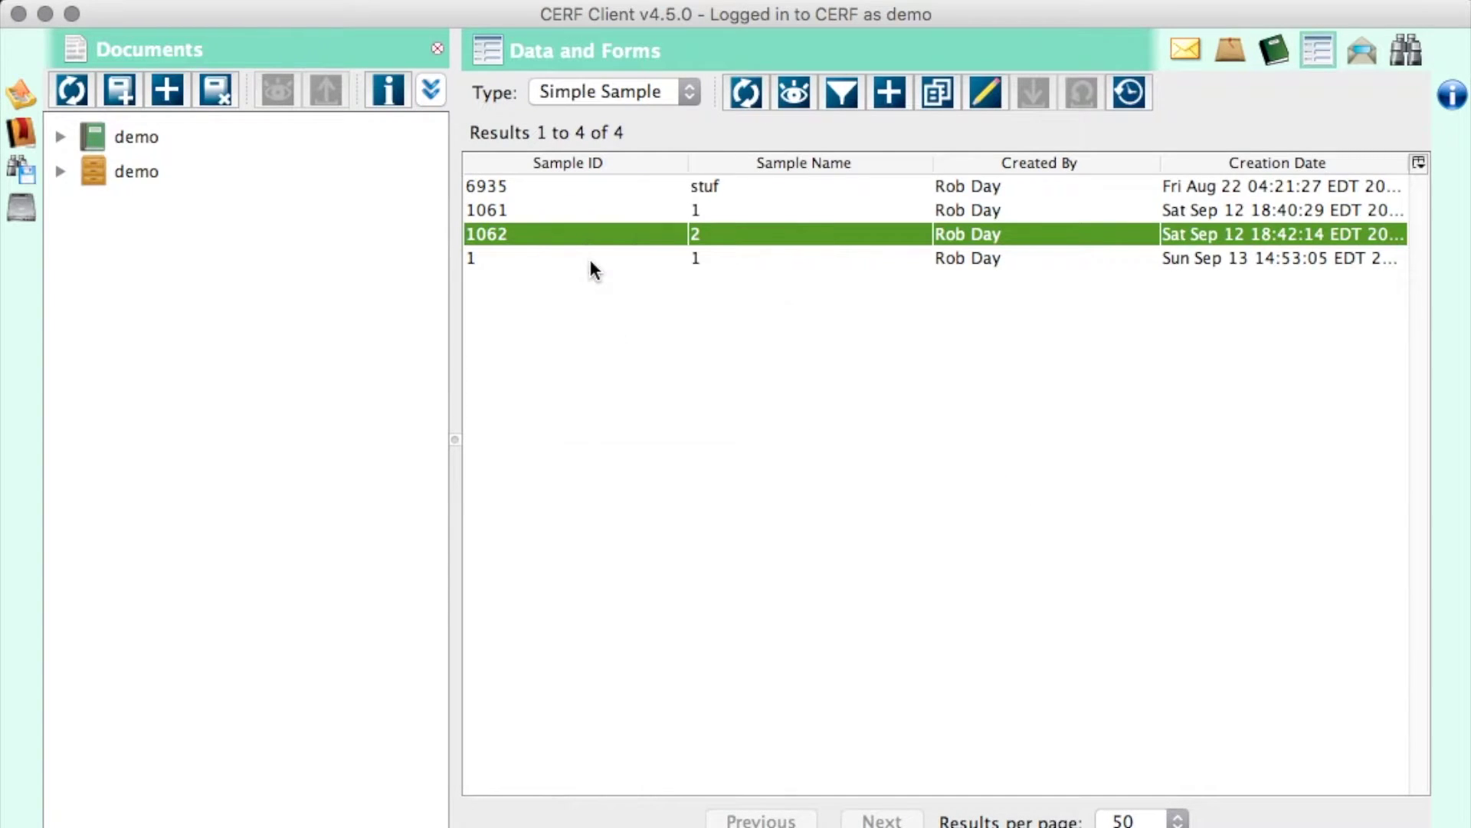
left_click(1006, 577)
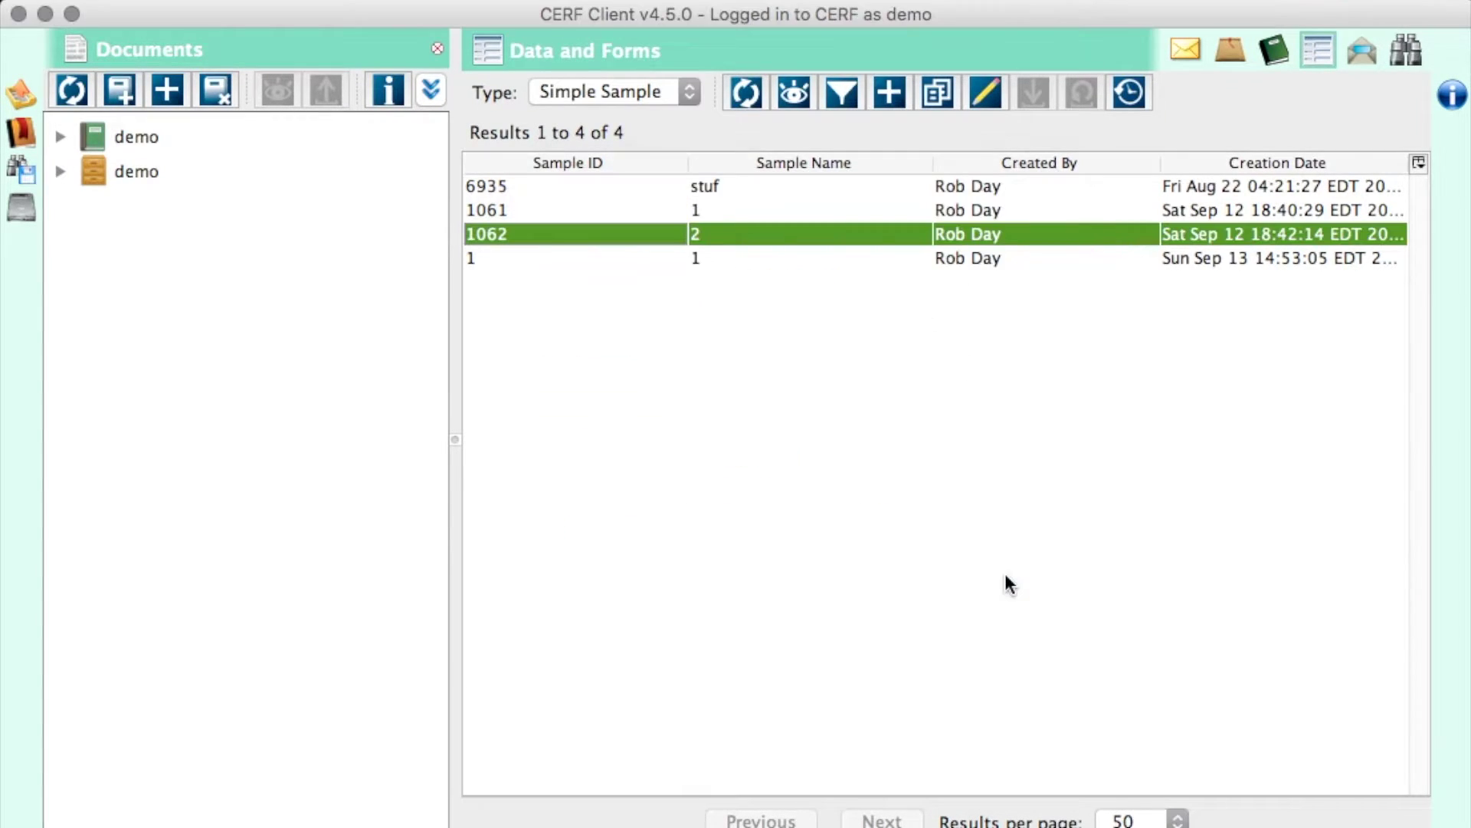
- Run a full-text search for 'gel' and glance at the additional search parameters
left_click(1408, 52)
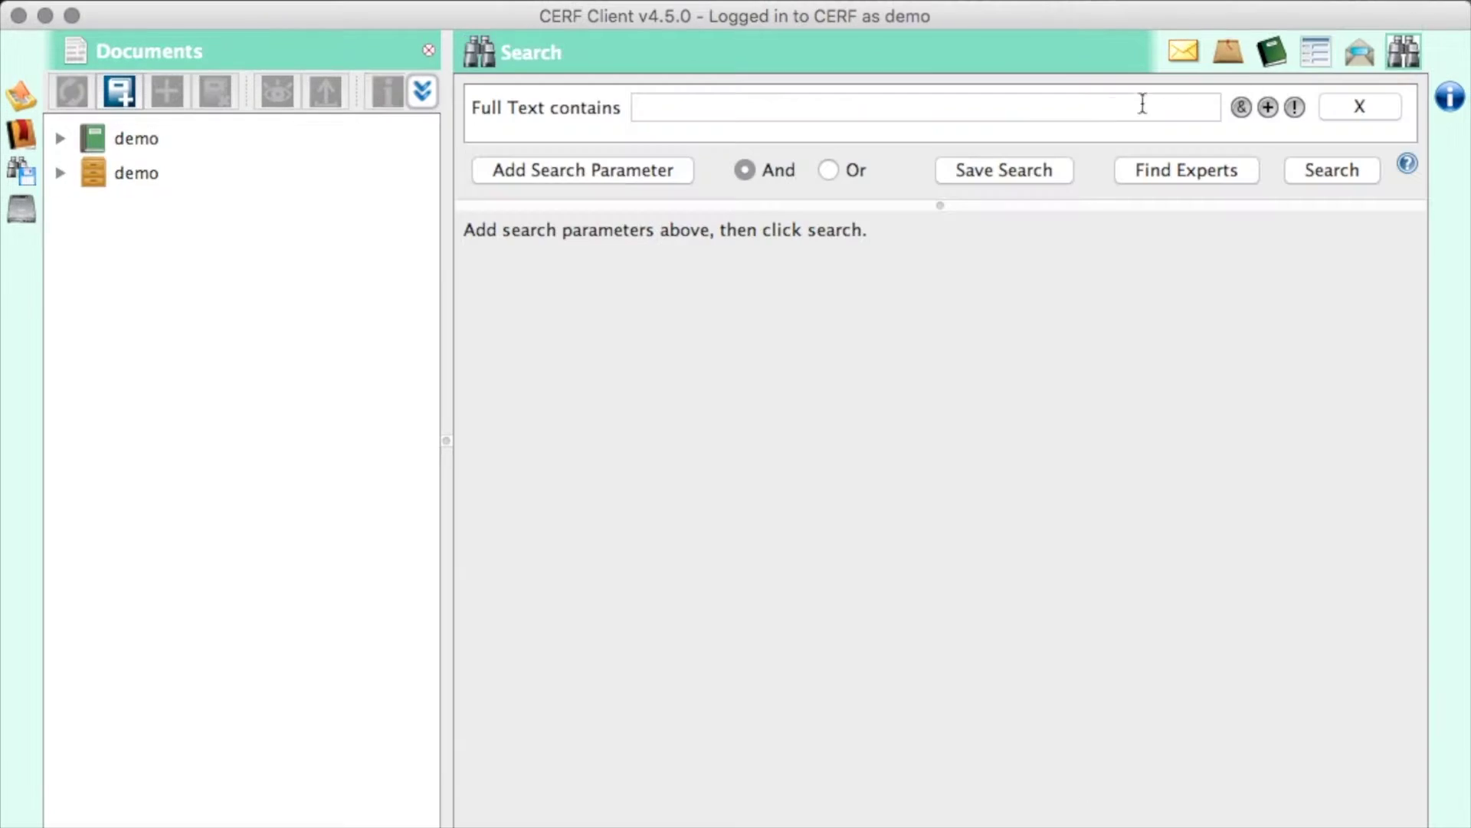
left_click(992, 112)
type("gel")
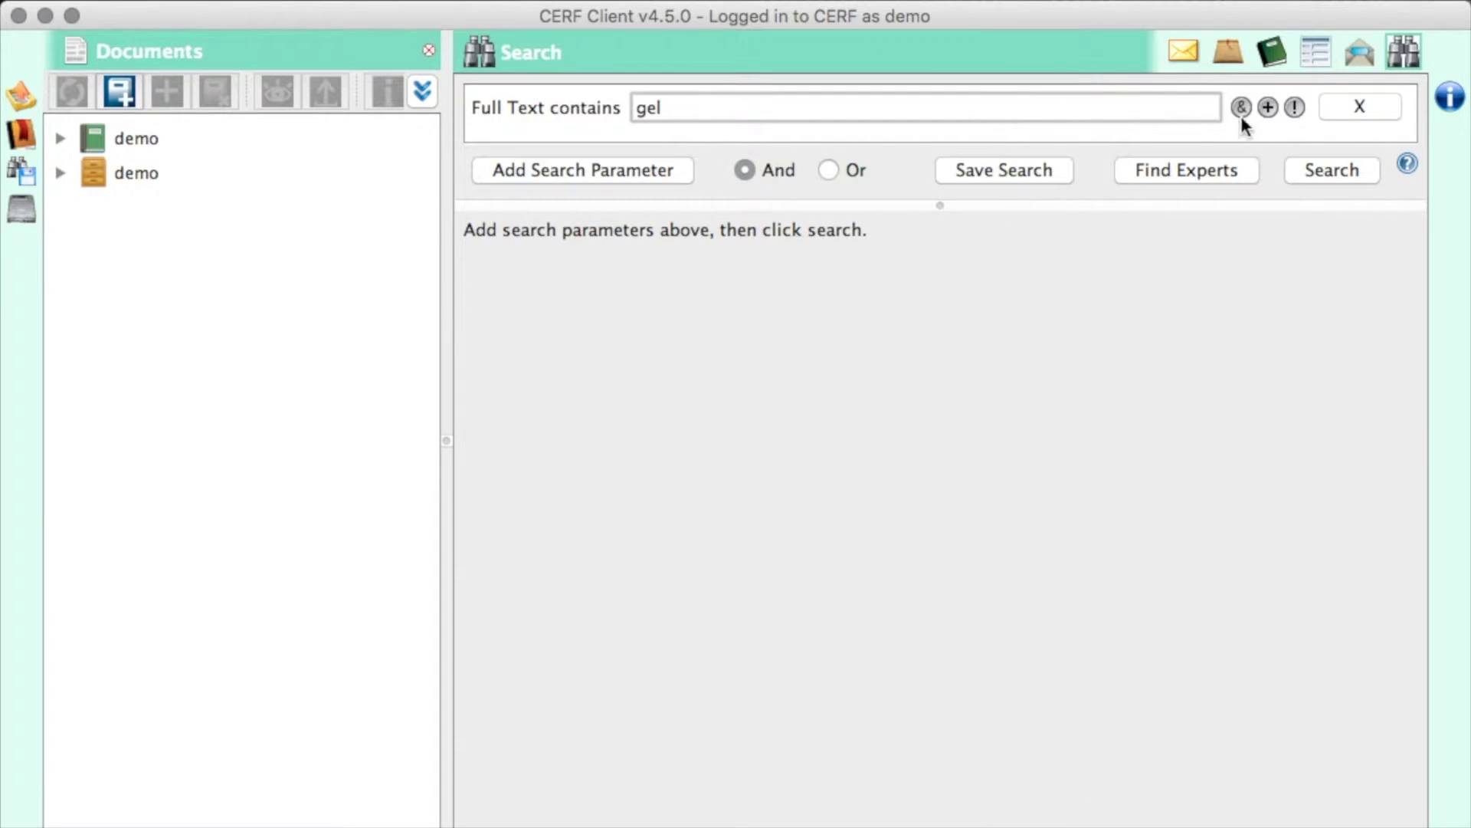
left_click(1303, 164)
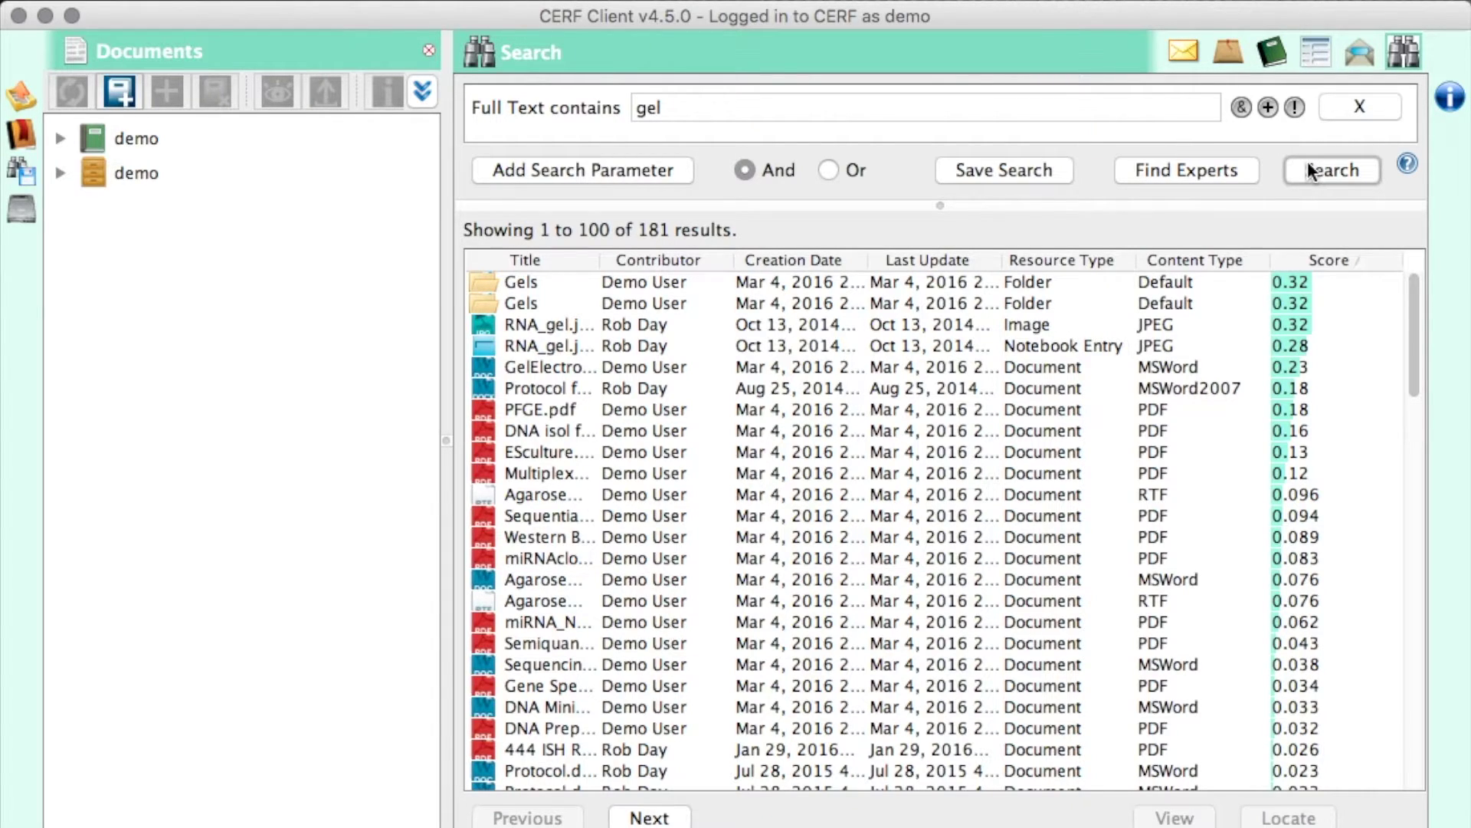
left_click(653, 169)
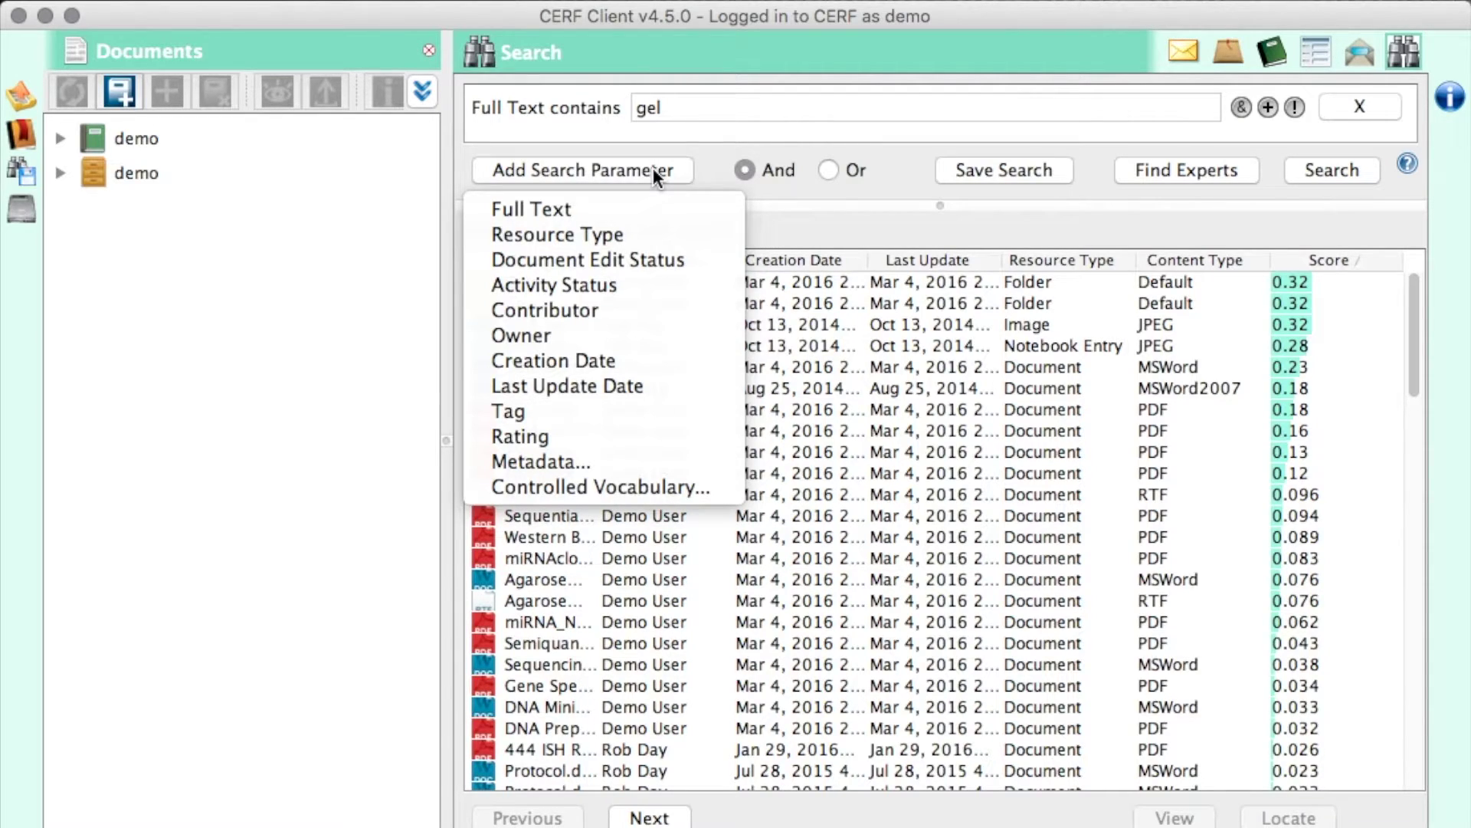
left_click(261, 47)
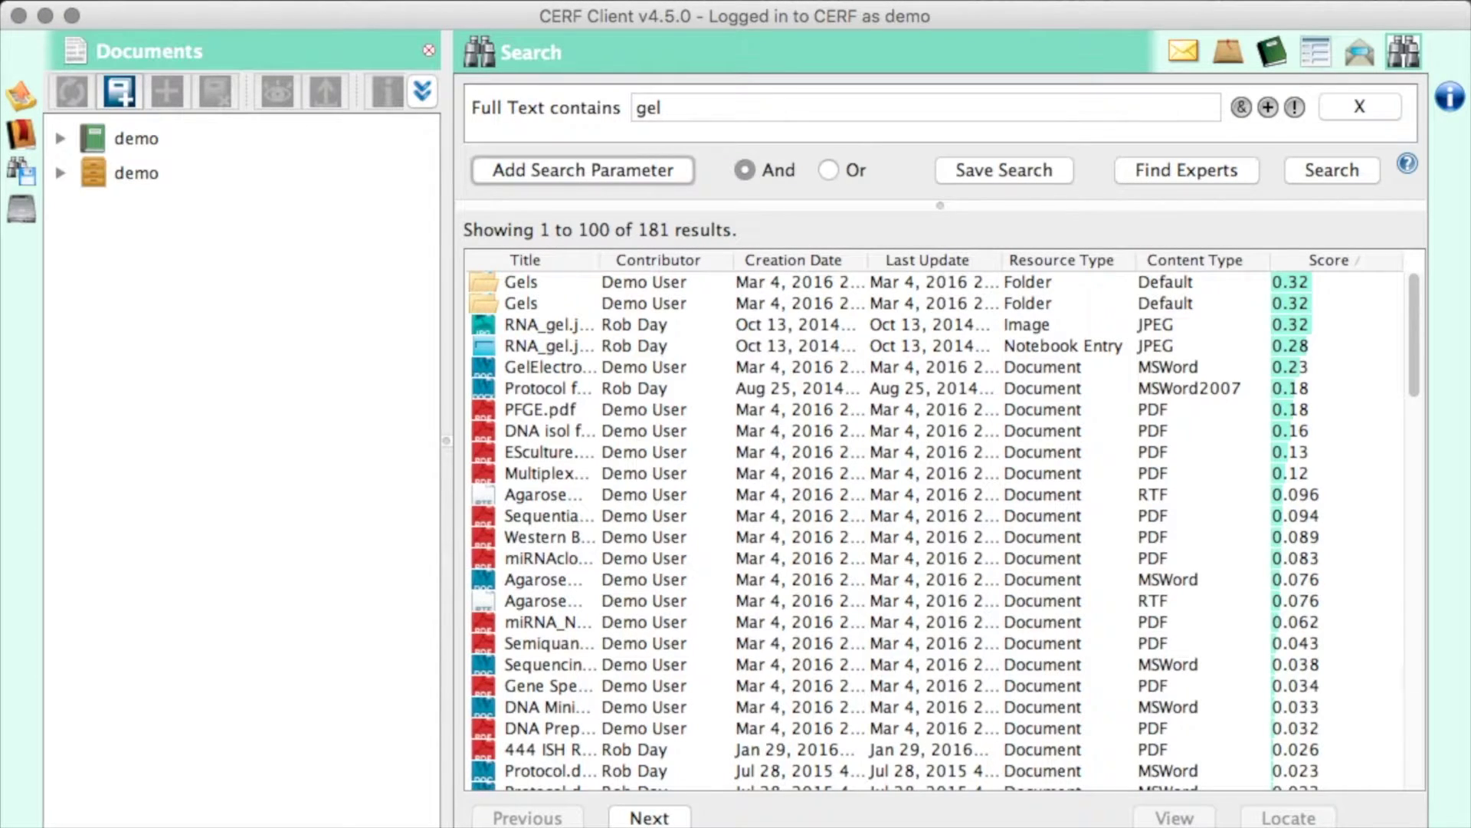
- After checking the two demo collections, add Algae Articles to the shown collections and close the manager
left_click(302, 0)
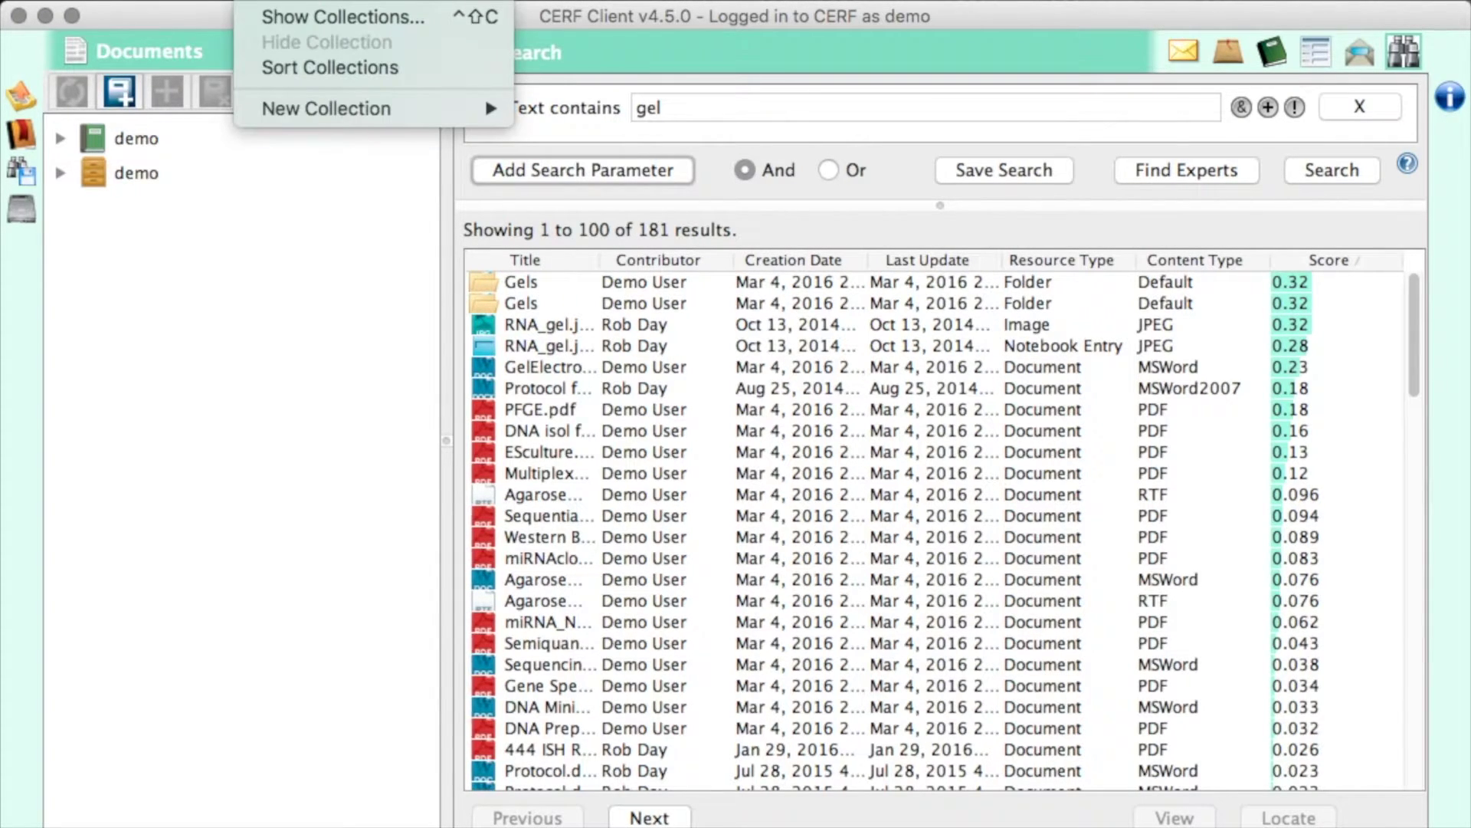
left_click(302, 13)
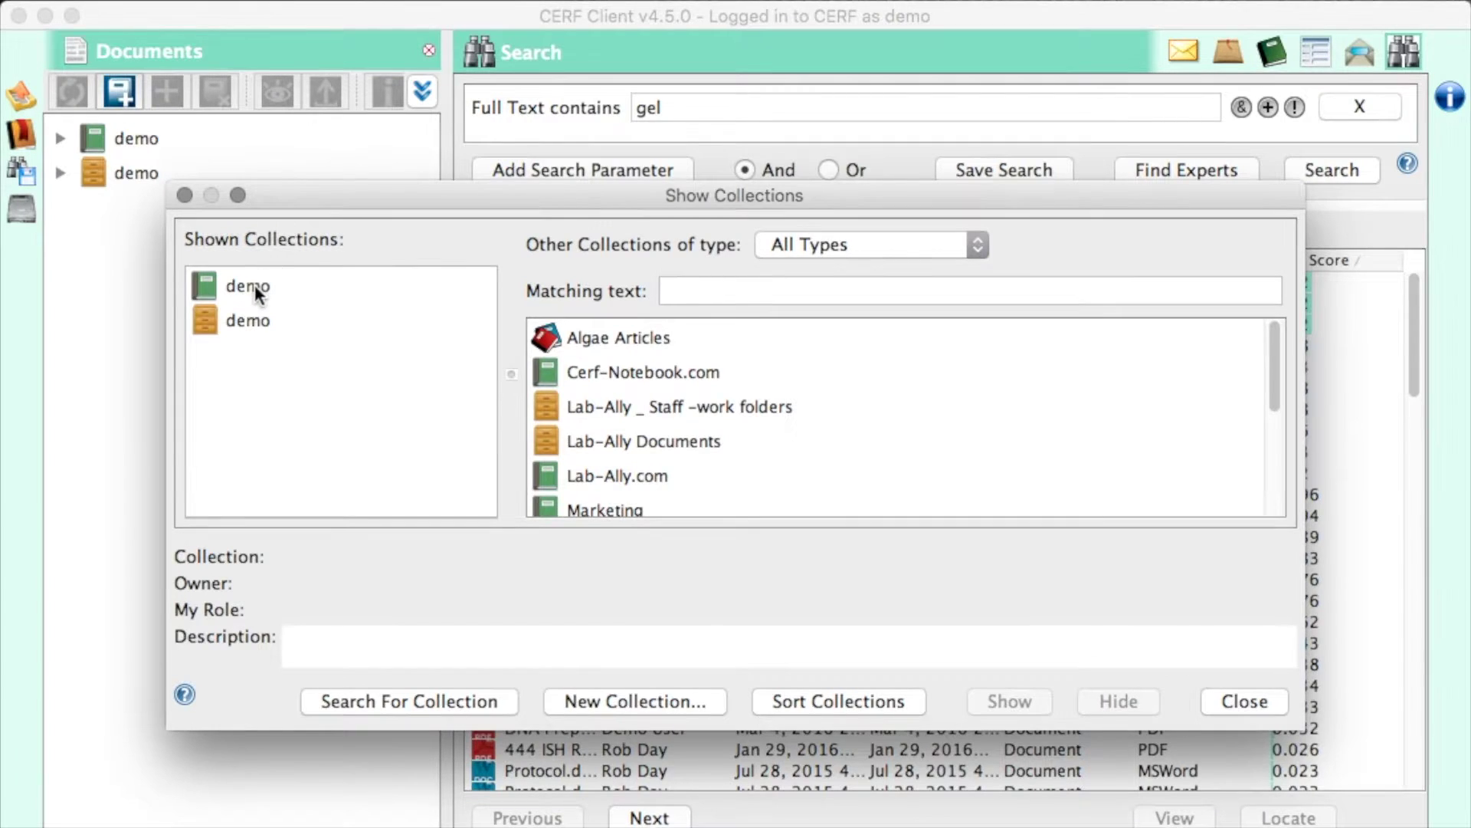
left_click(253, 287)
left_click(255, 322)
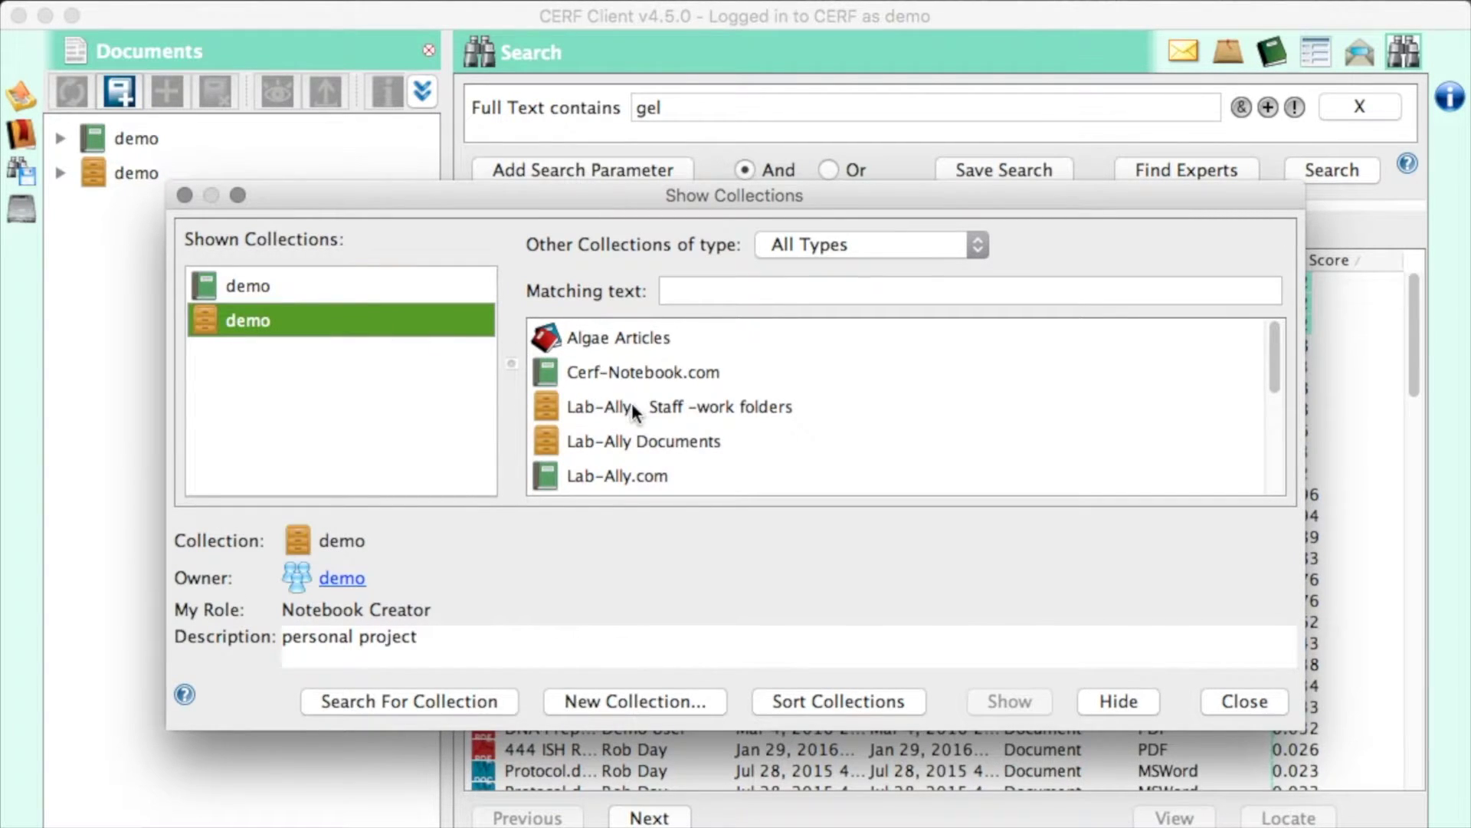
scroll(632, 402, "down", 5)
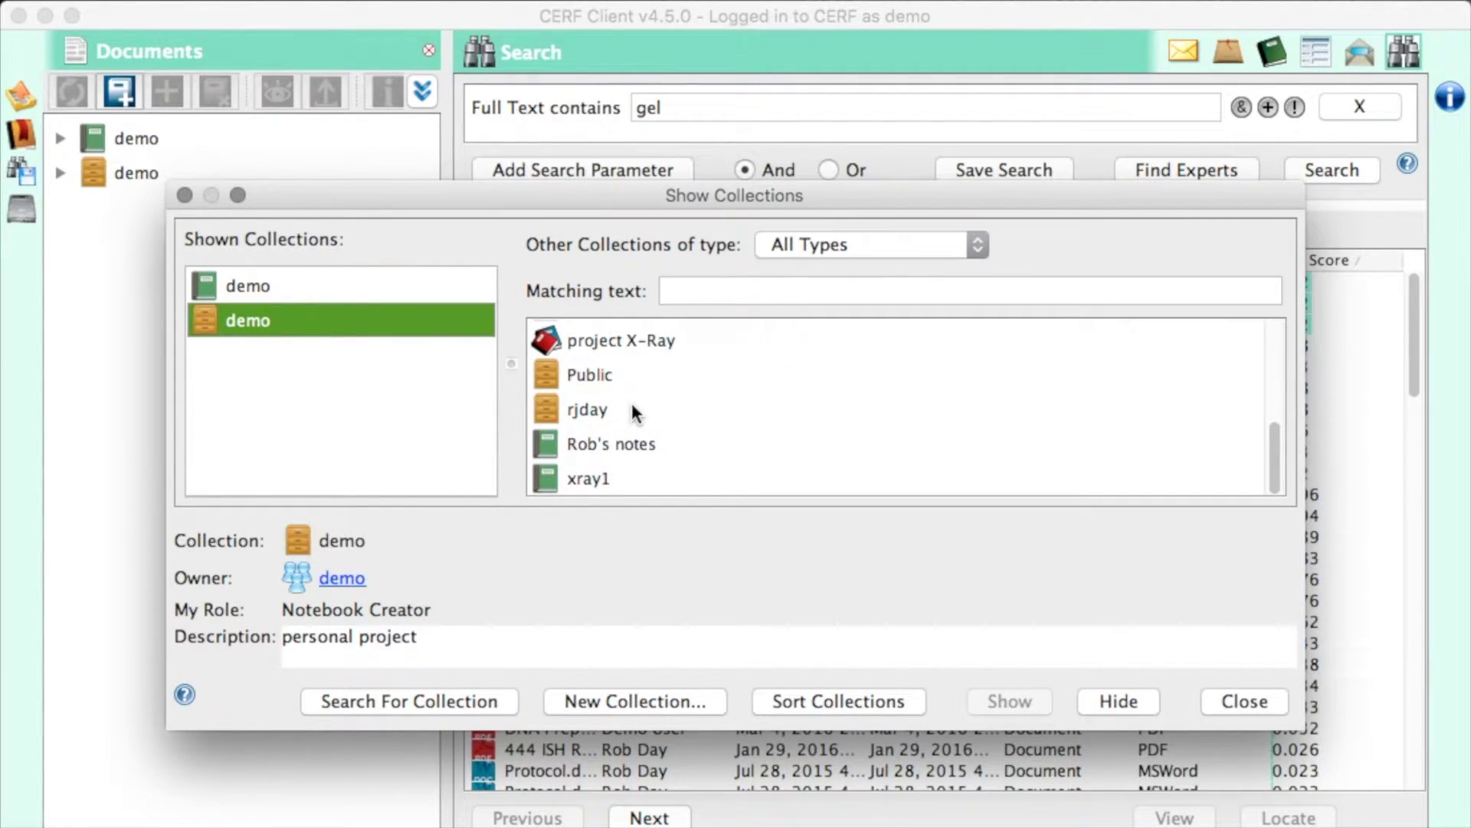
scroll(633, 410, "up", 5)
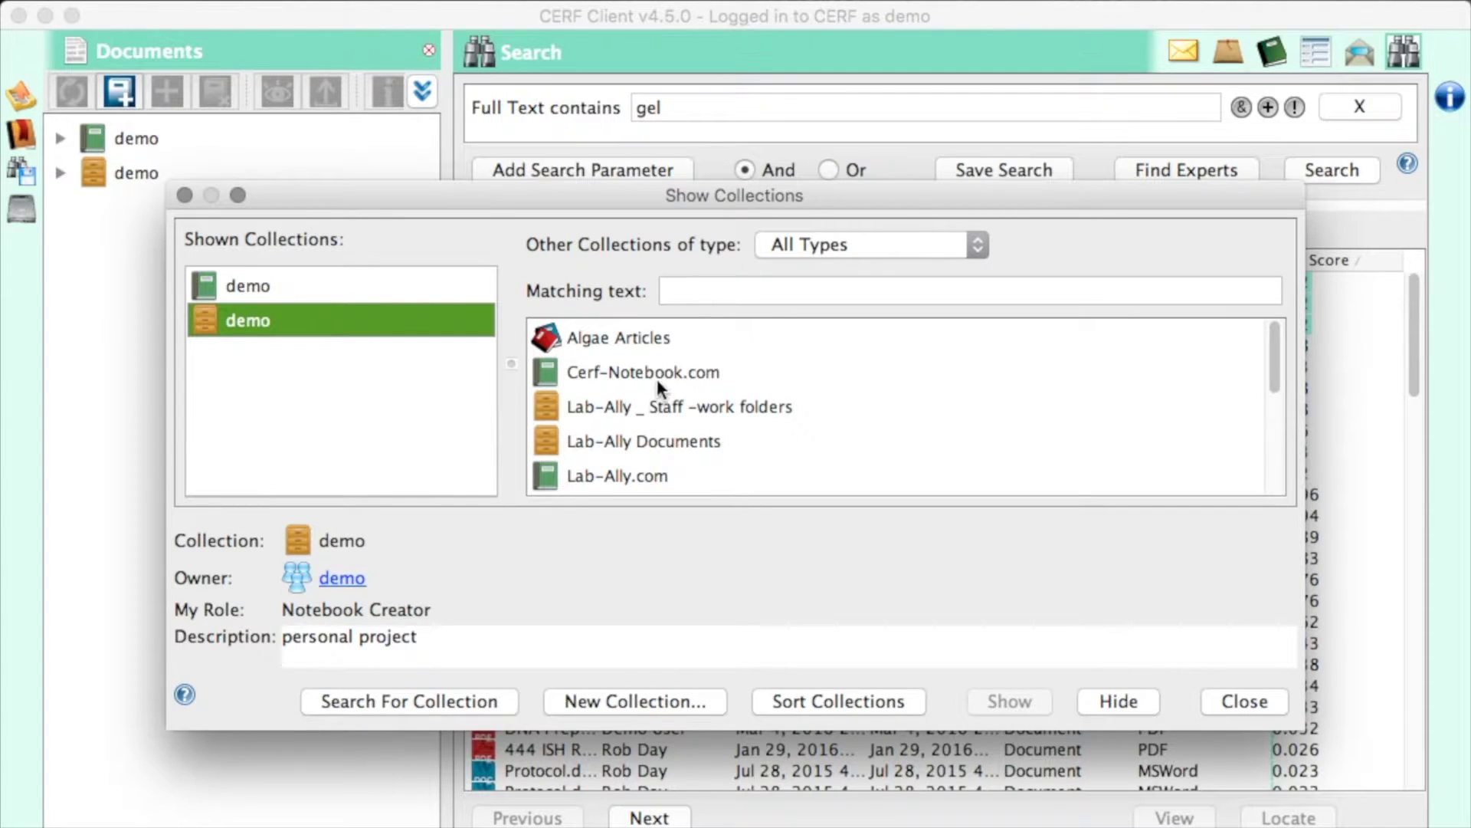
left_click(623, 339)
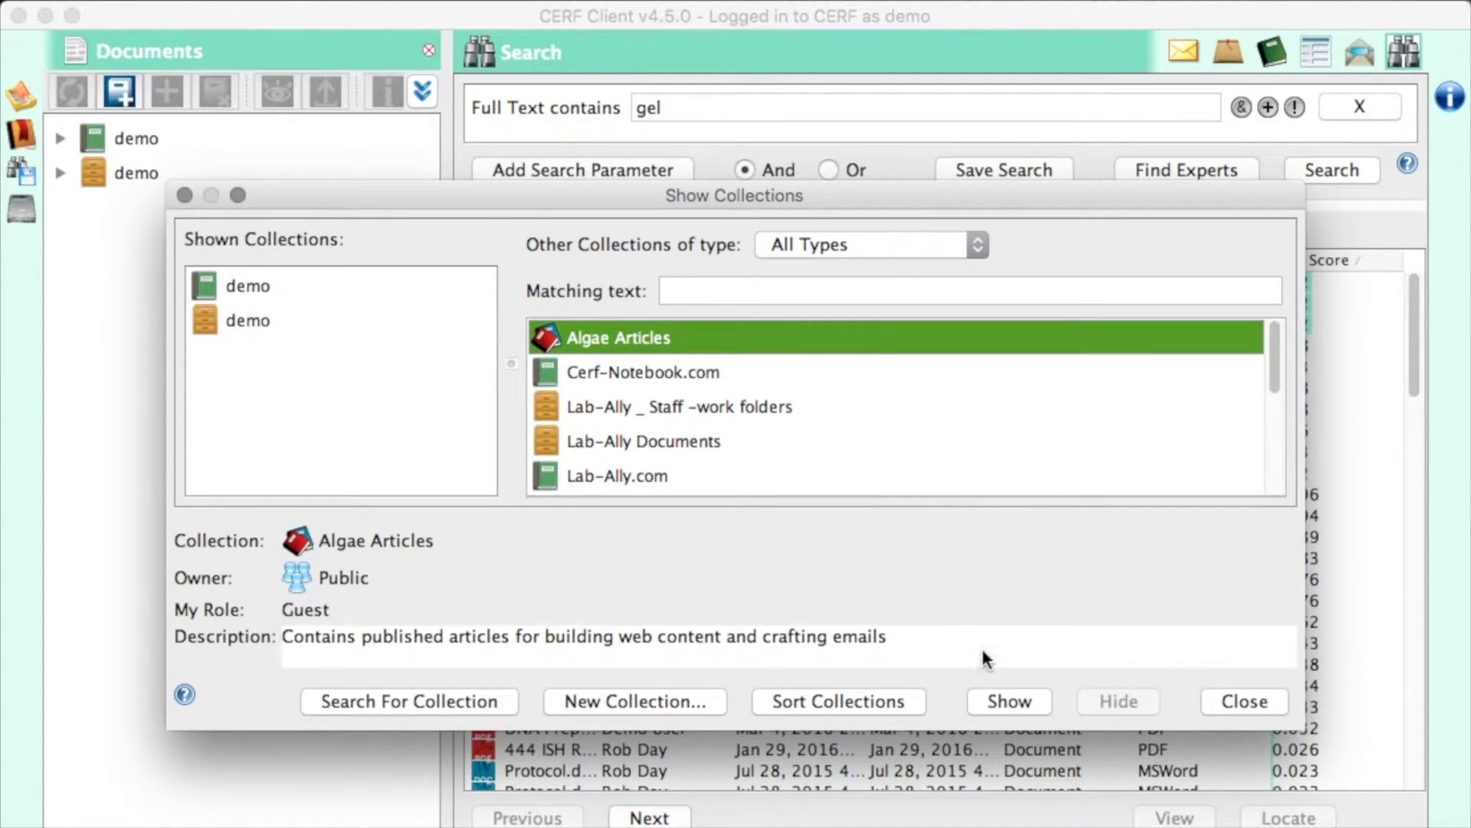
left_click(998, 699)
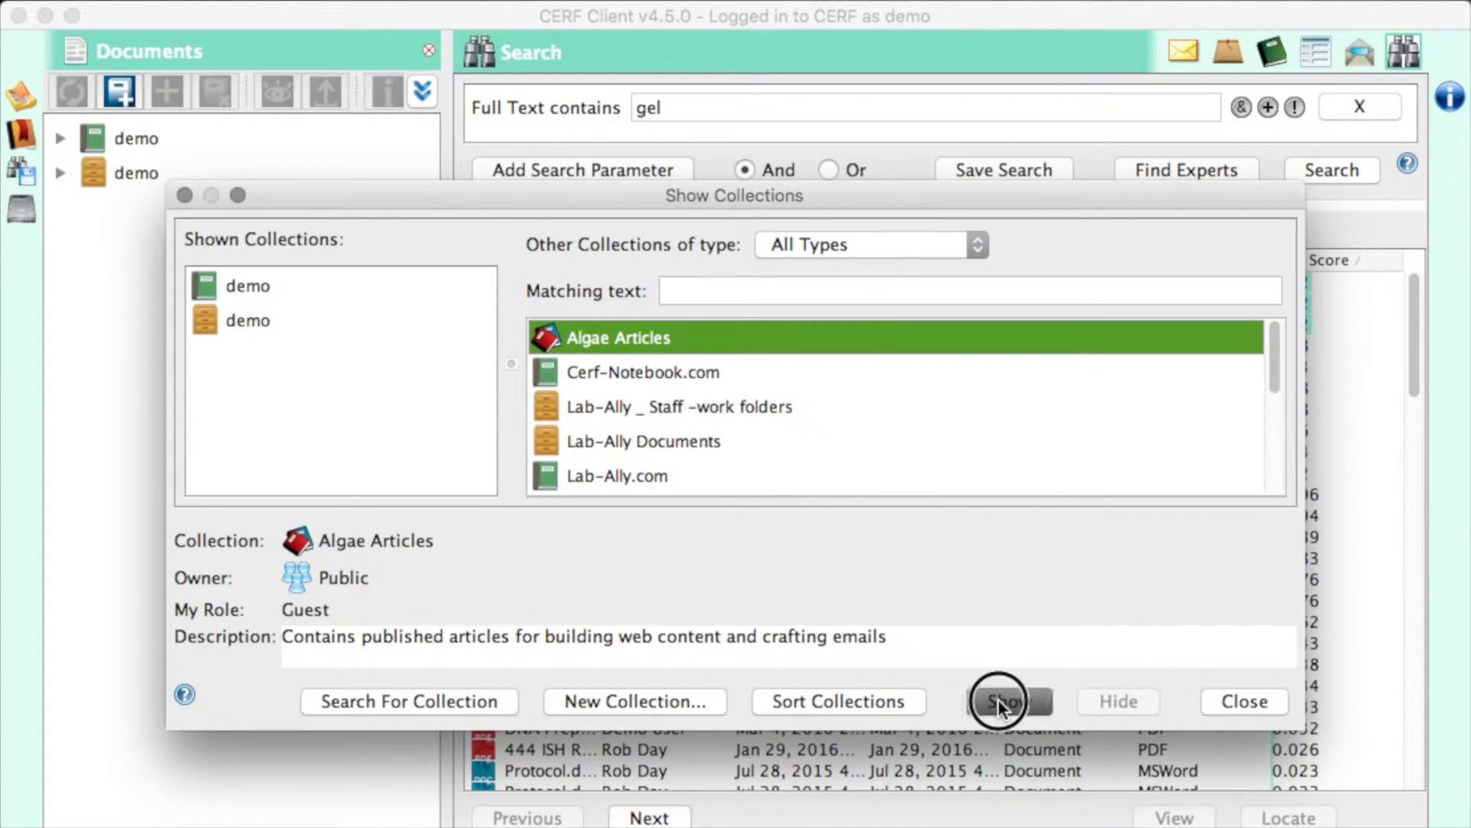
left_click(1249, 704)
- Undo the checkout of example experiment.docx, confirming its changes are discarded
left_click(21, 96)
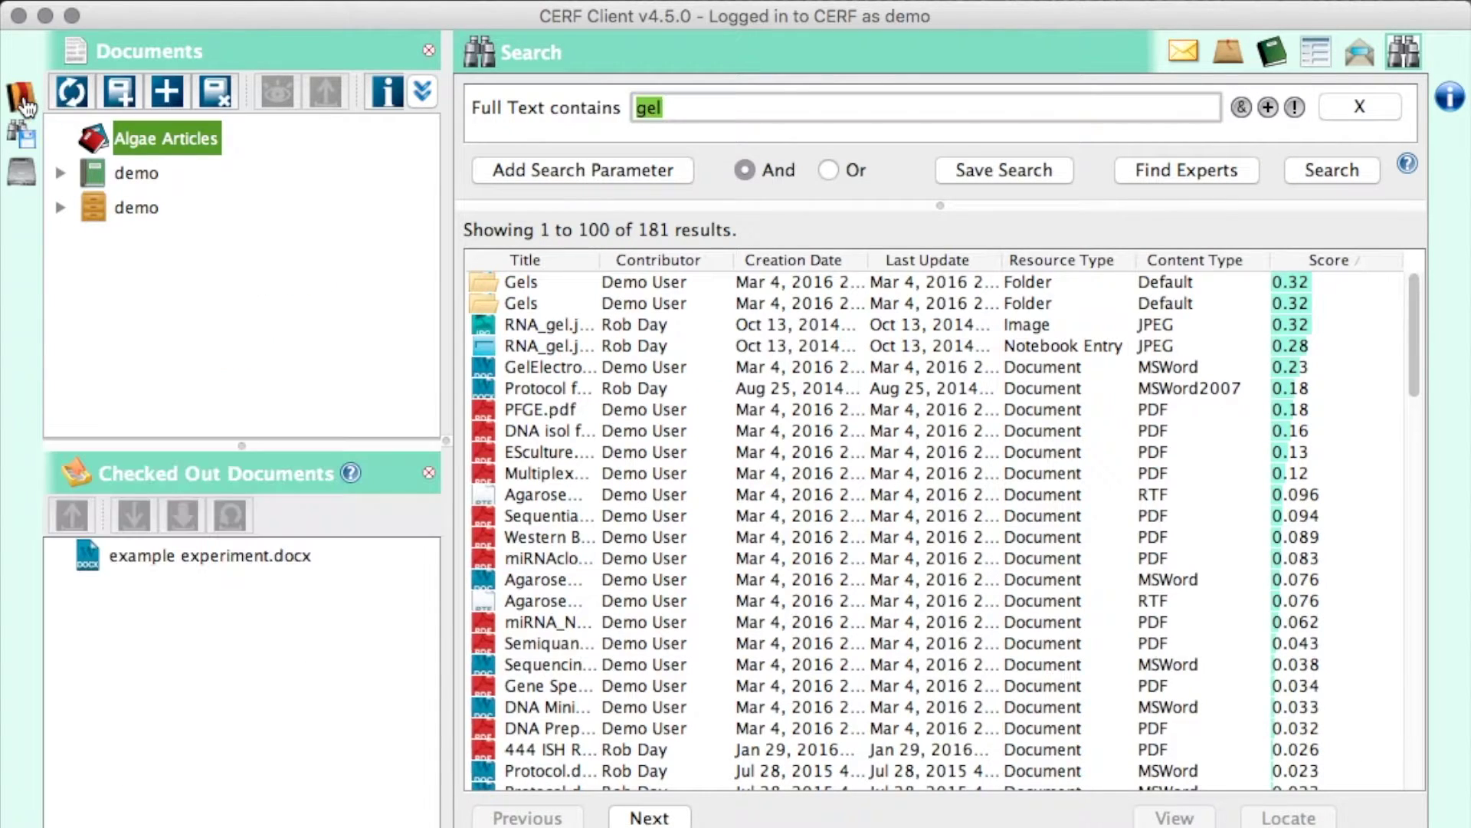
left_click(169, 555)
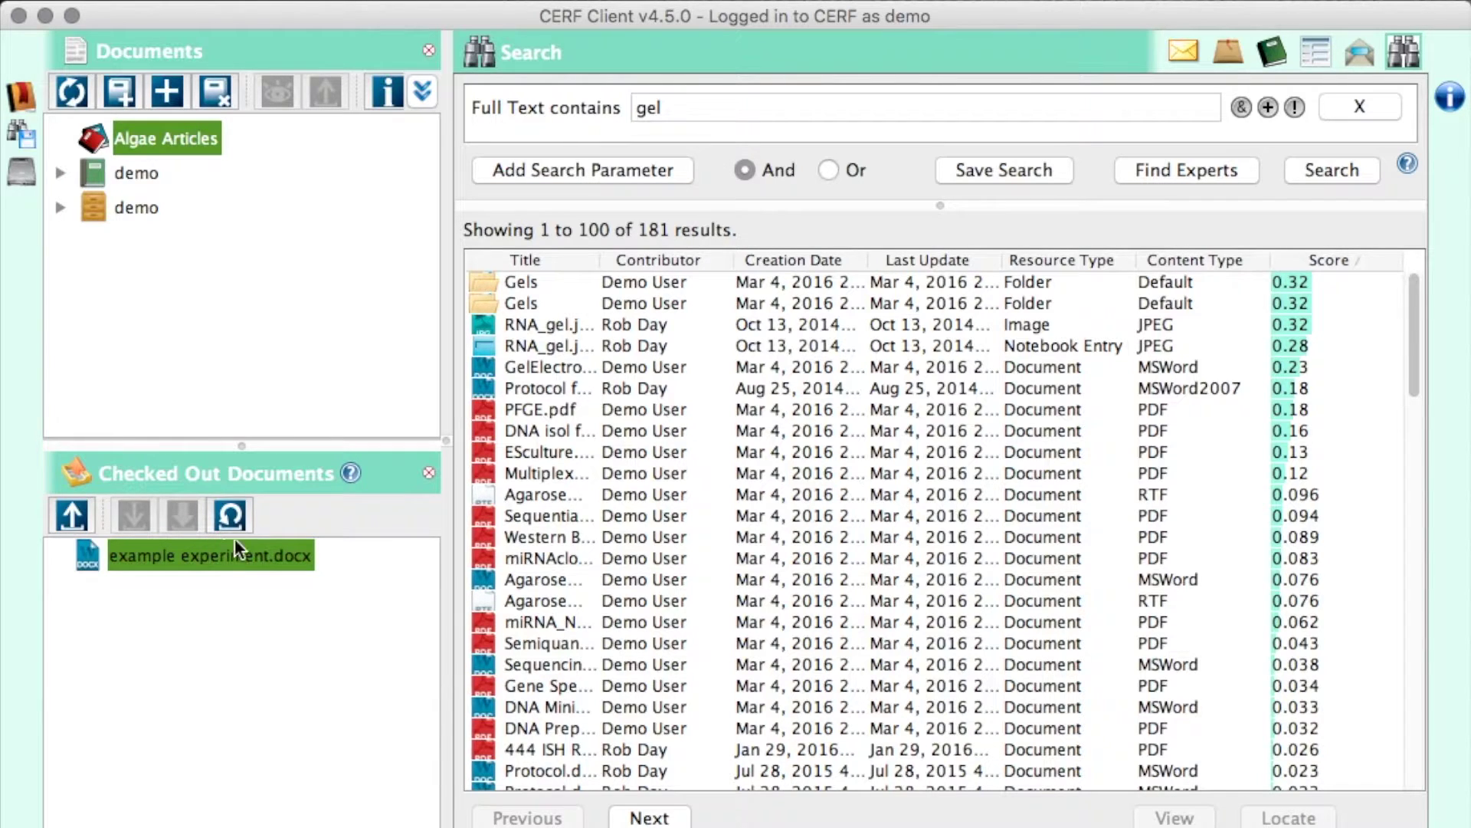
left_click(238, 517)
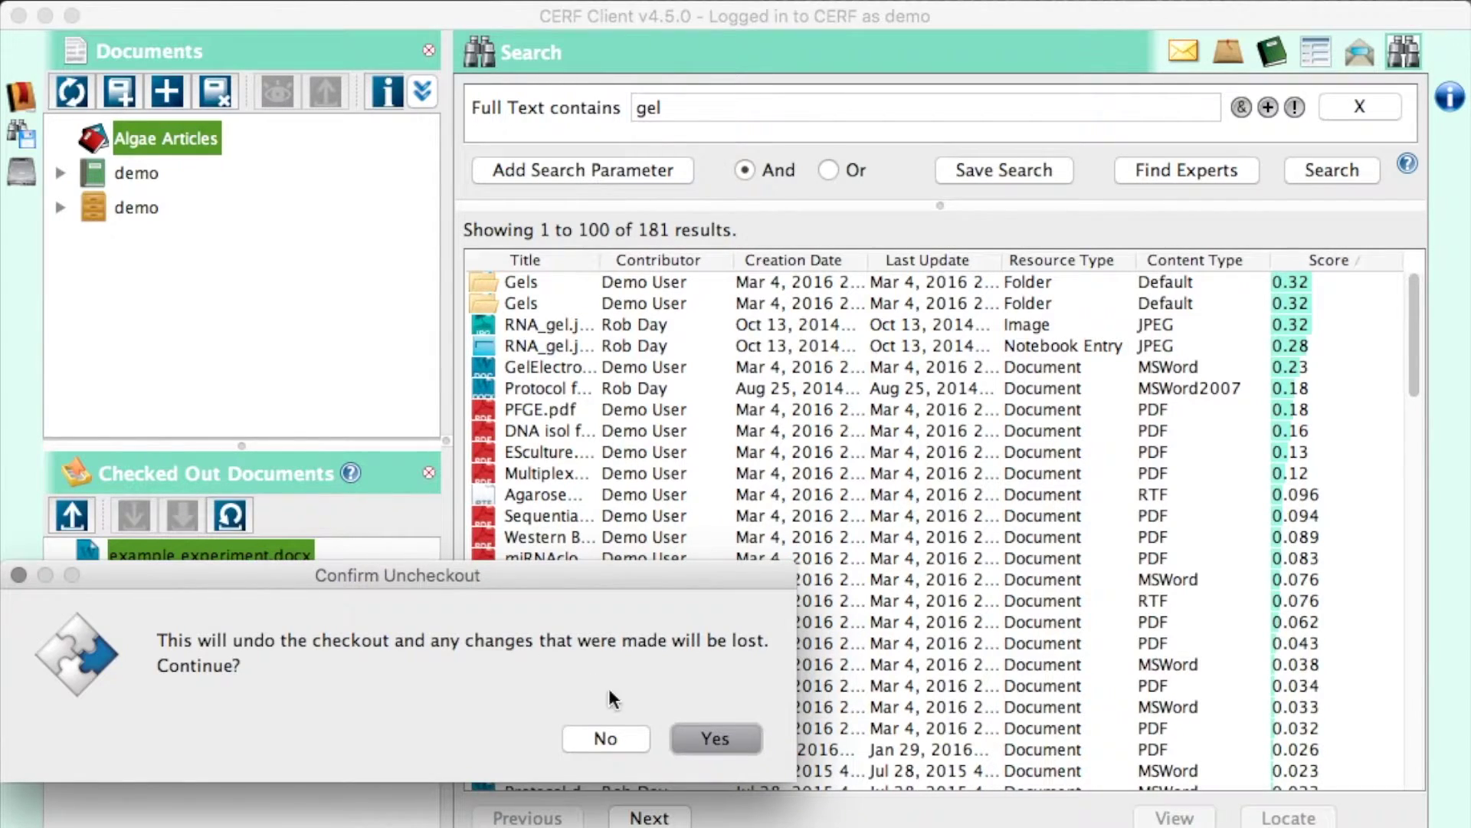
left_click(719, 734)
- Switch through the Bookmarks, Saved Searches and Local Files panels, ending on the Desktop favorite
left_click(21, 96)
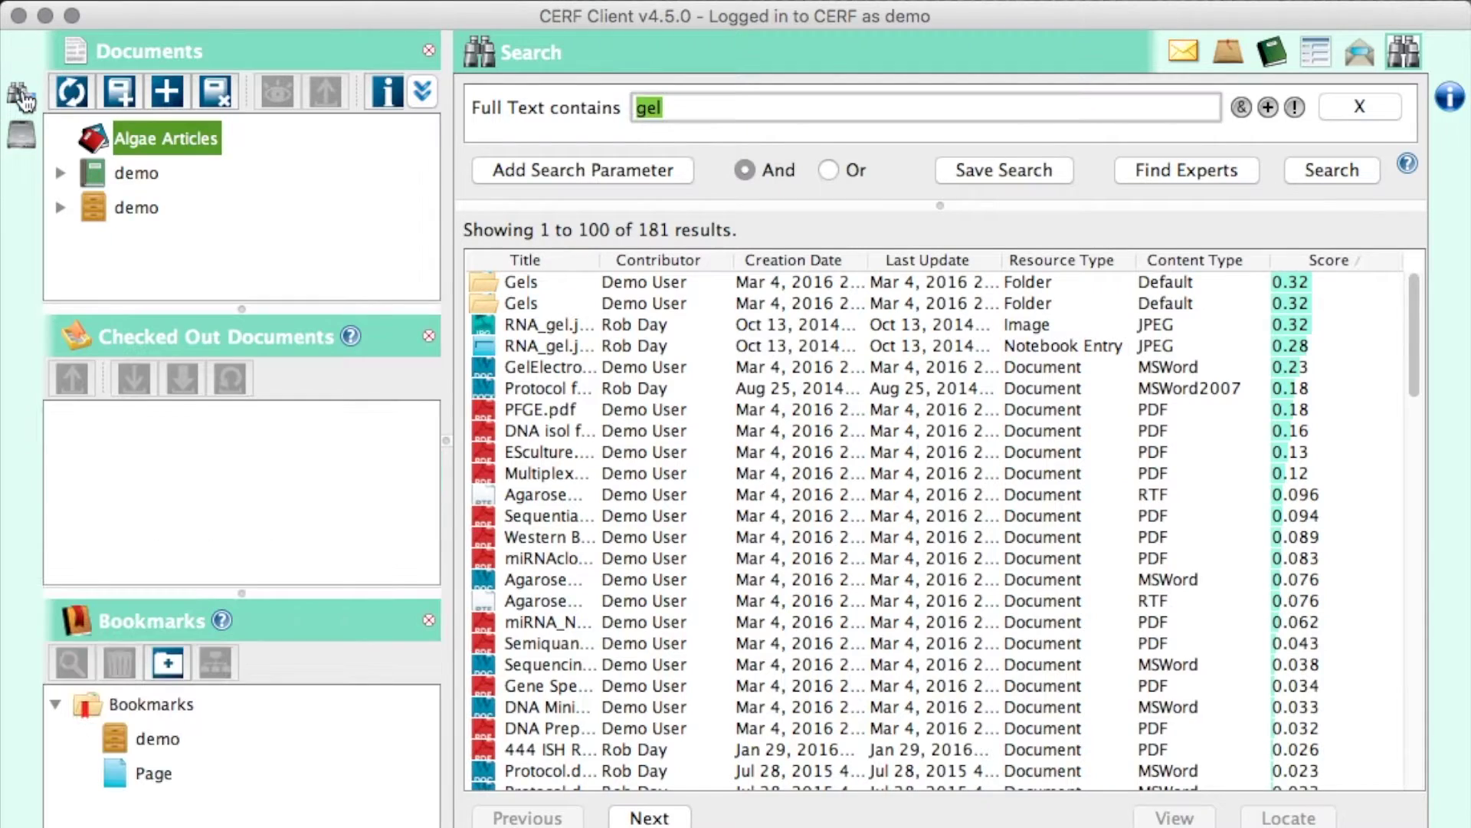
left_click(429, 335)
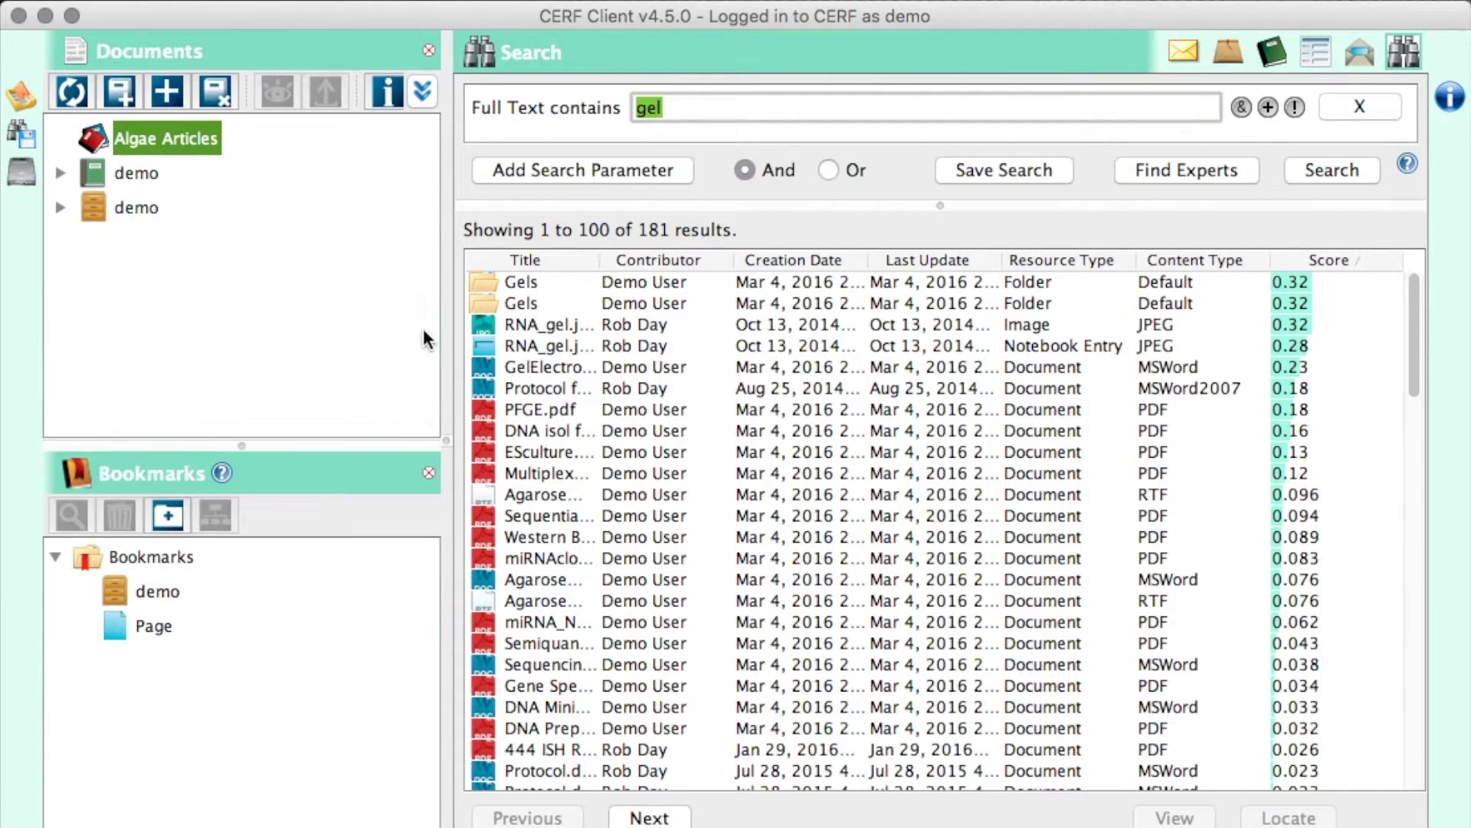
left_click(158, 590)
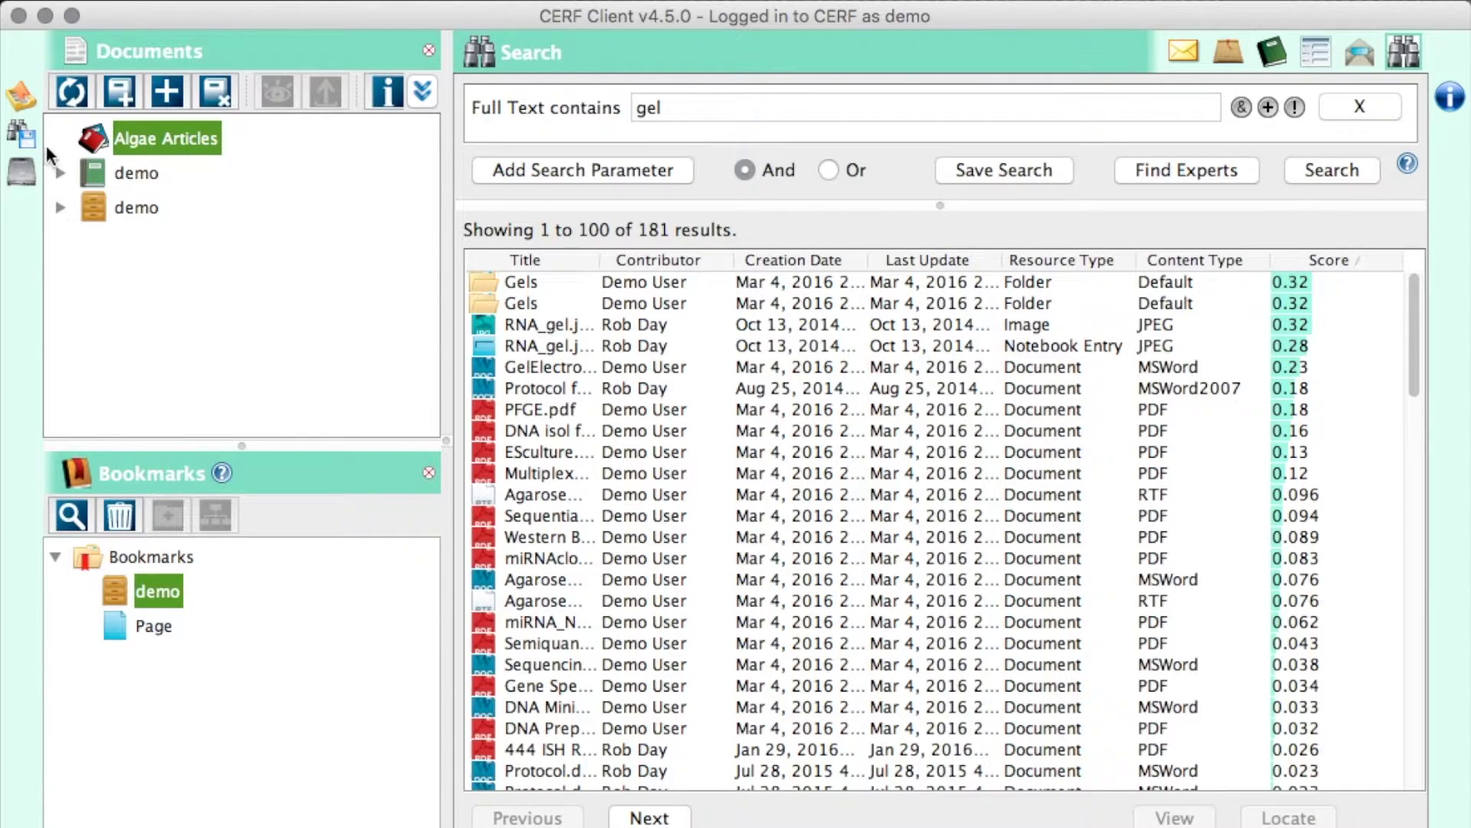
left_click(23, 135)
left_click(428, 335)
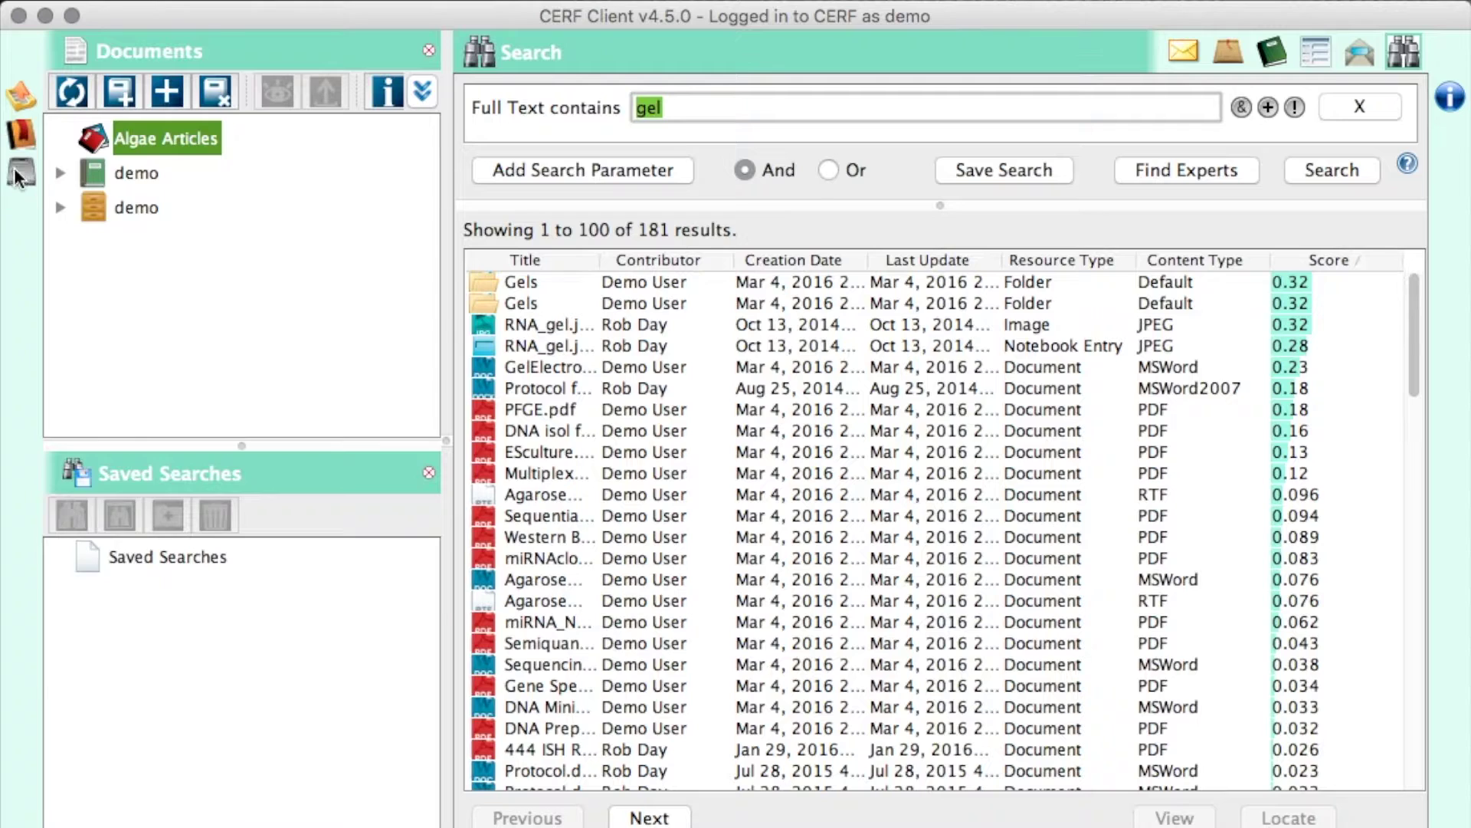
left_click(20, 174)
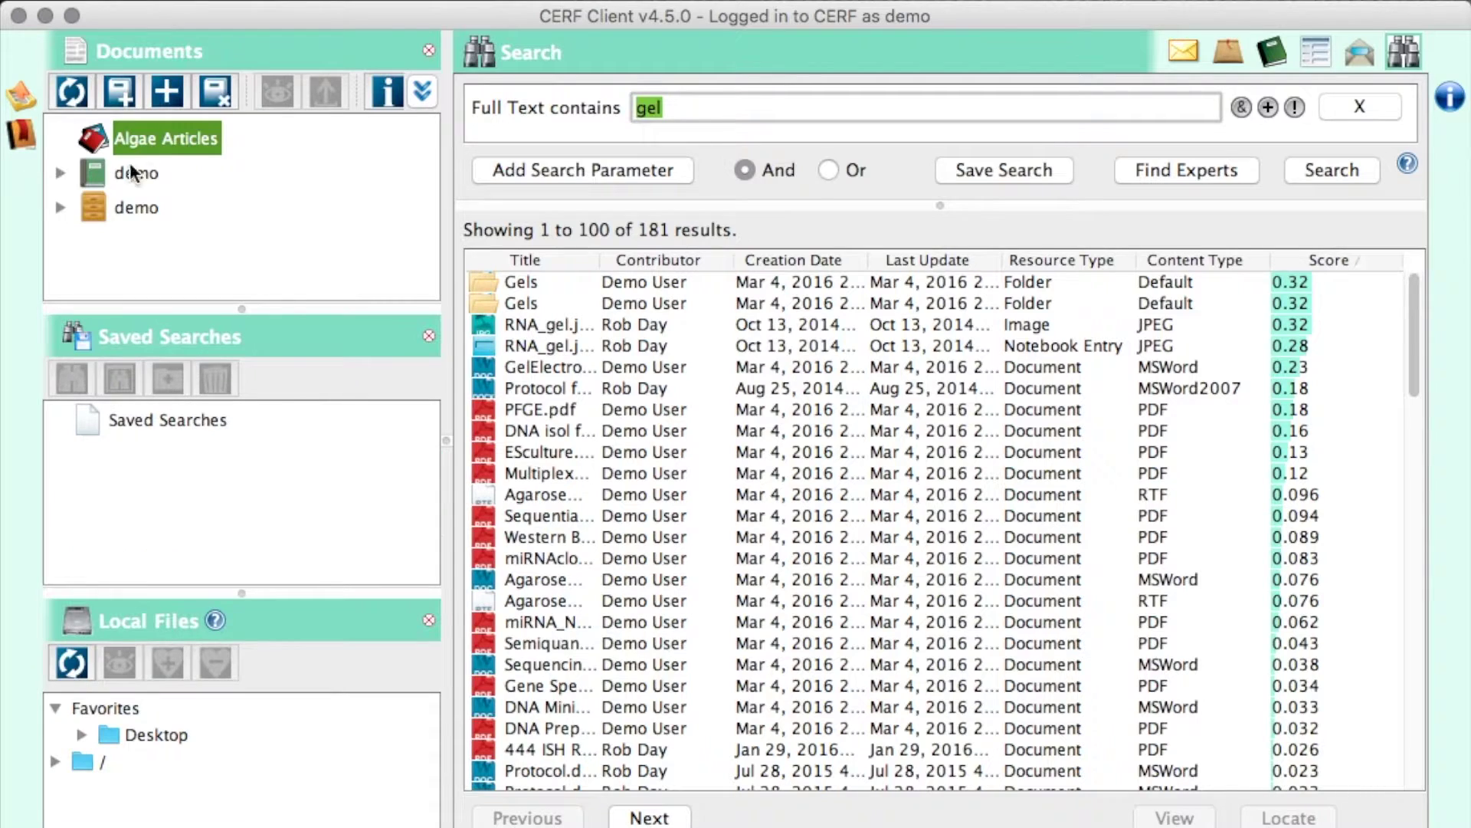
left_click(429, 337)
left_click(163, 591)
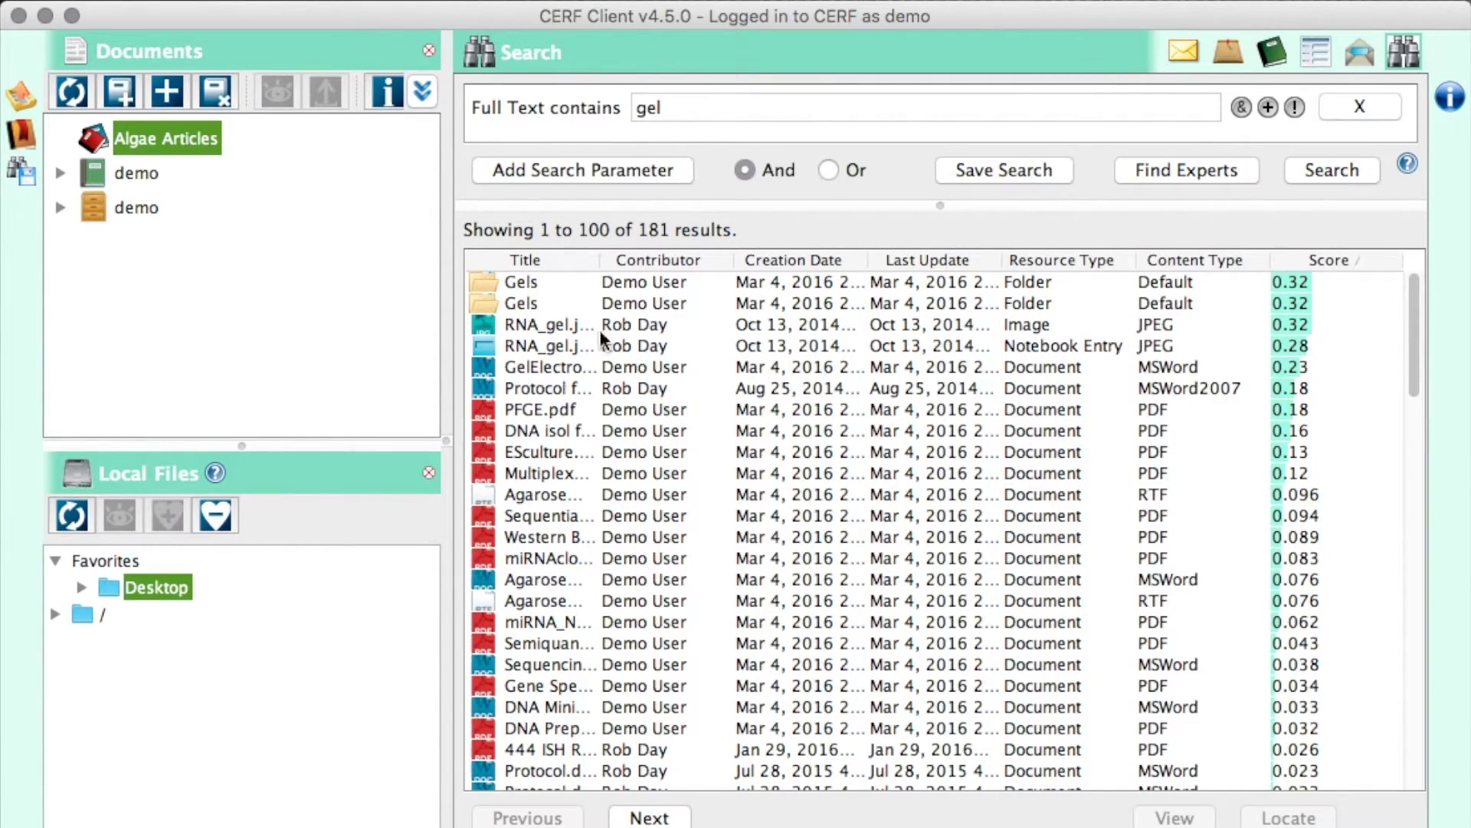
- Cycle through the Inbox, Controlled Documents and Notebook views
left_click(1184, 55)
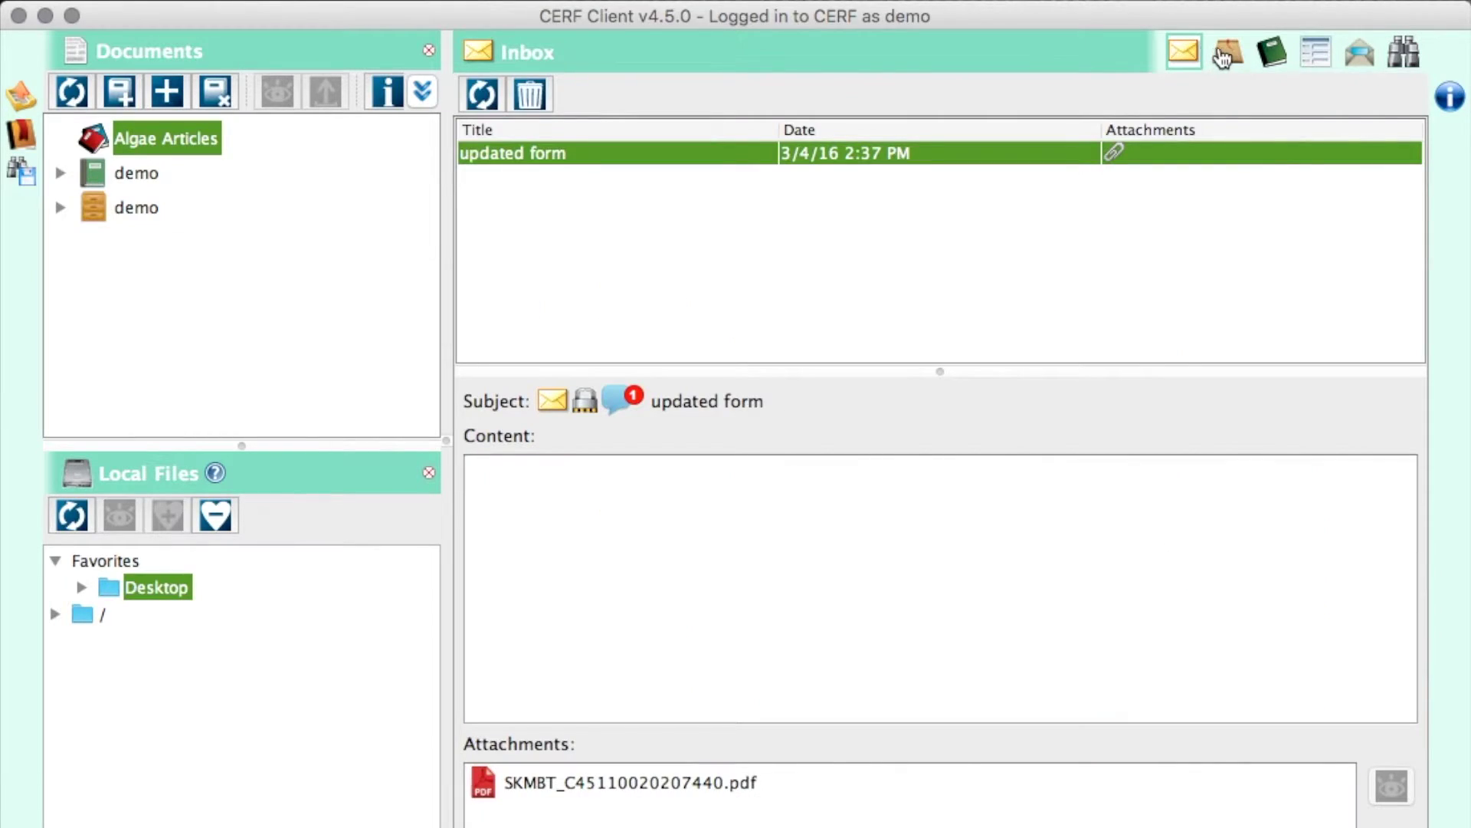
left_click(1226, 54)
left_click(1272, 54)
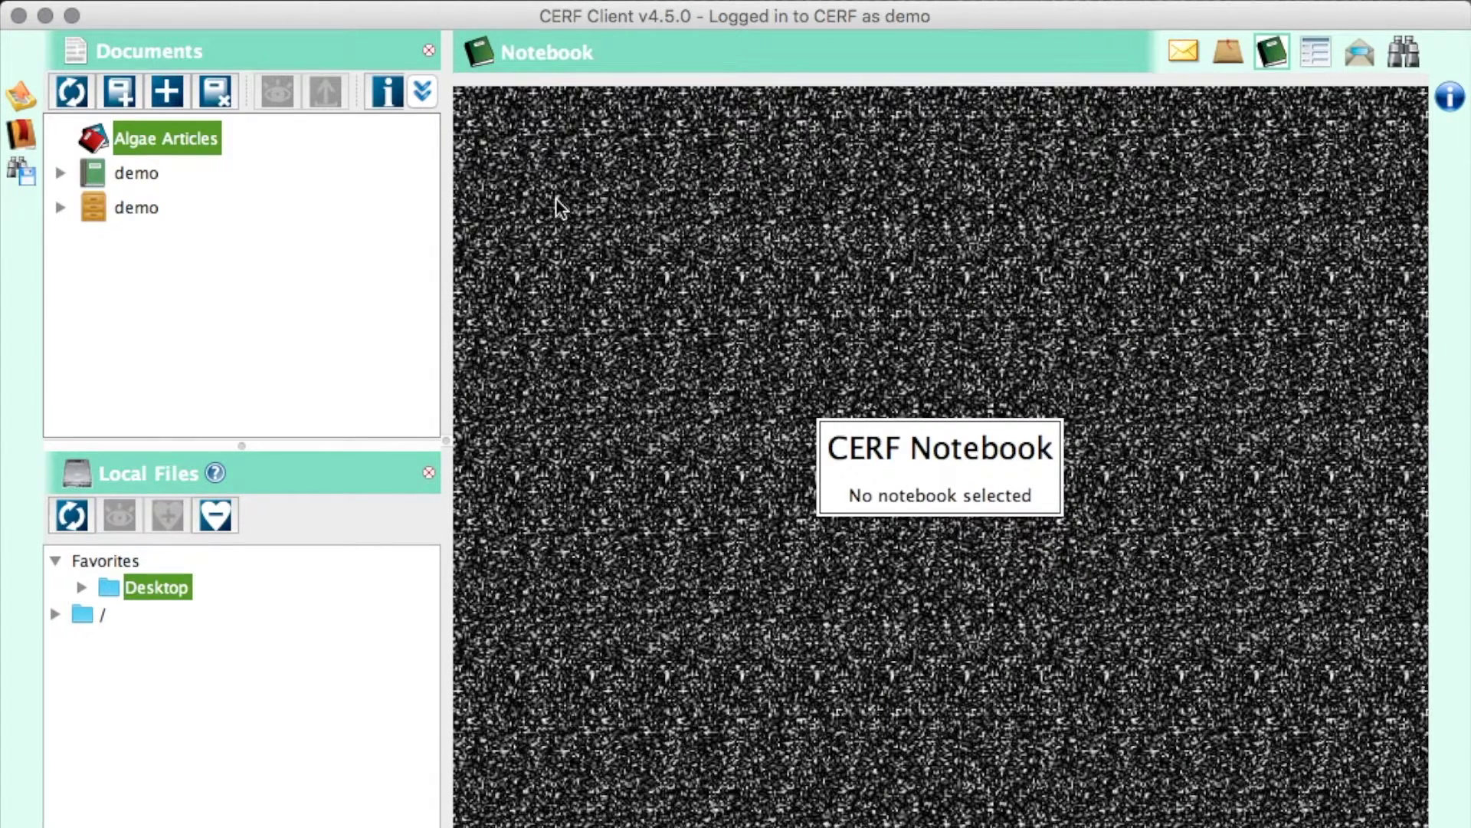
- Toggle the side panels, closing Checked Out, Bookmarks and finally Local Files
left_click(21, 131)
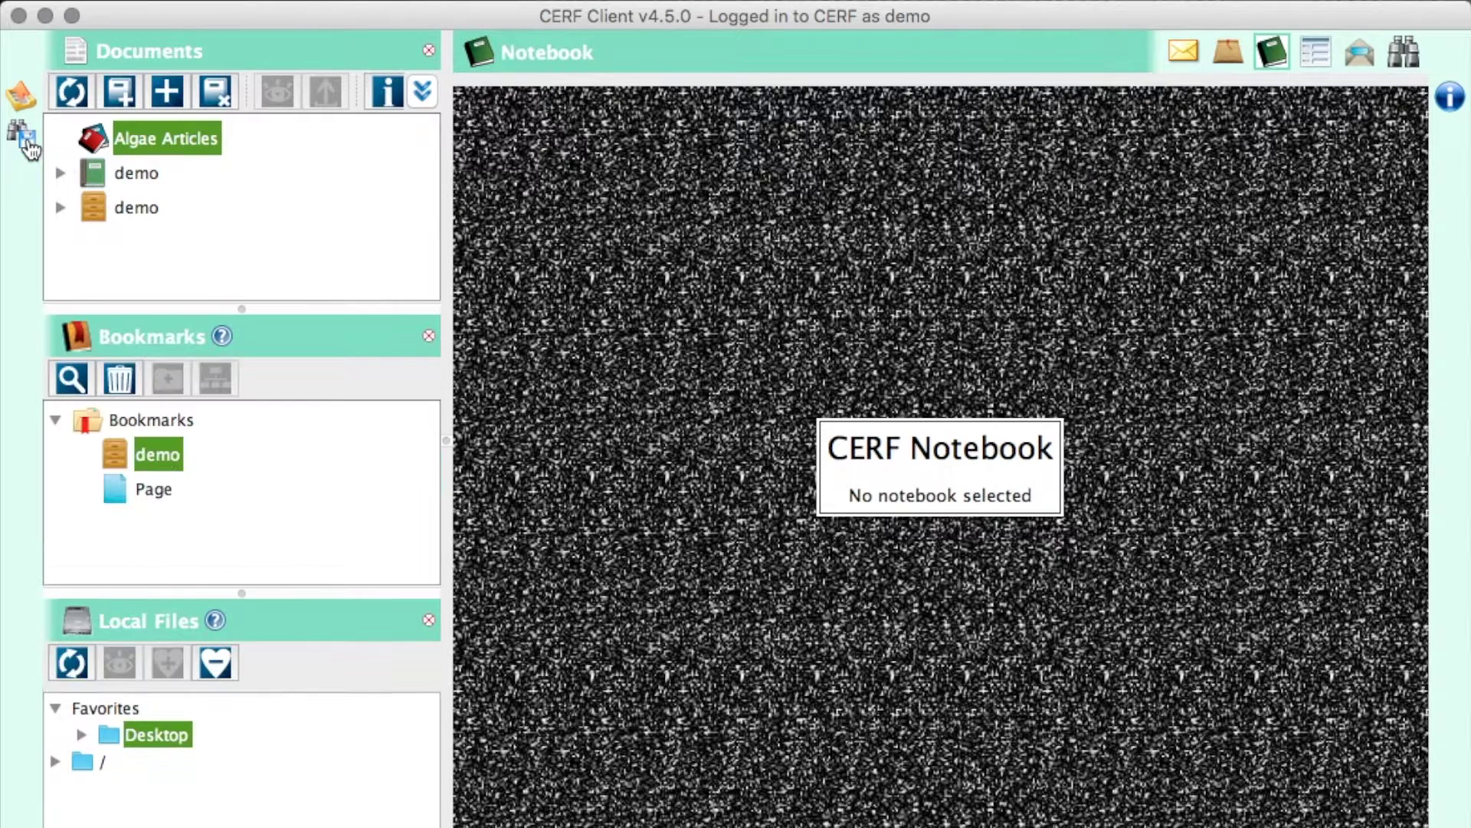
left_click(20, 96)
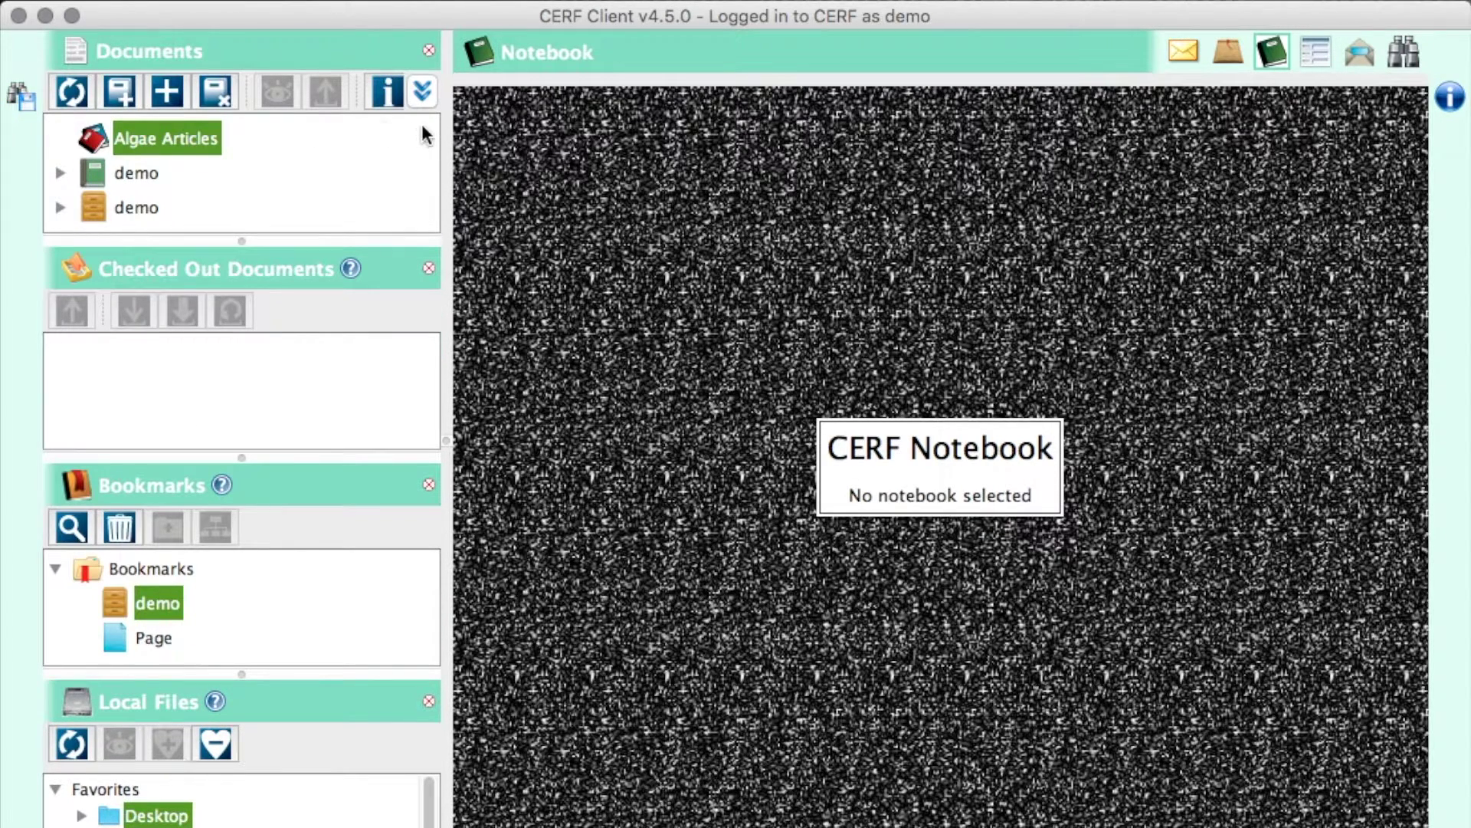
left_click(428, 52)
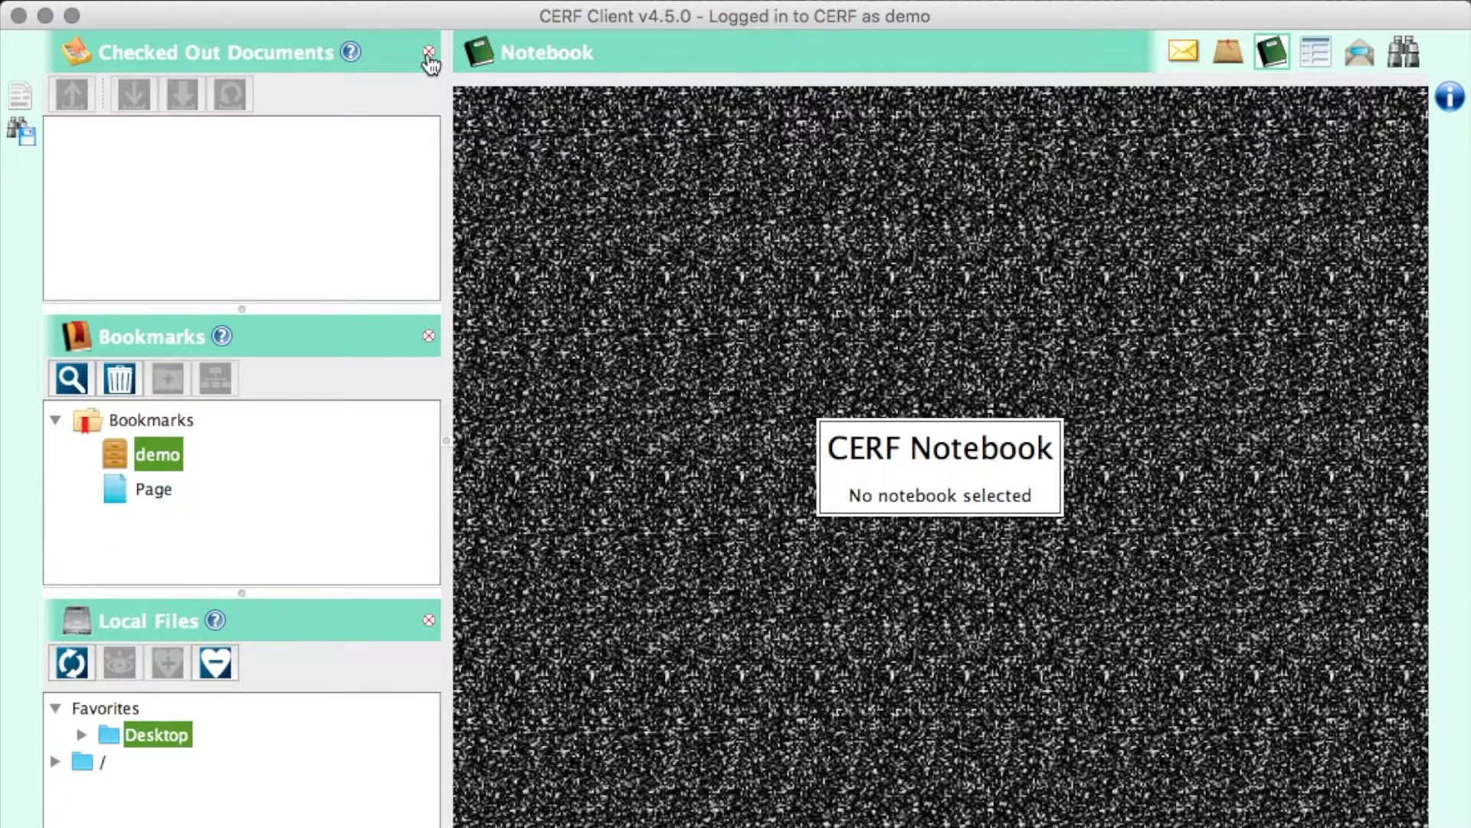
left_click(20, 95)
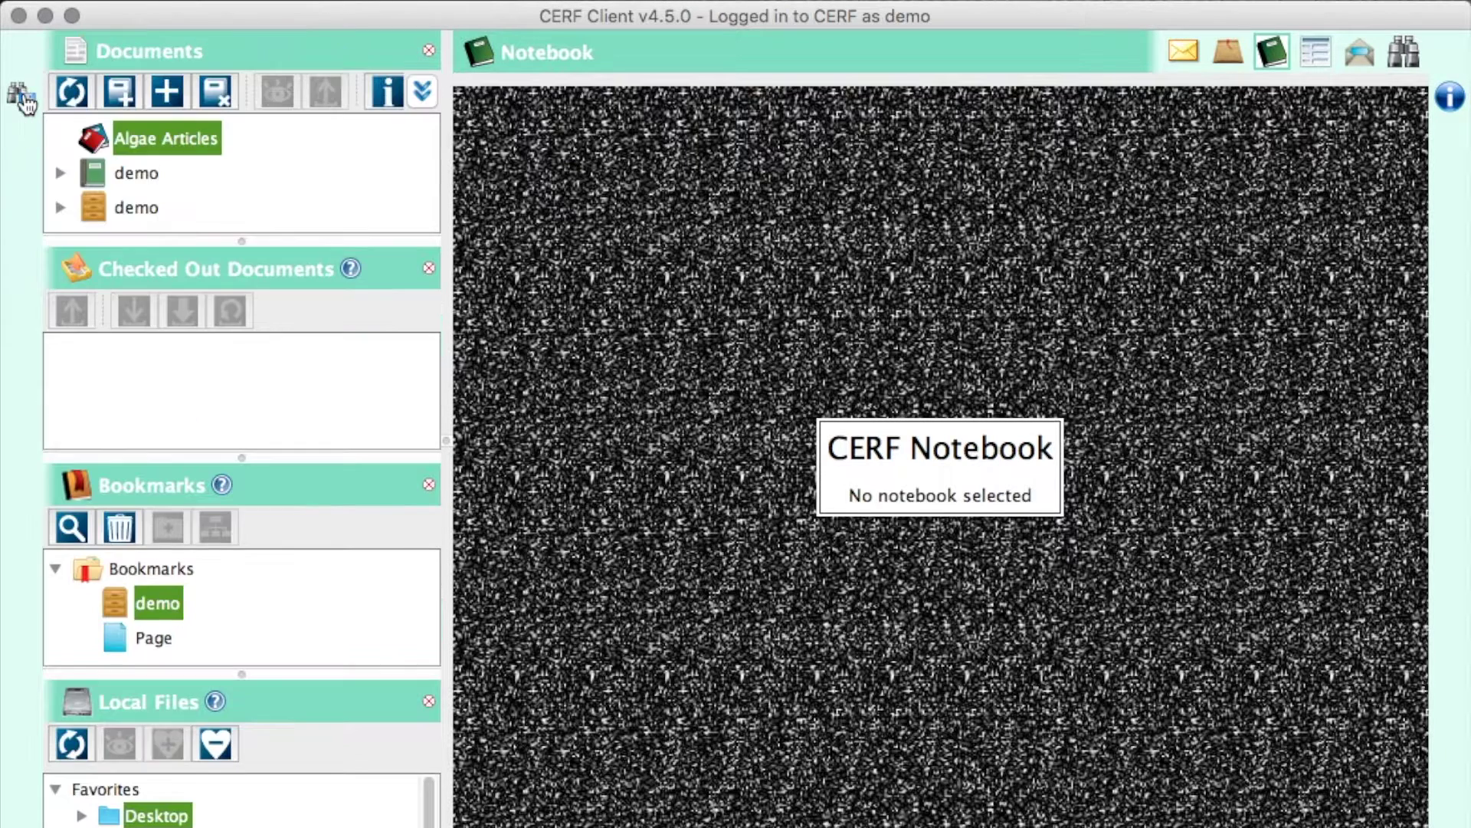
left_click(428, 268)
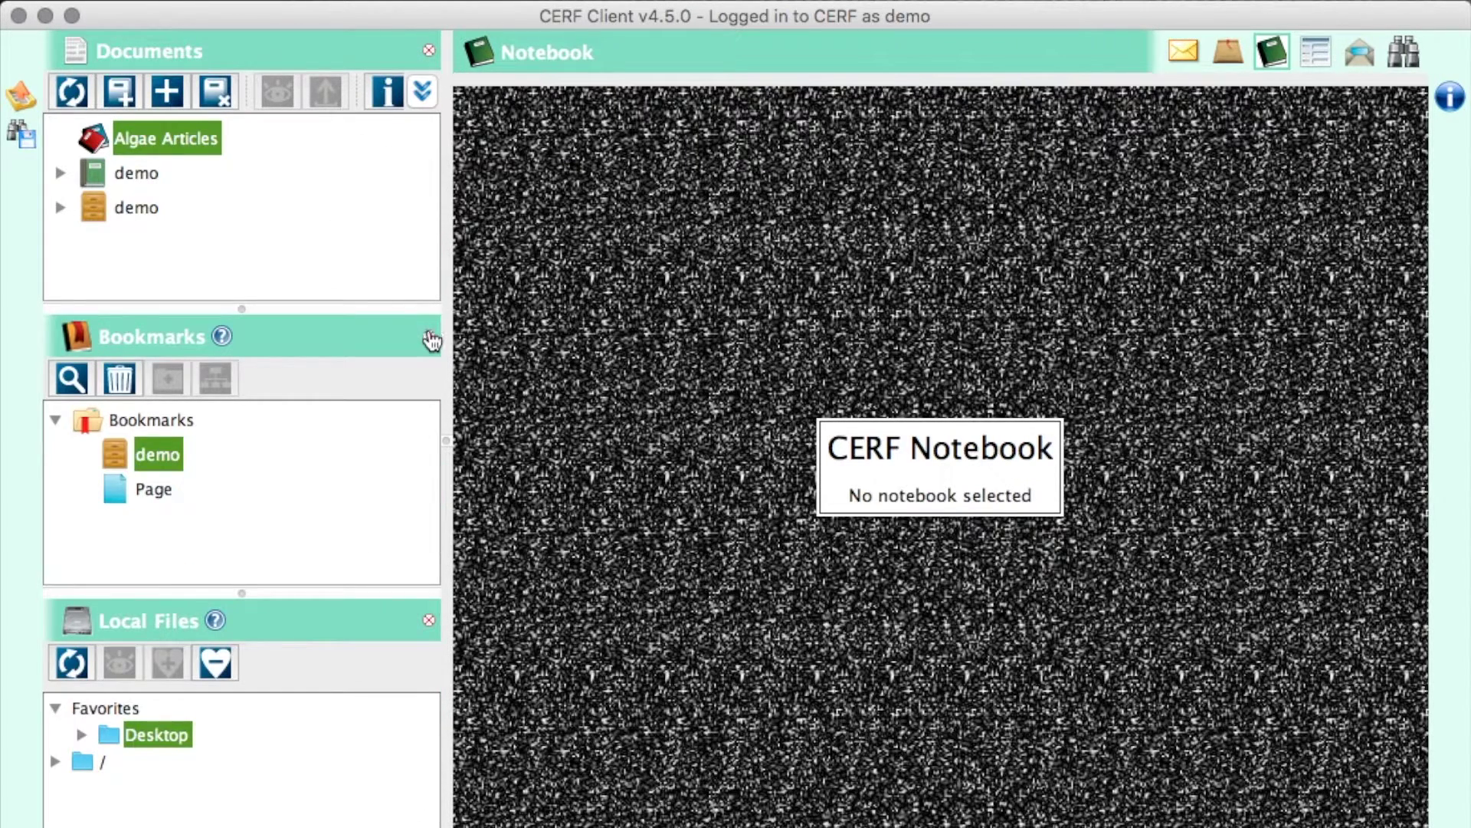
left_click(428, 337)
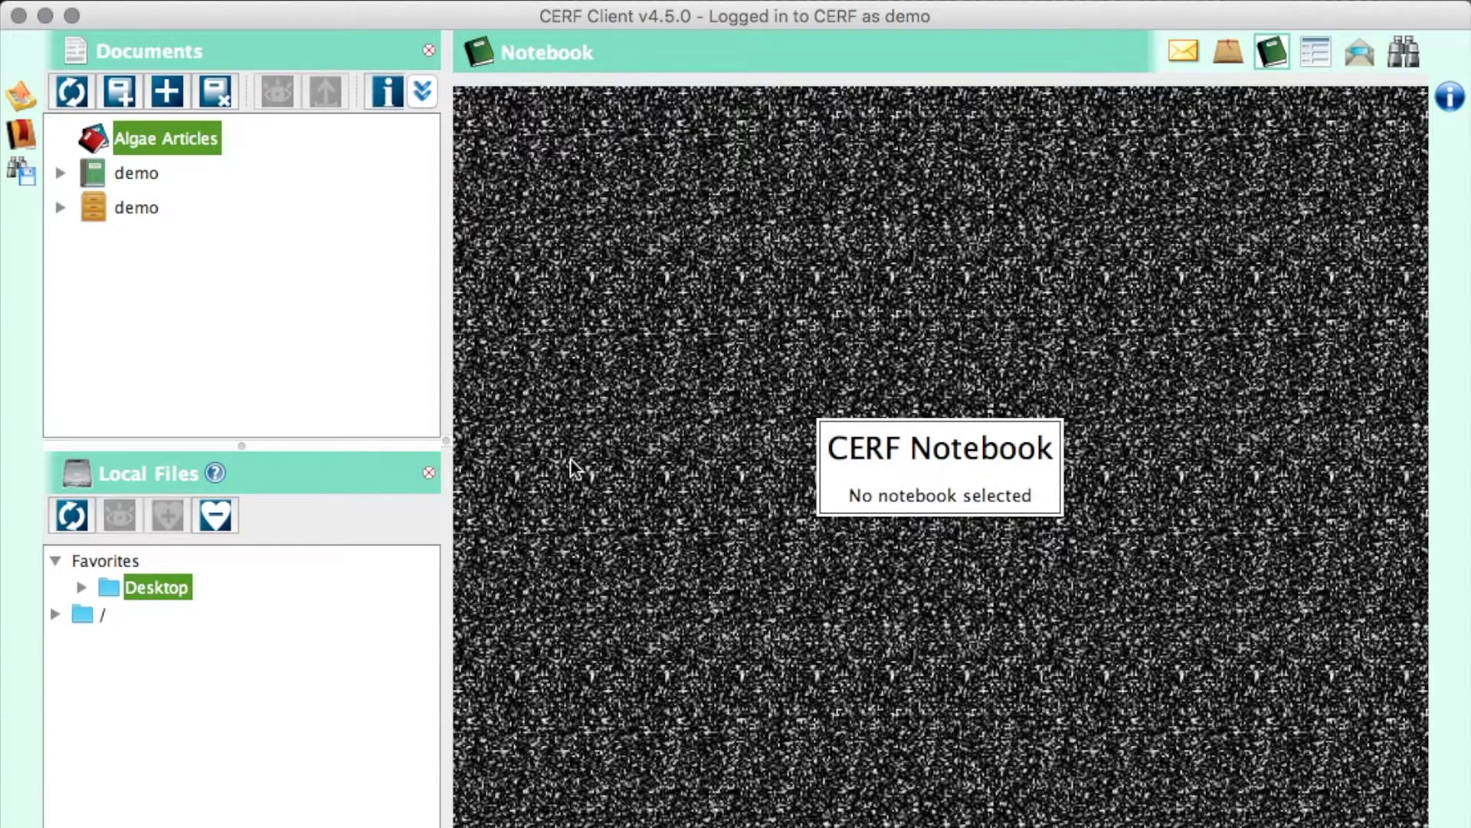
left_click(428, 473)
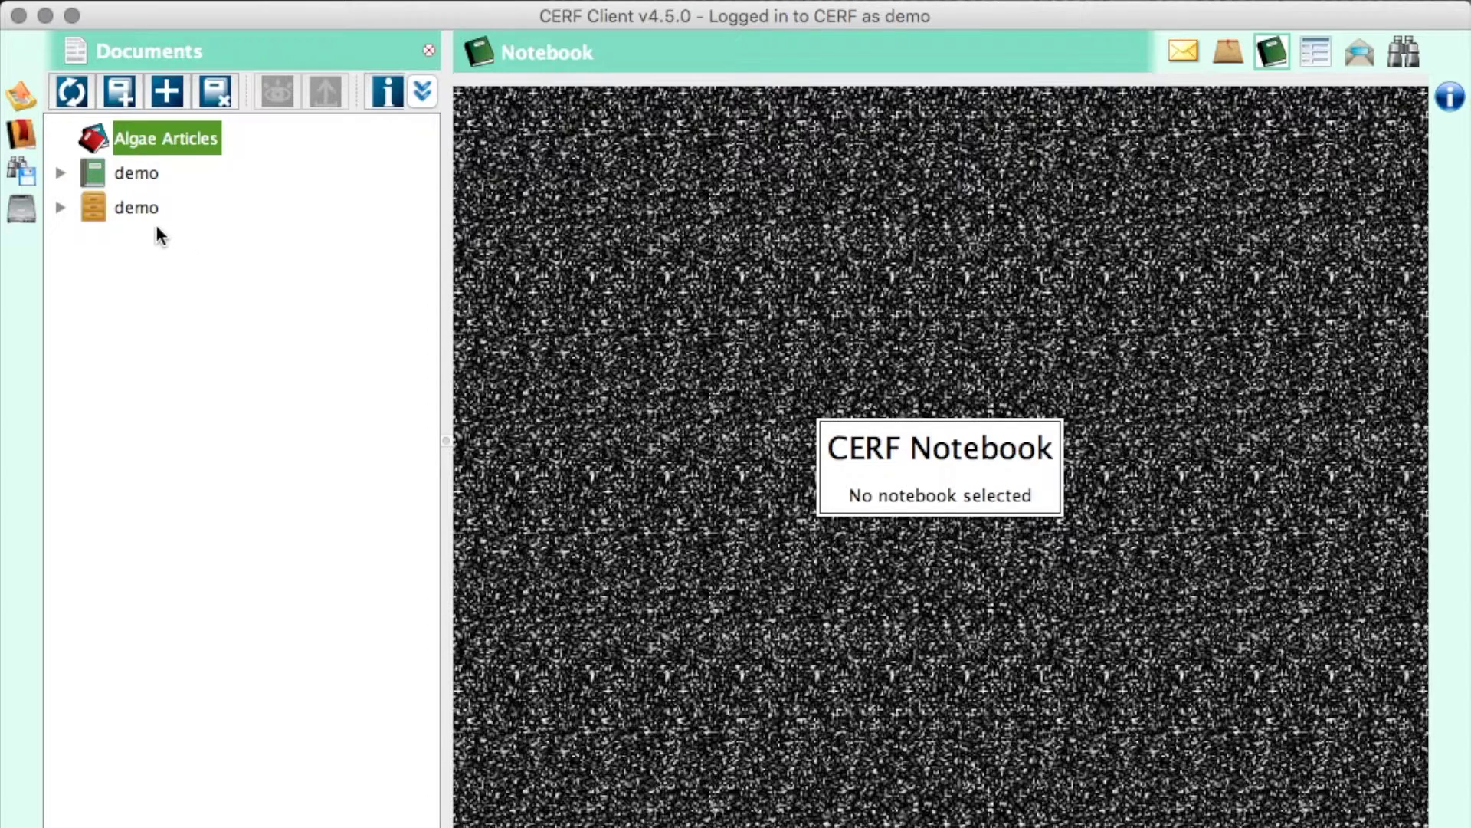
- Expand the demo file cabinet to reveal its MSDS, Reagents and Protocols folders and files
left_click(137, 208)
left_click(128, 177)
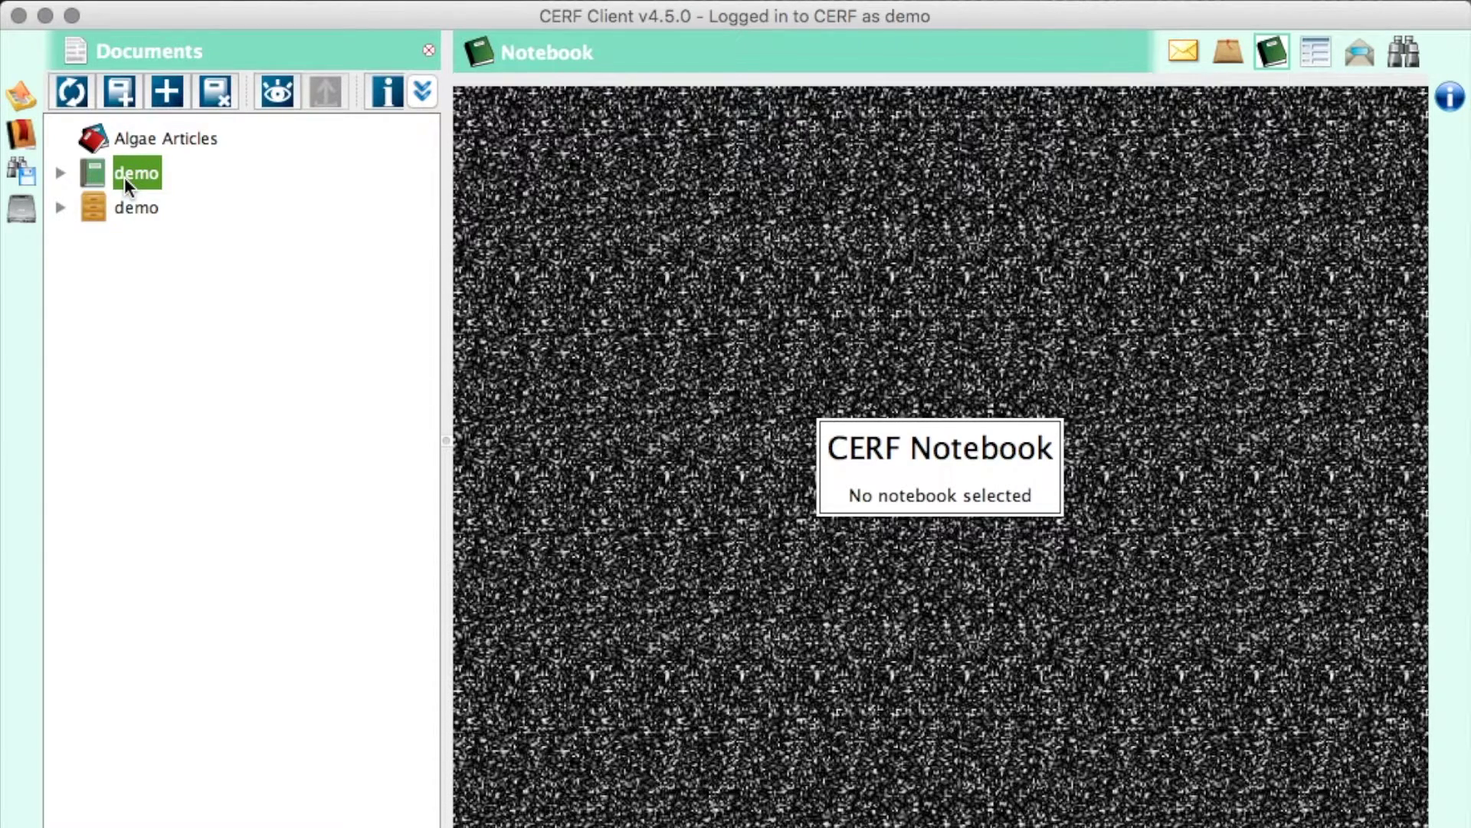
left_click(93, 190)
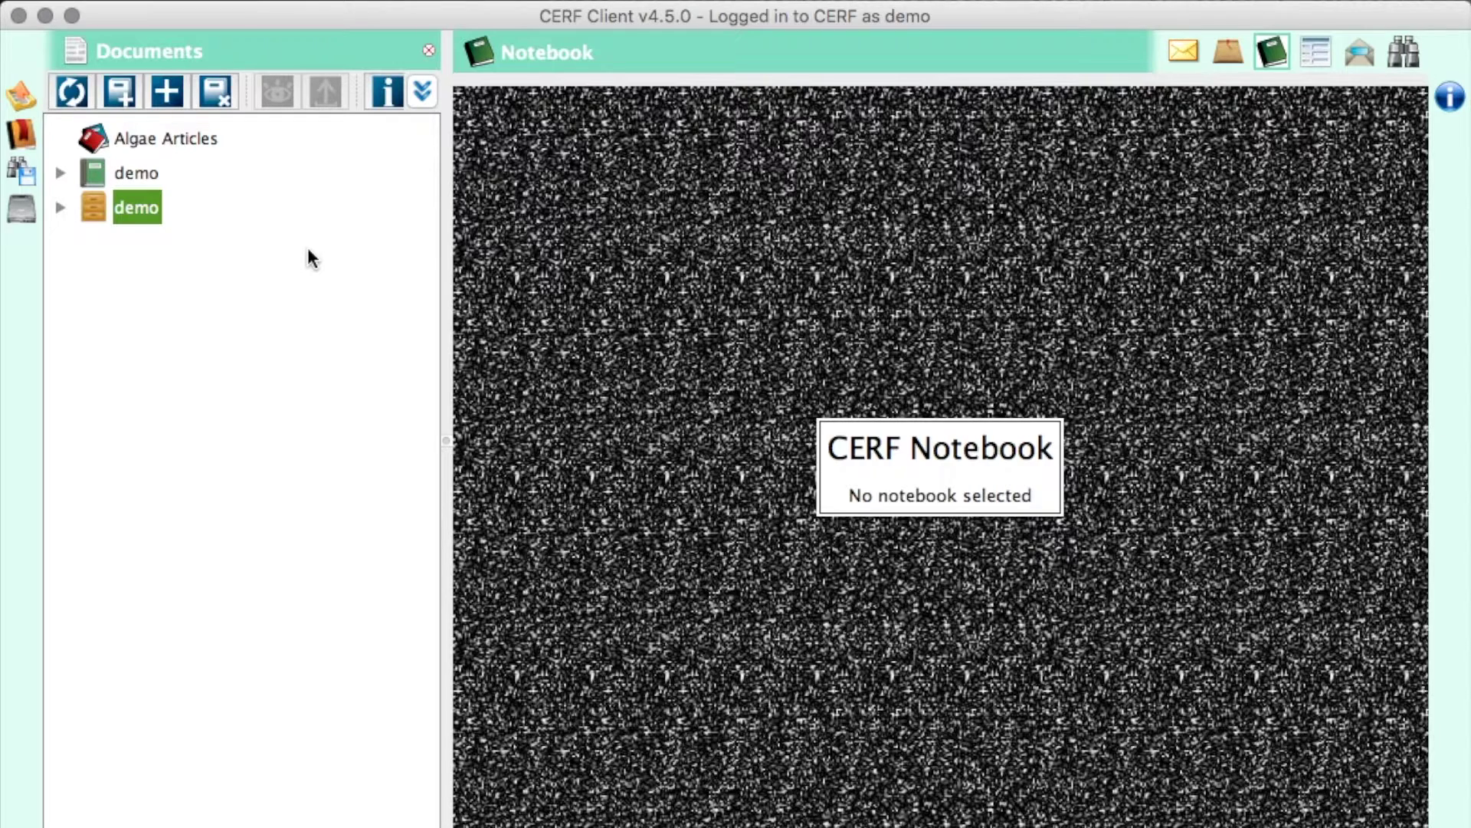
left_click(60, 208)
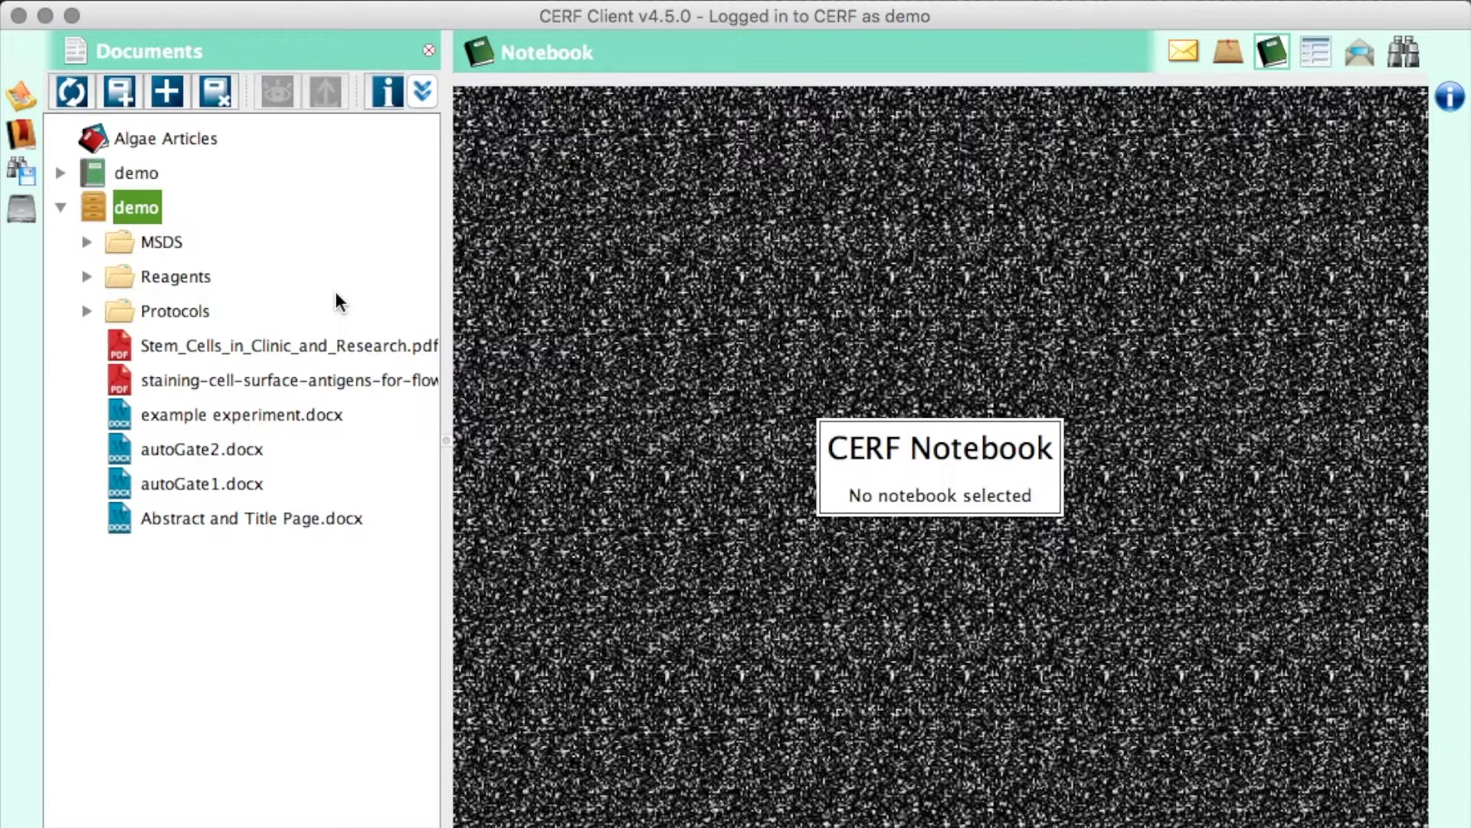
left_click(121, 95)
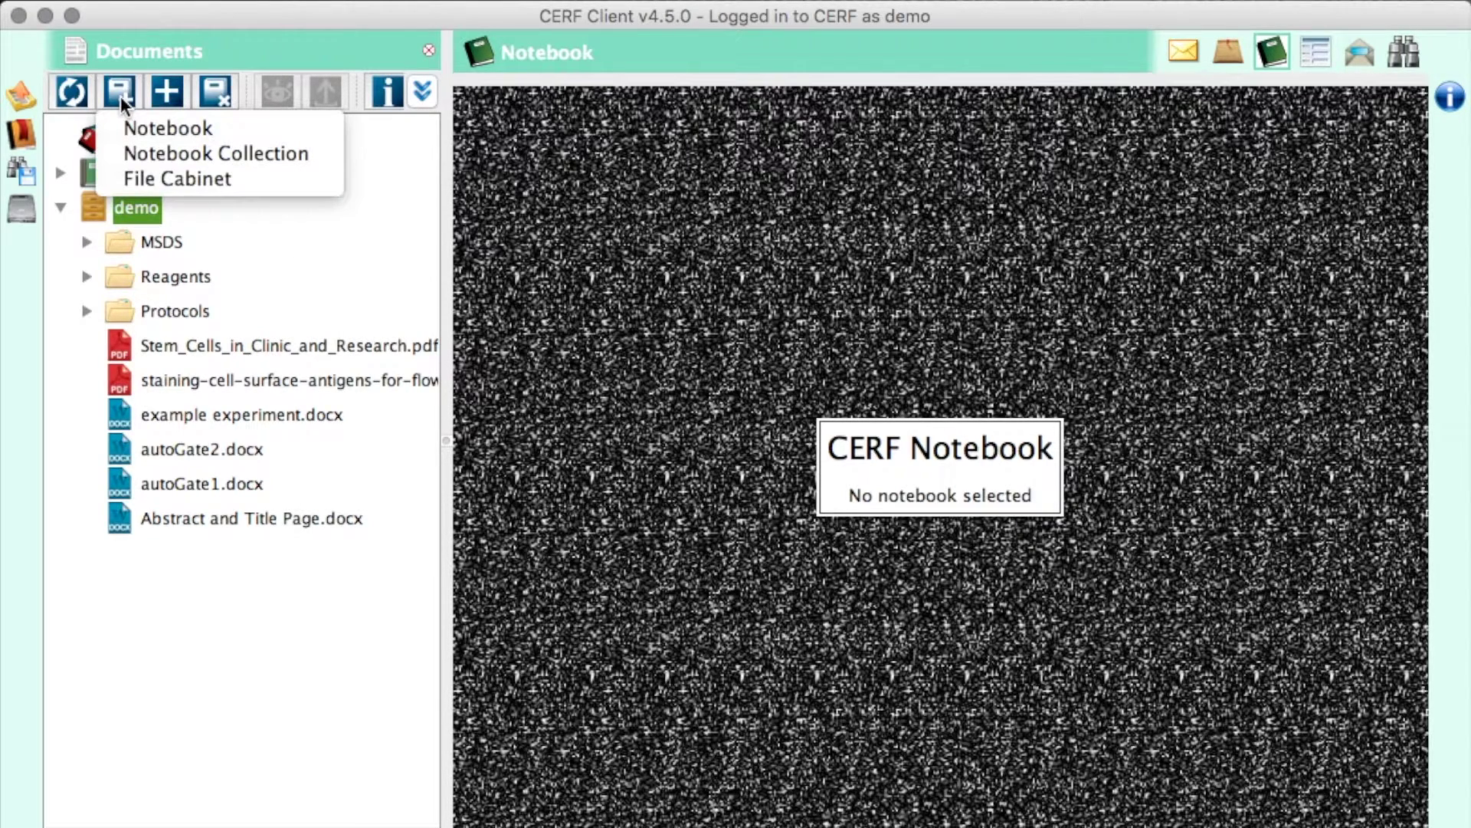
- Create file cabinet 'example', described 'example file cabinet', with No CoSigner and Empty File Cabinet Template
left_click(130, 178)
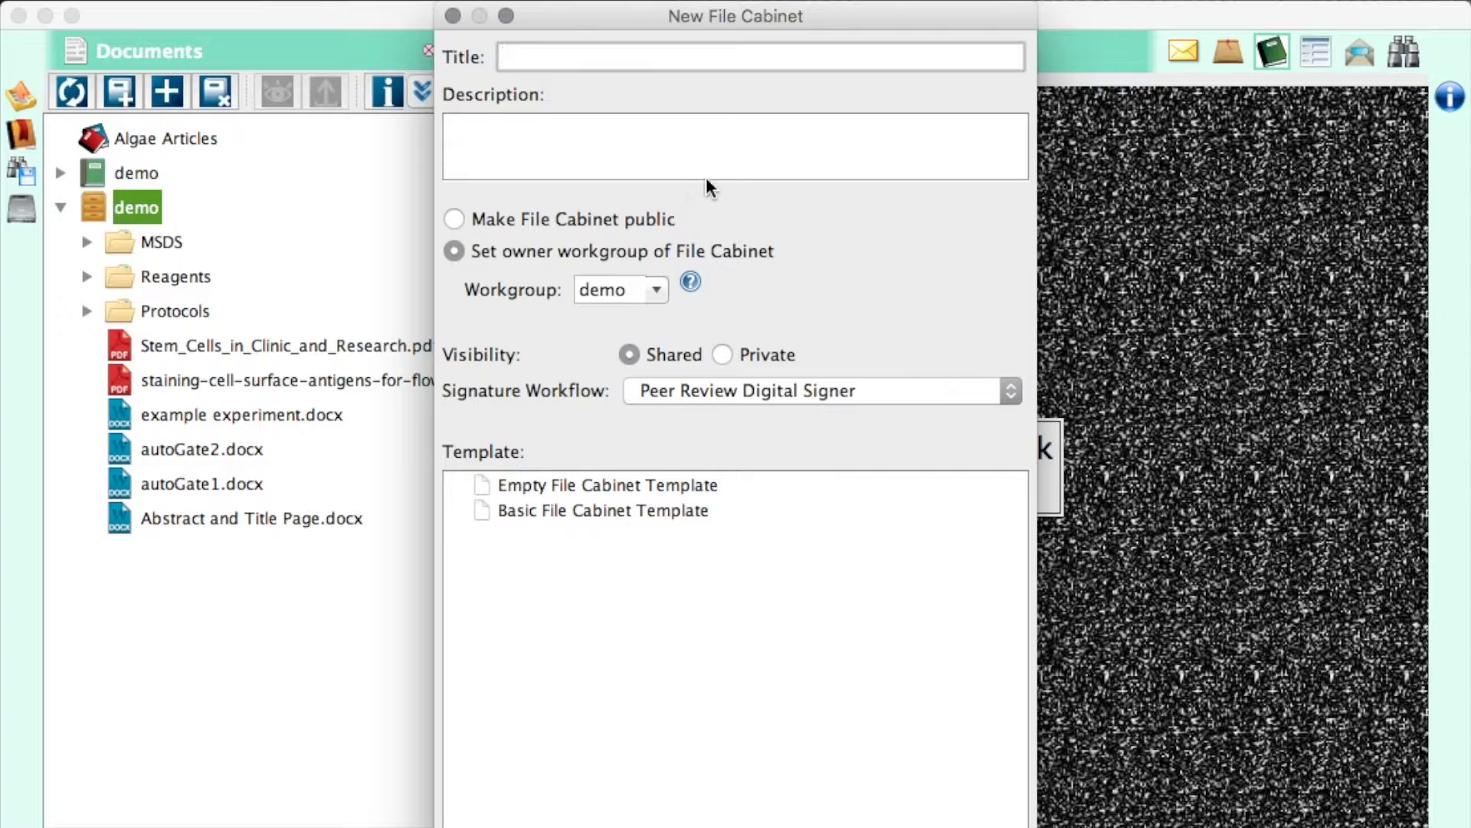
type("example")
key("Tab")
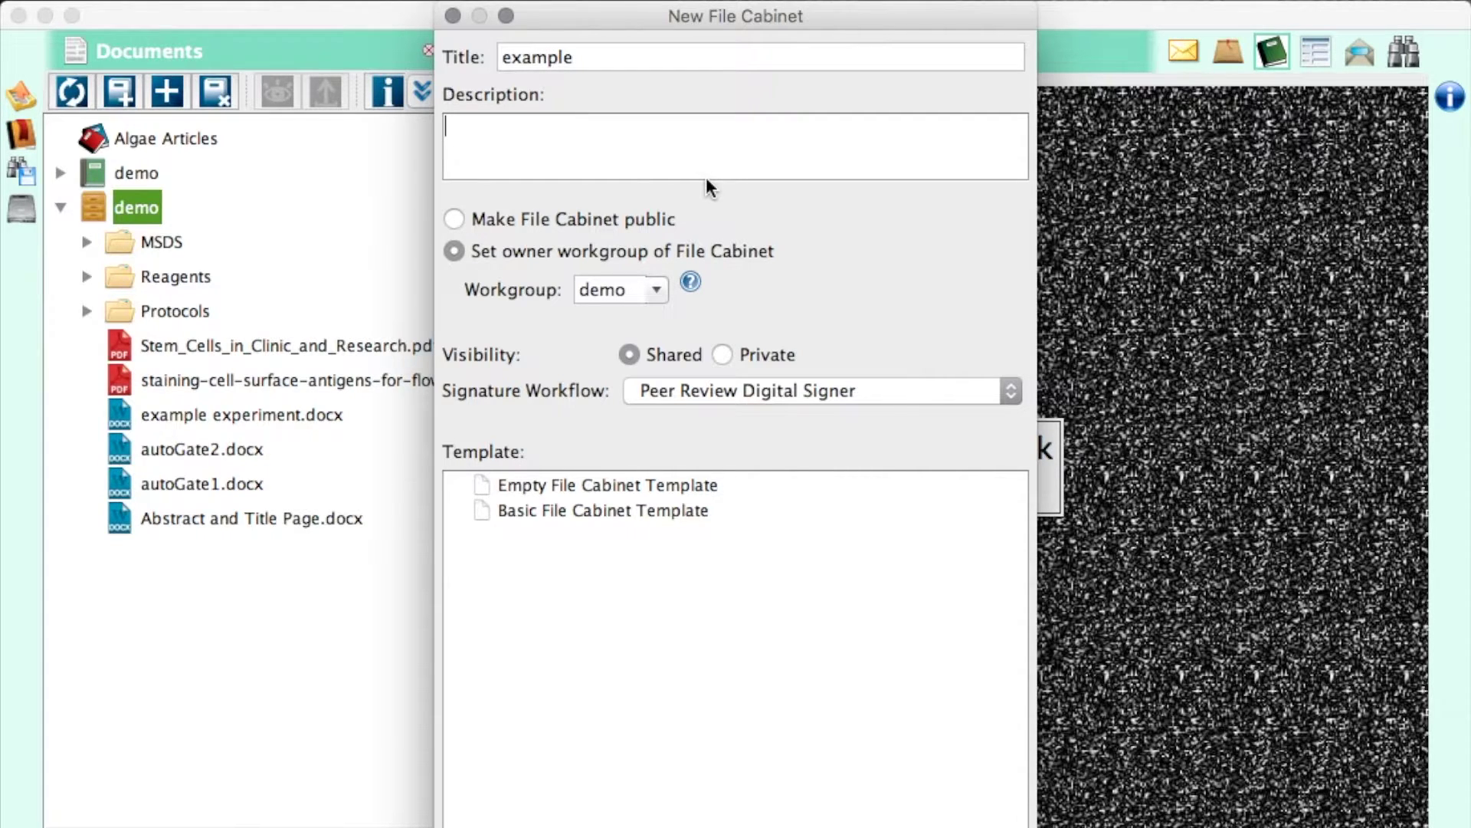
type("example file cabinet")
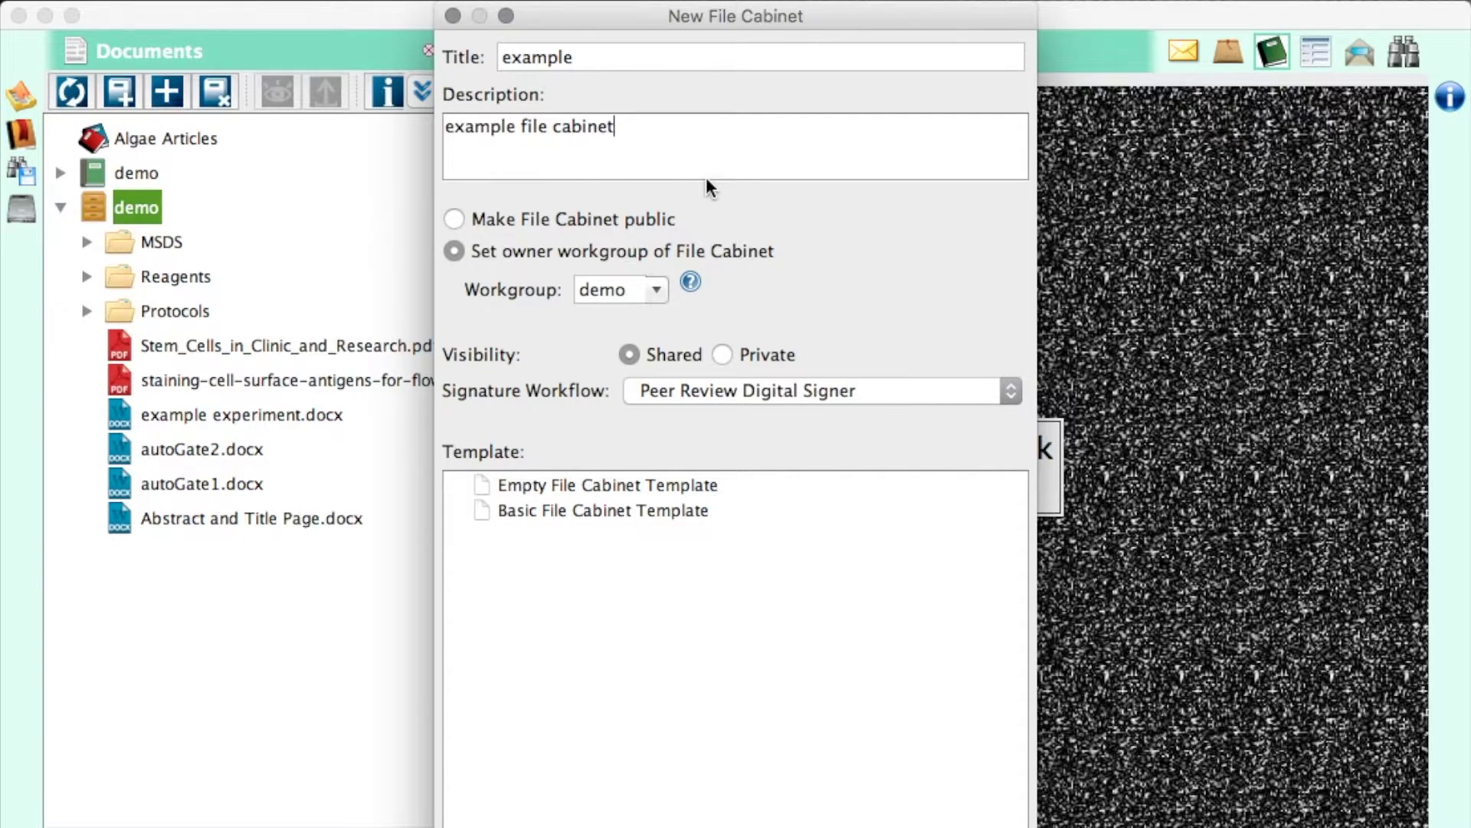
left_click(720, 392)
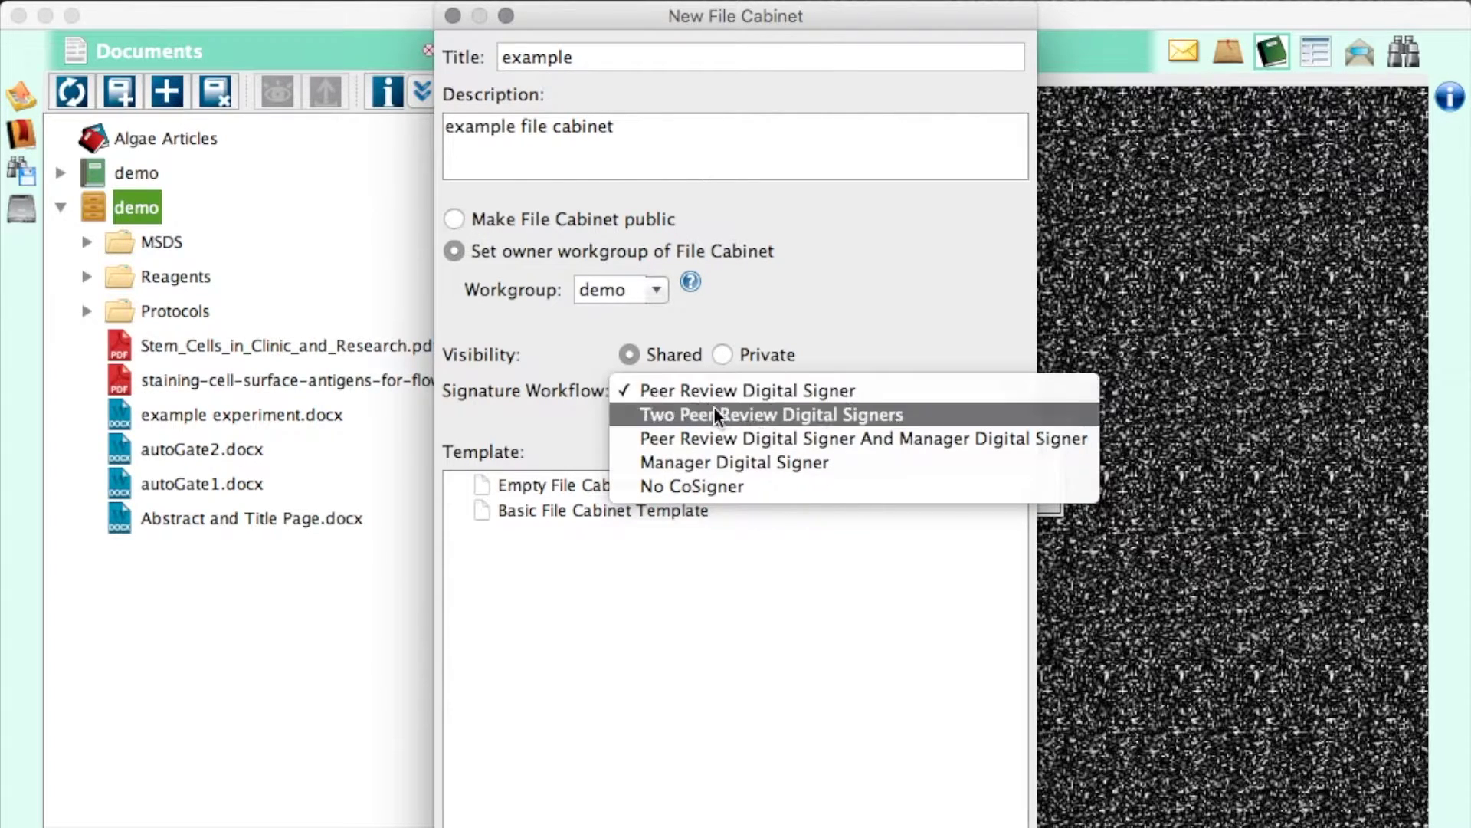
left_click(693, 484)
left_click(685, 487)
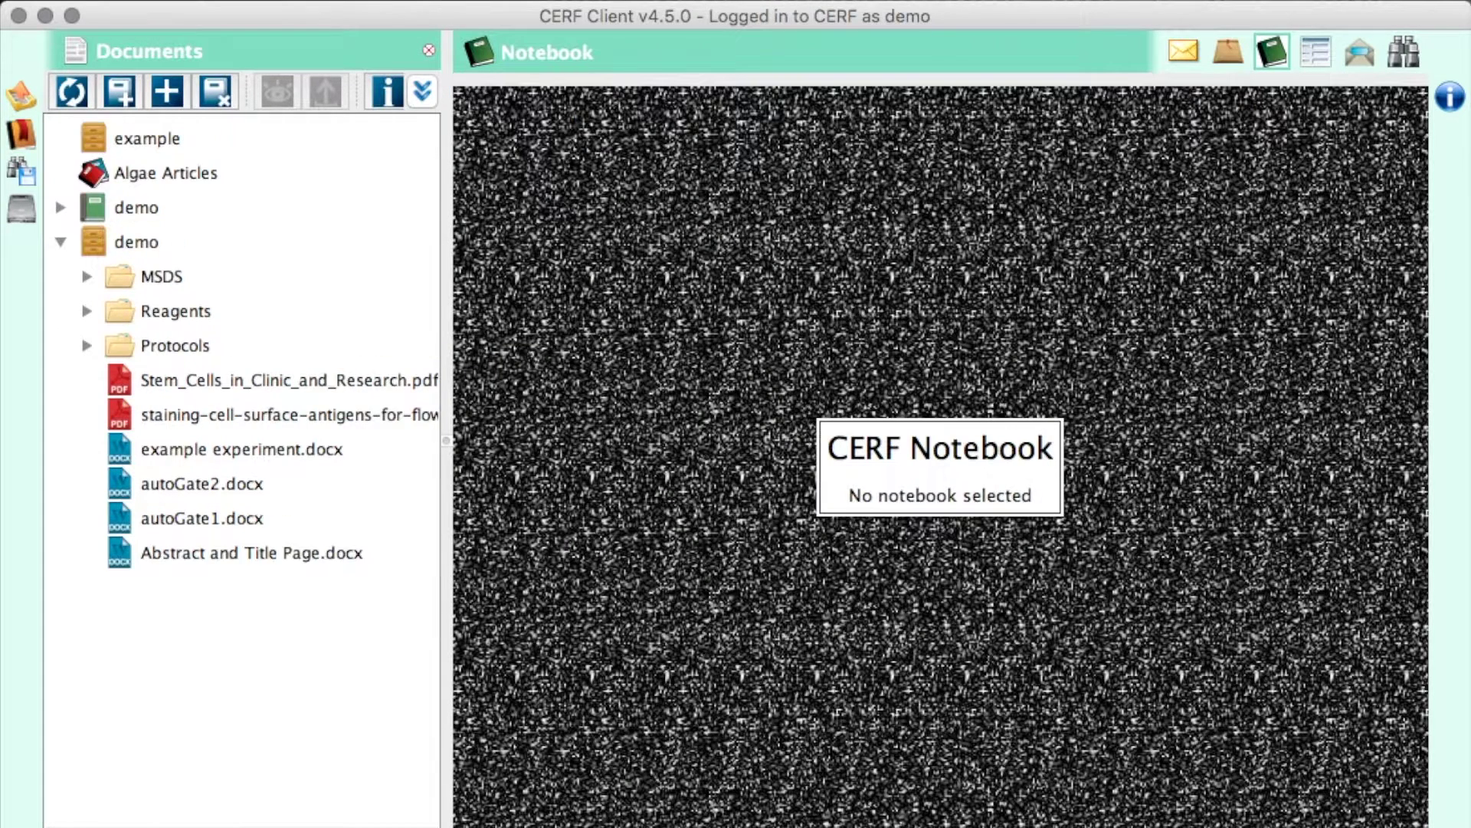
- Drag the Calculations folder from Finder's ELN Demo folder into the example cabinet
left_click(149, 136)
key("super+Tab")
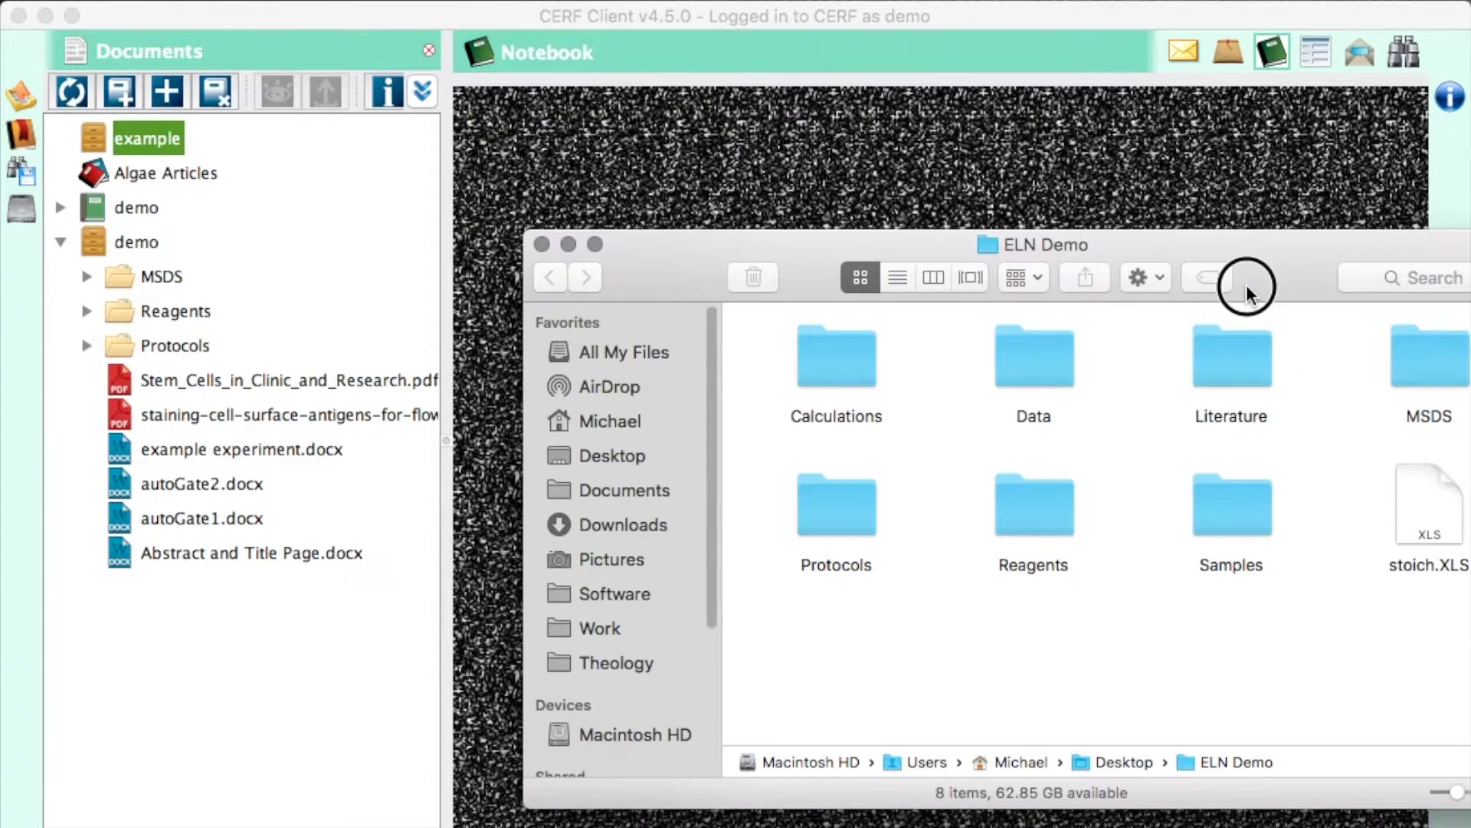
left_click_drag(1246, 283, 1119, 236)
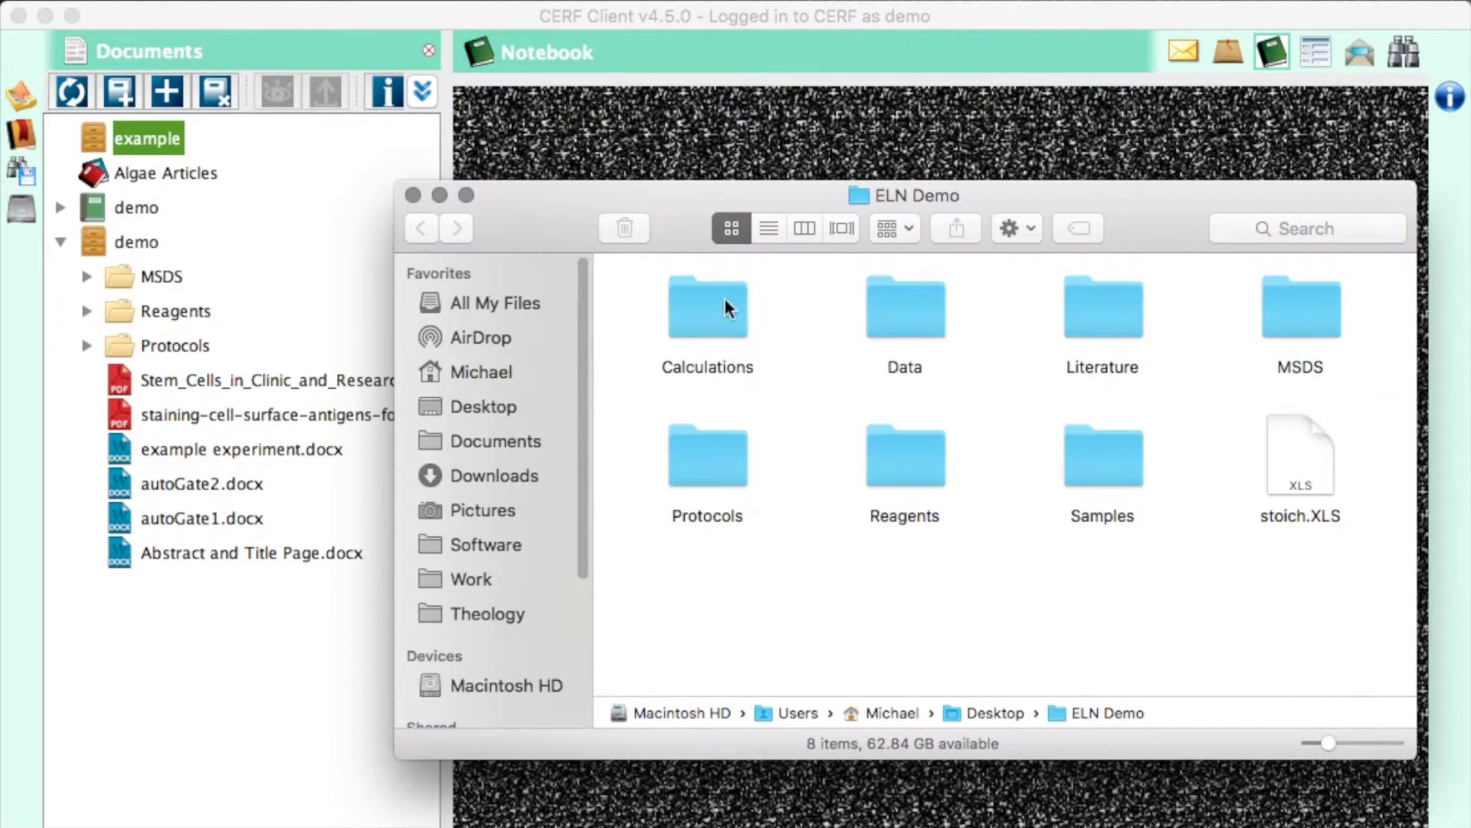
left_click_drag(709, 298, 157, 141)
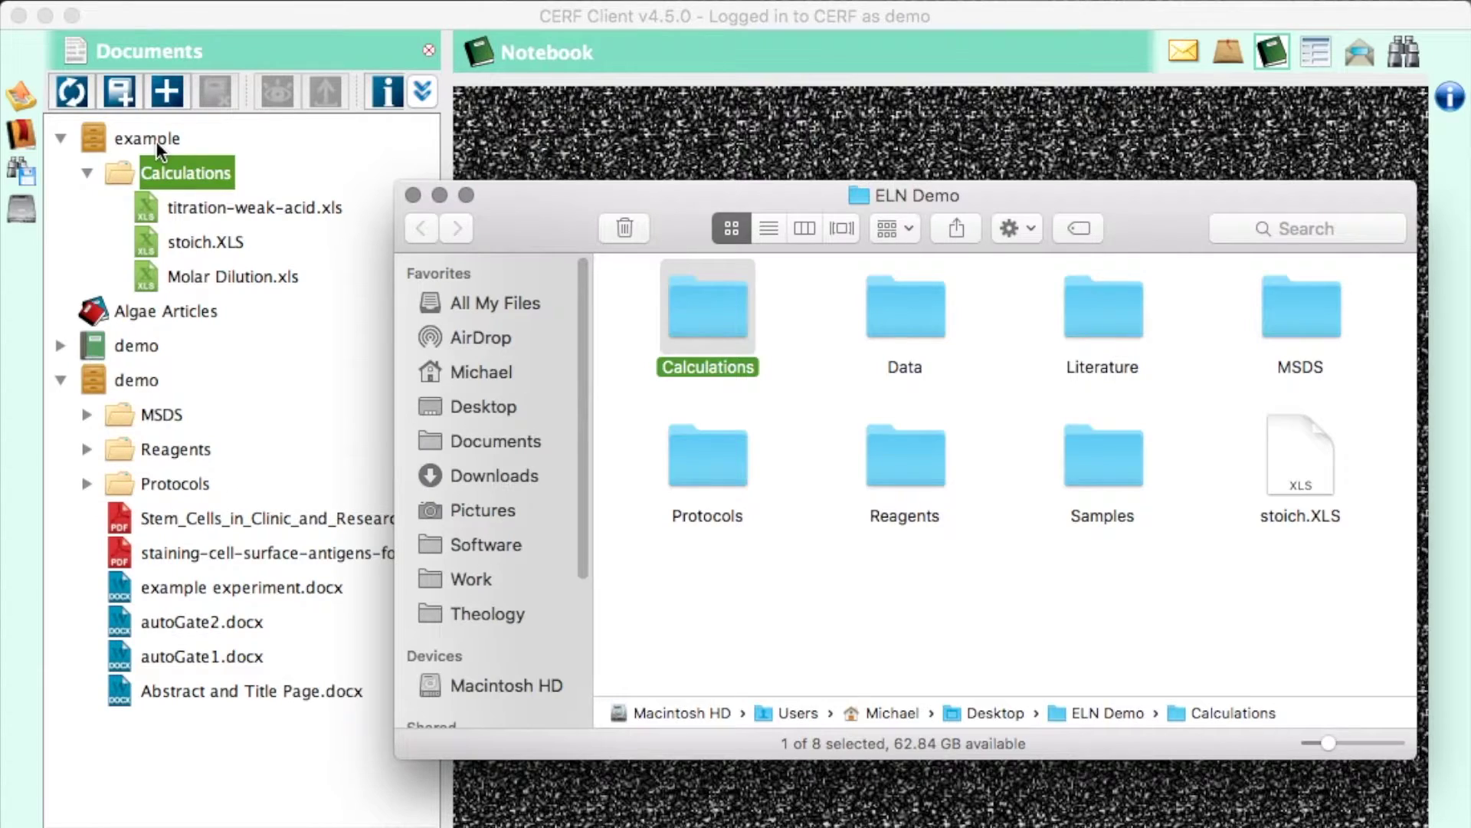
- View titration-weak-acid.xls read-only, then close it without saving
left_click(414, 196)
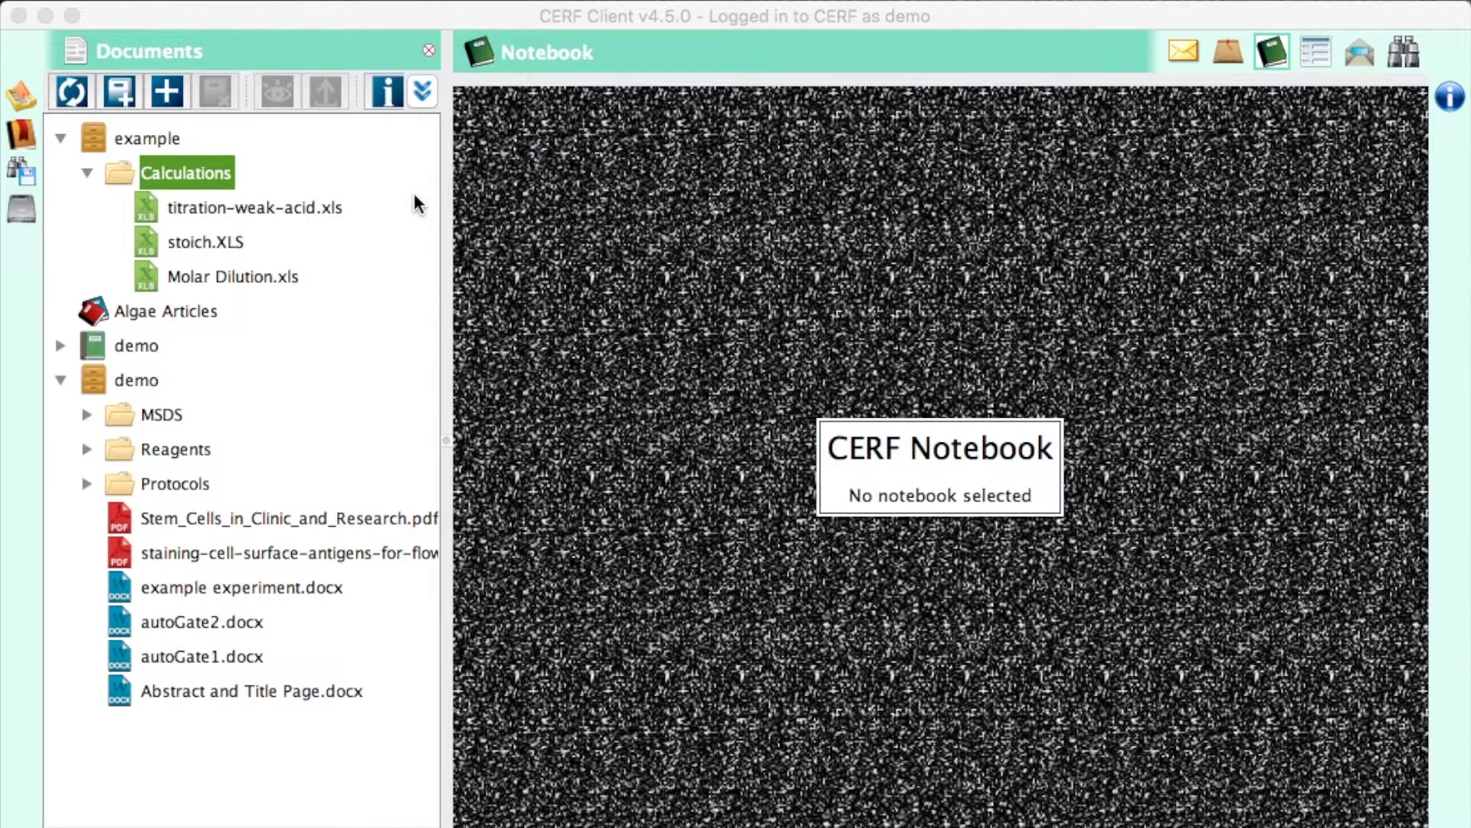
right_click(187, 205)
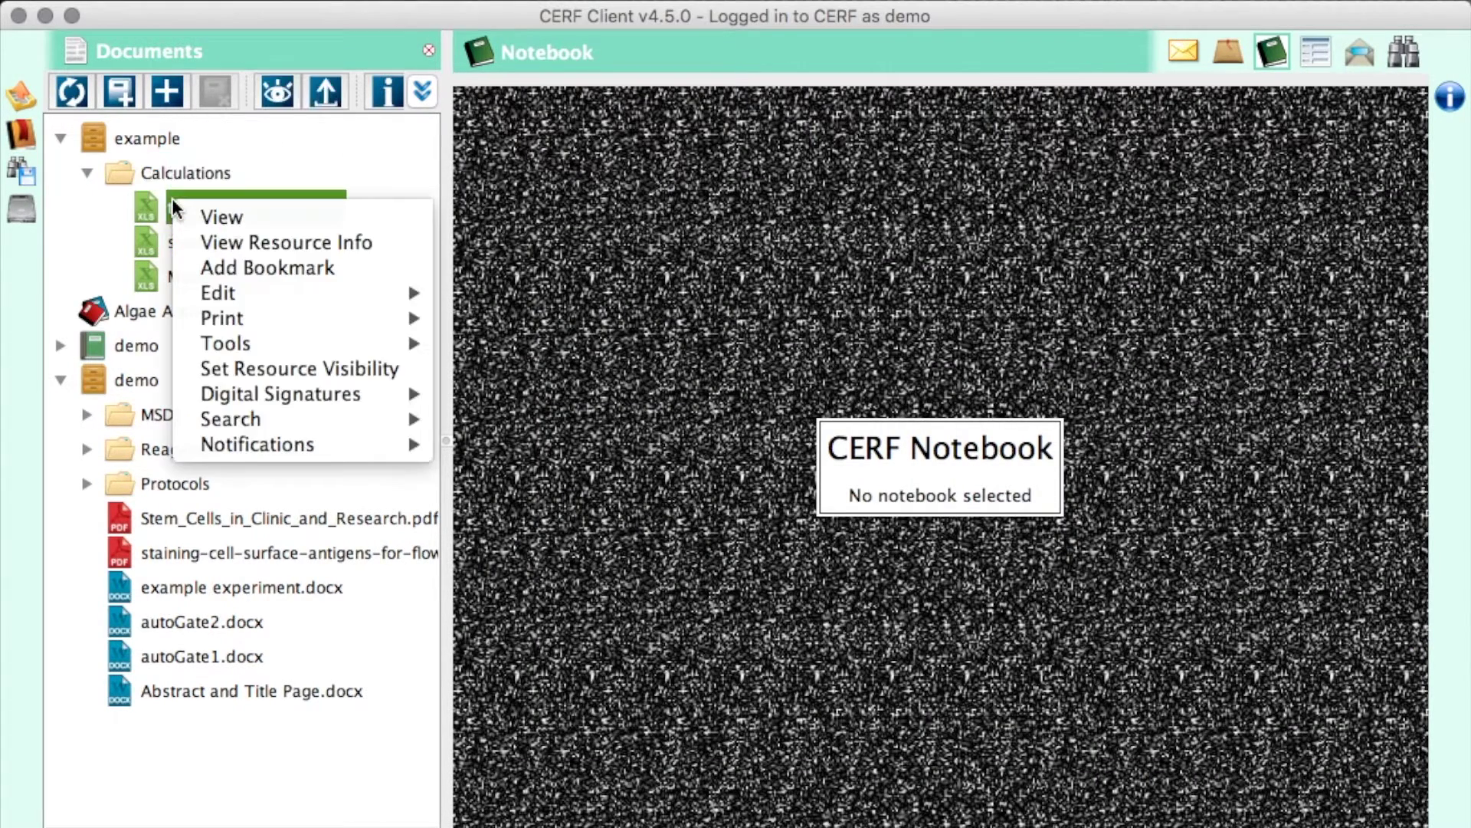
left_click(210, 217)
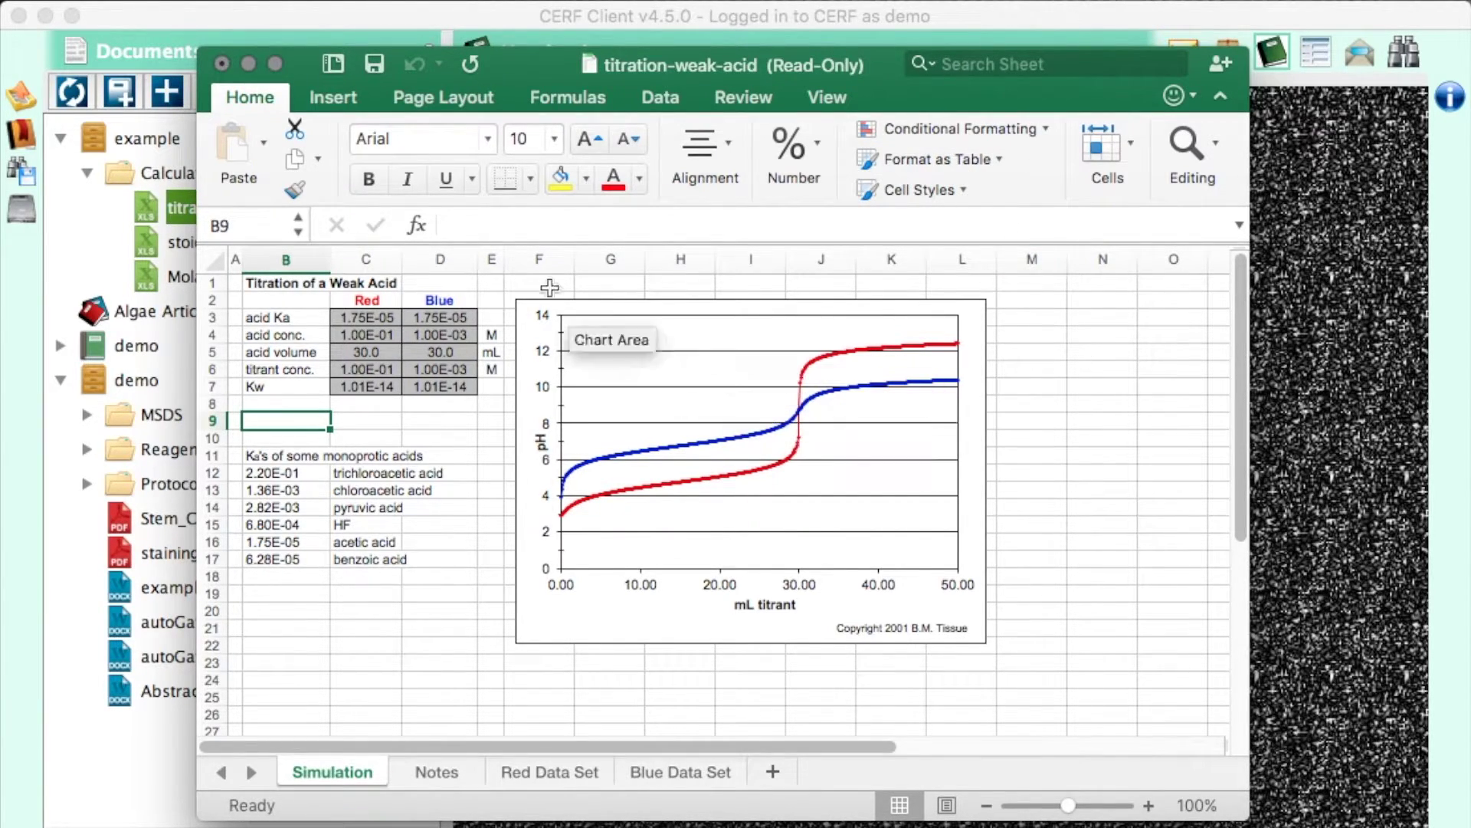
left_click(226, 67)
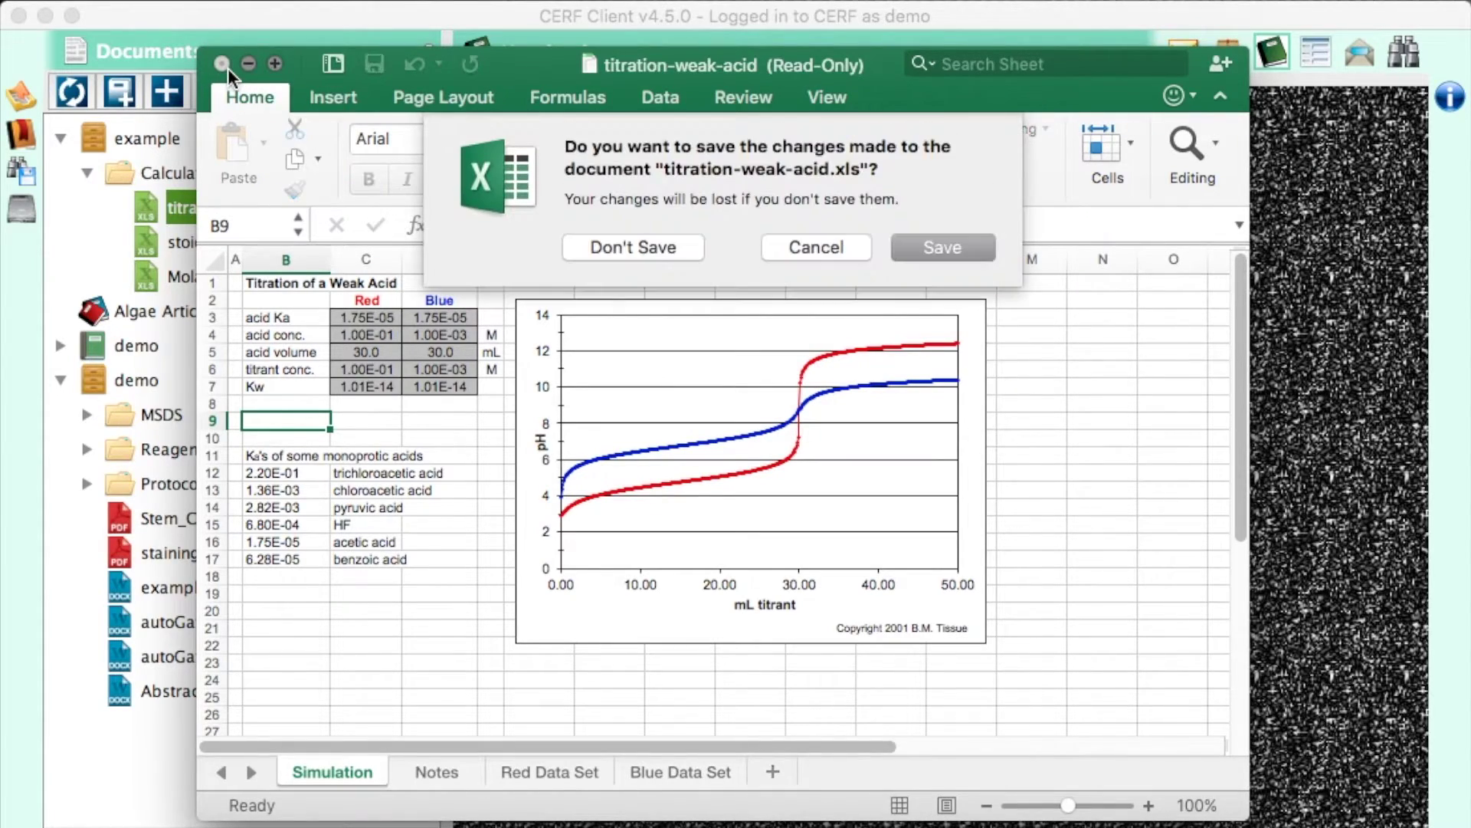
left_click(622, 255)
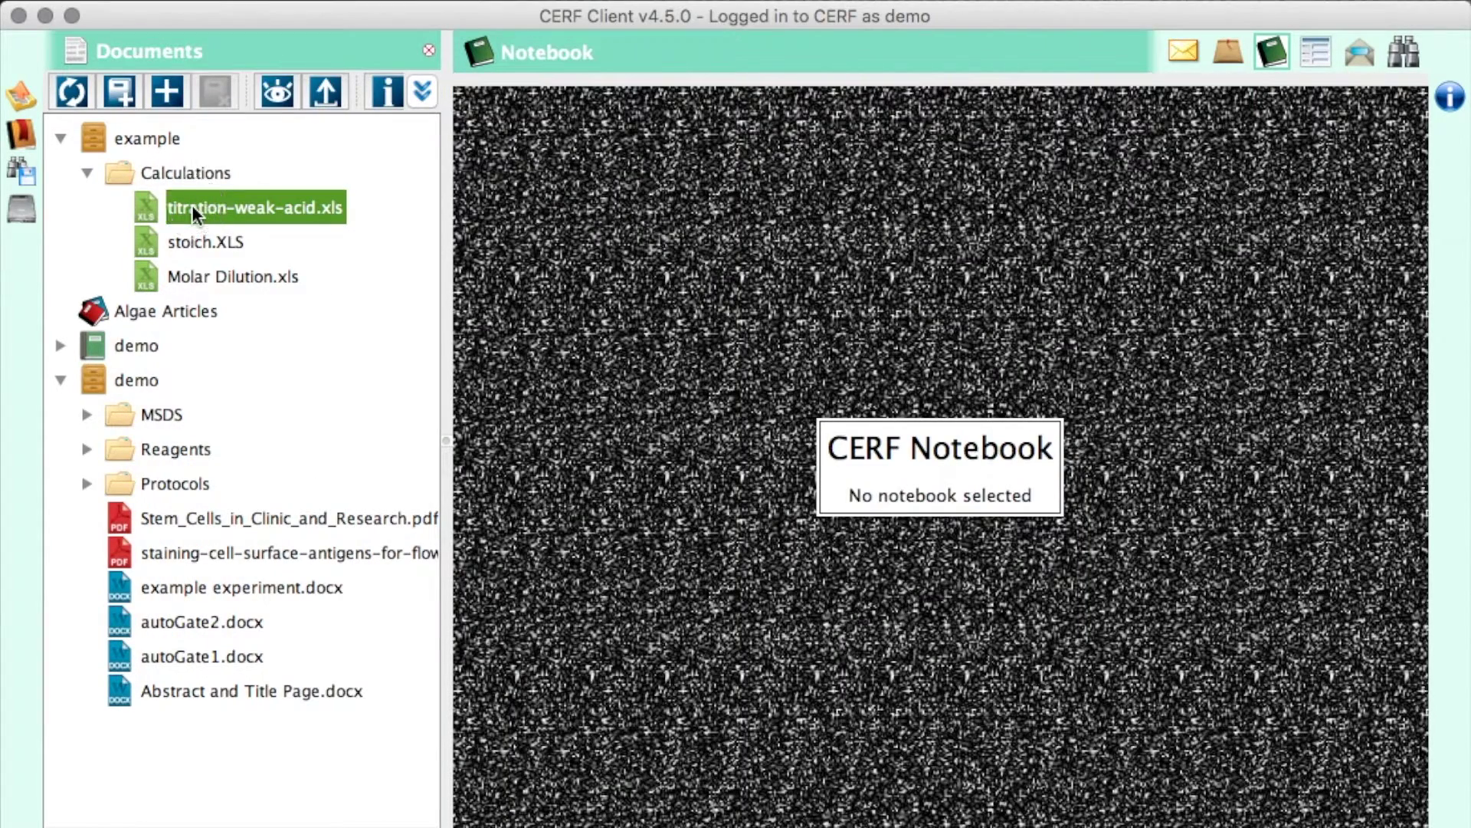
- Check out titration-weak-acid.xls, type 'Additional' in B21, save and close Excel
double_click(191, 207)
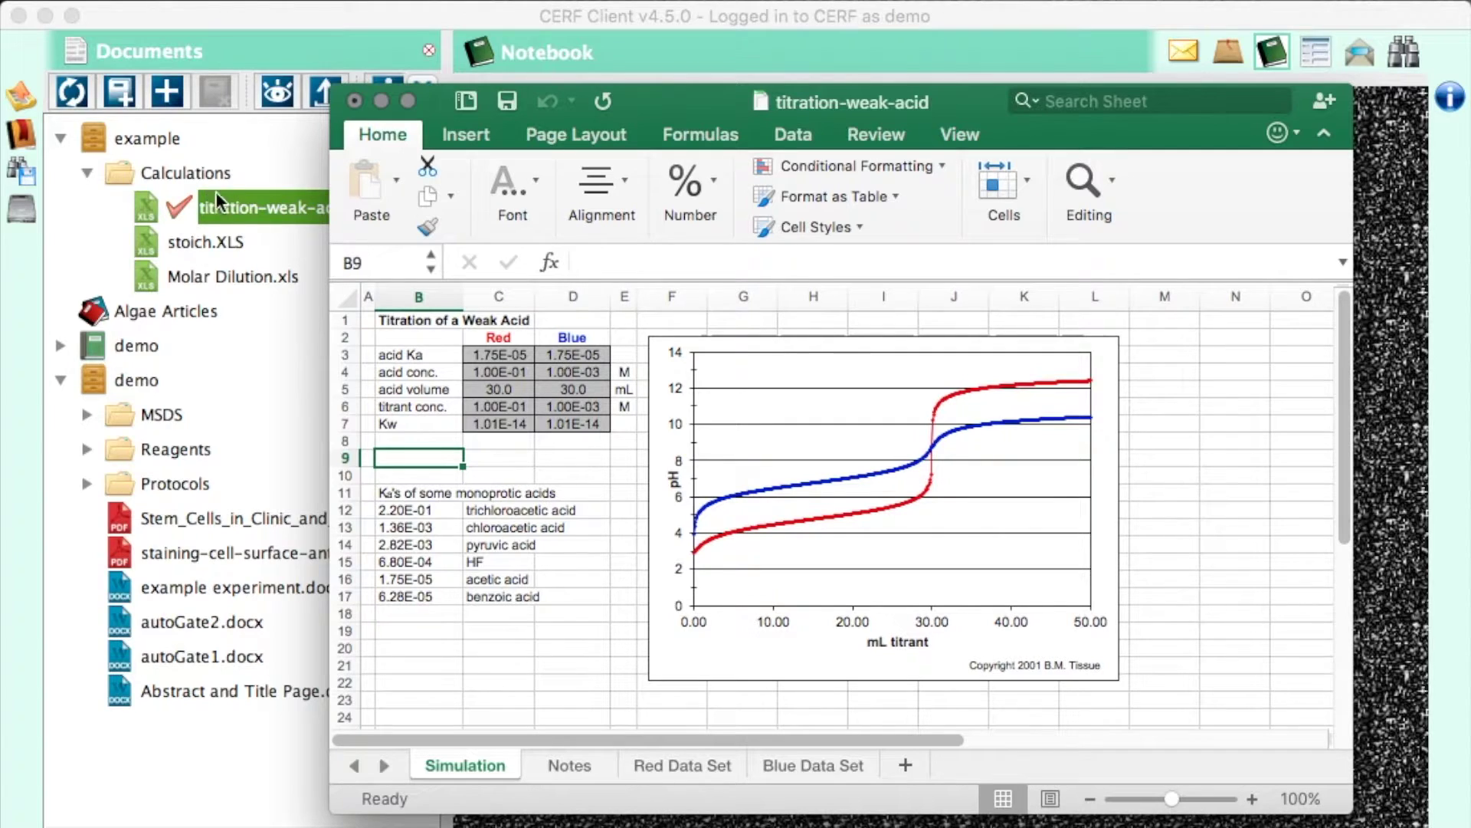
left_click(414, 663)
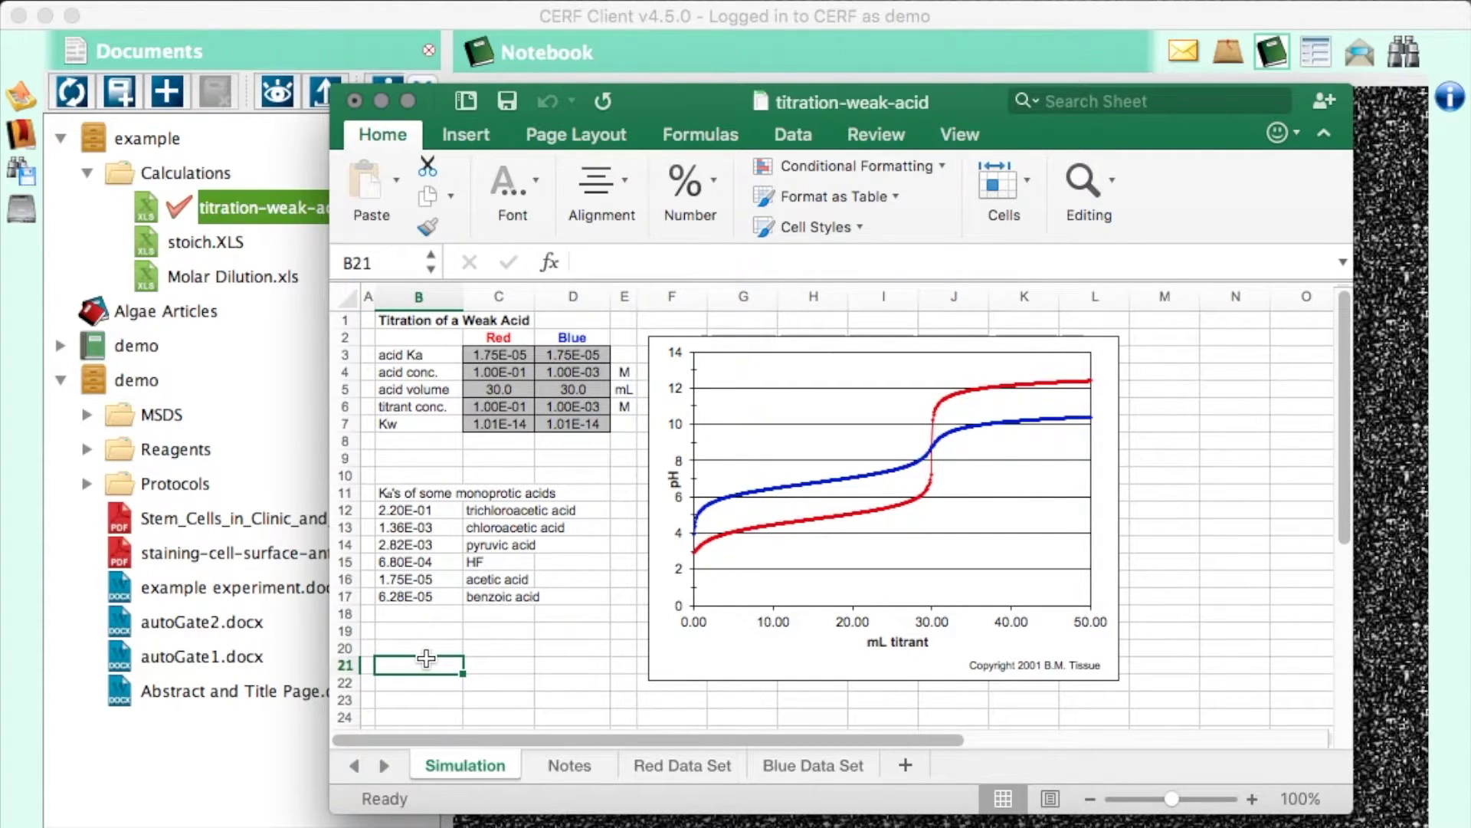
type("Additional")
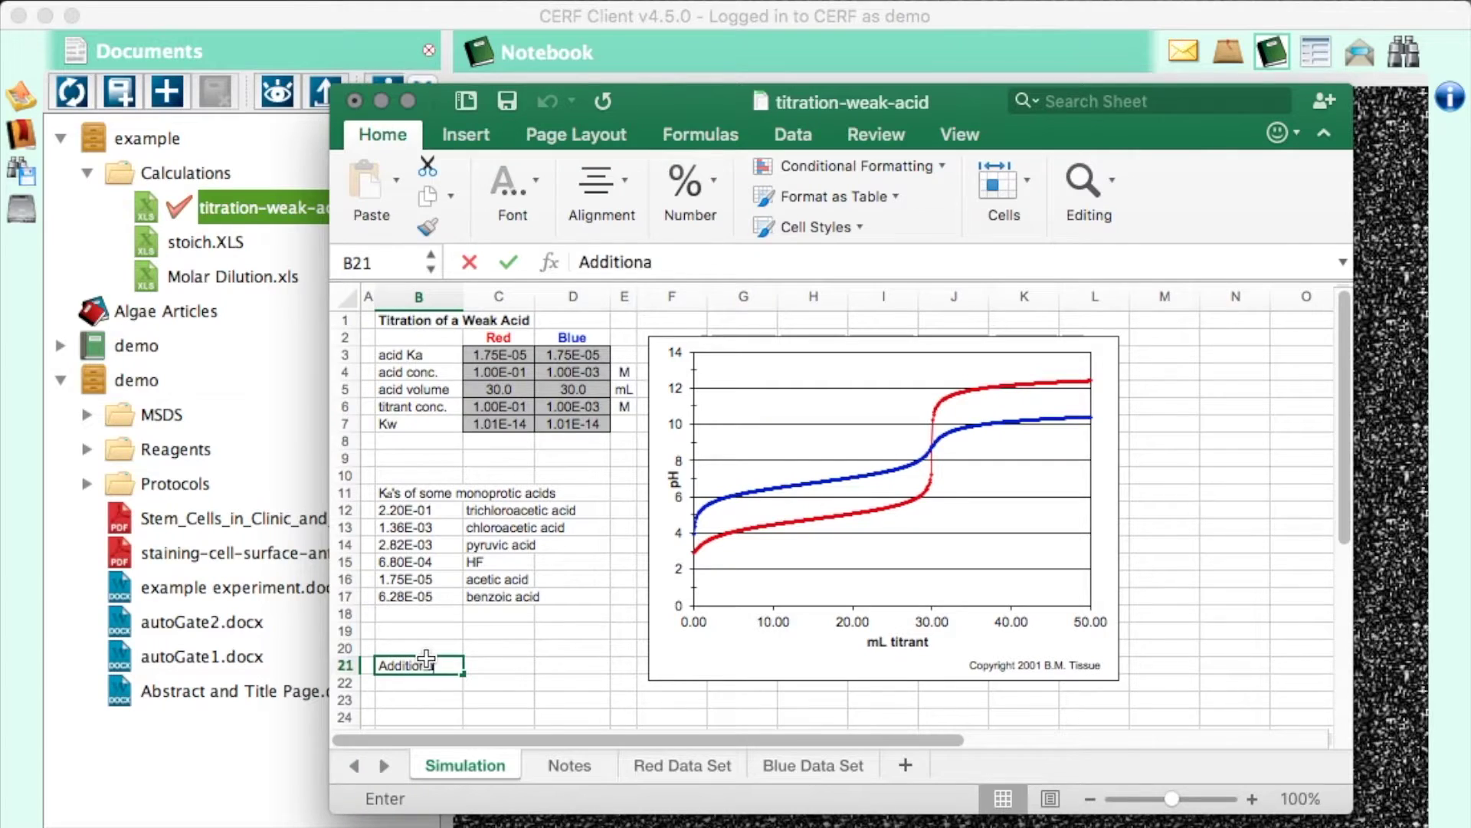
left_click(505, 101)
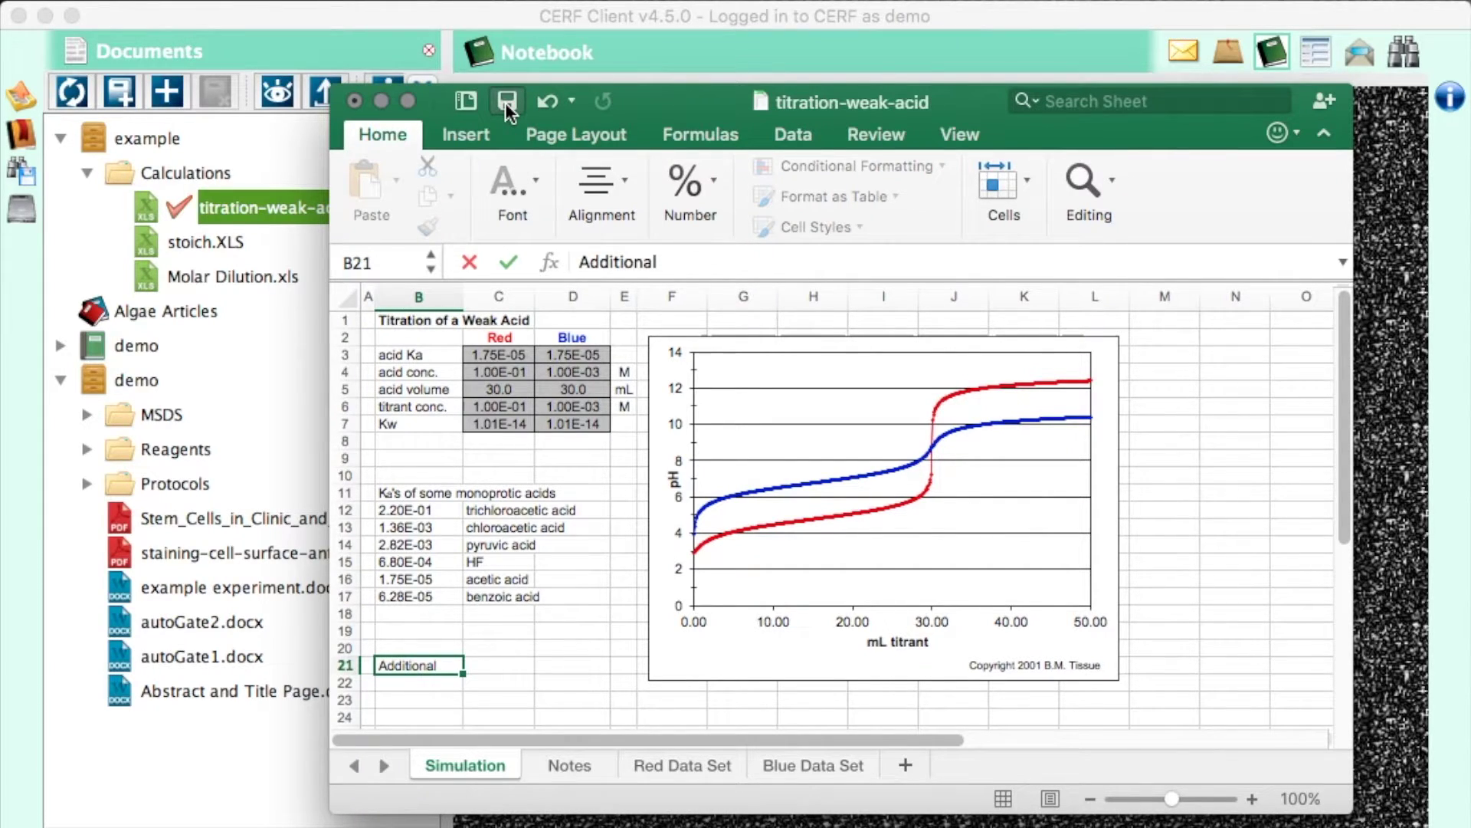
left_click(351, 101)
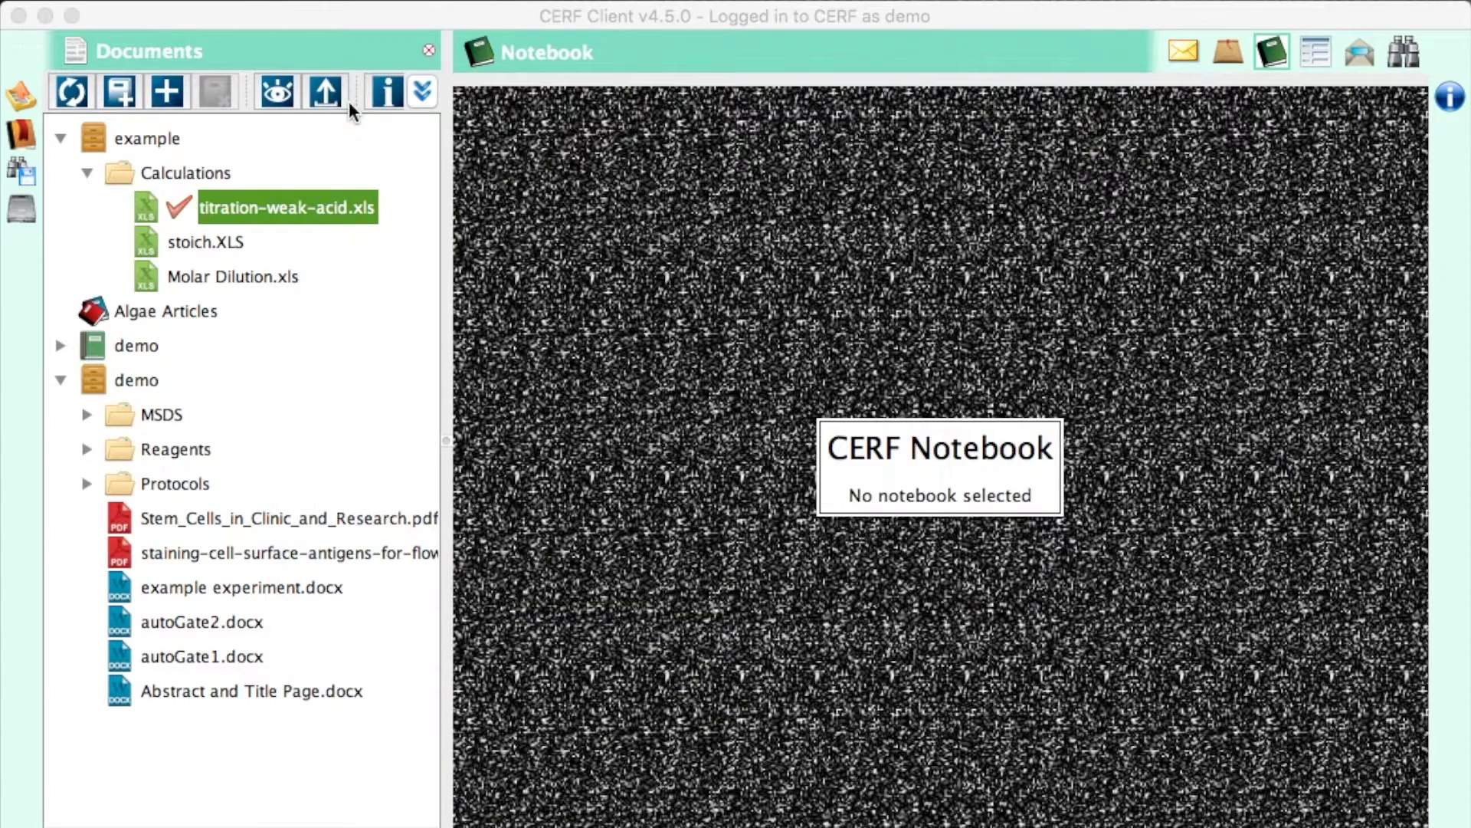
left_click(22, 98)
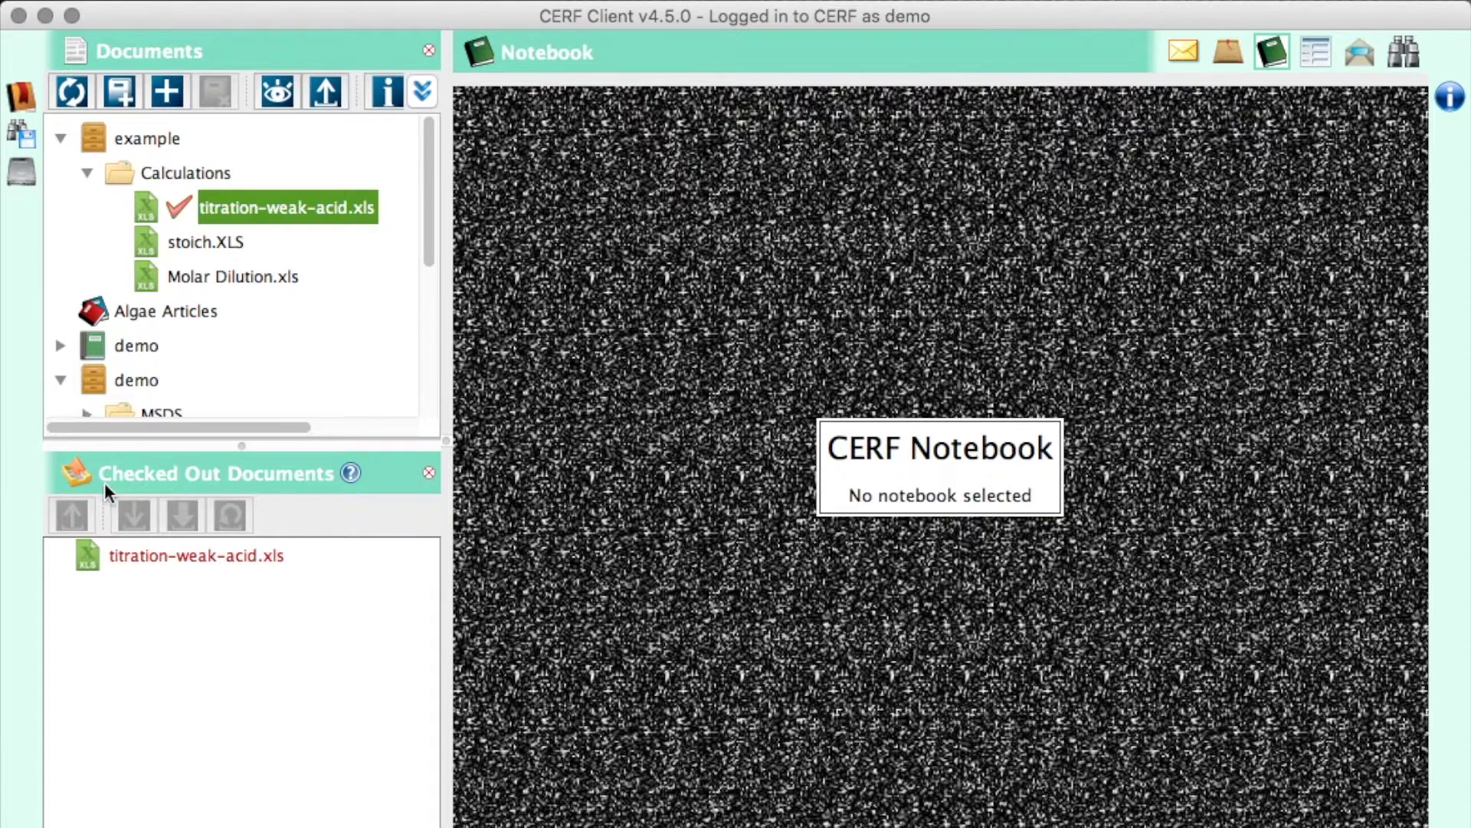
- Check titration-weak-acid.xls back in and open its Resource Info
left_click(126, 550)
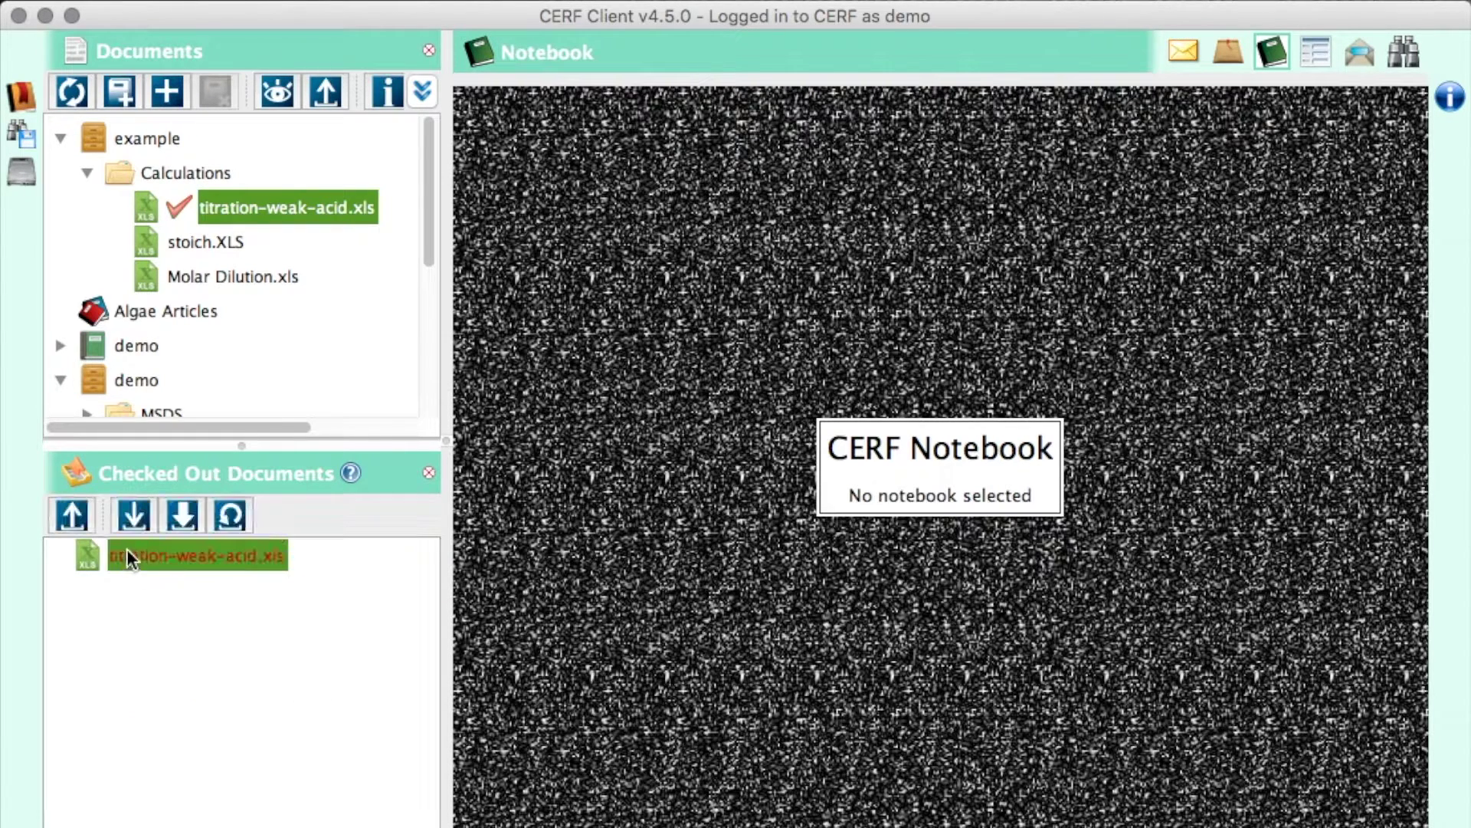
left_click(131, 508)
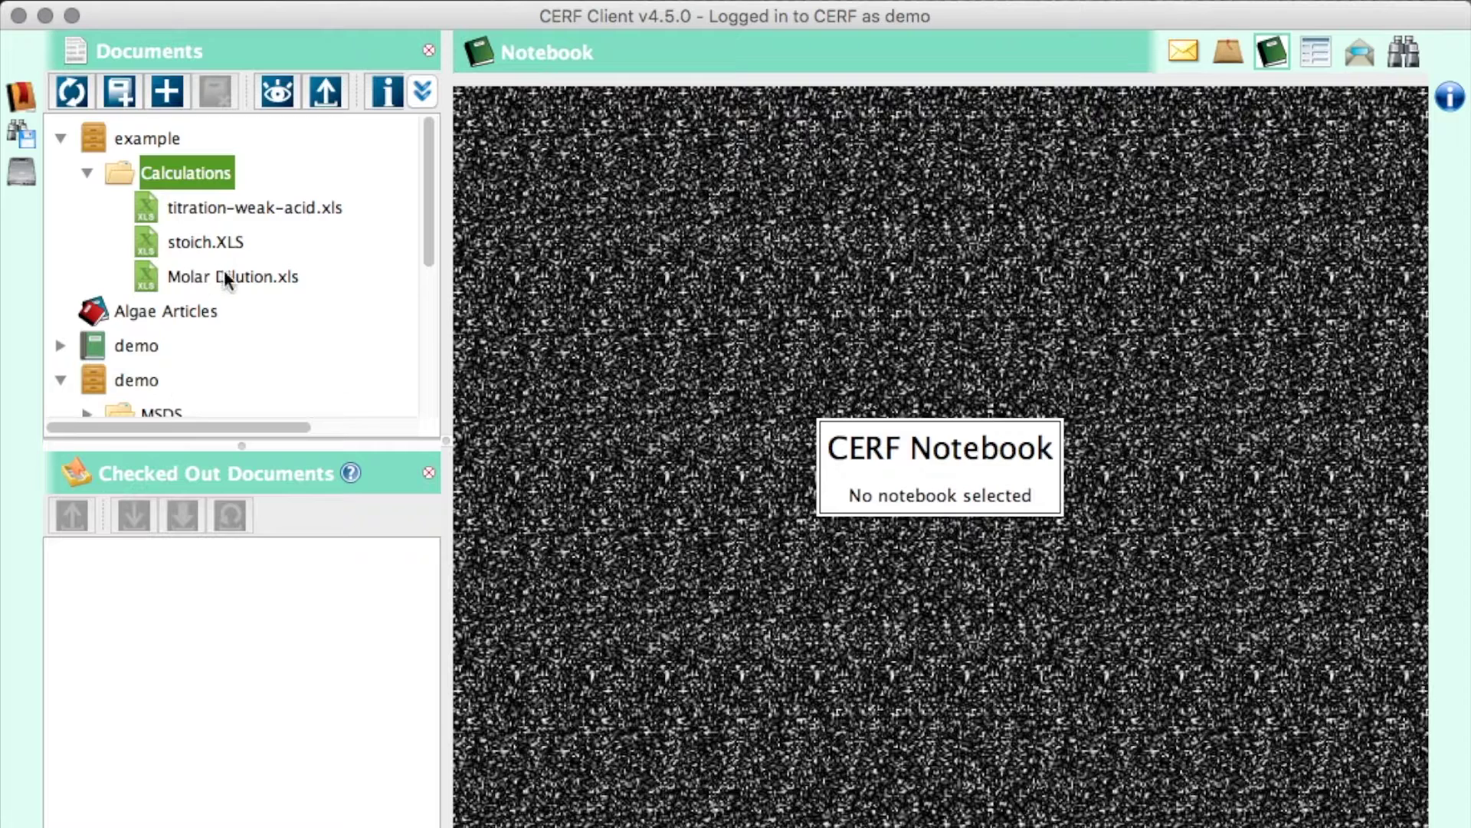
right_click(272, 205)
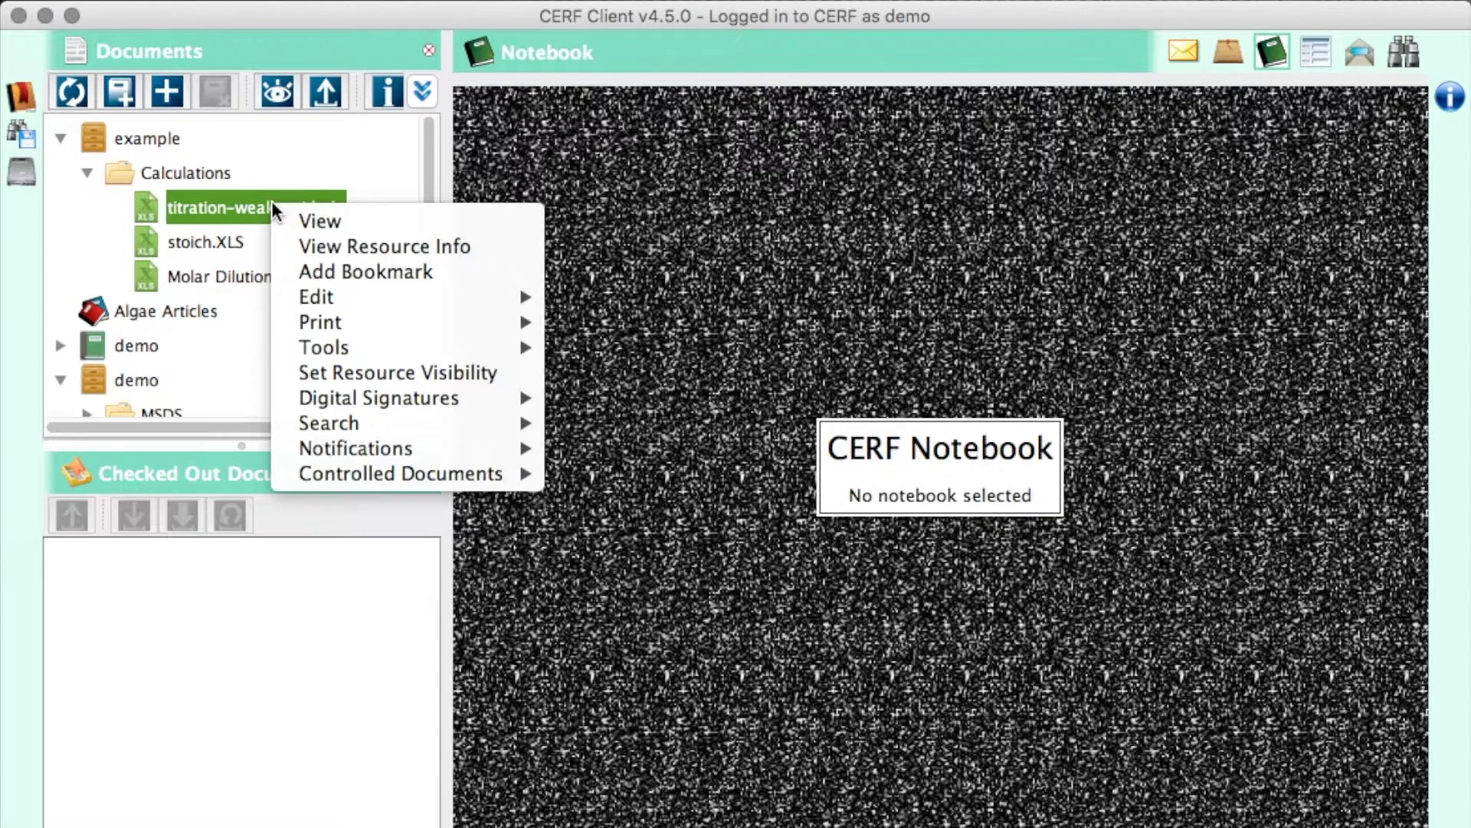
left_click(329, 249)
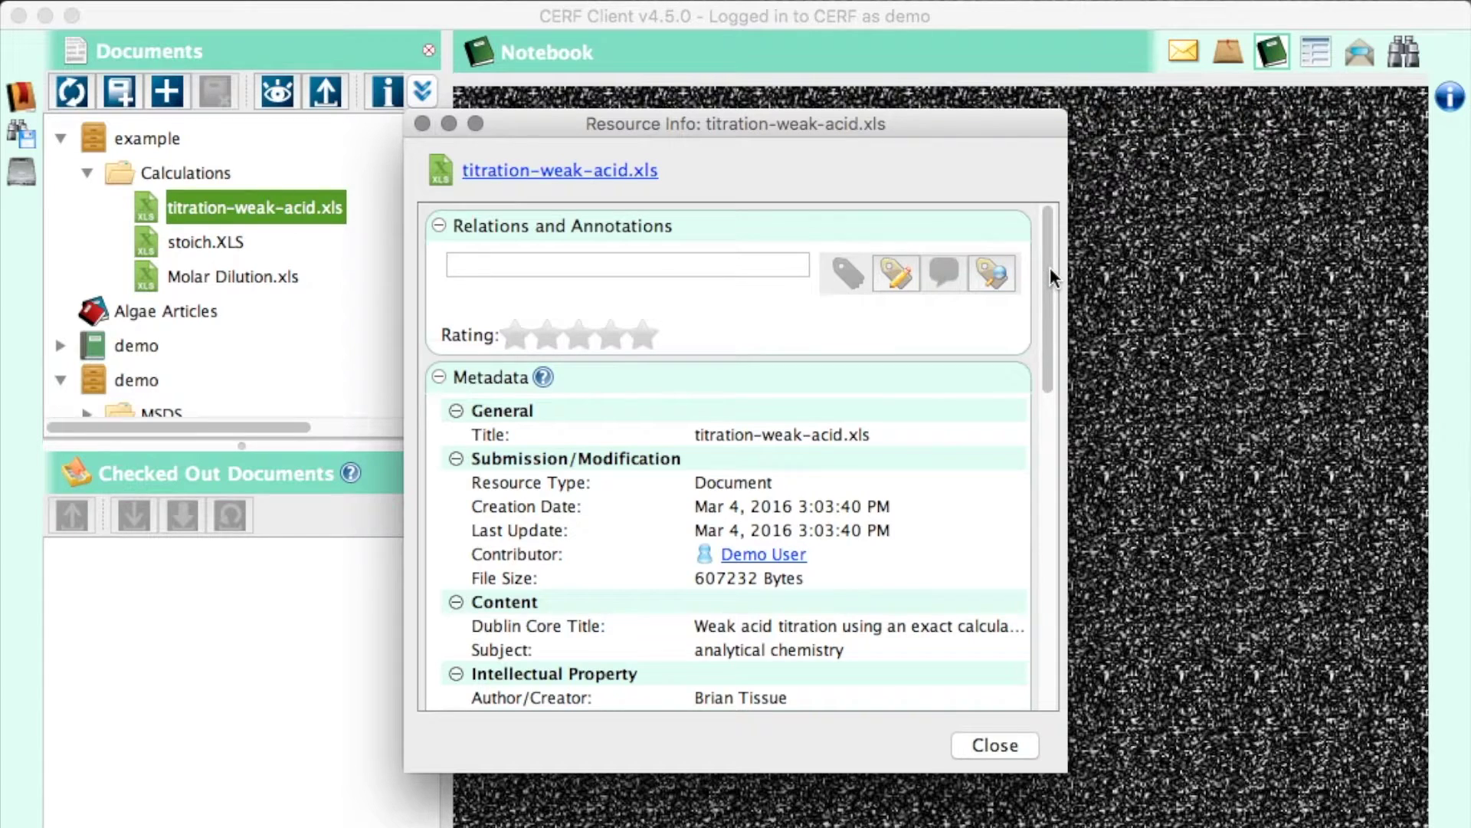
- Review both versions, including 1.1, and the metadata, then close the window
left_click_drag(1050, 268, 1050, 545)
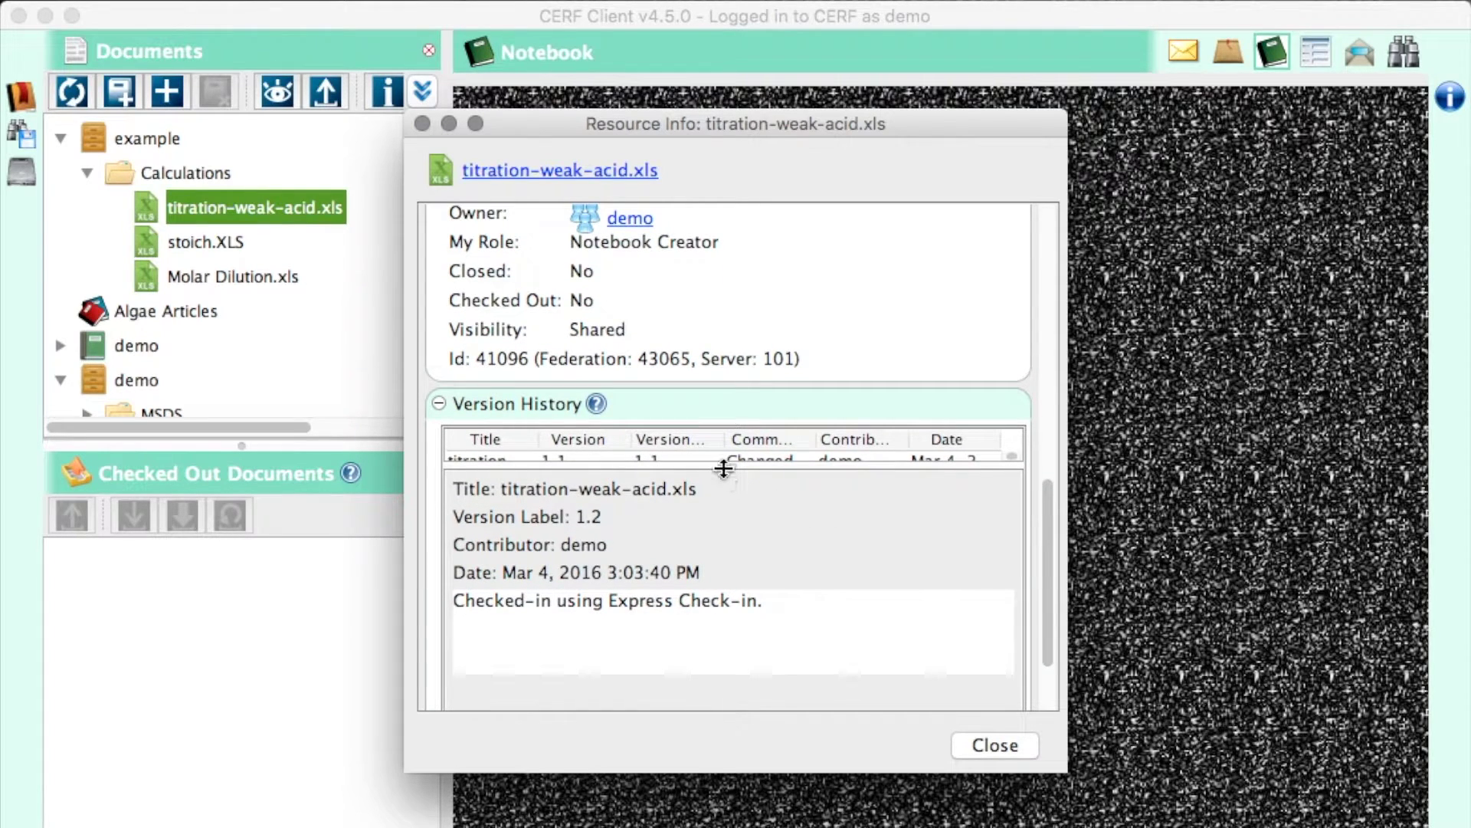
left_click_drag(723, 468, 716, 664)
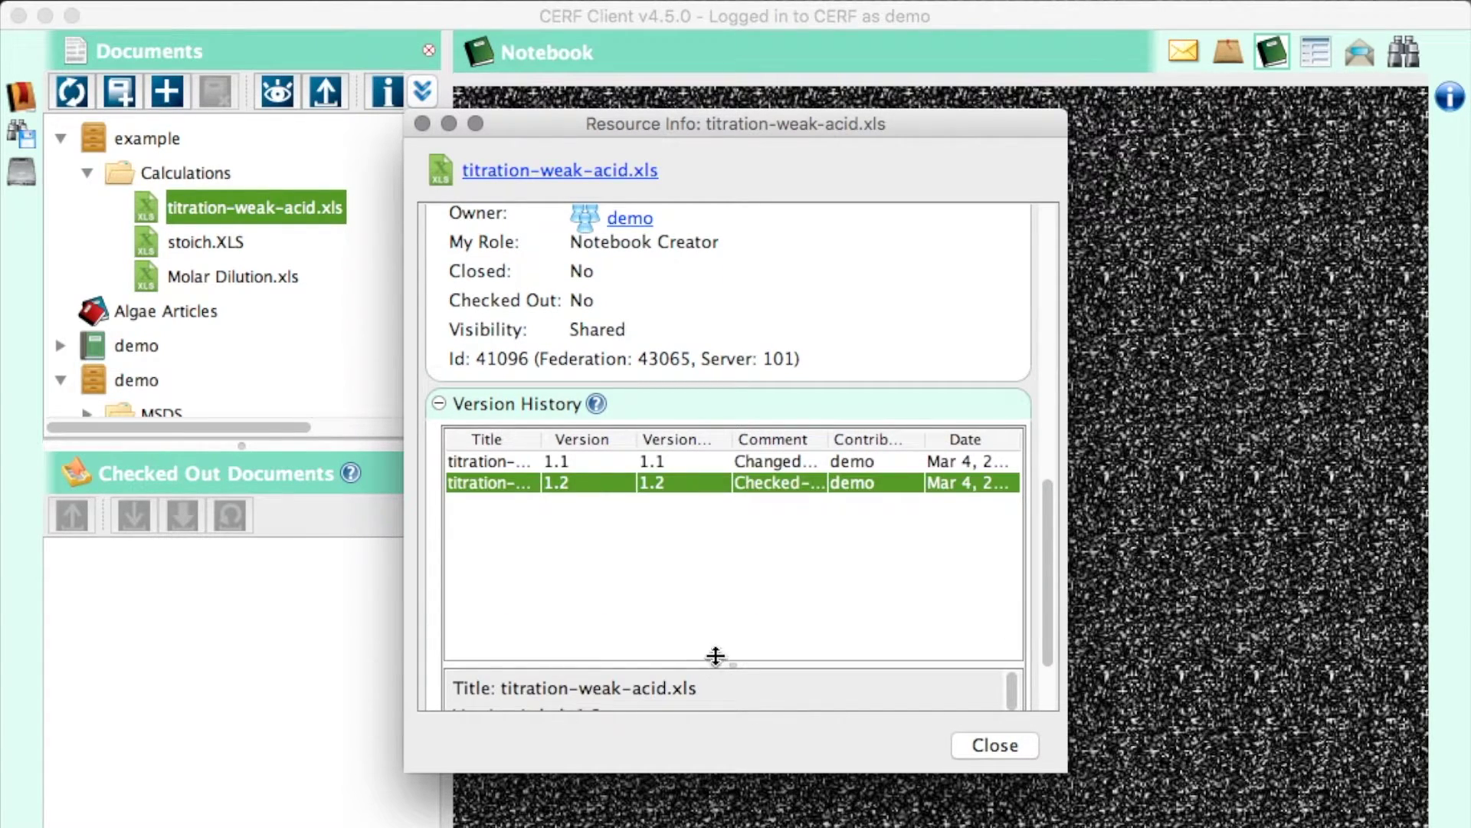
left_click(671, 460)
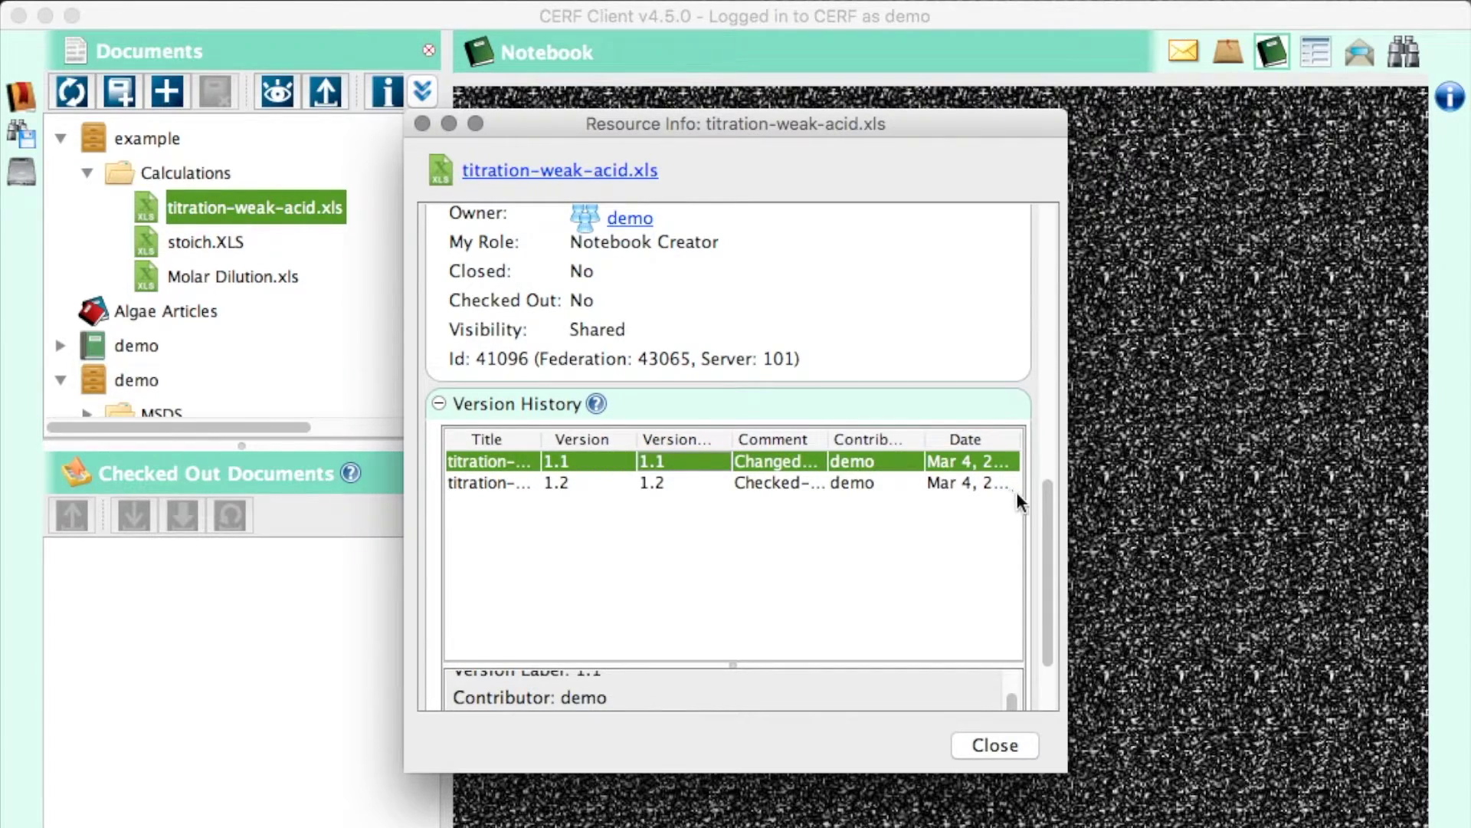
left_click_drag(1048, 499, 1050, 283)
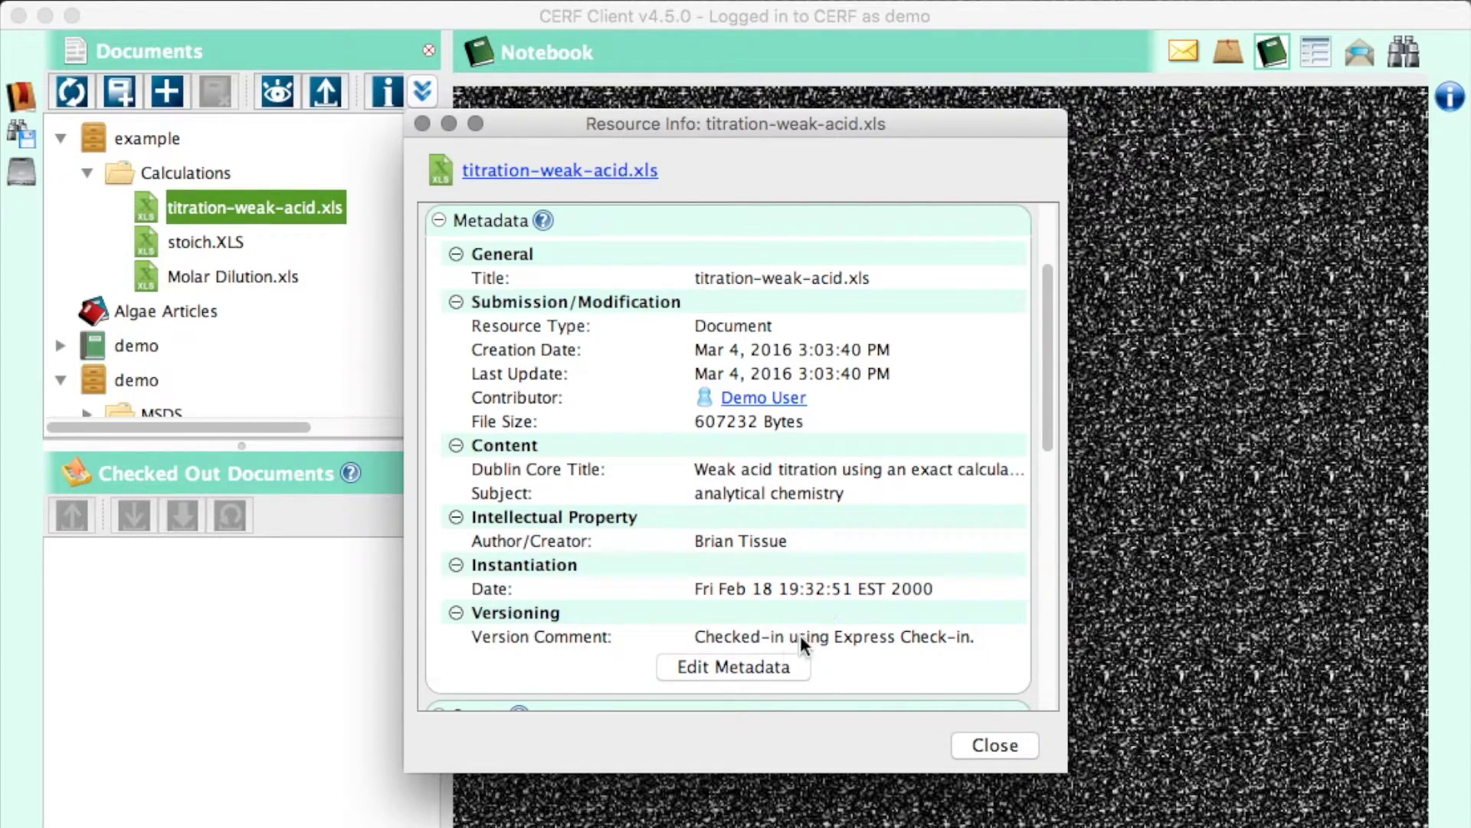
left_click(962, 739)
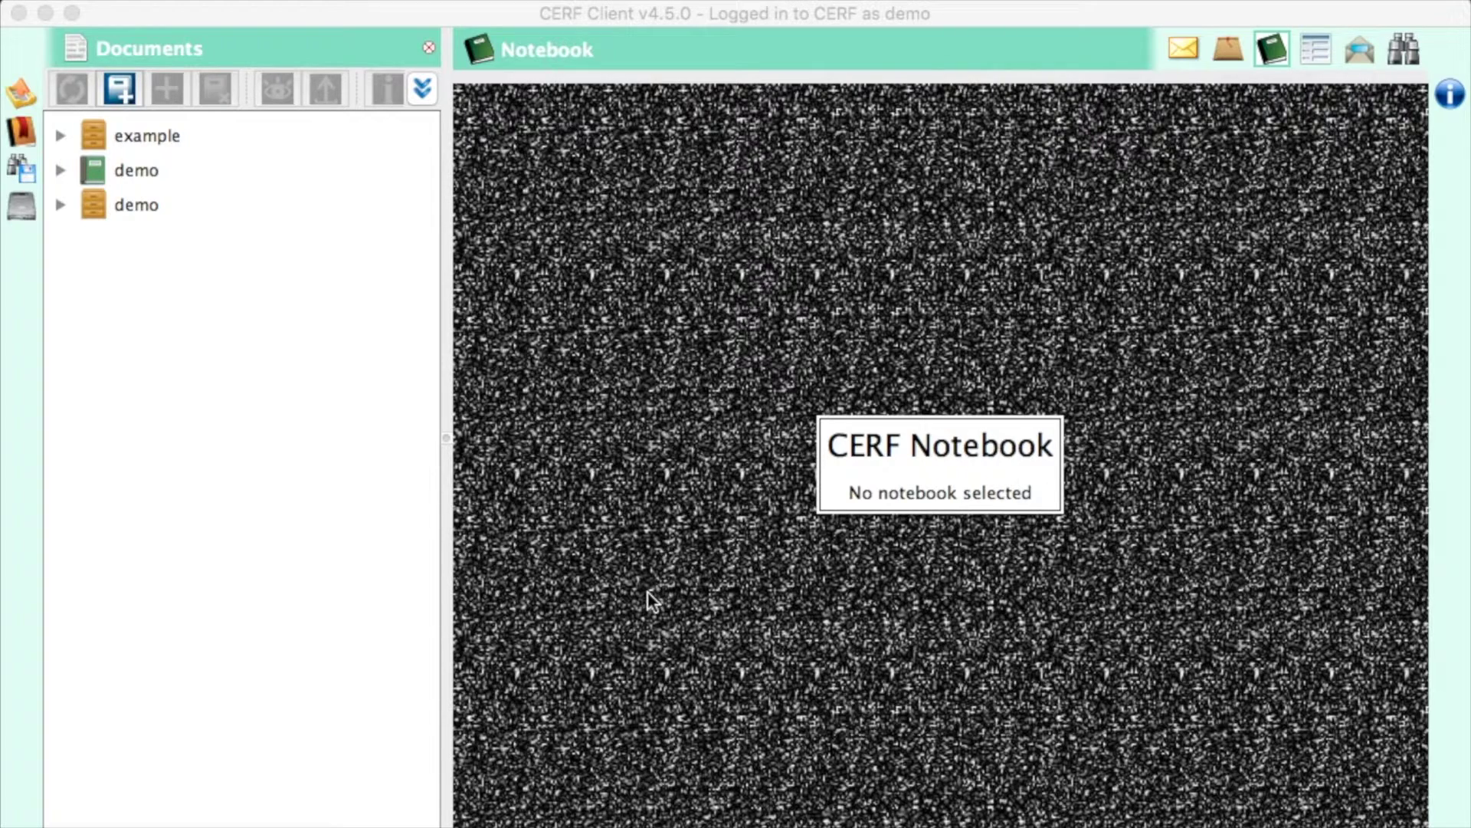
- Display 1. Page of the demo notebook's first Section and select its Abstract entry
left_click(61, 170)
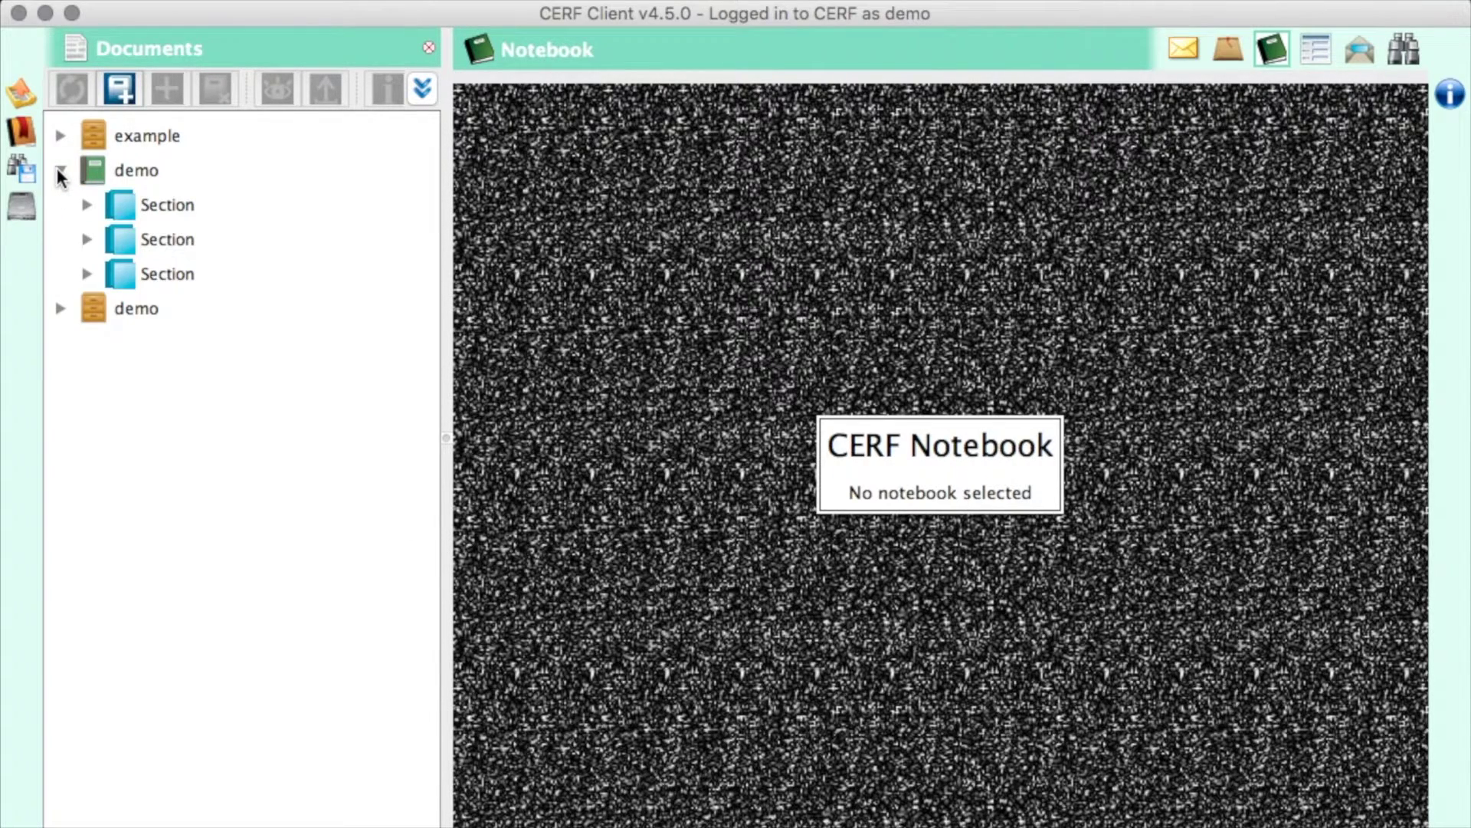
left_click(87, 205)
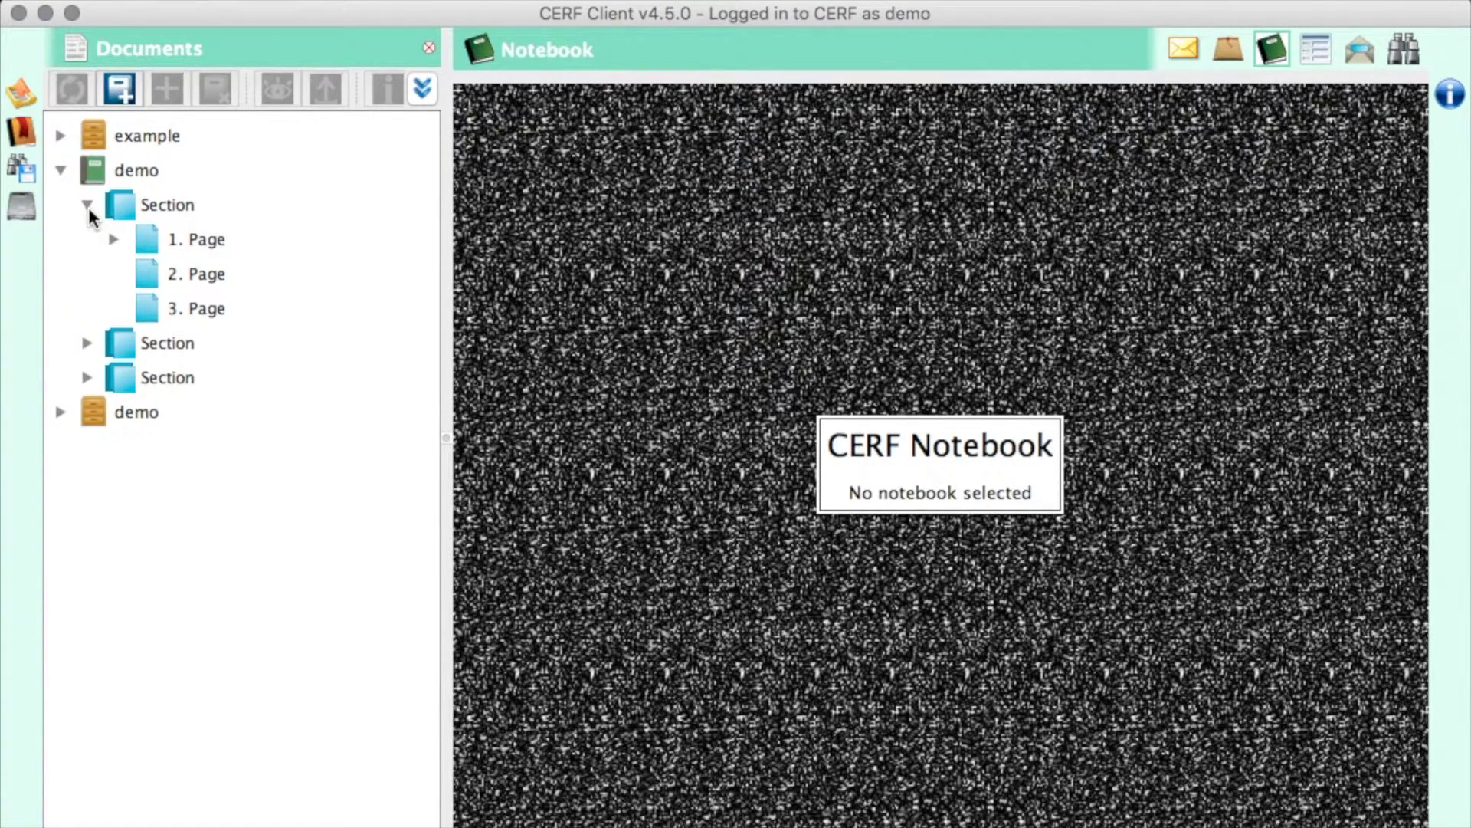
left_click(199, 238)
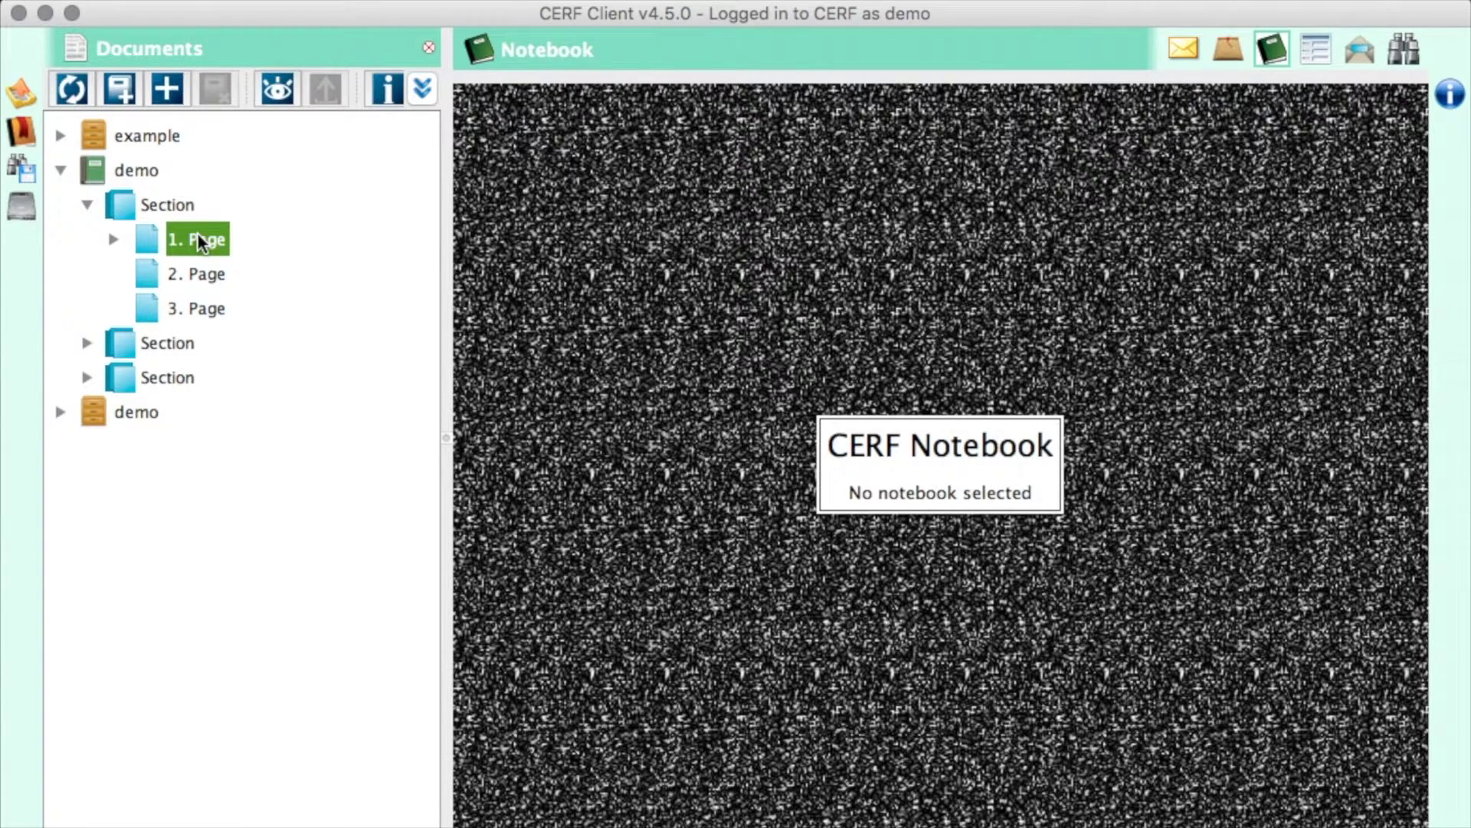
left_click(276, 90)
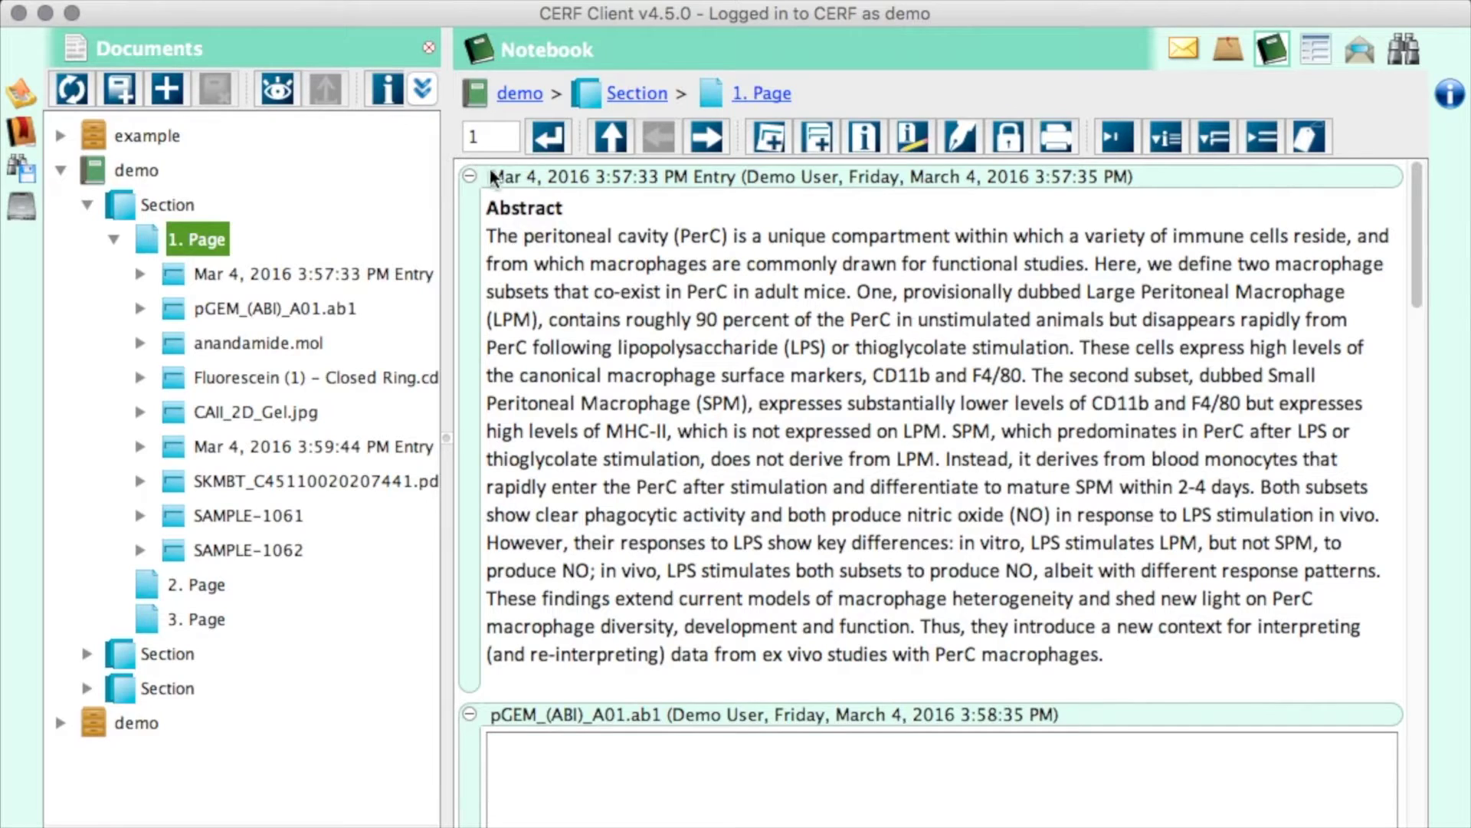
left_click(587, 173)
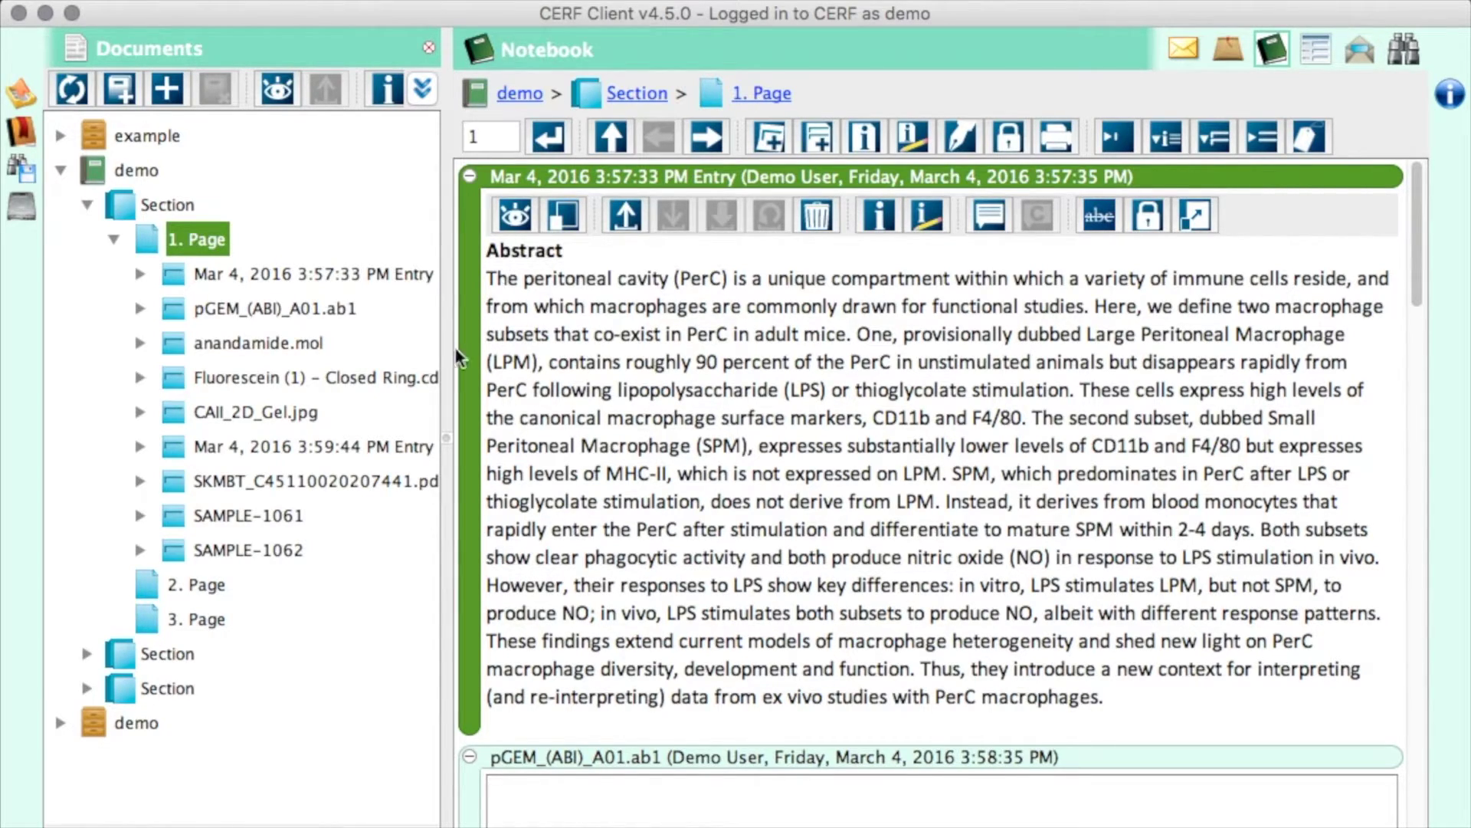
- Show the blank 2. Page, starting a text entry on it and then cancelling it
left_click(185, 582)
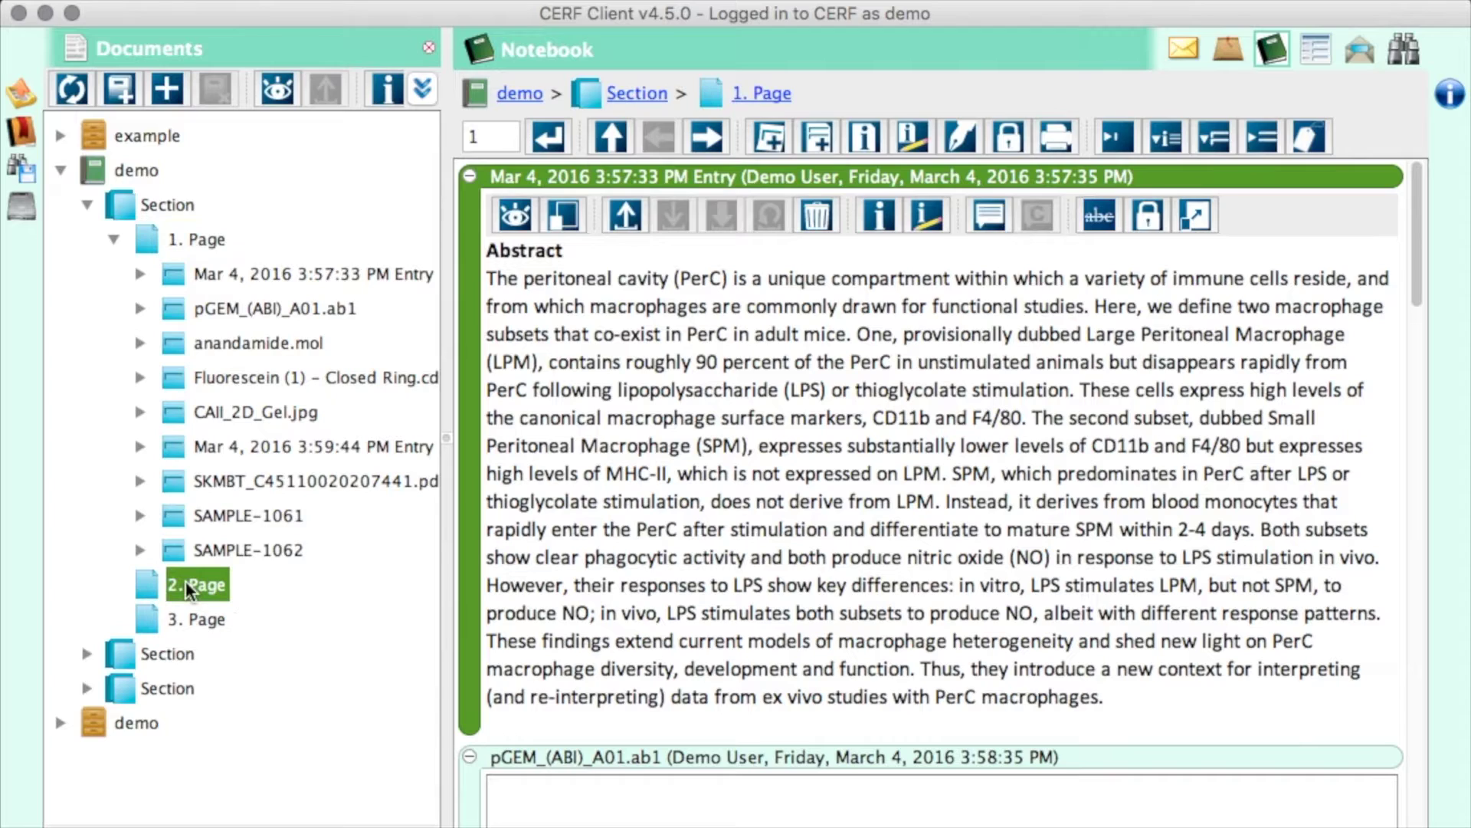
left_click(275, 90)
double_click(733, 354)
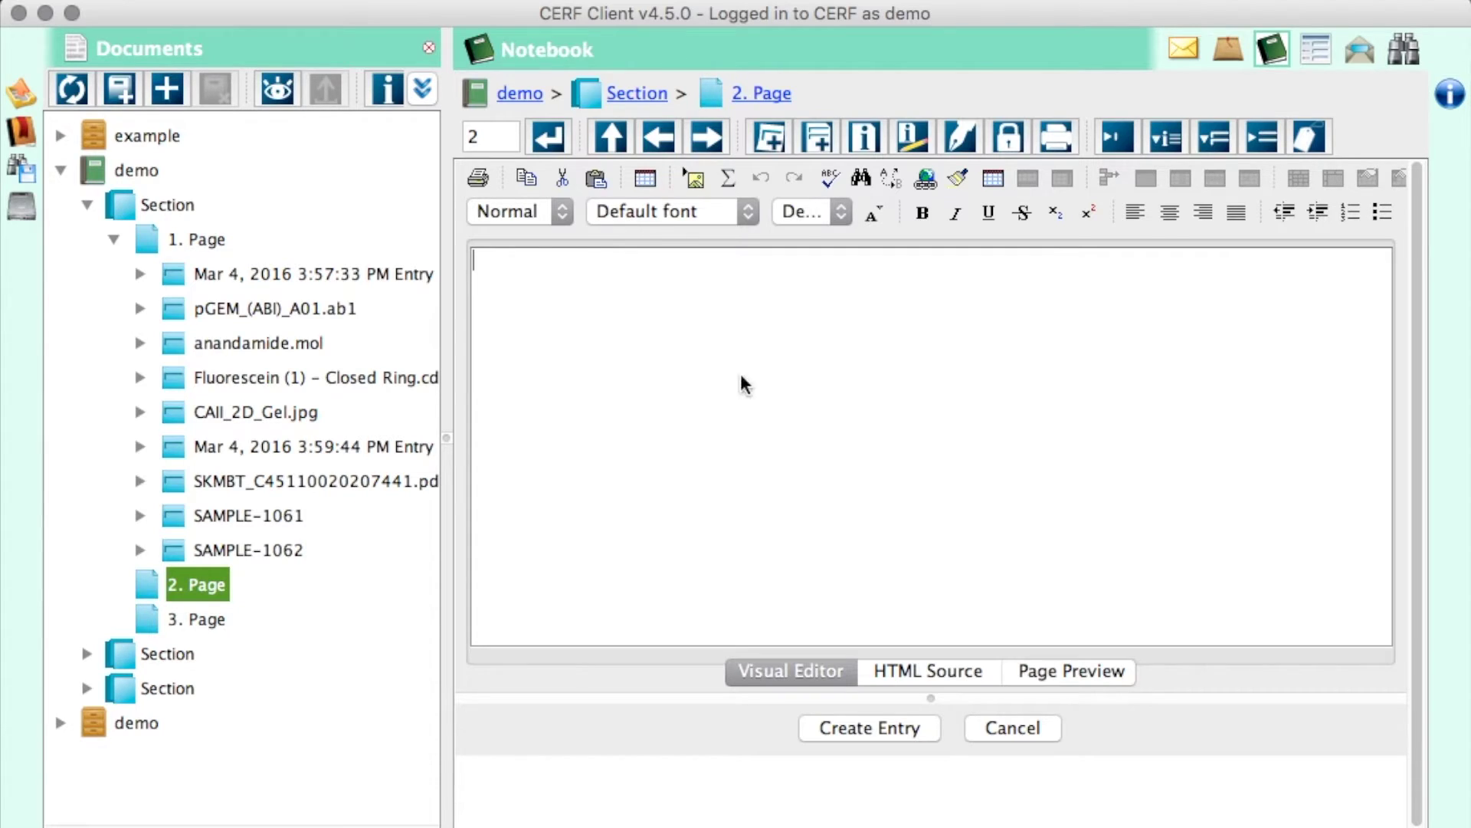
left_click(1019, 728)
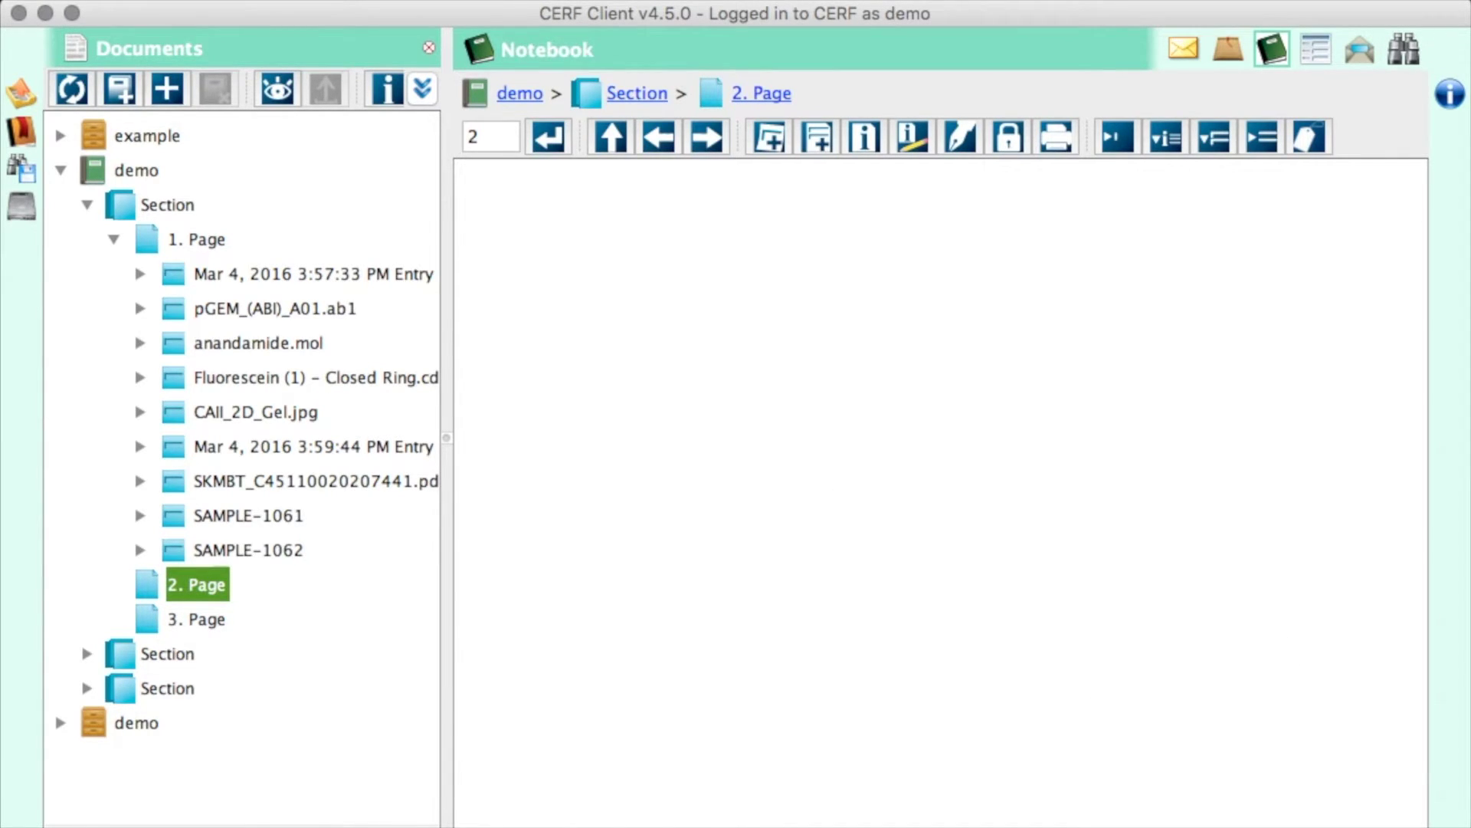
- Add example experiment.docx as an entry on page 2
left_click_drag(1449, 437, 1211, 459)
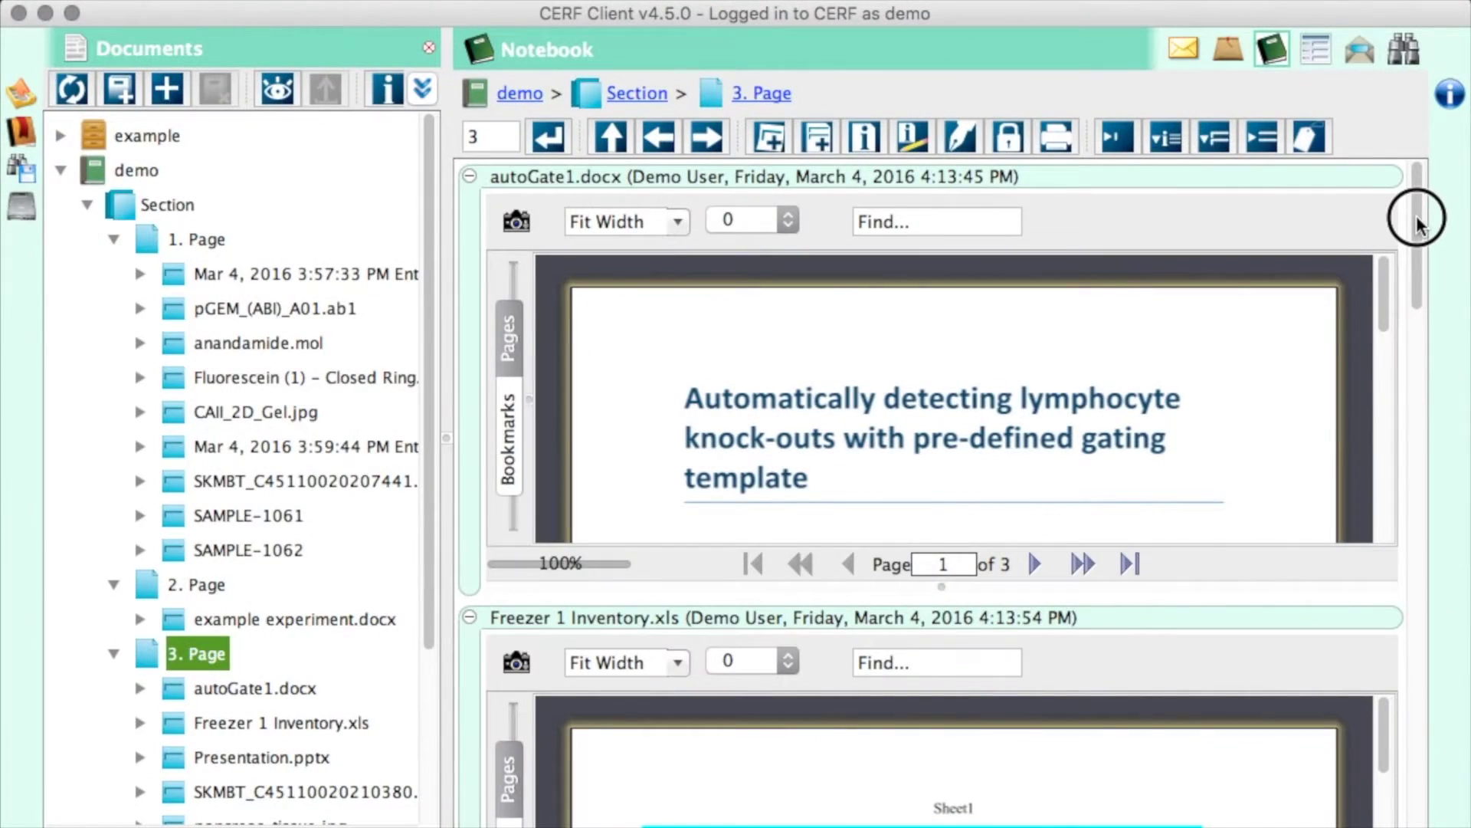
left_click_drag(1416, 215, 1423, 308)
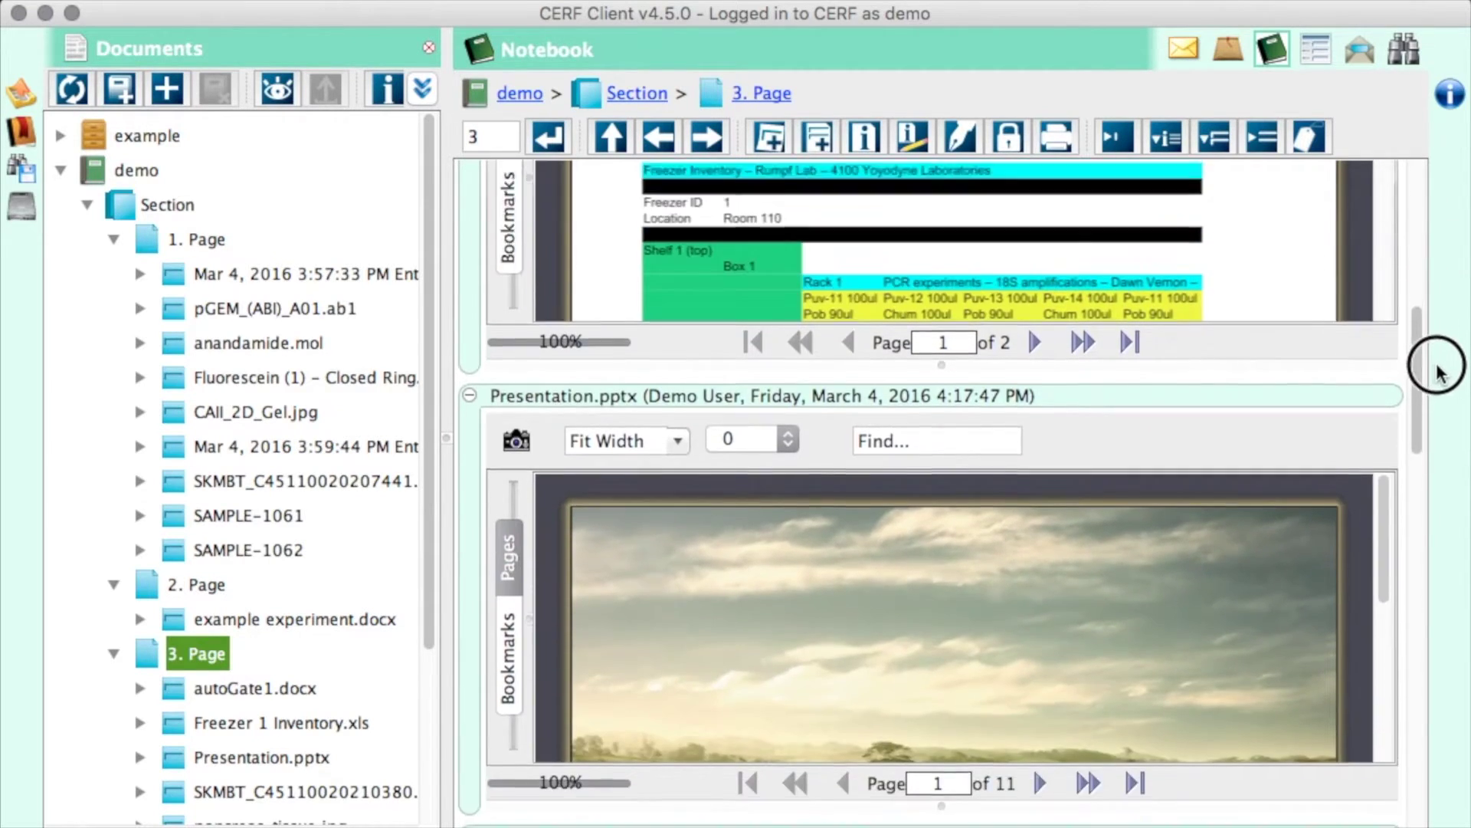
mouse_move(1438, 373)
left_mouse_down()
mouse_move(1438, 476)
mouse_move(1465, 546)
mouse_move(1468, 774)
left_mouse_up()
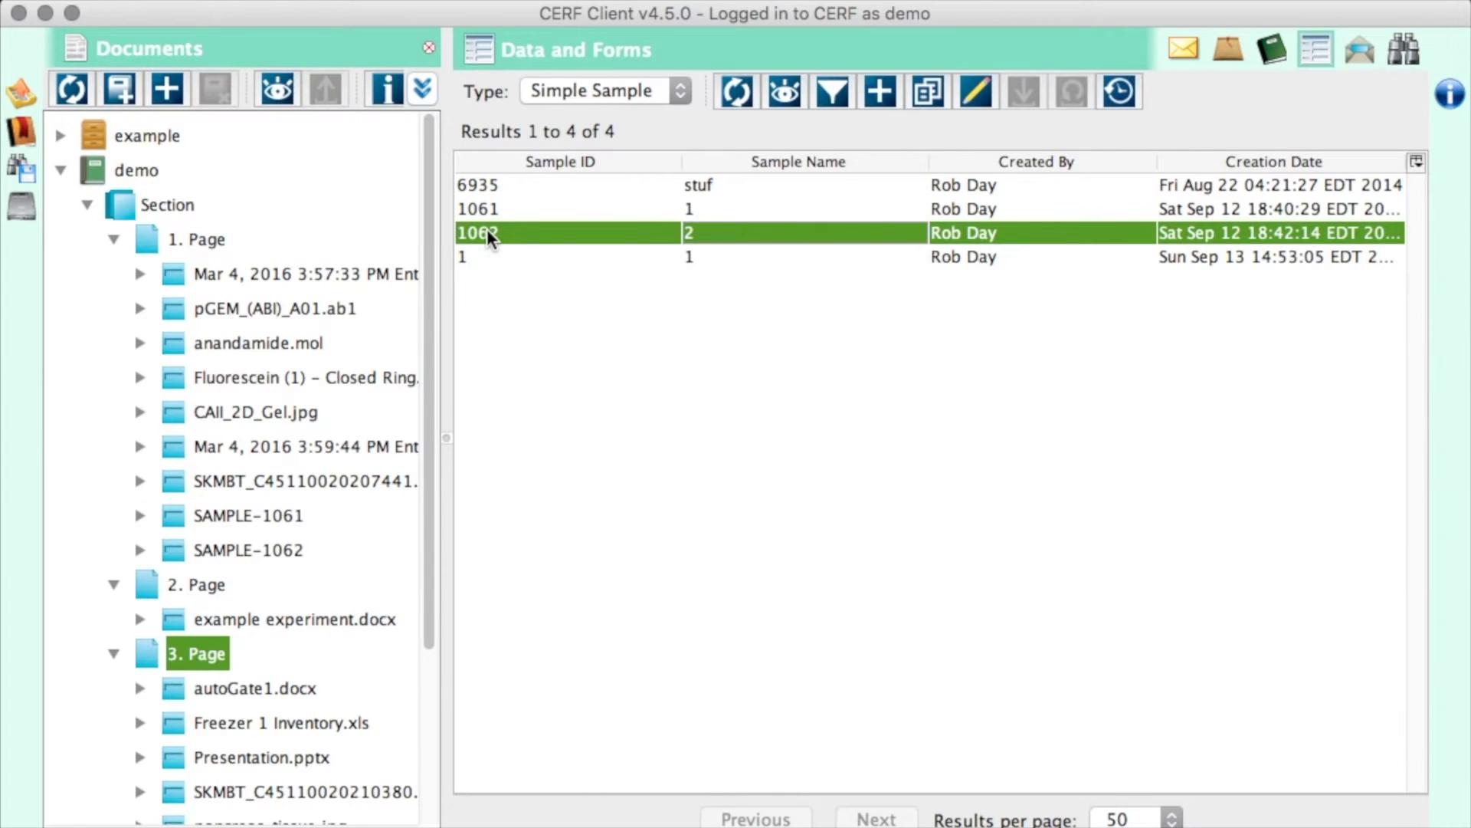
- Place the sample 1062 record as a new entry at the bottom of page 3
left_click(703, 231)
left_click(1272, 49)
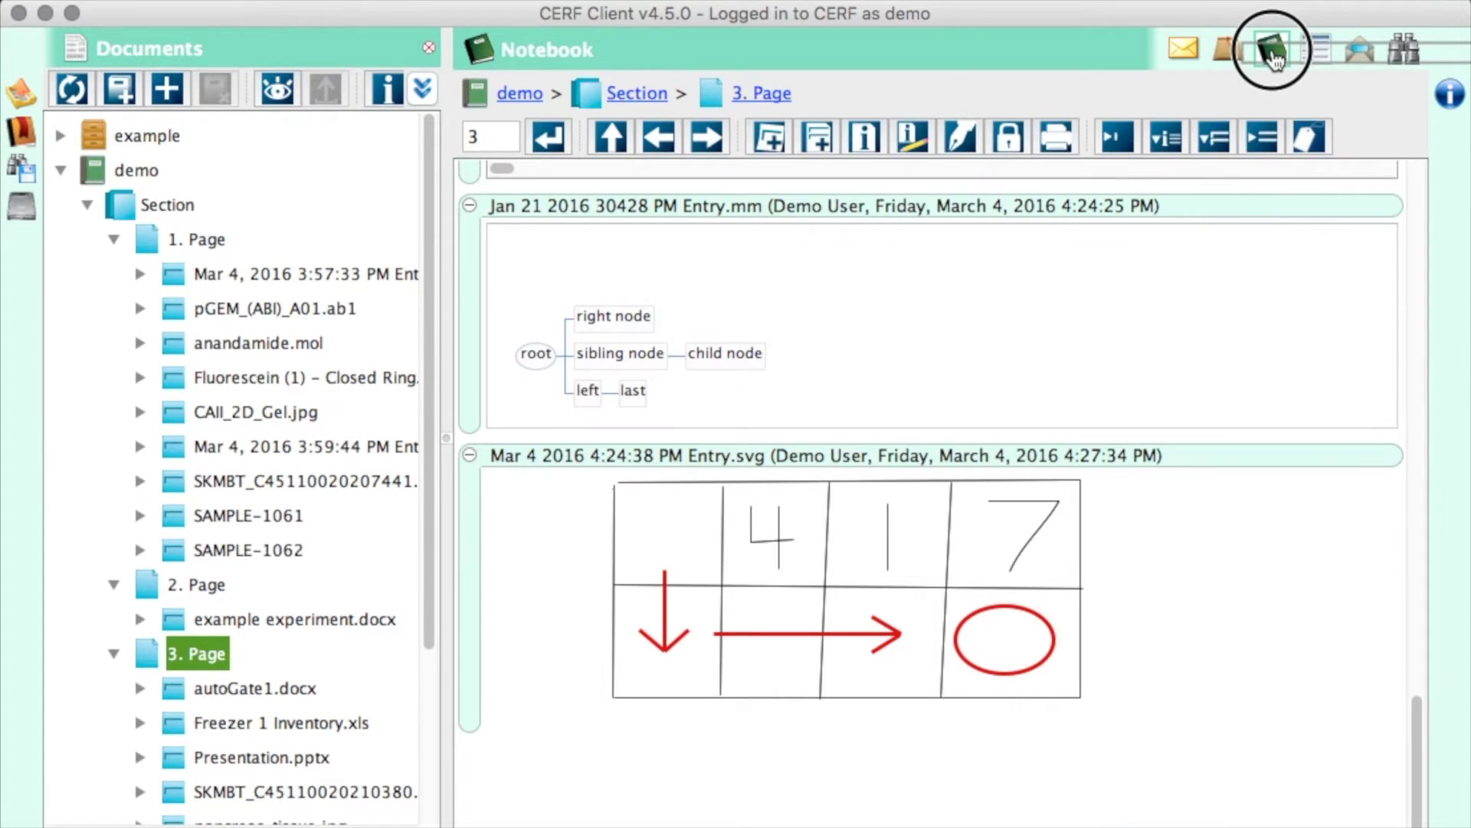
left_click_drag(1223, 245, 903, 805)
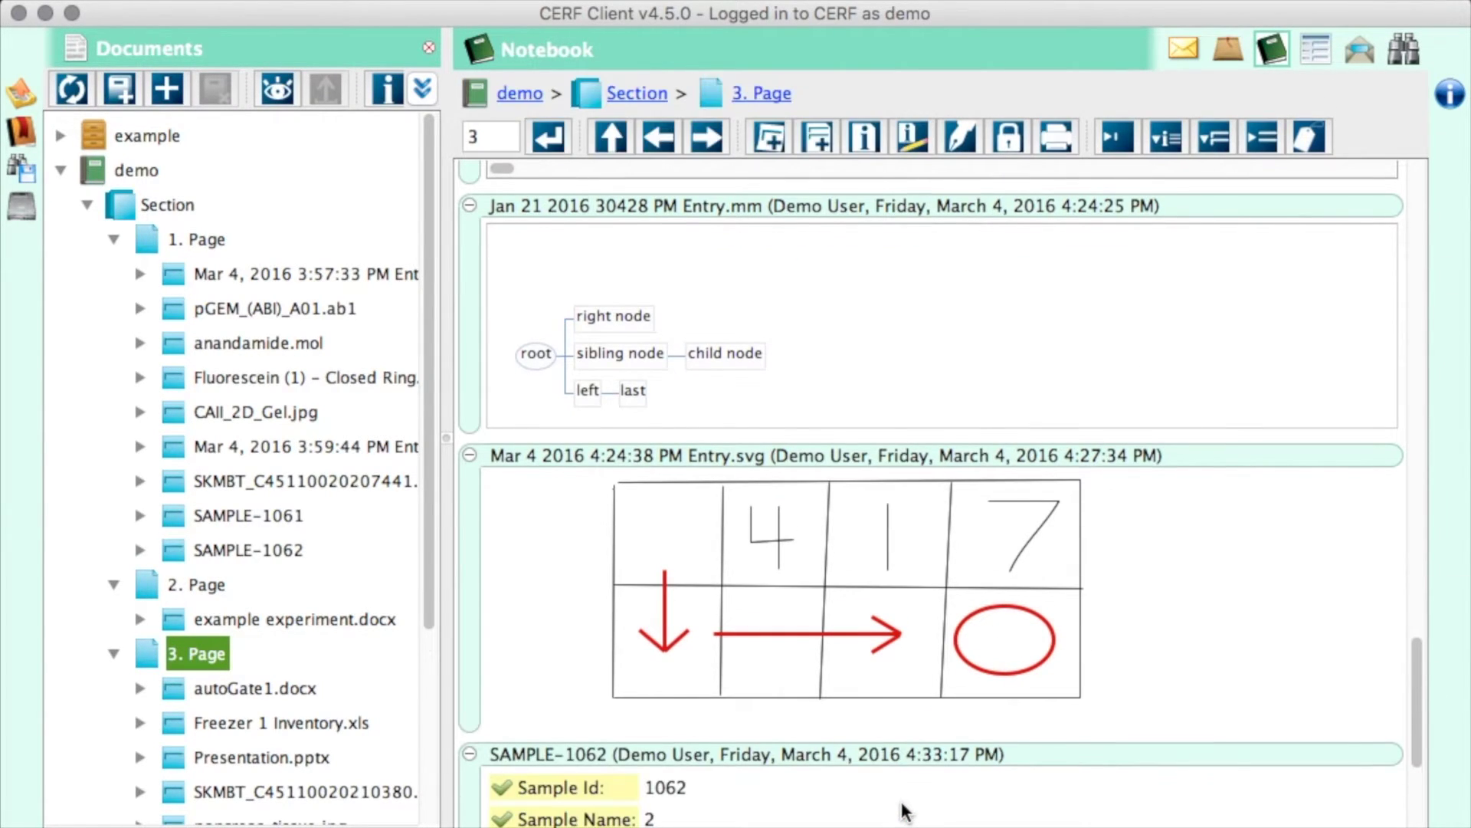
left_click_drag(1416, 651, 1419, 734)
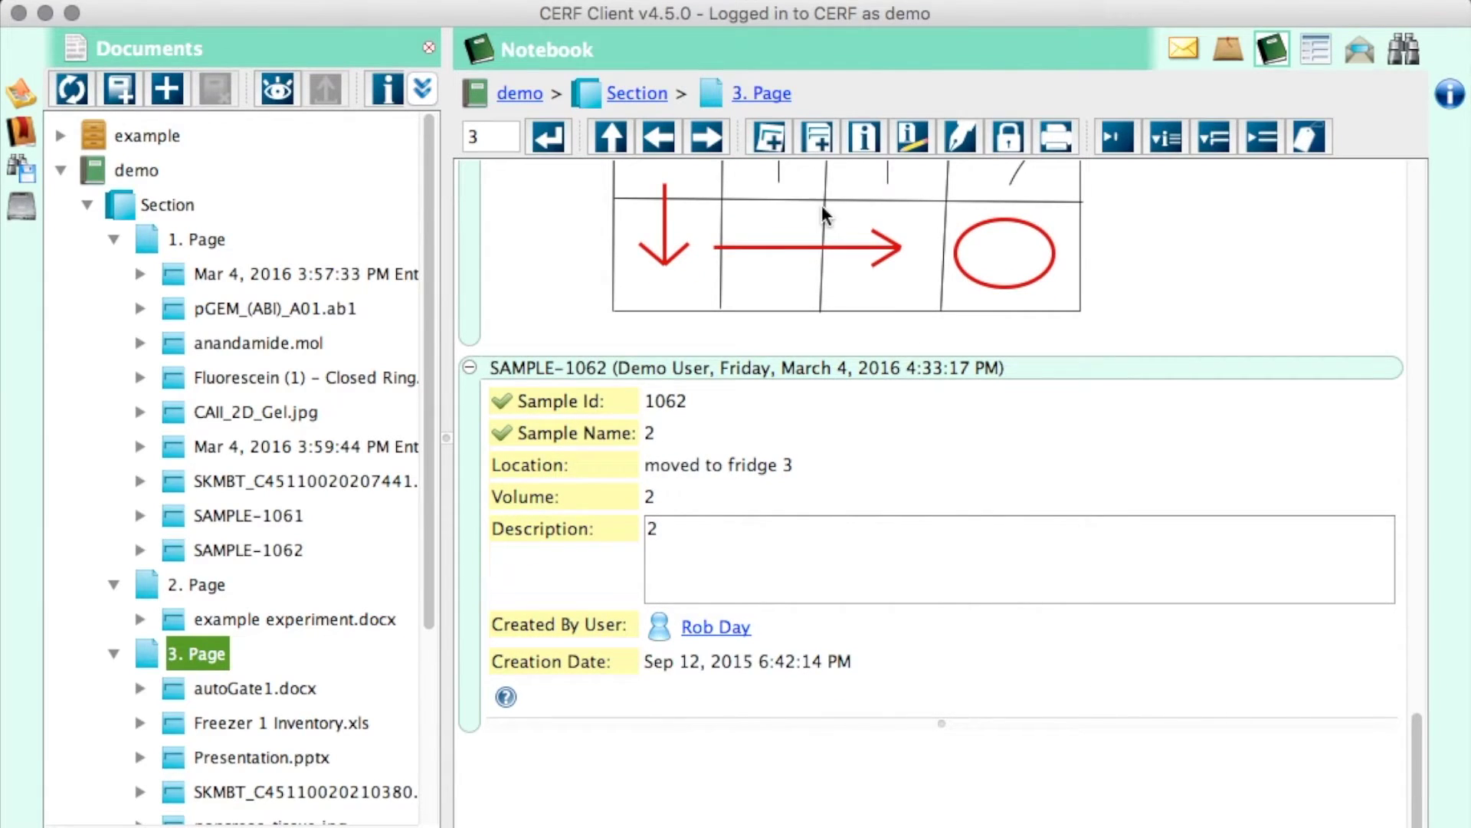
left_click(767, 138)
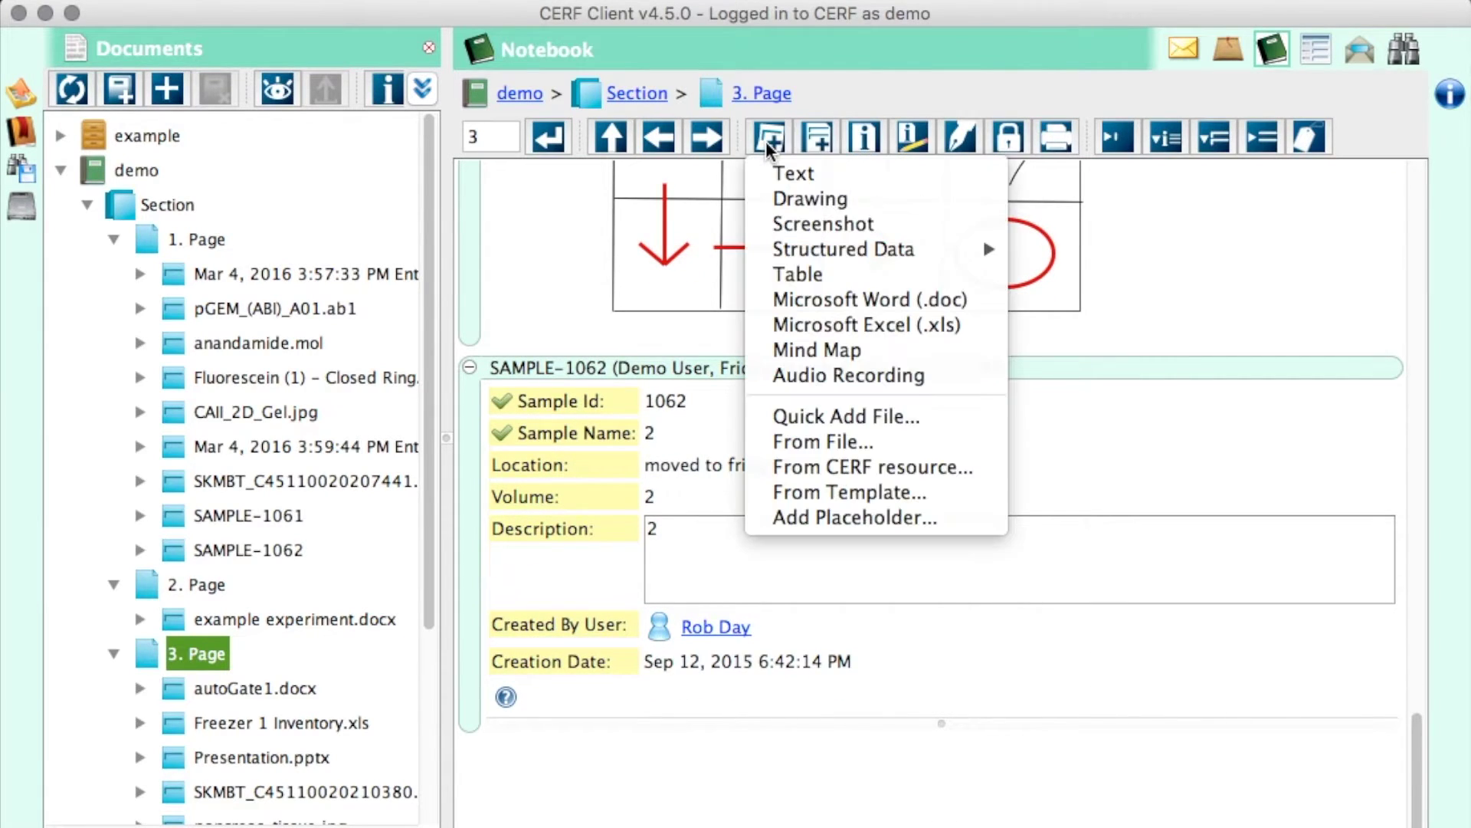
- Add an Audio Recording entry to page 3 and record a short clip into it
left_click(829, 372)
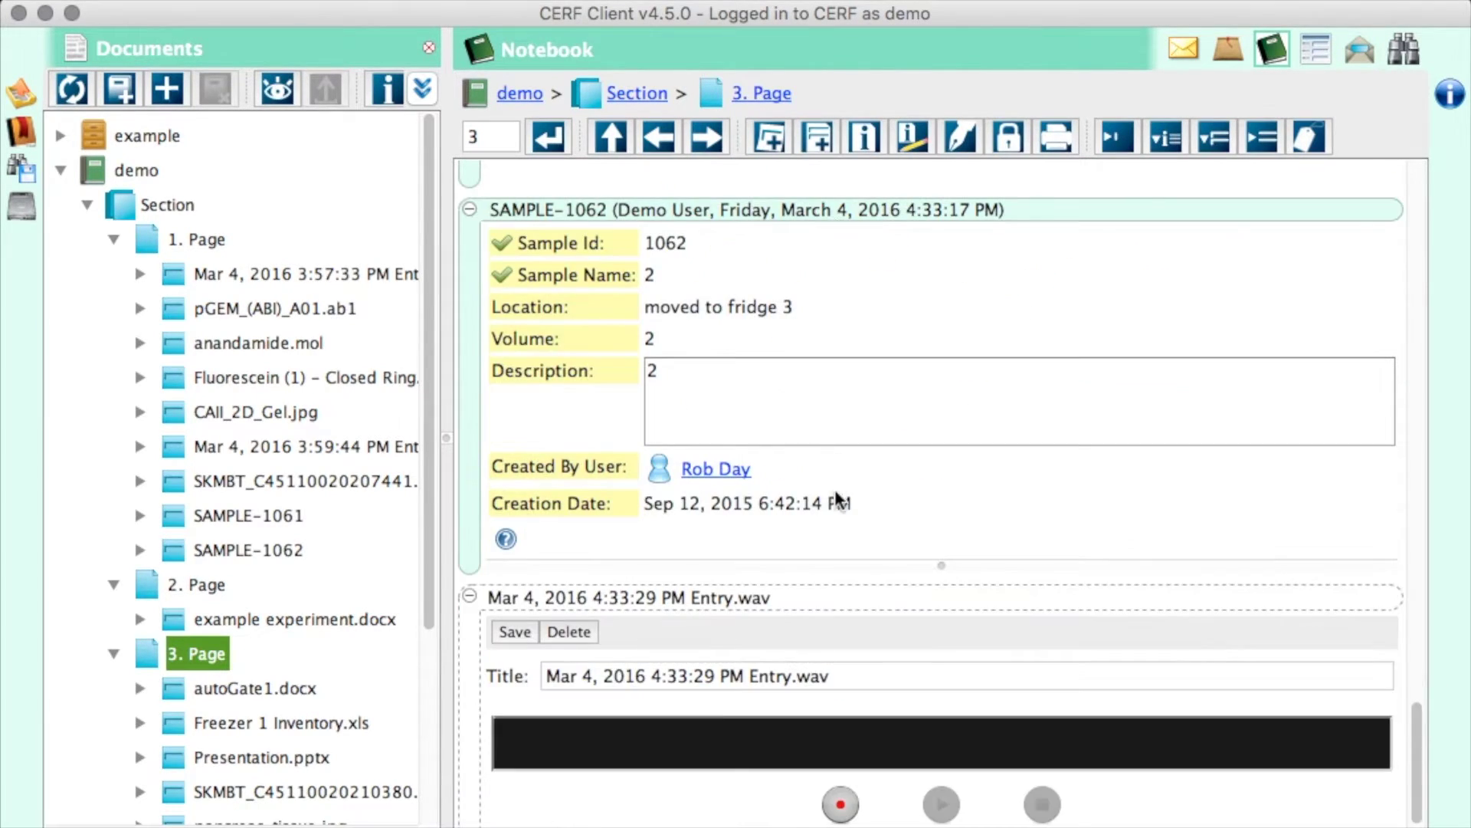
left_click(841, 804)
left_click(1046, 808)
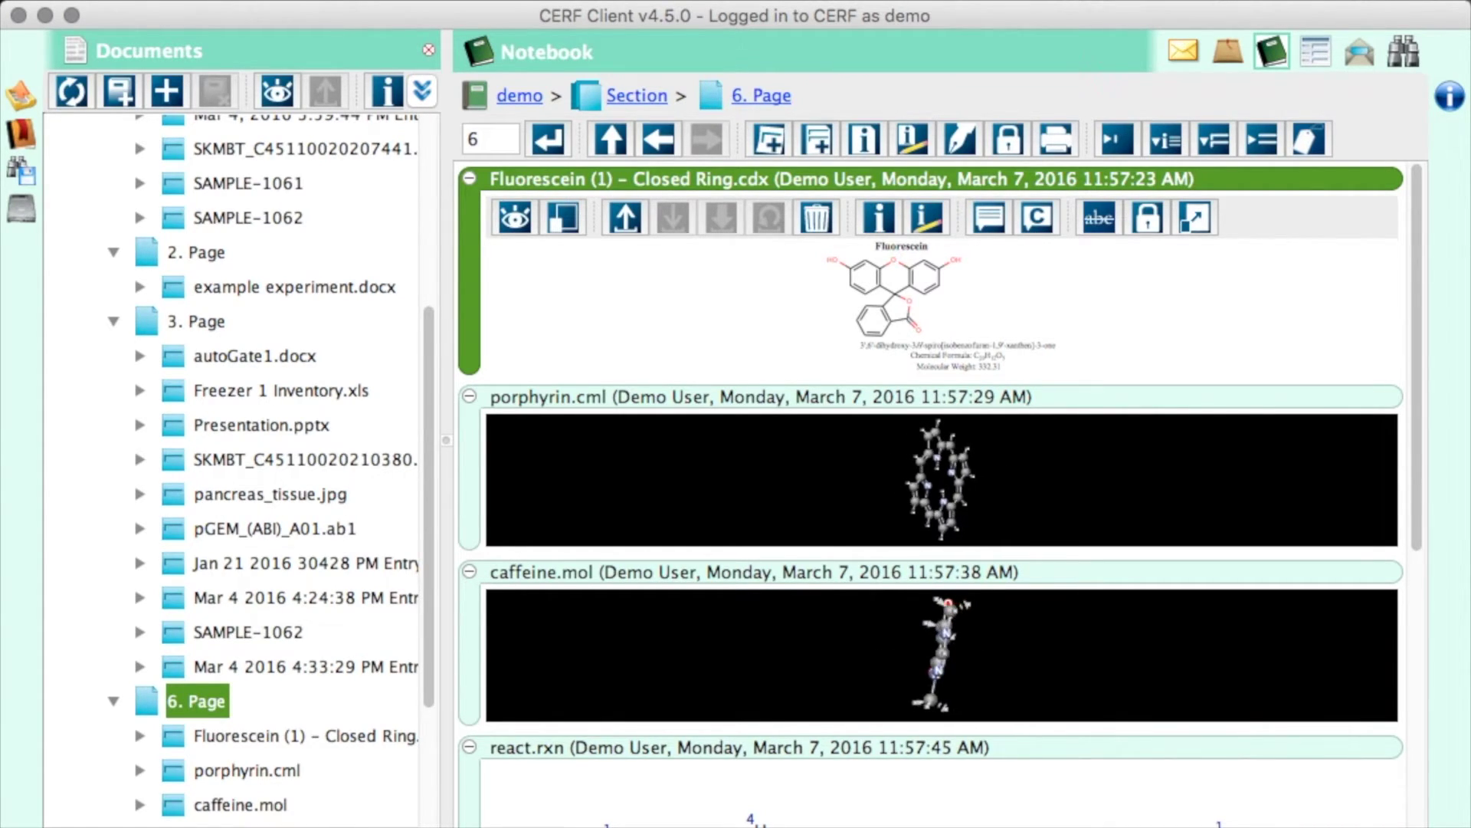
- Scroll through page 6's chemistry entries and rotate the react.sdf 3-D model
left_click_drag(1416, 186, 1435, 429)
left_click_drag(1024, 571, 904, 594)
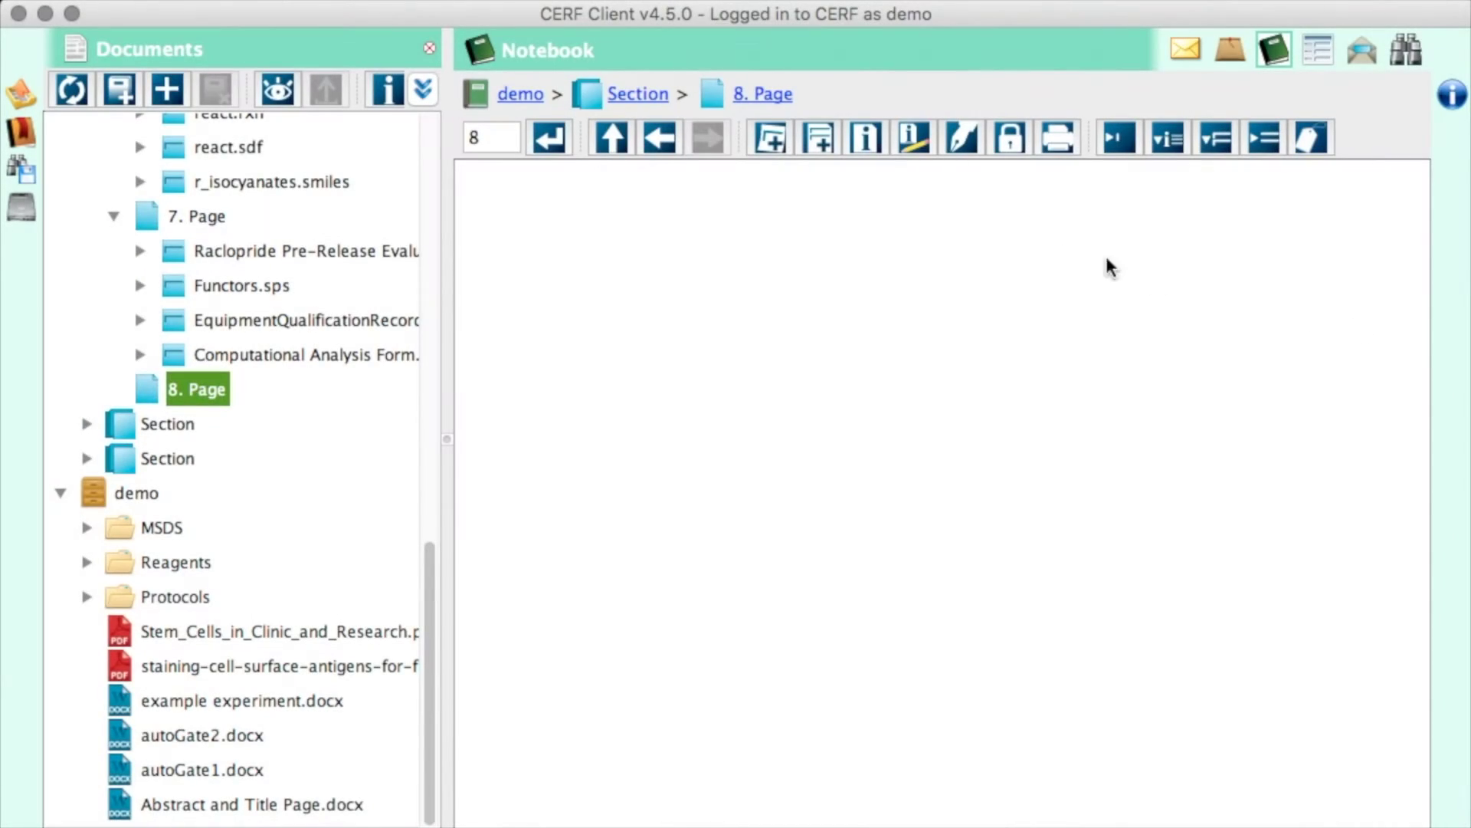
- Add a Table entry to page 8 with the cell-staining PDF linked in cell A2, then scroll
left_click(785, 146)
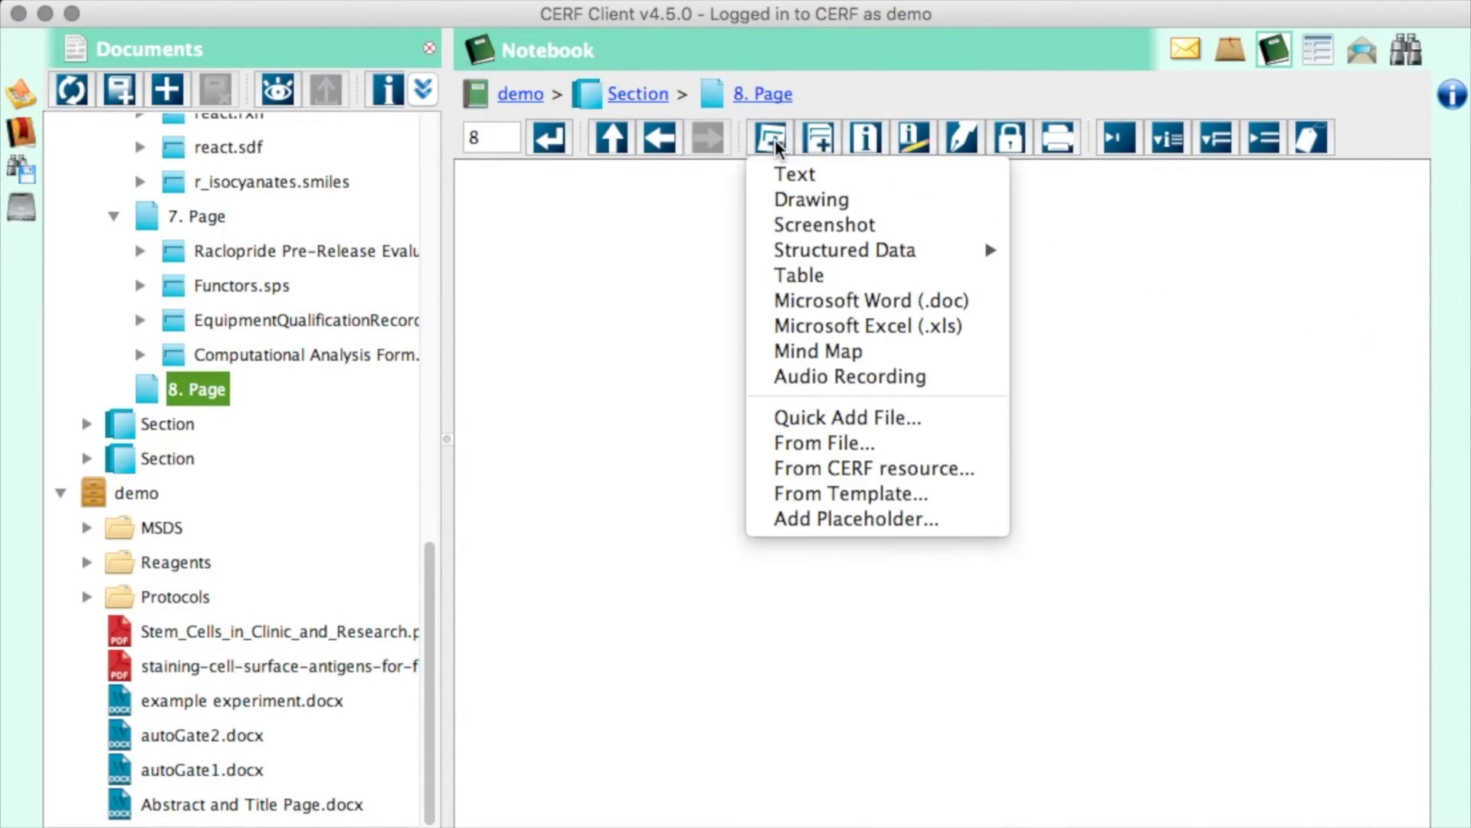
left_click(790, 271)
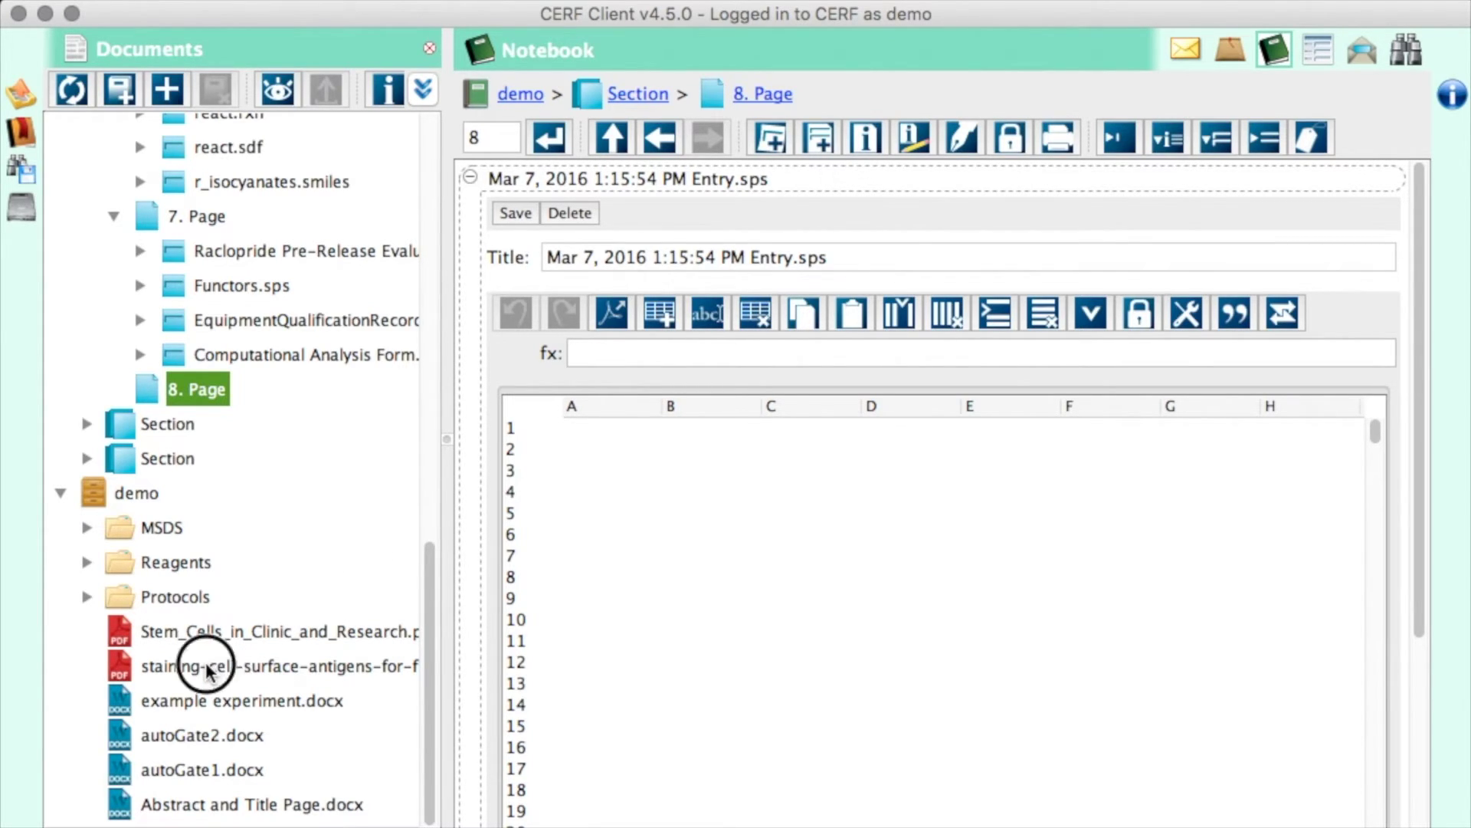
left_click_drag(207, 670, 613, 449)
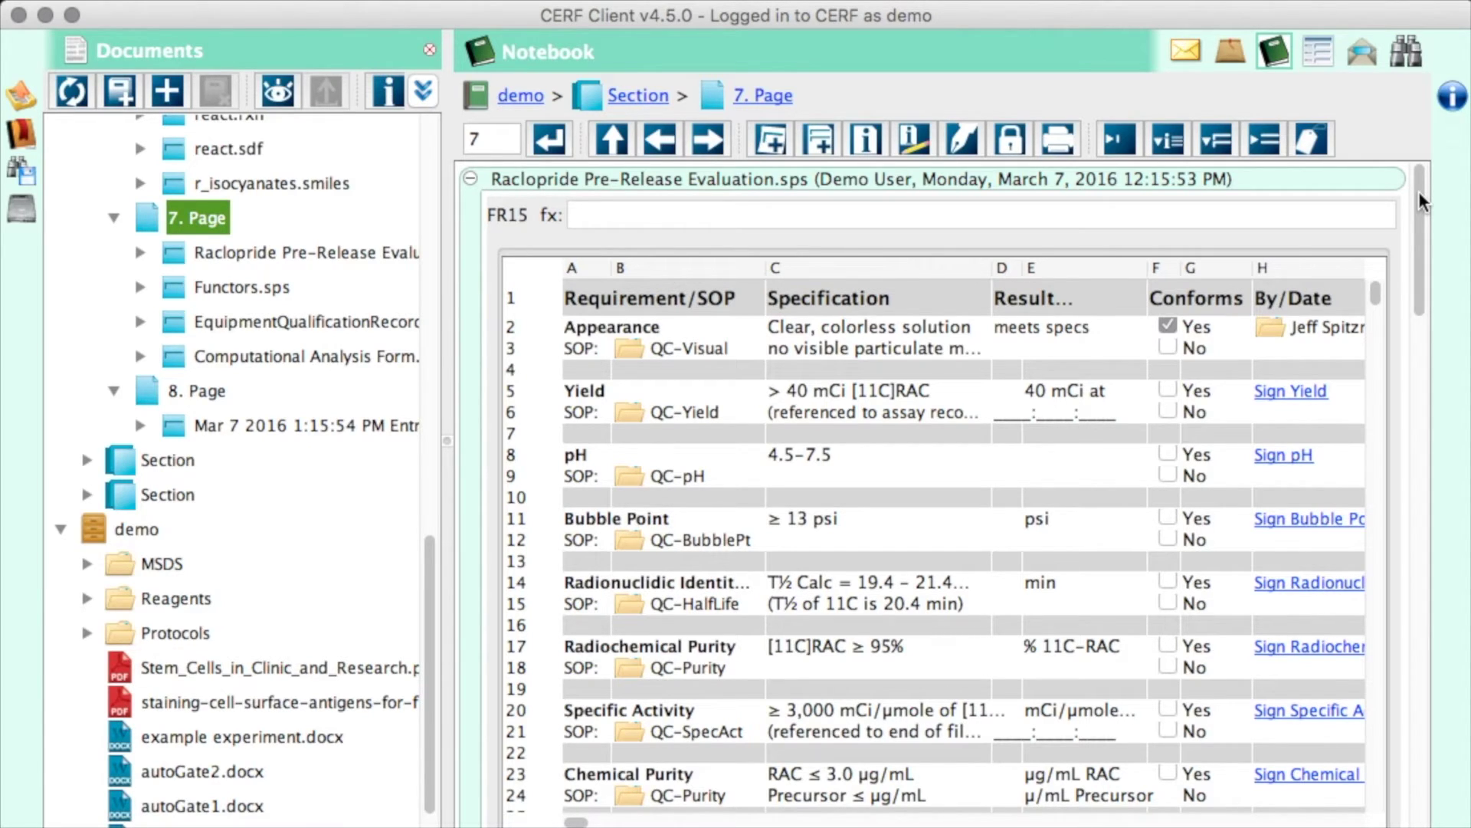
left_click_drag(1419, 199, 1422, 712)
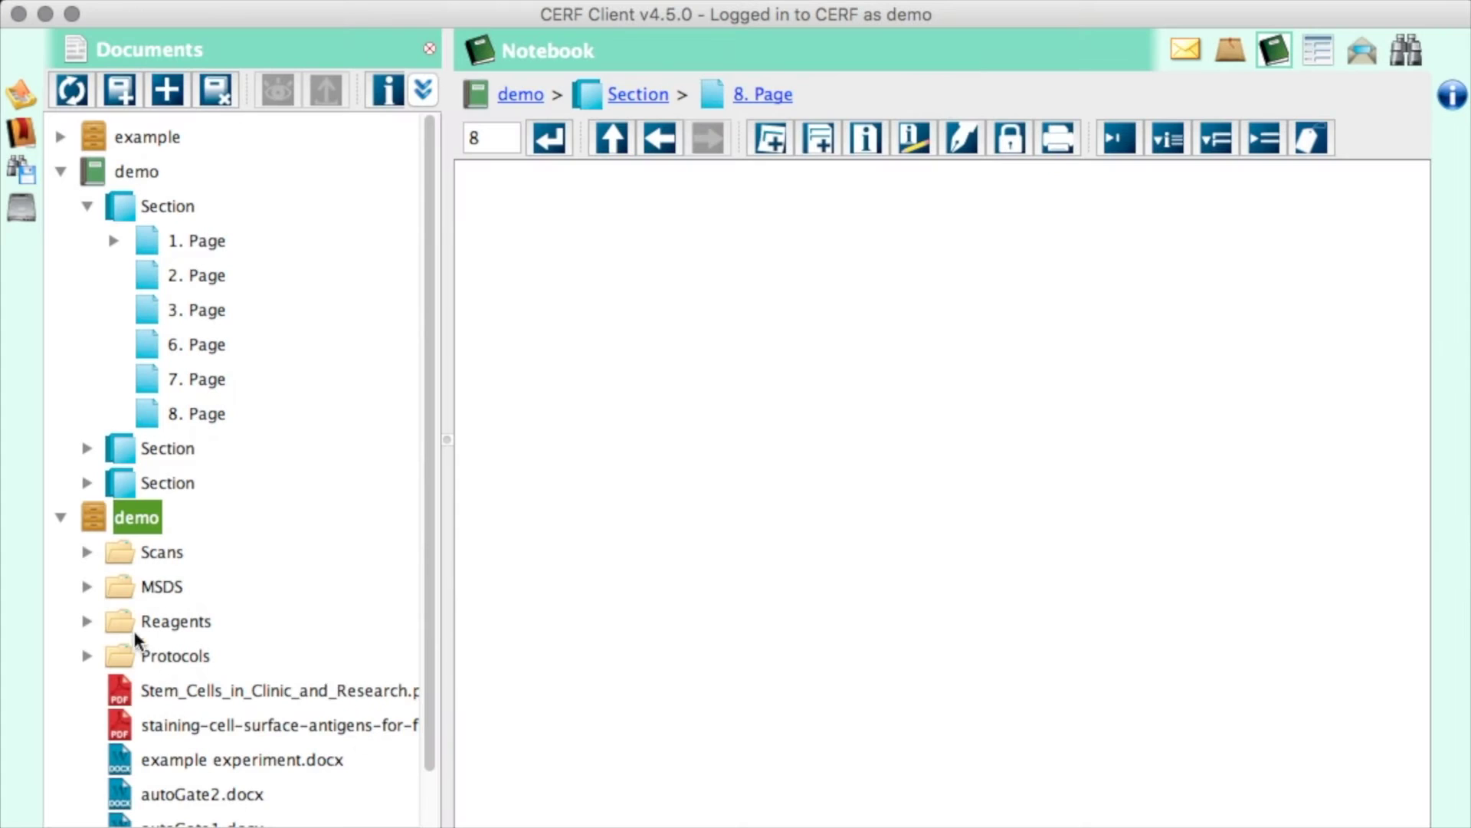
- Paste CT002002062.dcm from the Scans folder onto page 8 as a new entry
left_click(88, 552)
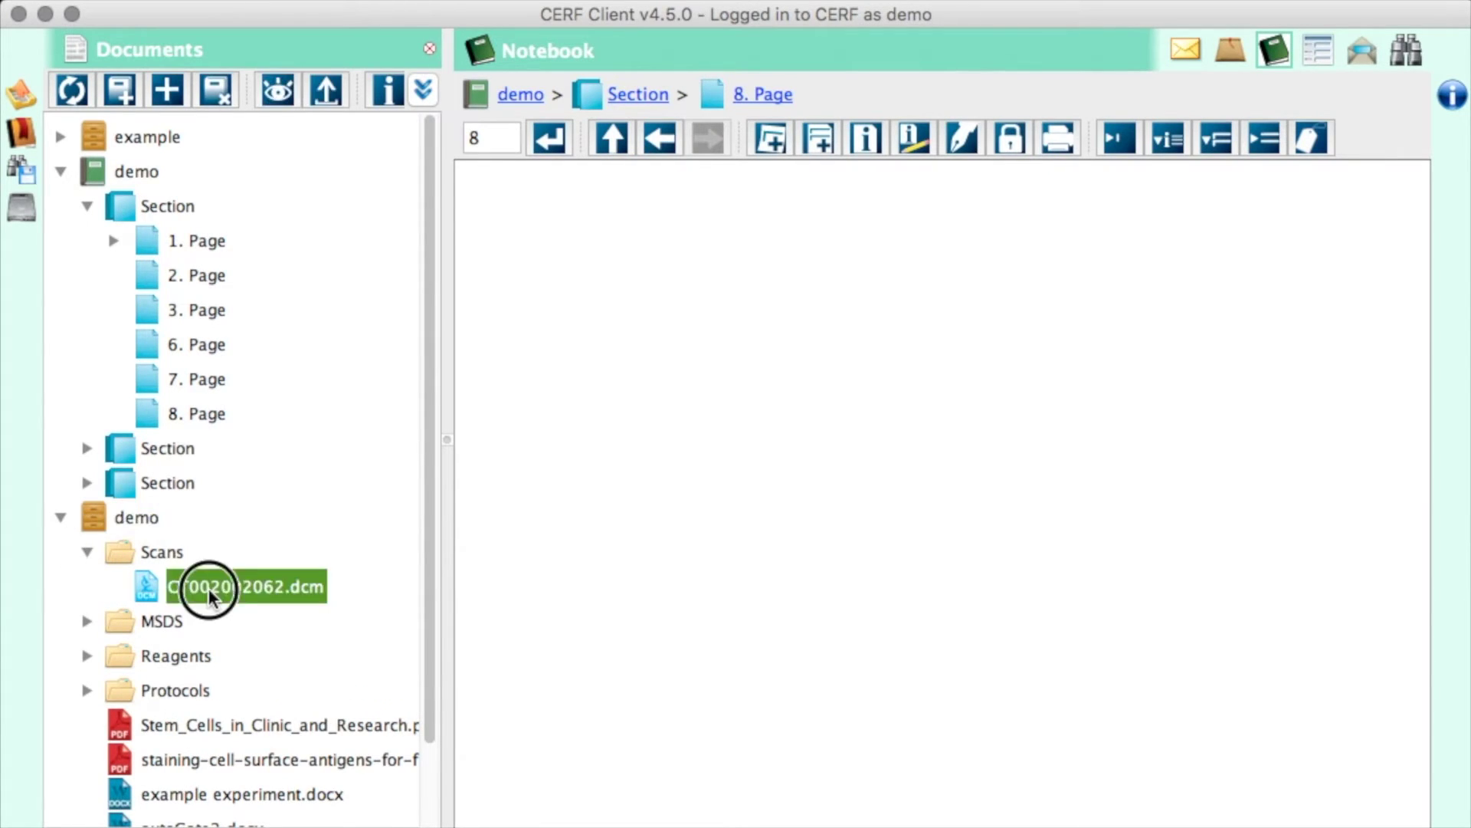
left_click_drag(207, 590, 659, 469)
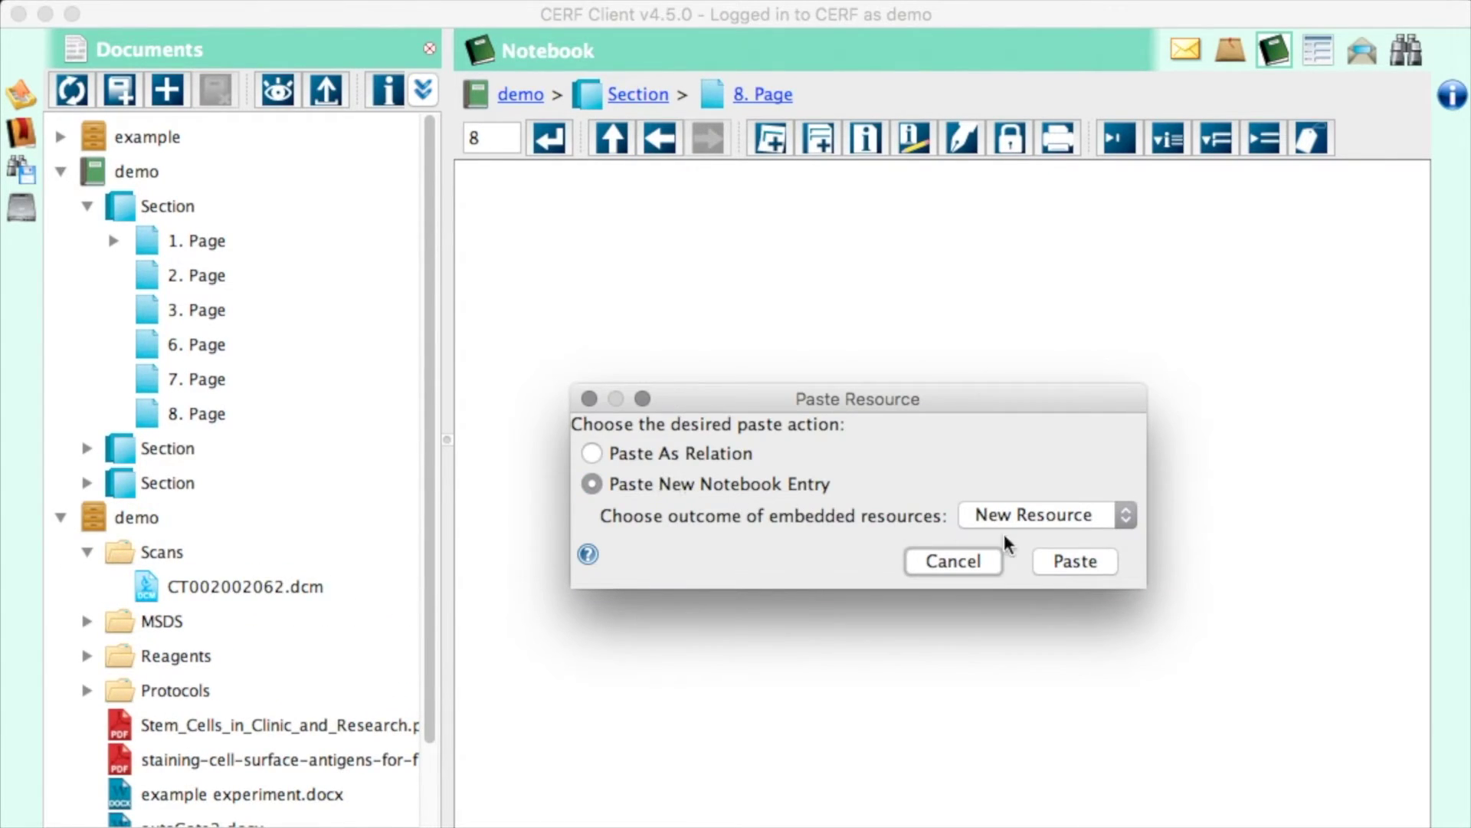
left_click(1060, 559)
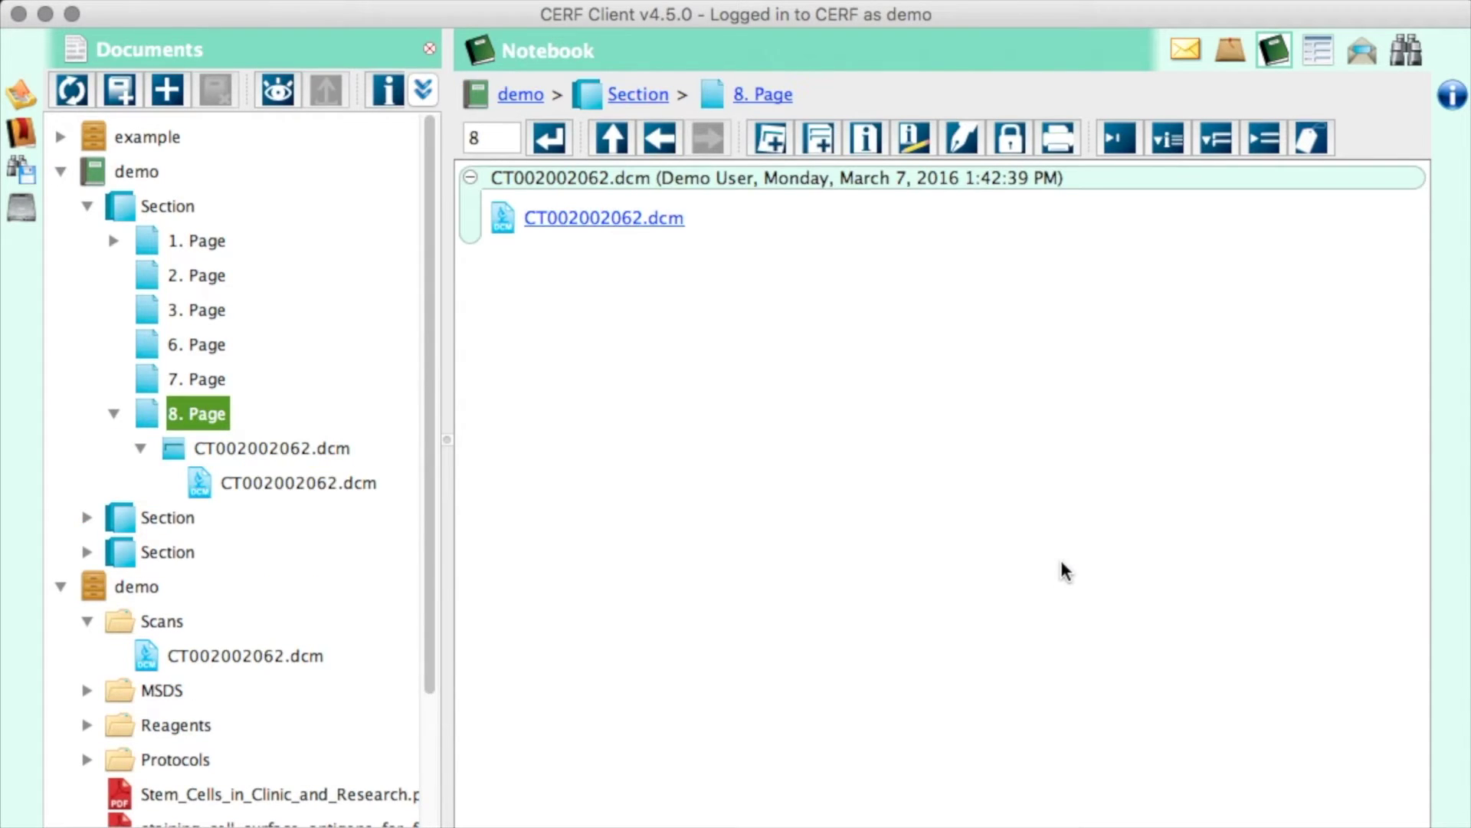
left_click(723, 179)
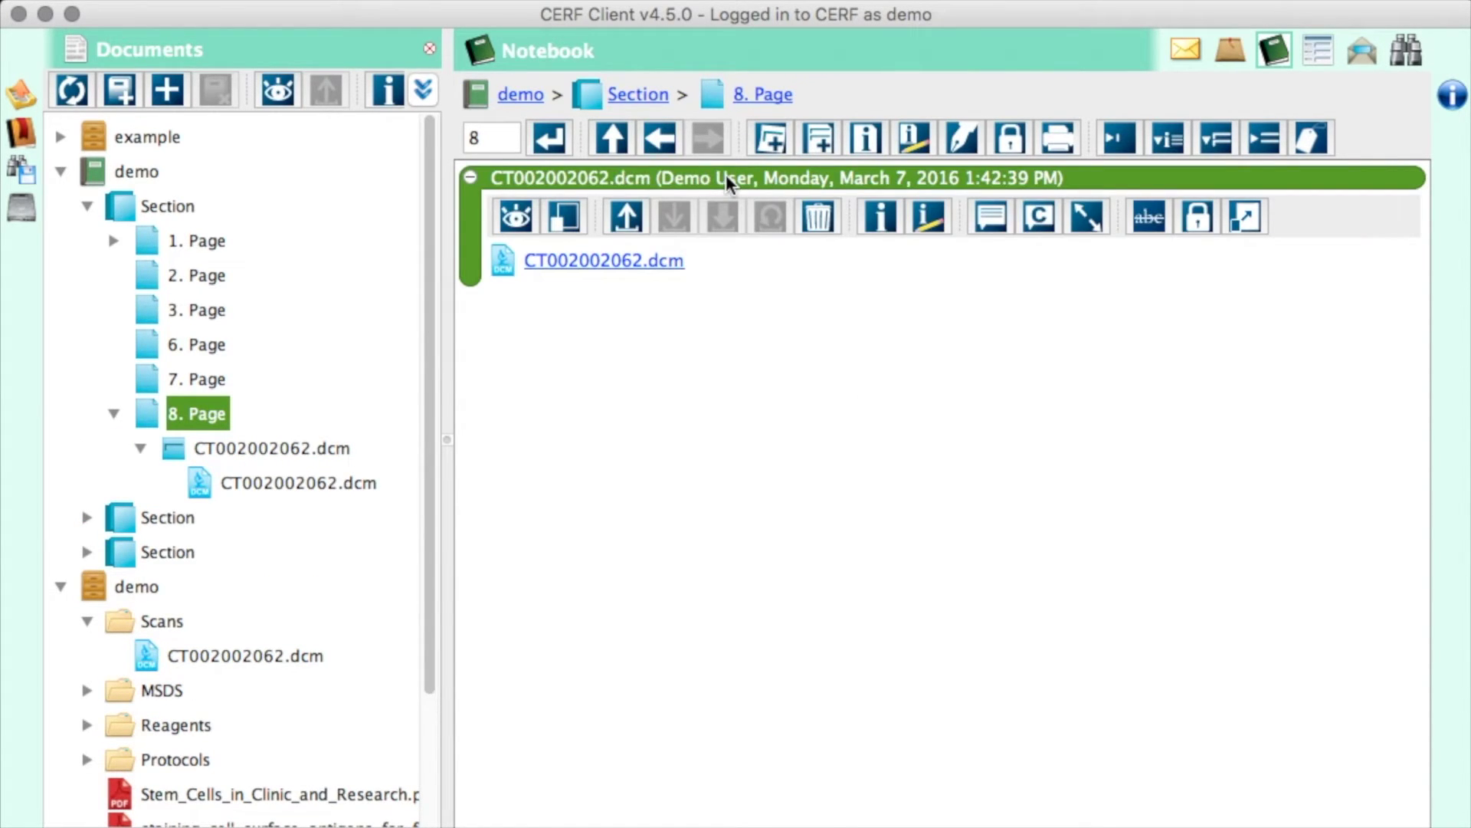
- Review the entry's resource information, then choose From Screenshot as its printed-copy source
left_click(881, 220)
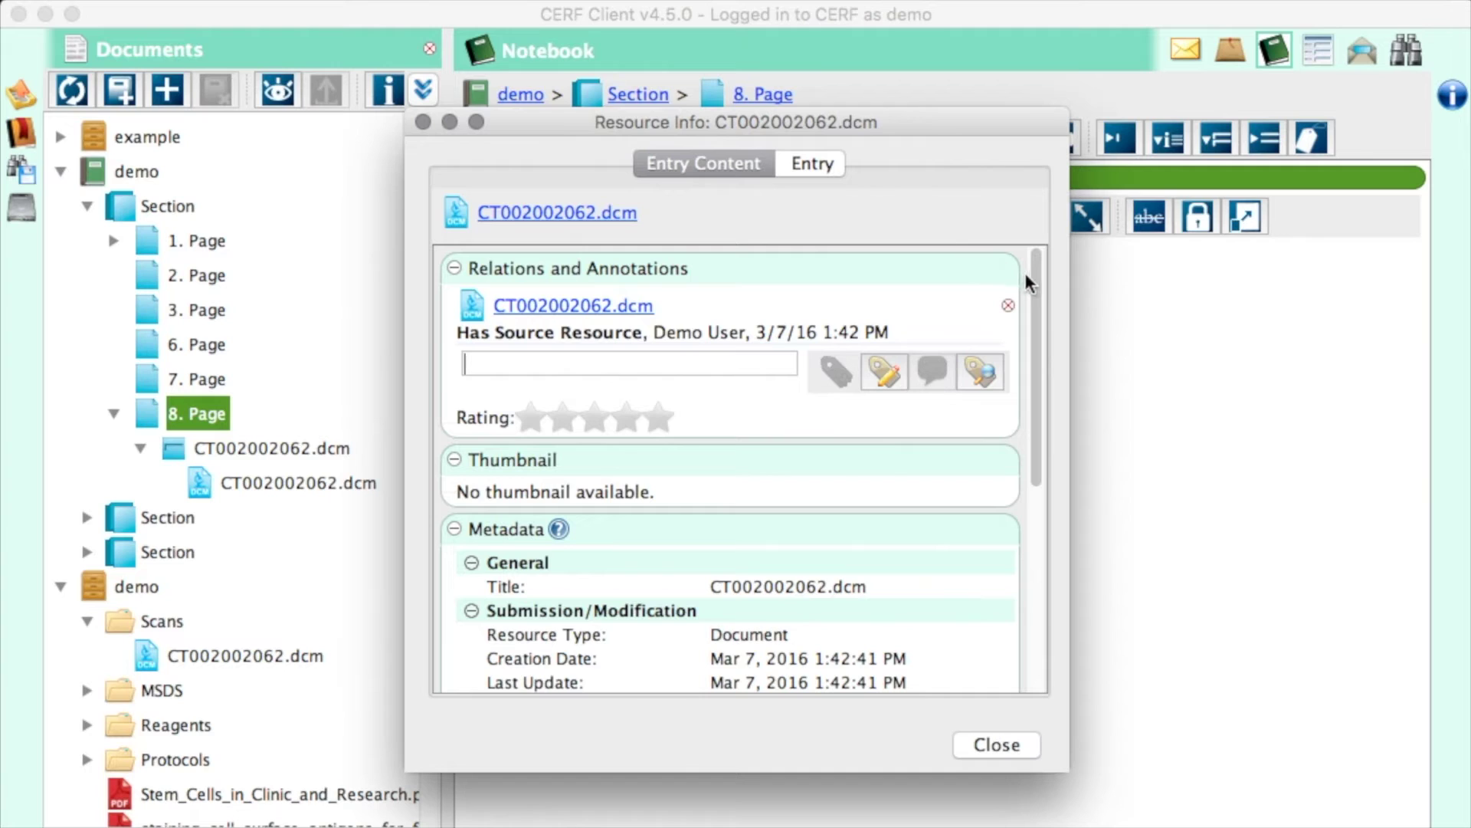
left_click_drag(1032, 283, 1039, 512)
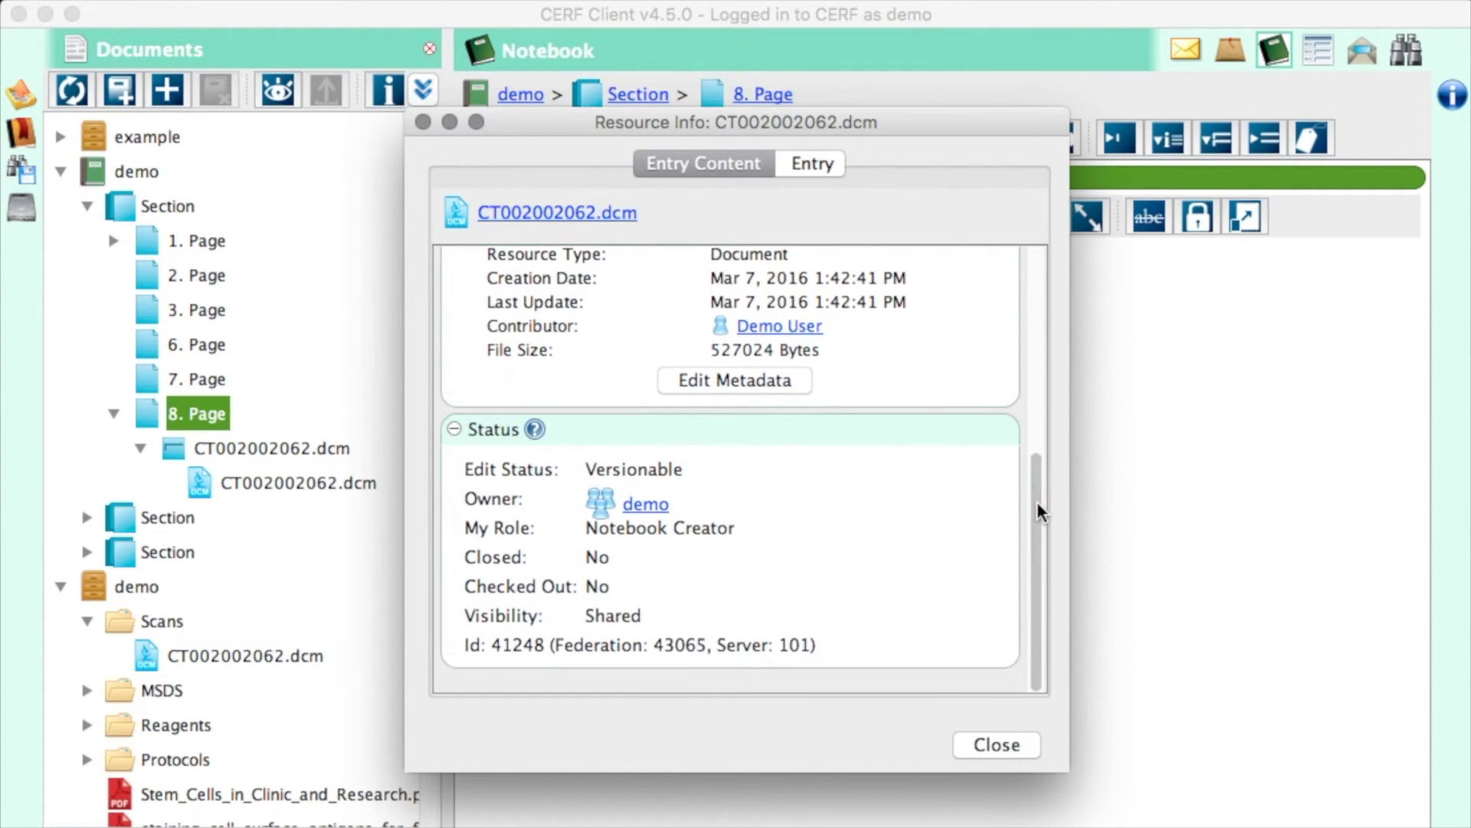
left_click(996, 744)
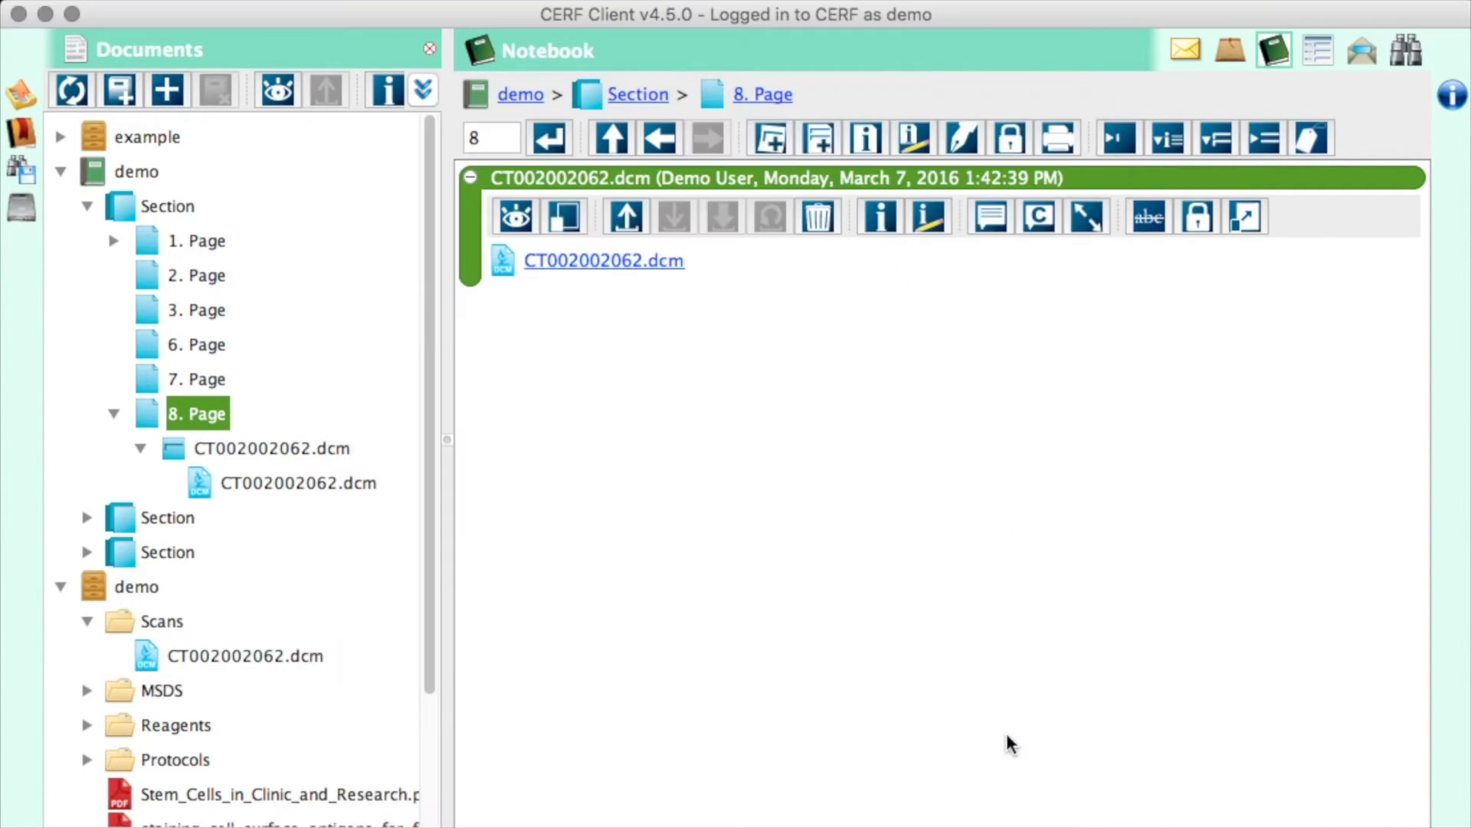
left_click(1242, 221)
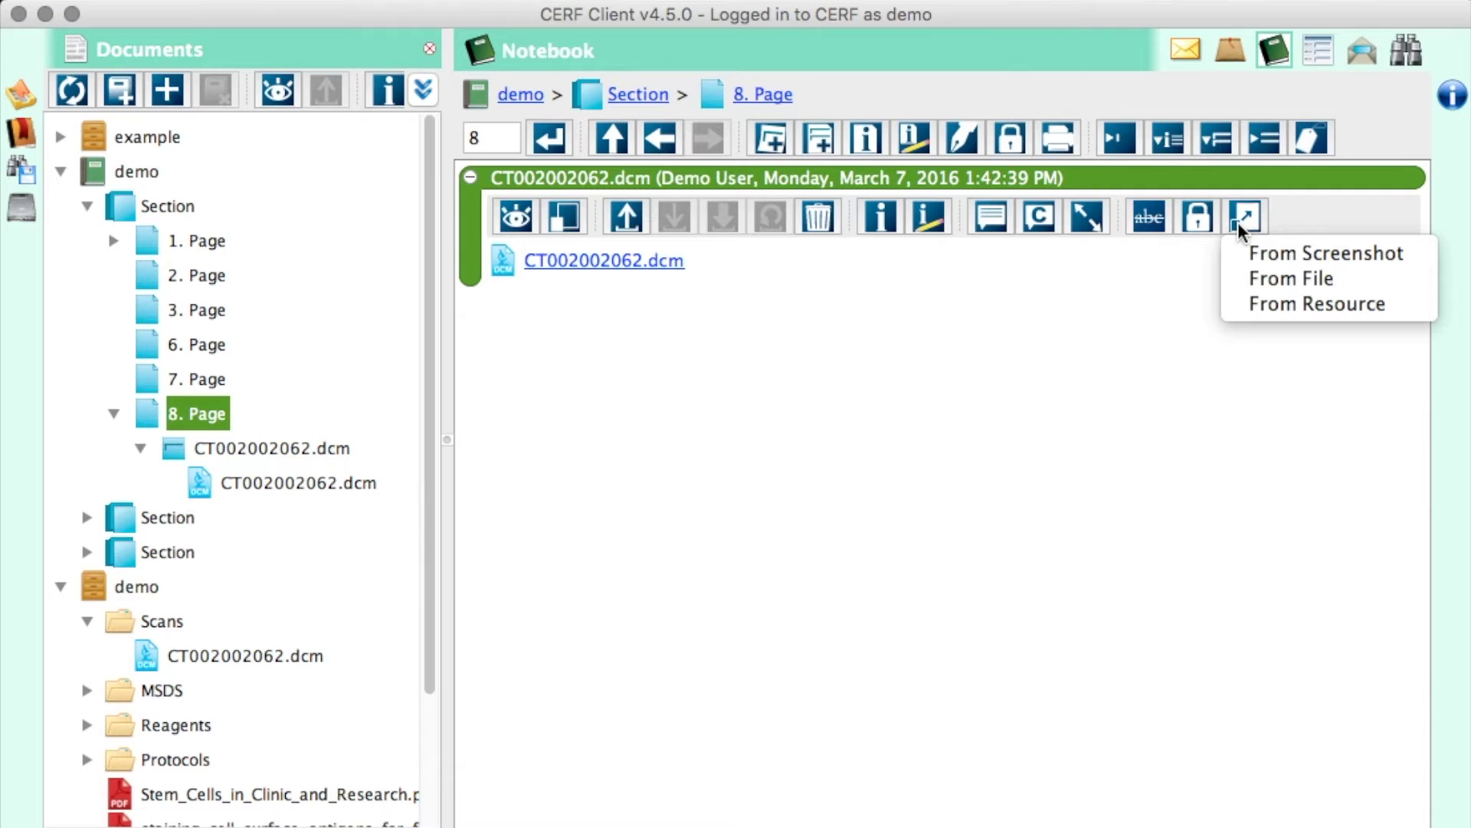
left_click(1249, 254)
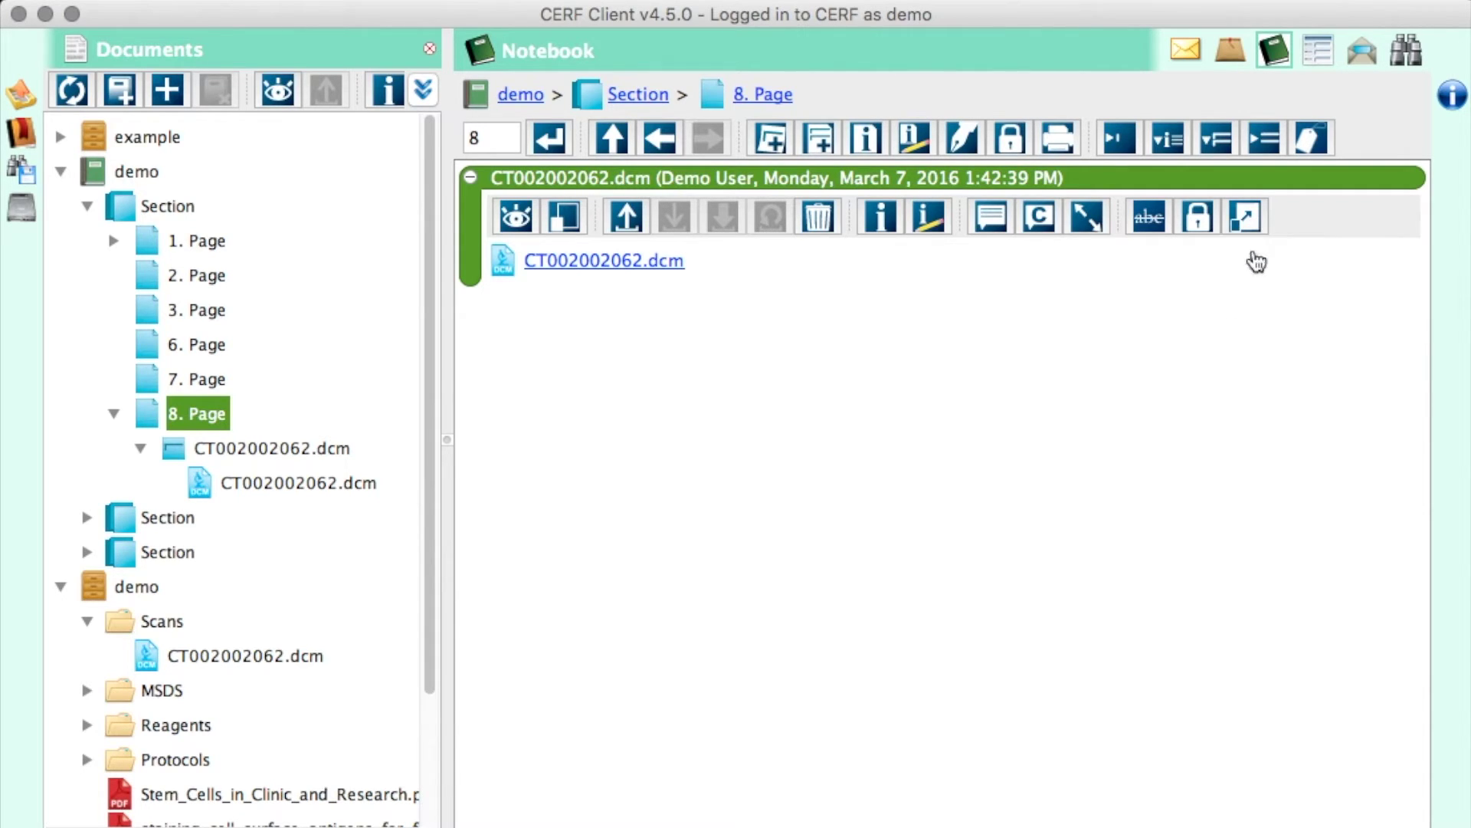
- Capture the whole CT slice area in OsiriX as the entry's screenshot
left_click(734, 499)
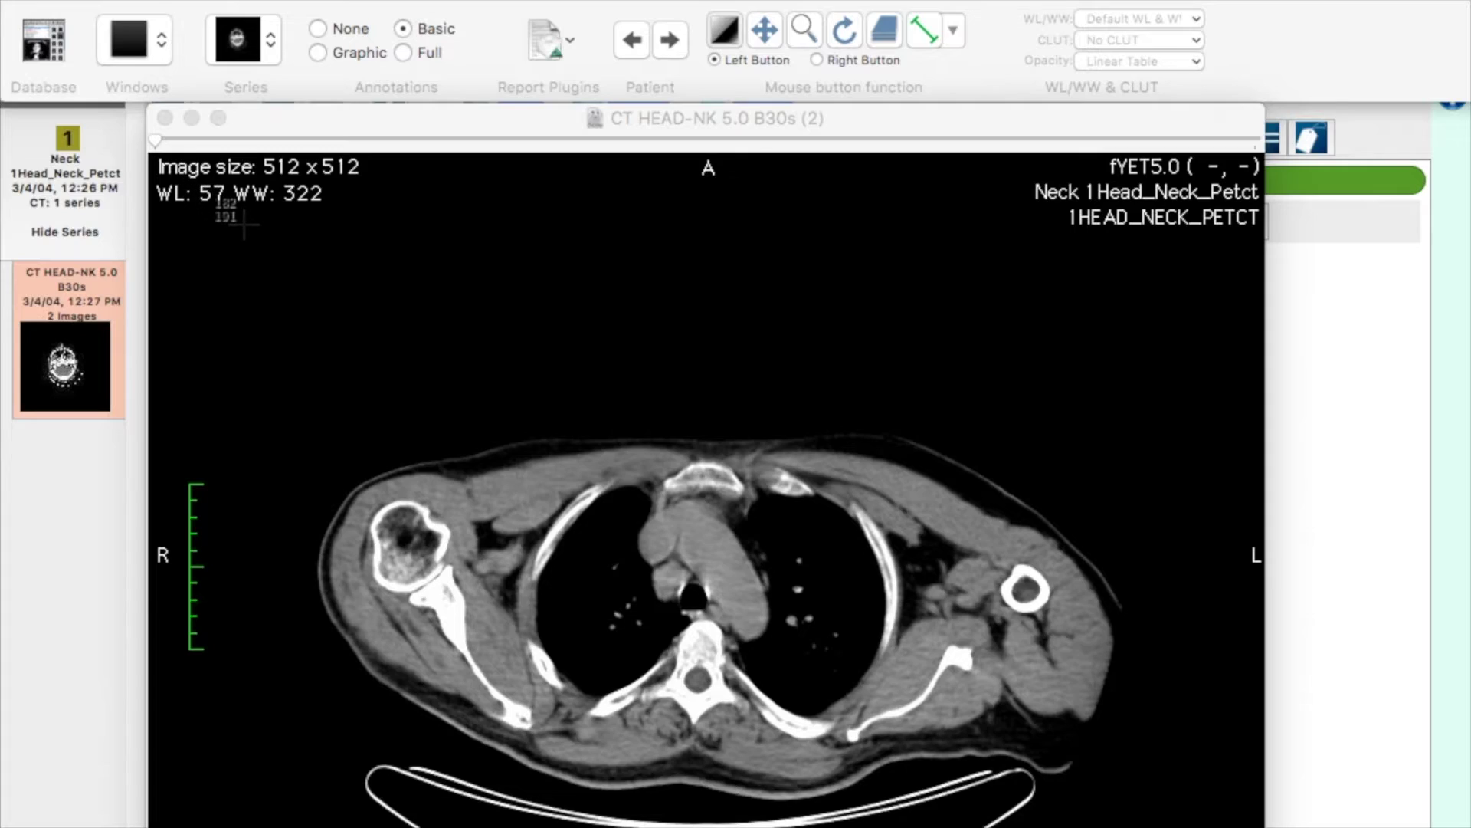
left_click_drag(244, 224, 1230, 806)
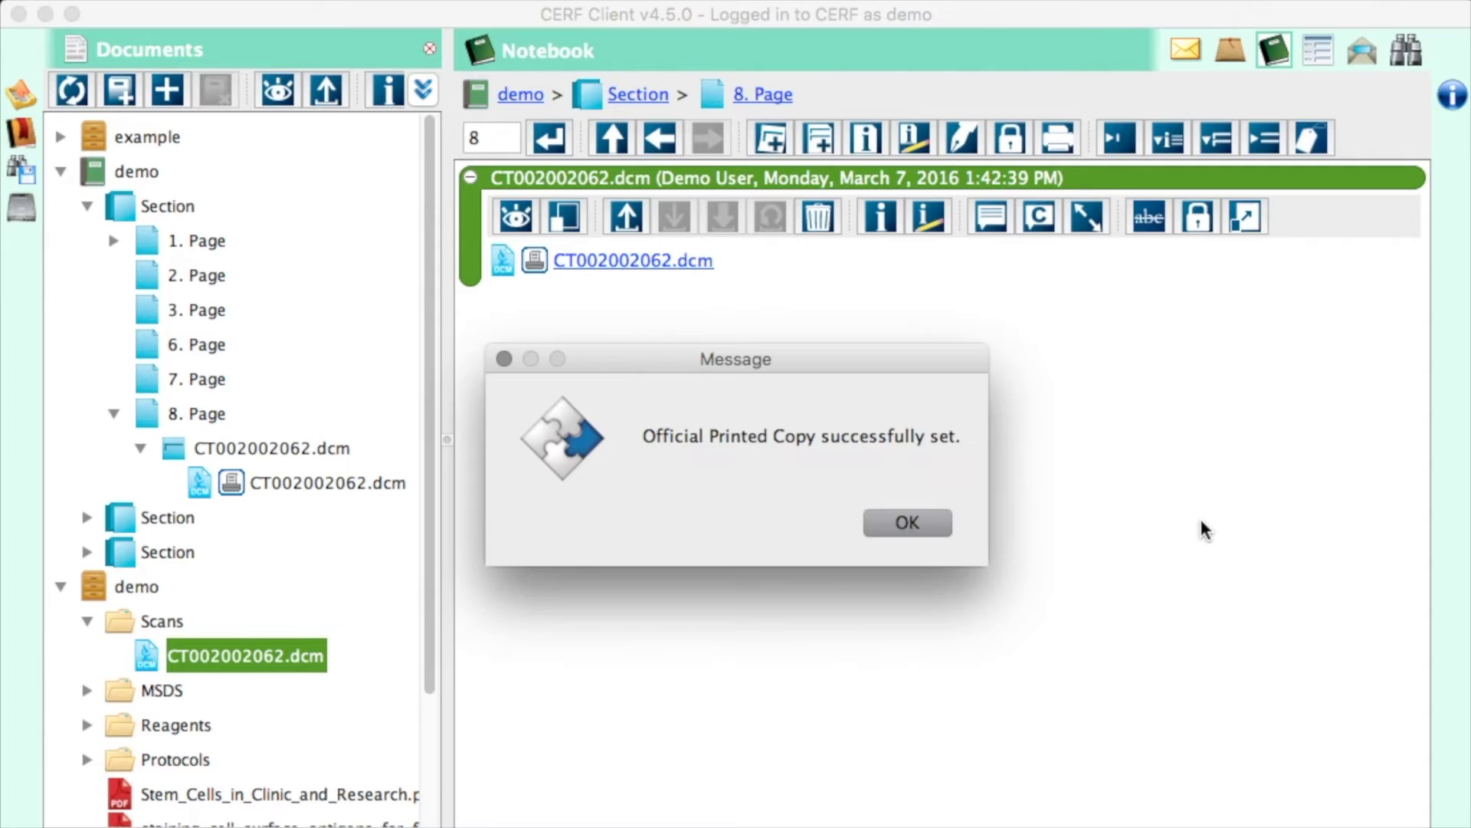
- Dismiss the 'Official Printed Copy successfully set.' confirmation
left_click(928, 521)
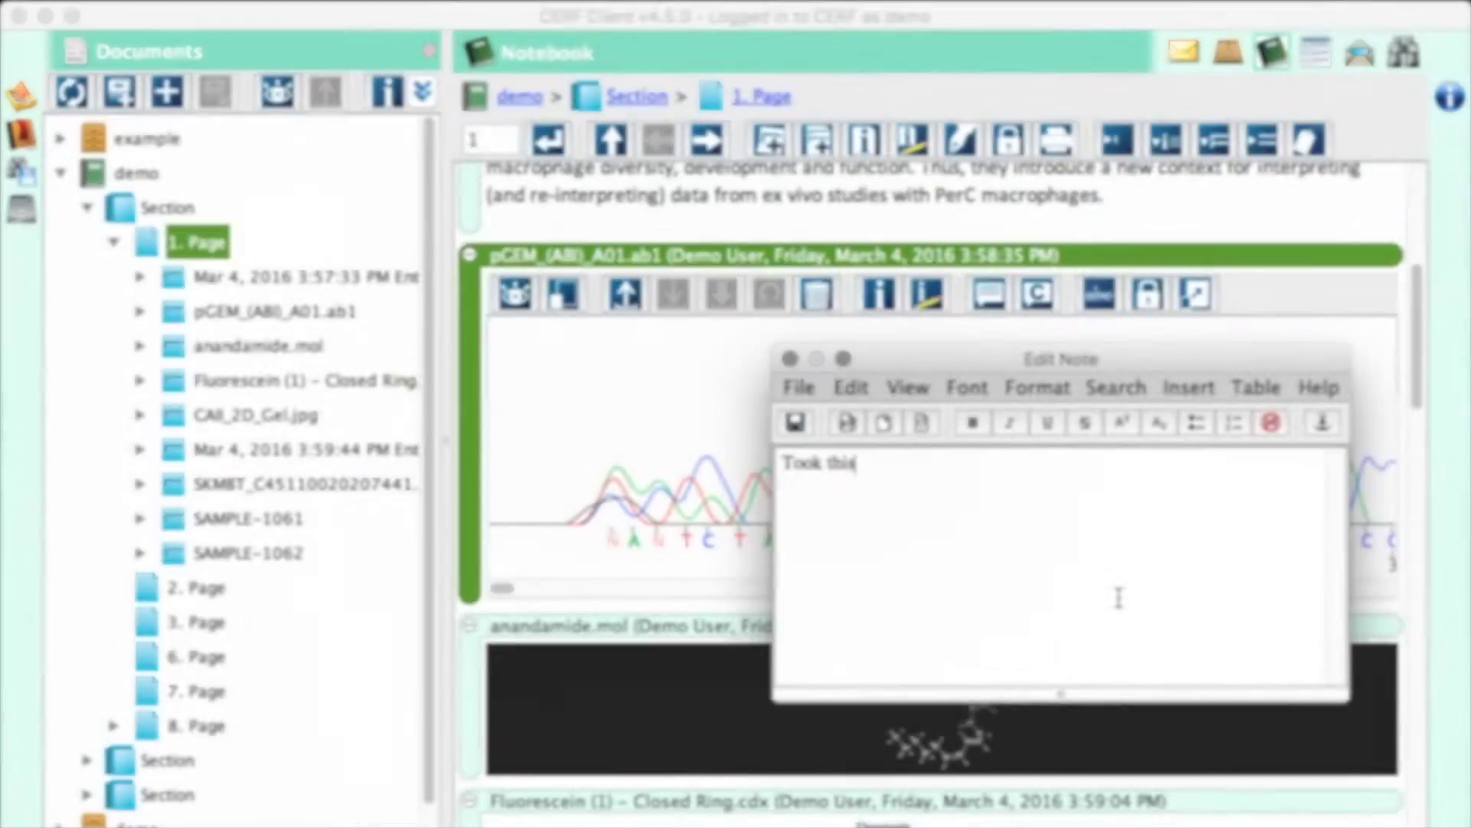
- Type 'samp' then 'a' to reach 1. Page and the pGEM_(ABI)_A01.ab1 entry's Info panel
type("samp")
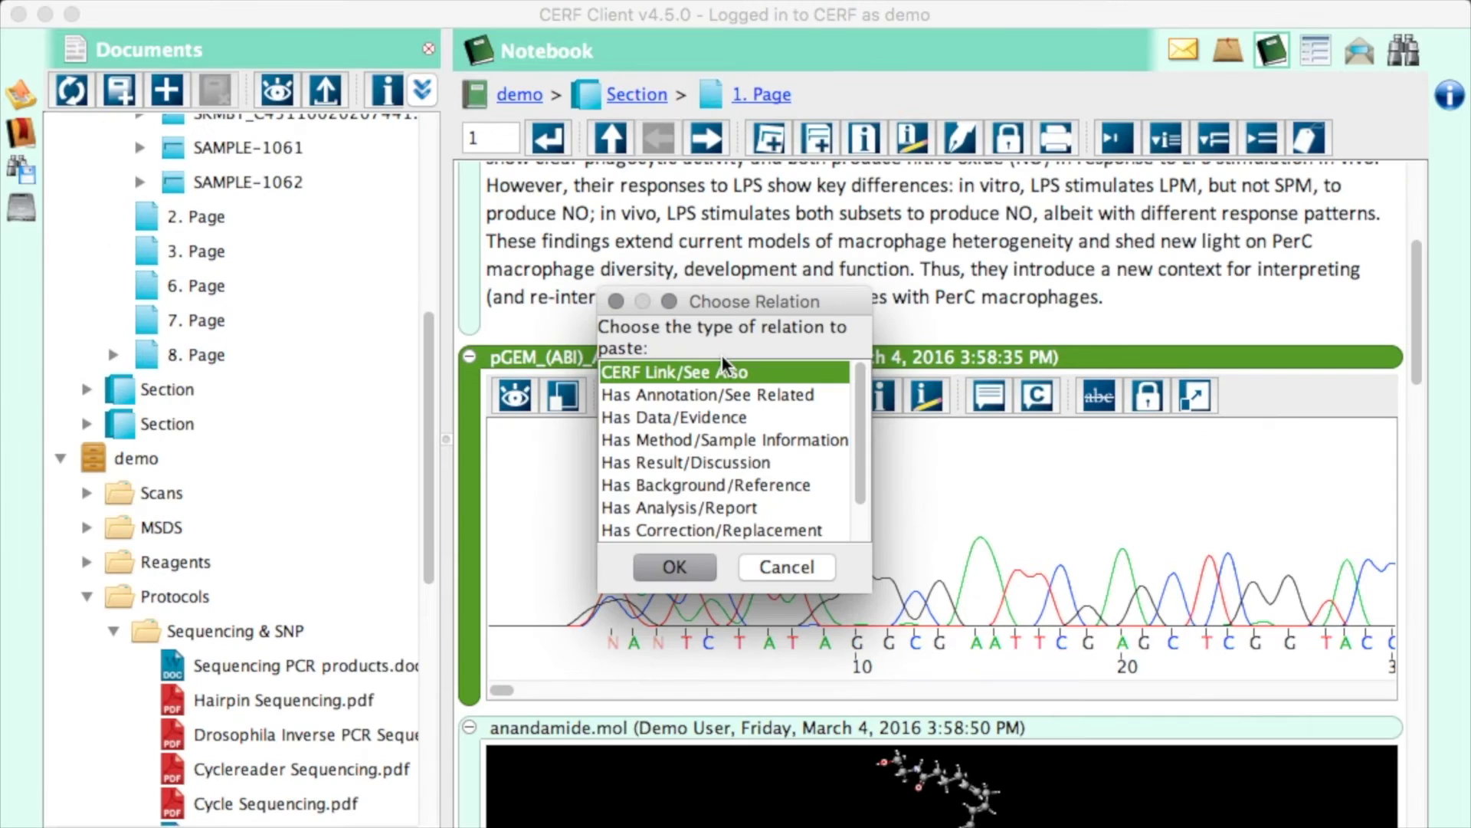
type("a")
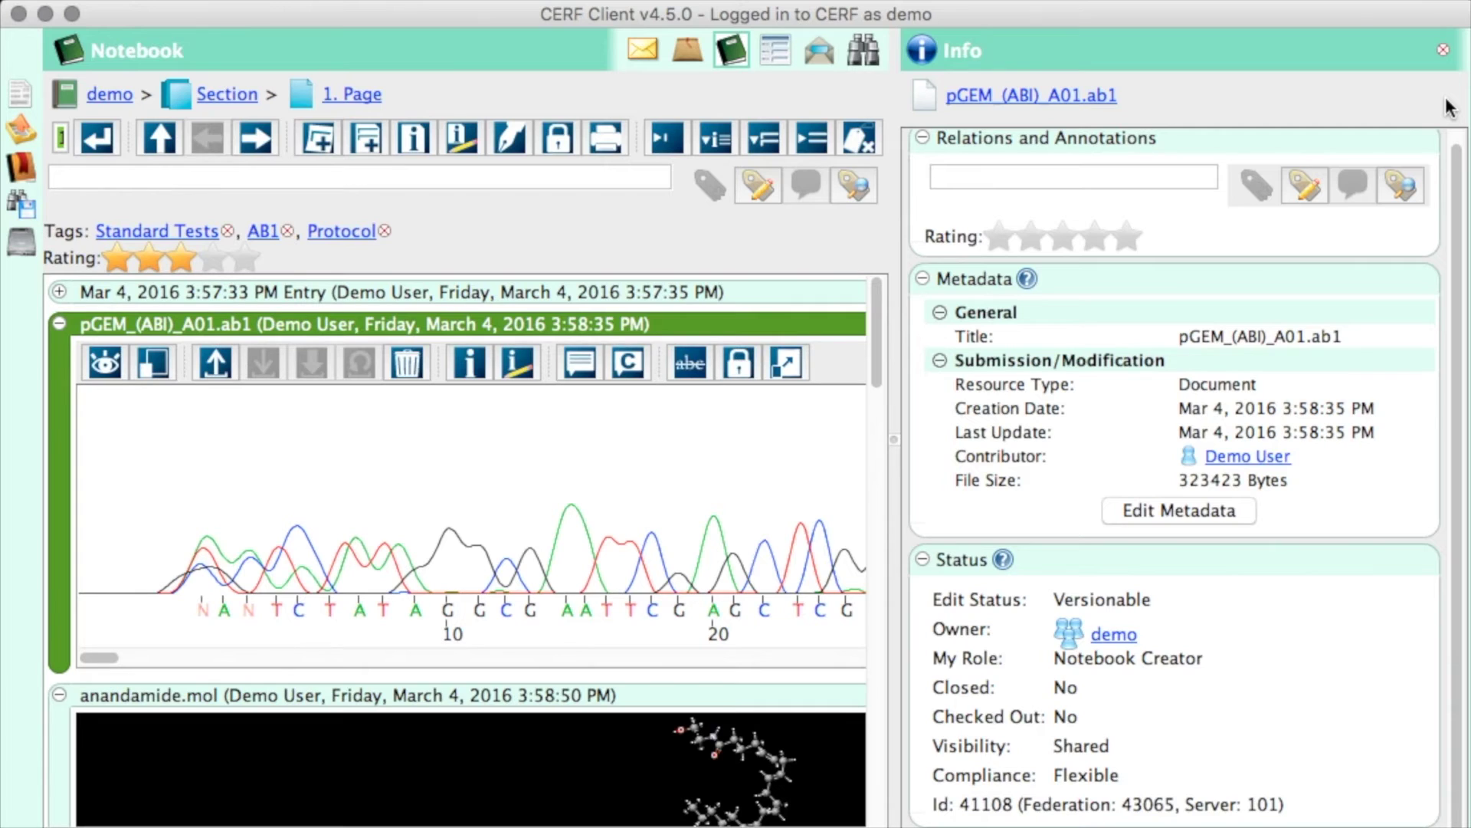
- Add the IMG_4304.JPG photo as a new entry on page 1
left_click_drag(876, 308, 864, 812)
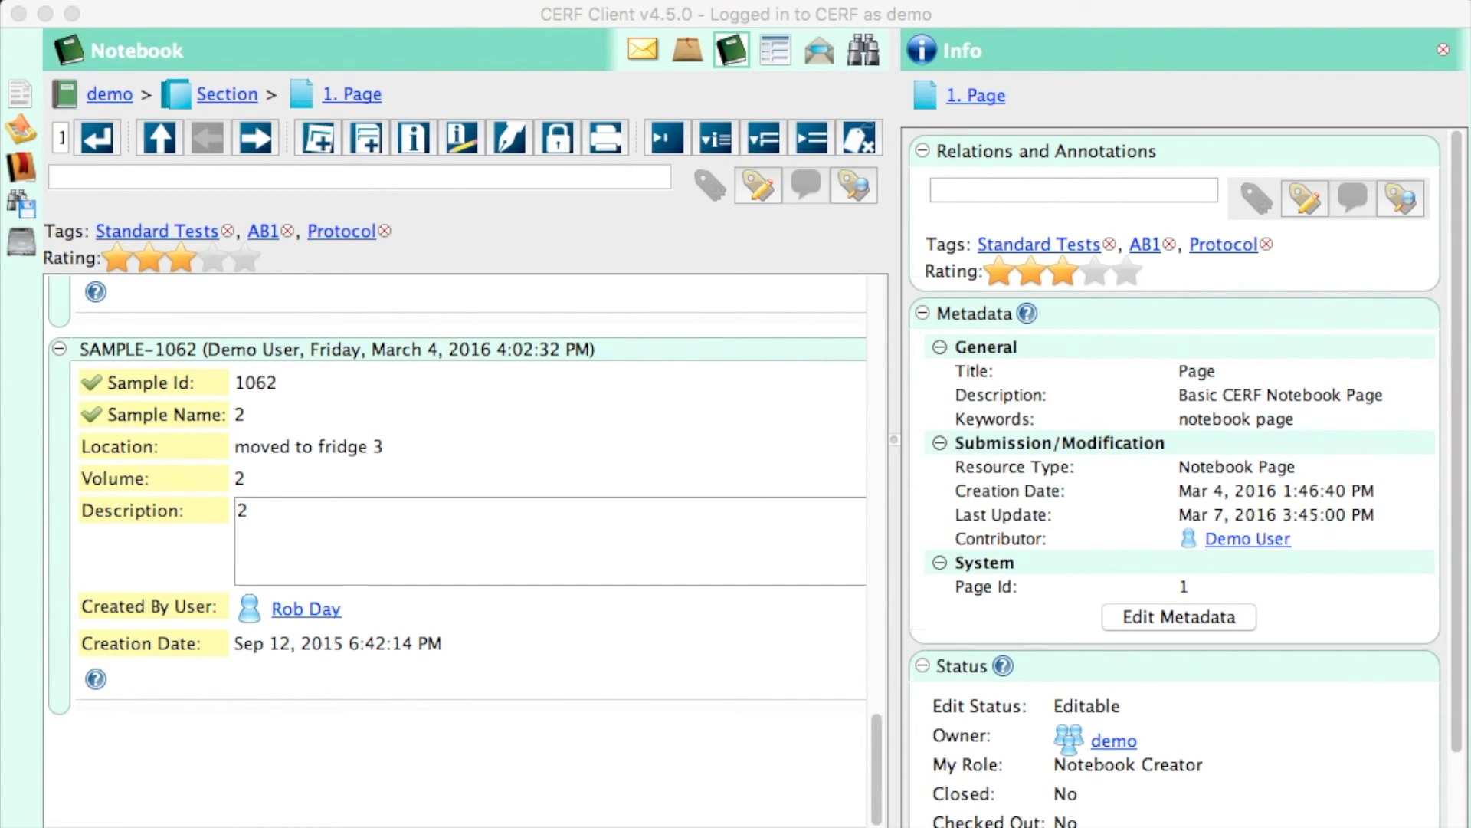
left_click_drag(828, 827, 612, 757)
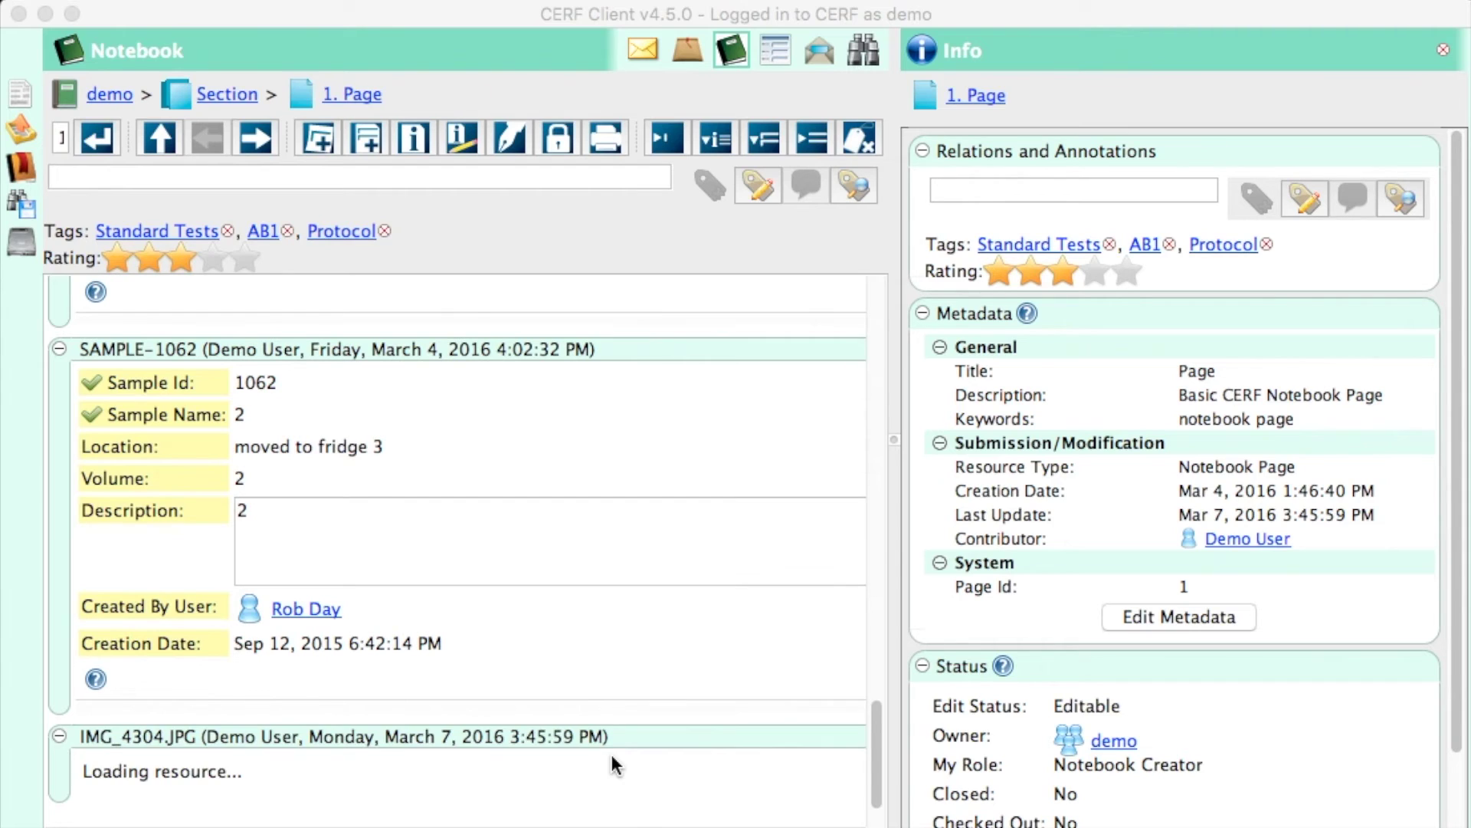
left_click_drag(1459, 306, 1463, 639)
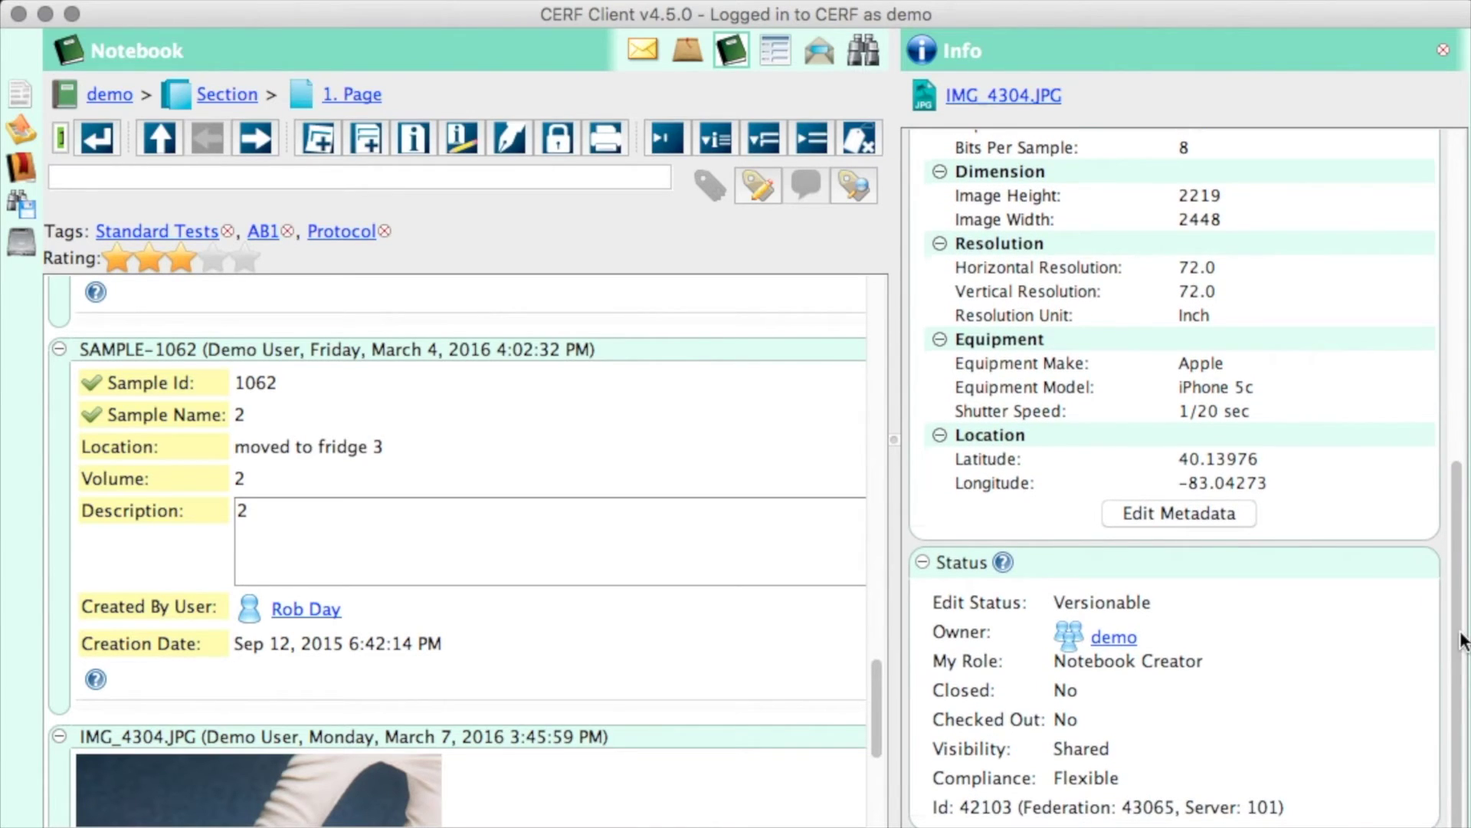
- Set the image's Semantic Type metadata to Fungus and save the metadata
left_click(1191, 513)
left_click(1103, 609)
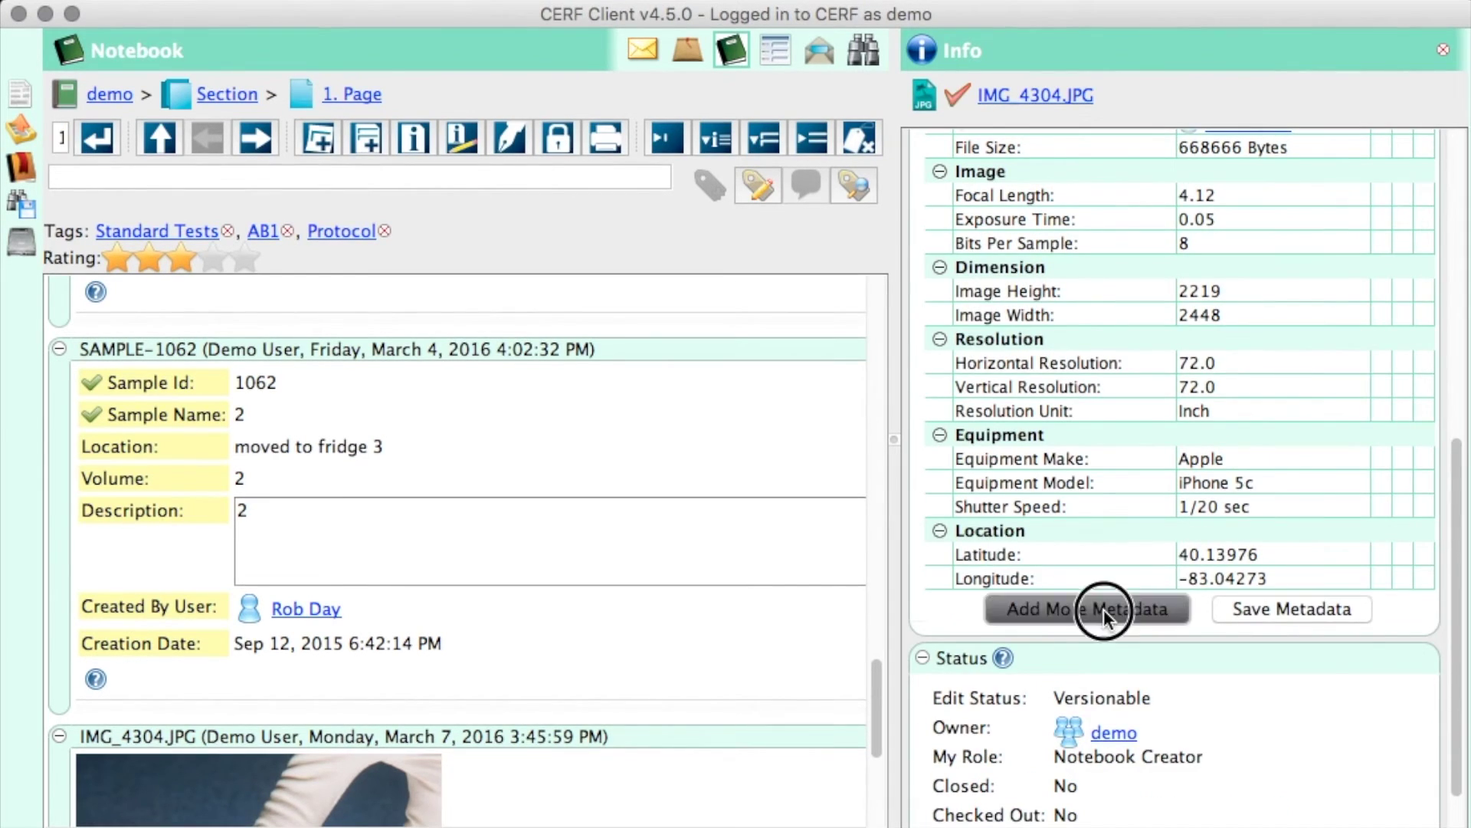
left_click(1106, 646)
left_click(694, 316)
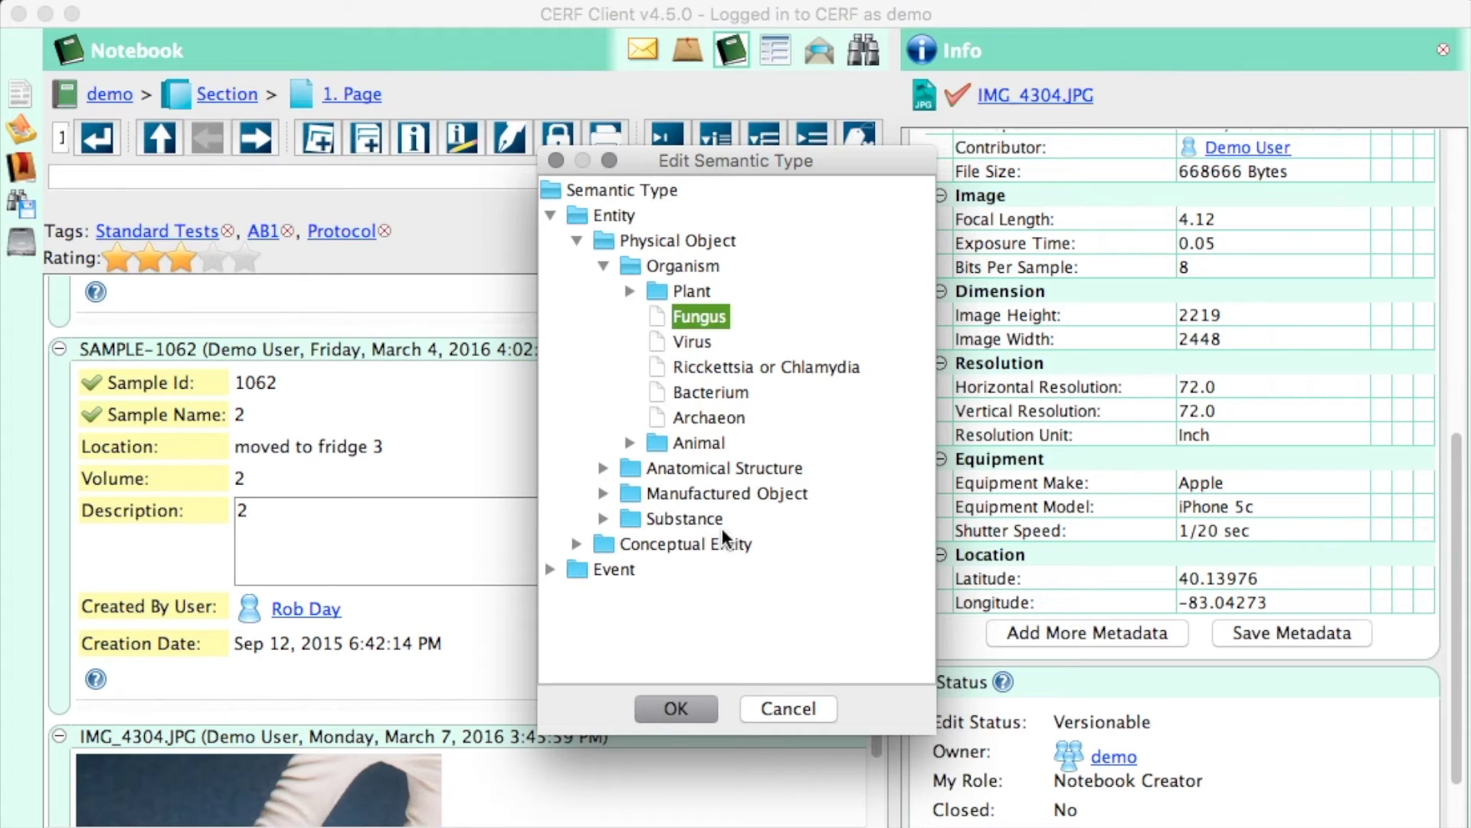
left_click(688, 705)
left_click(1265, 633)
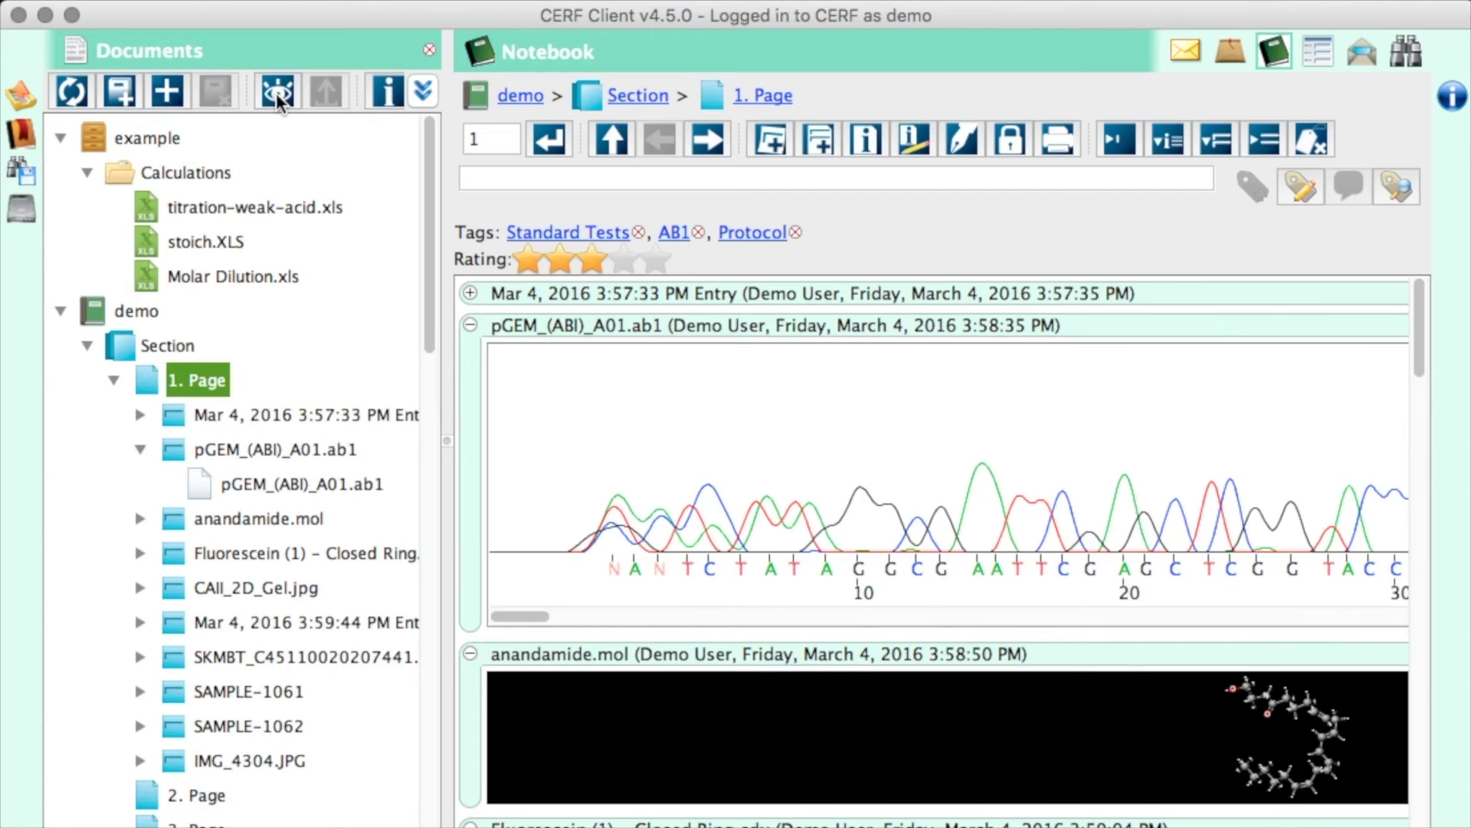
- Create the 'Daily Routine' template from page 1 without anandamide.mol, CAII_2D_Gel.jpg or the 3:59:44 PM entry
right_click(196, 378)
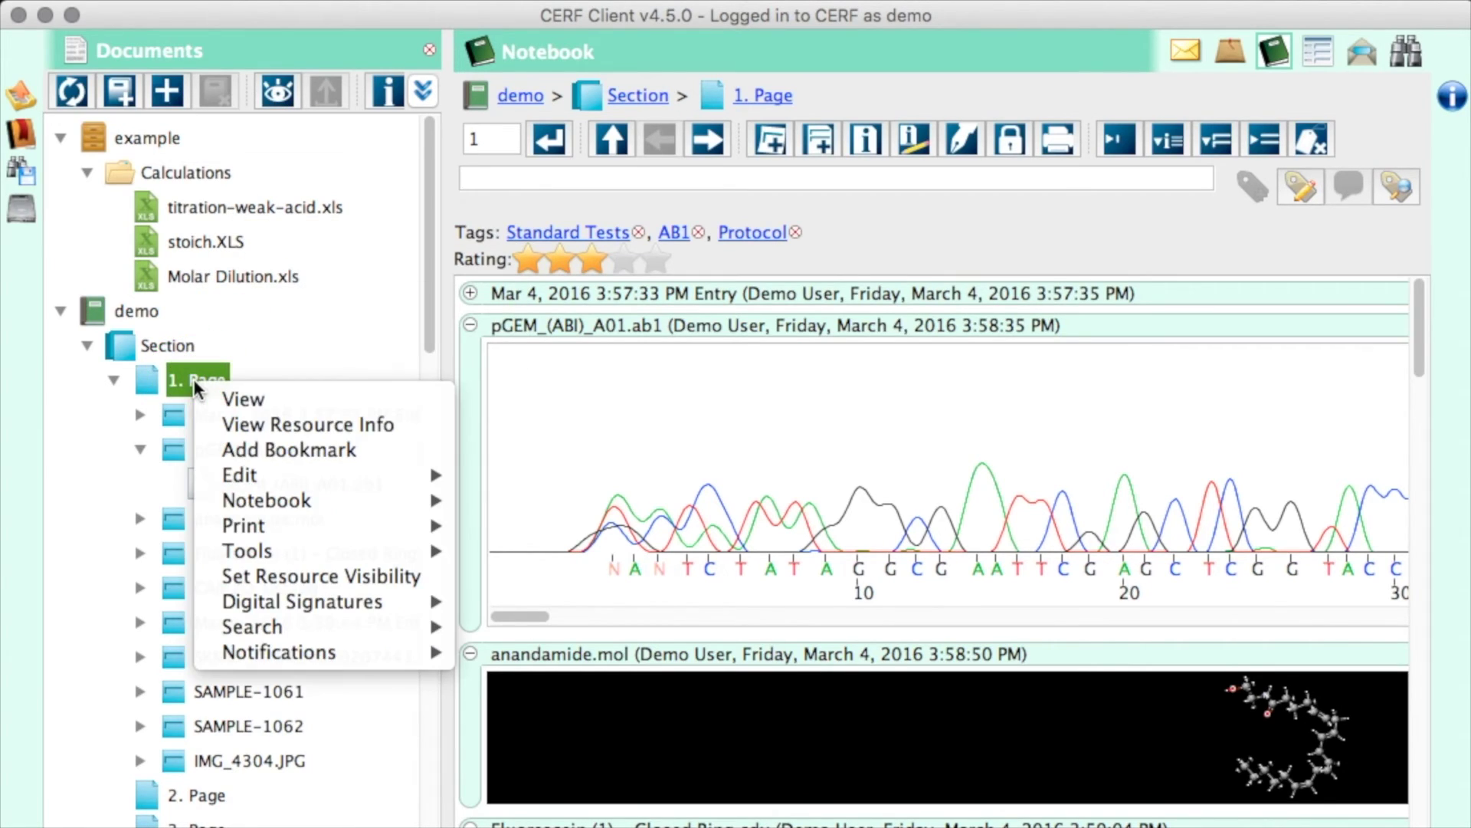
mouse_move(319, 555)
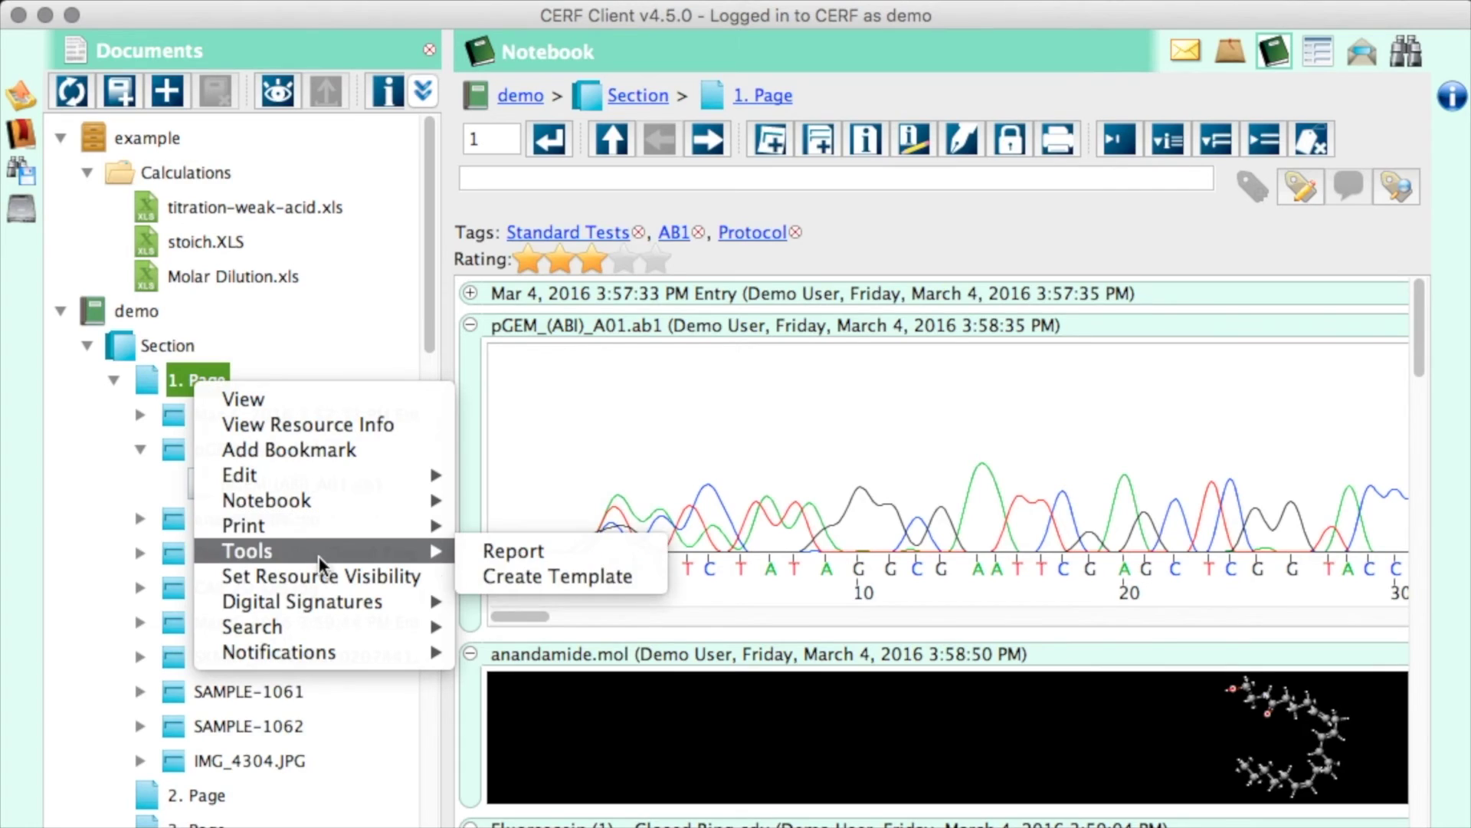
left_click(520, 568)
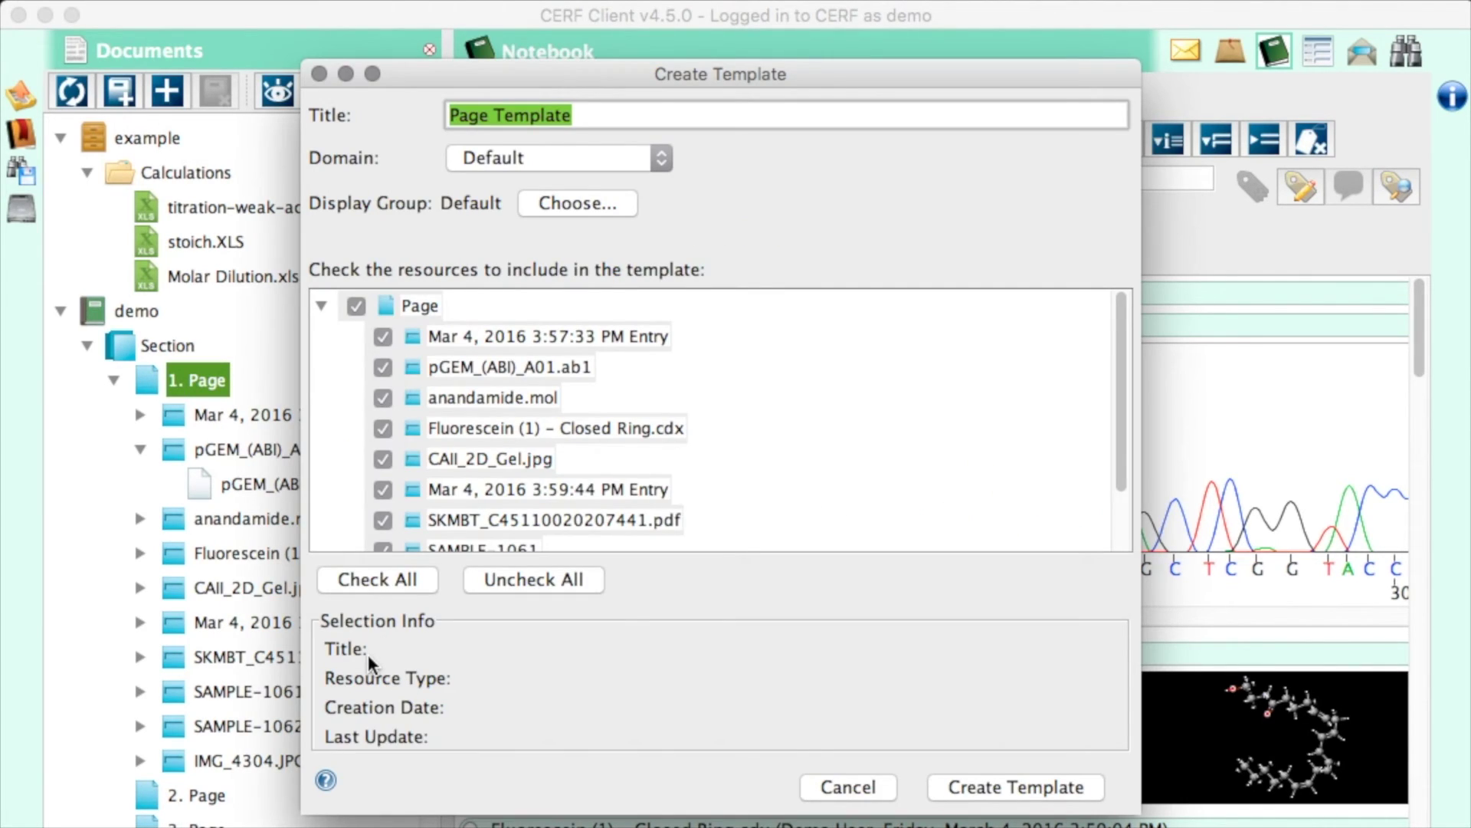
left_click(383, 398)
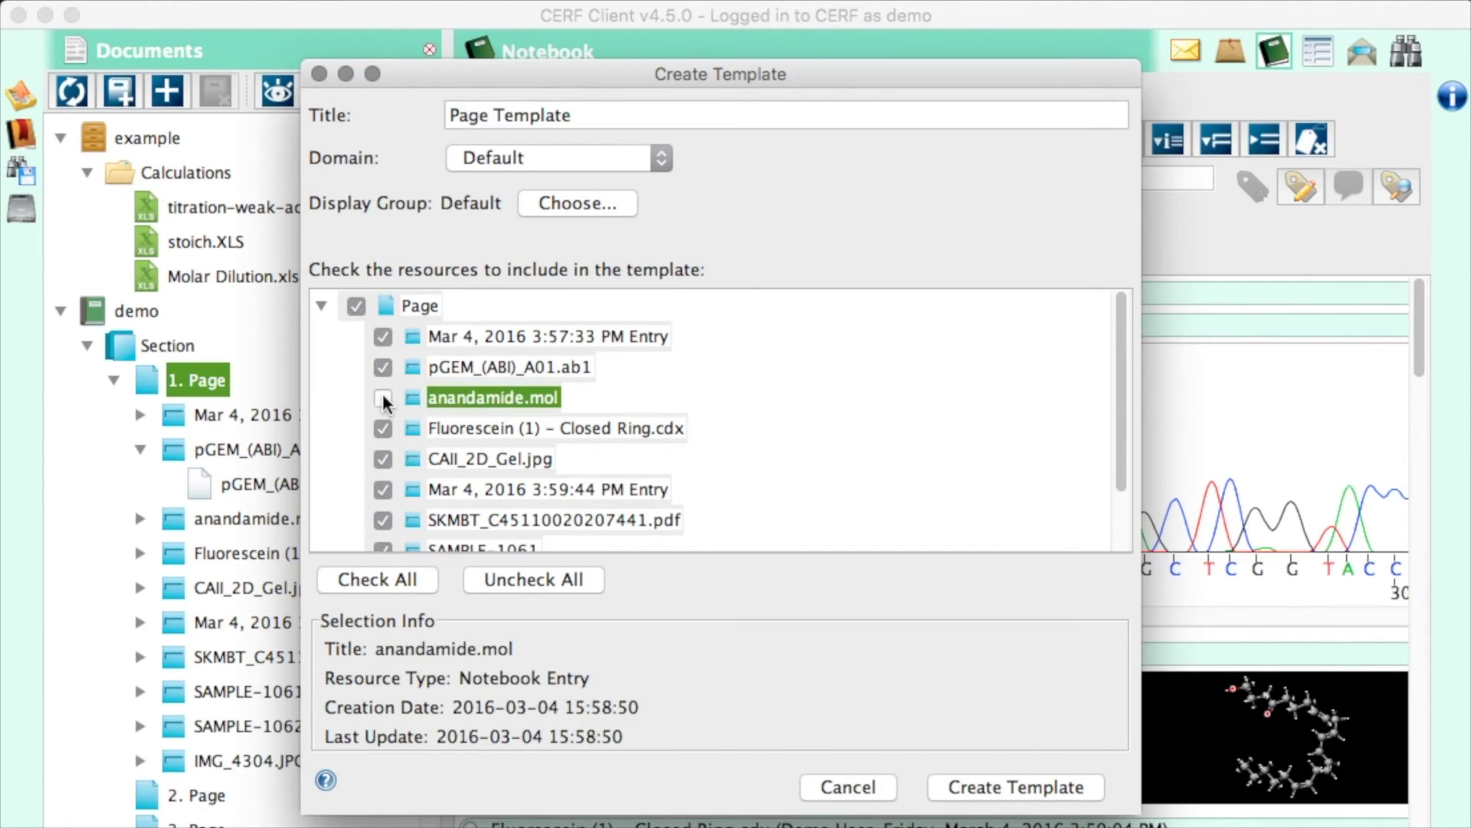
left_click(385, 459)
left_click(387, 491)
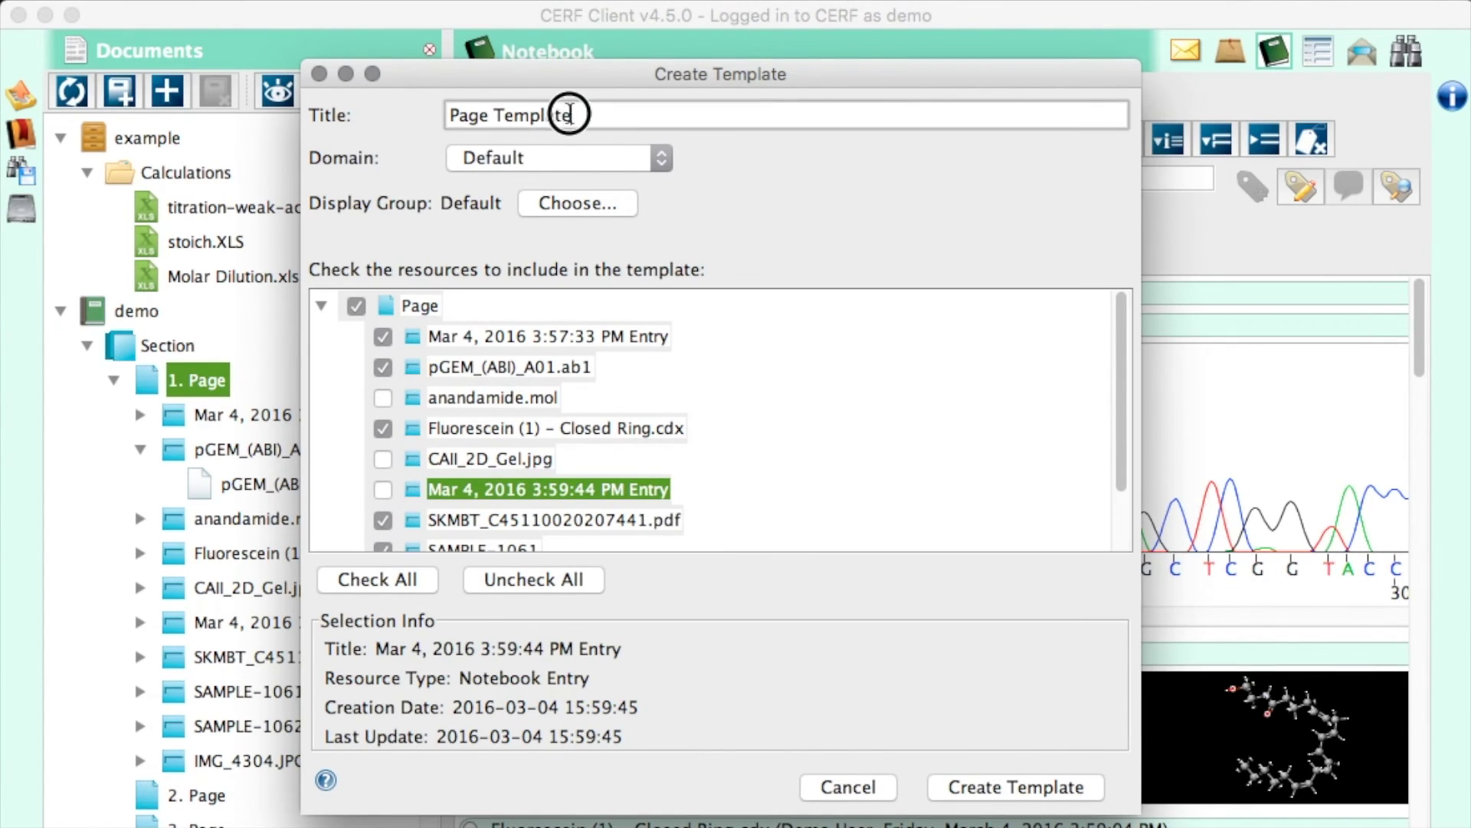
left_click_drag(565, 113, 379, 107)
type("Daily Routine")
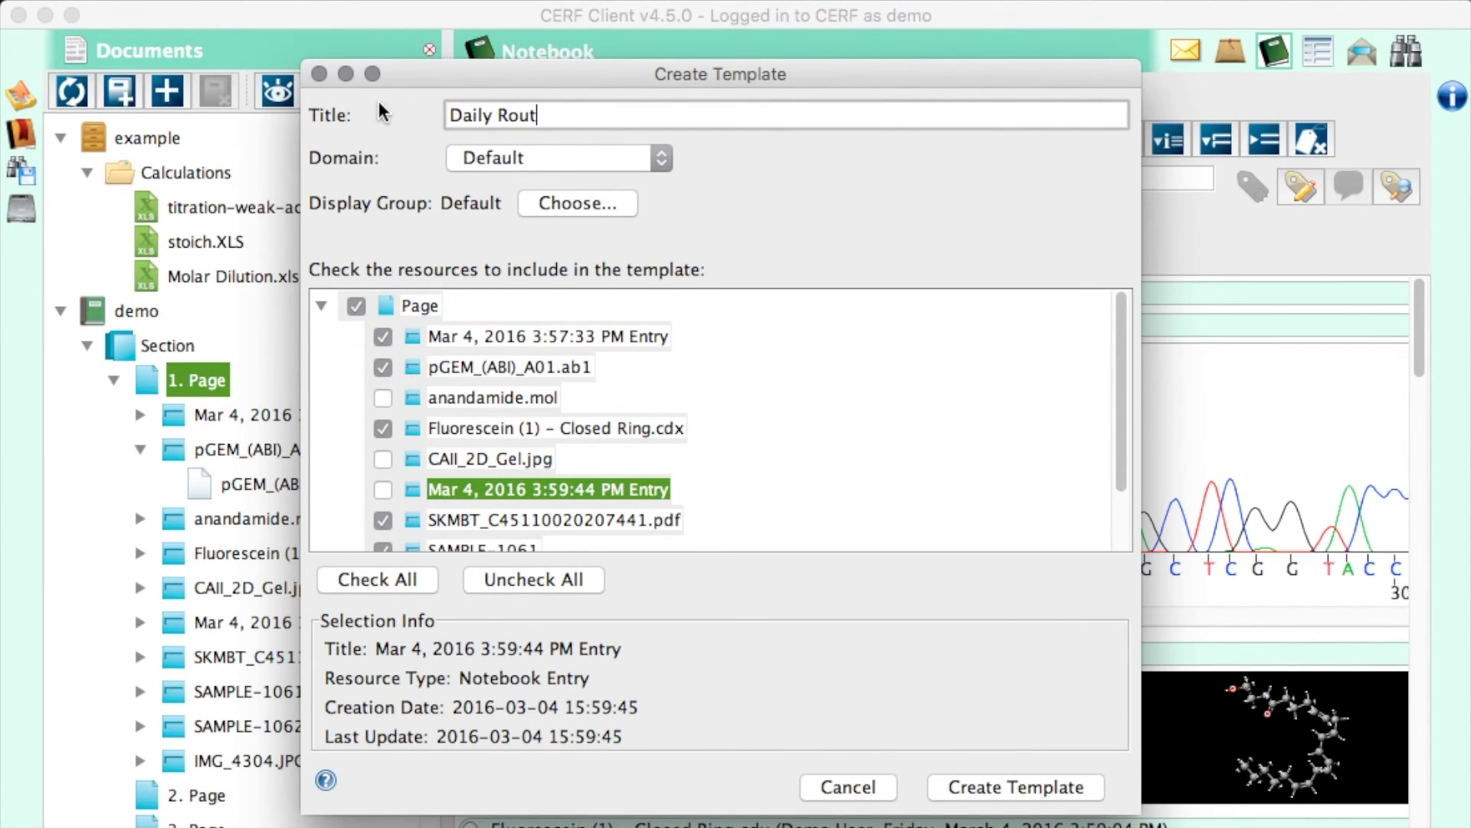
left_click(973, 788)
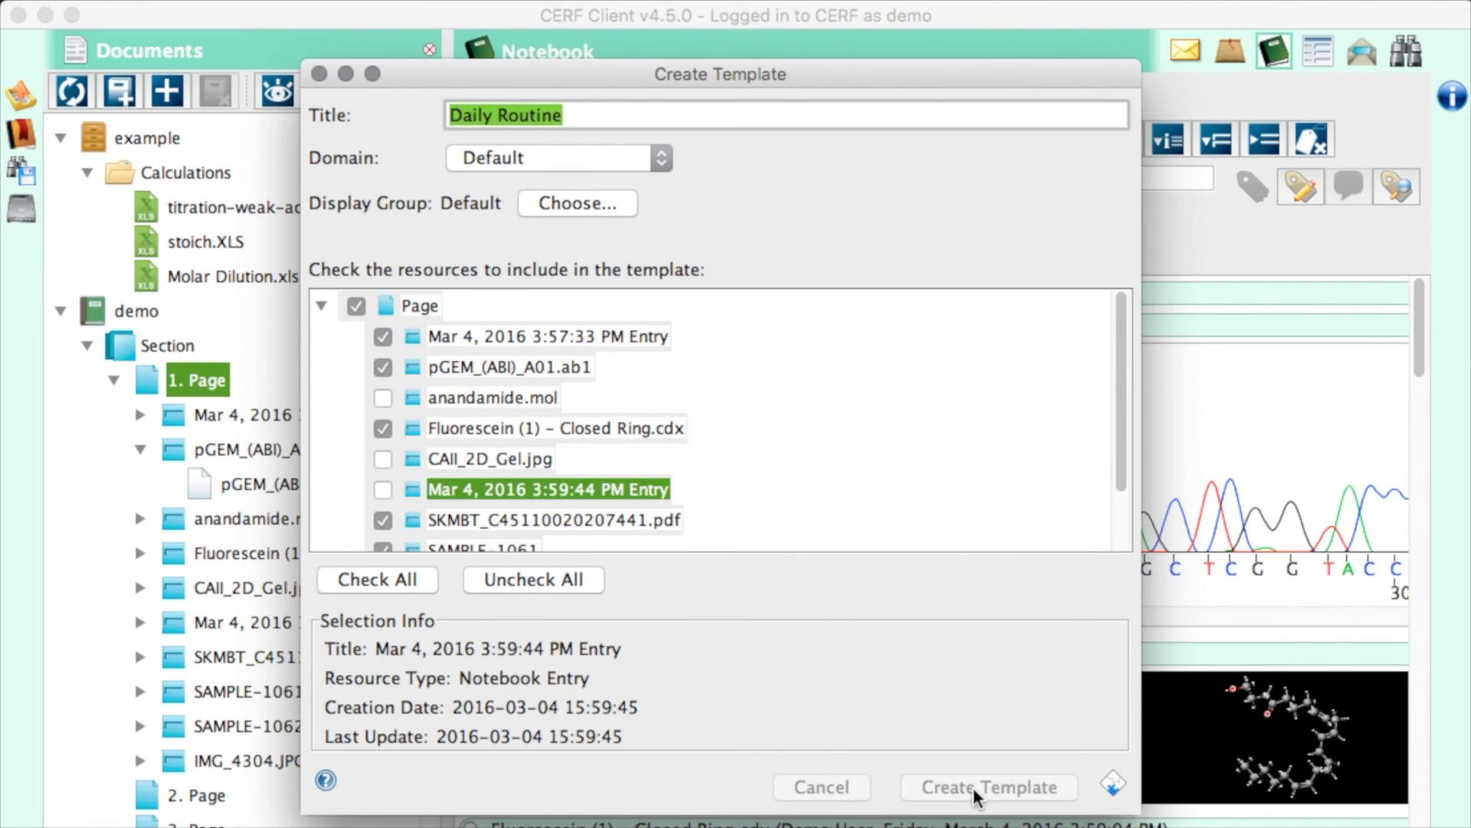
- Add a 'Supporting Documents' placeholder to page 10 requiring a minimum of 2 resources
left_click(832, 469)
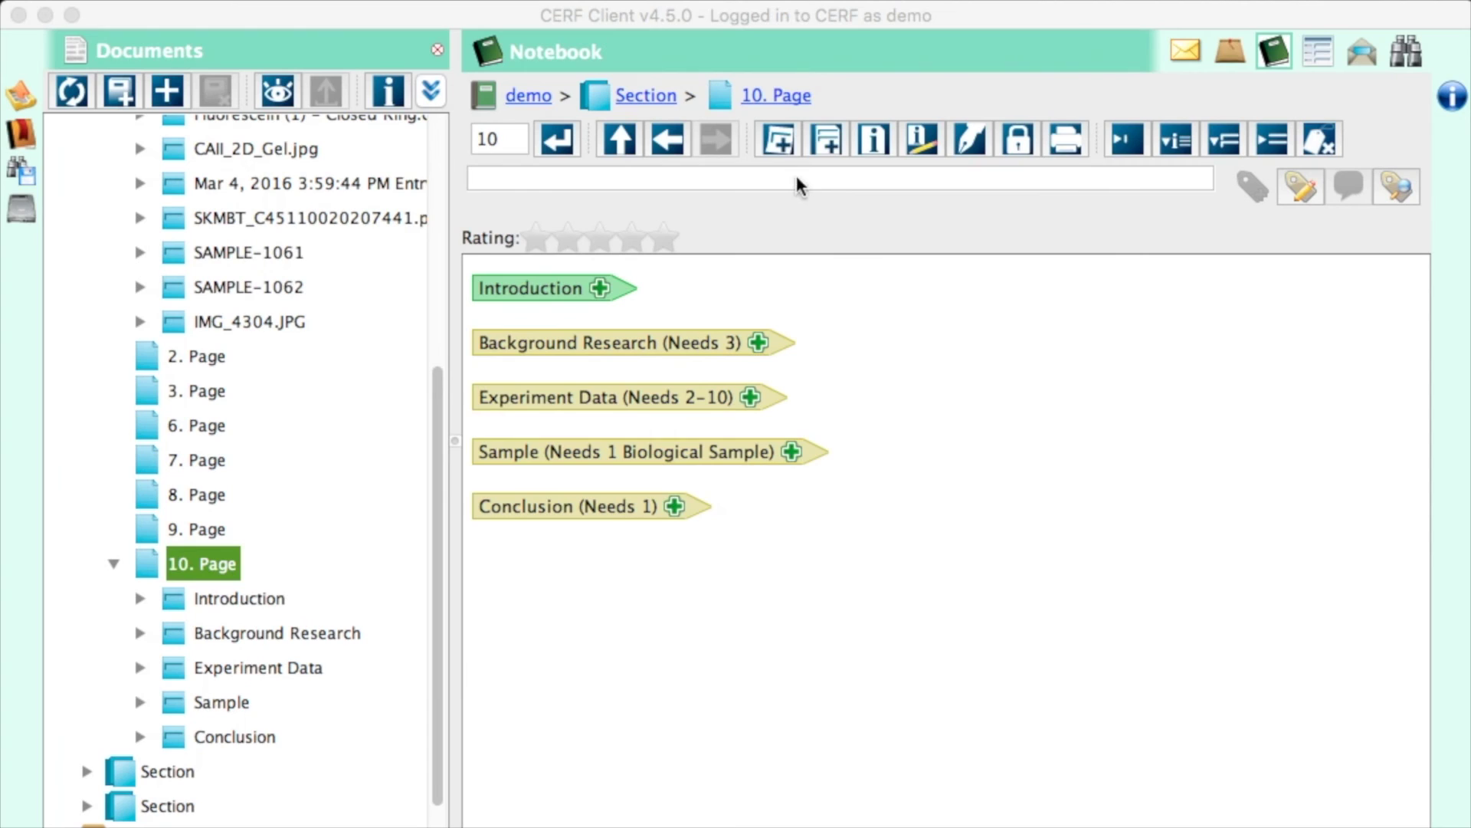
left_click(782, 136)
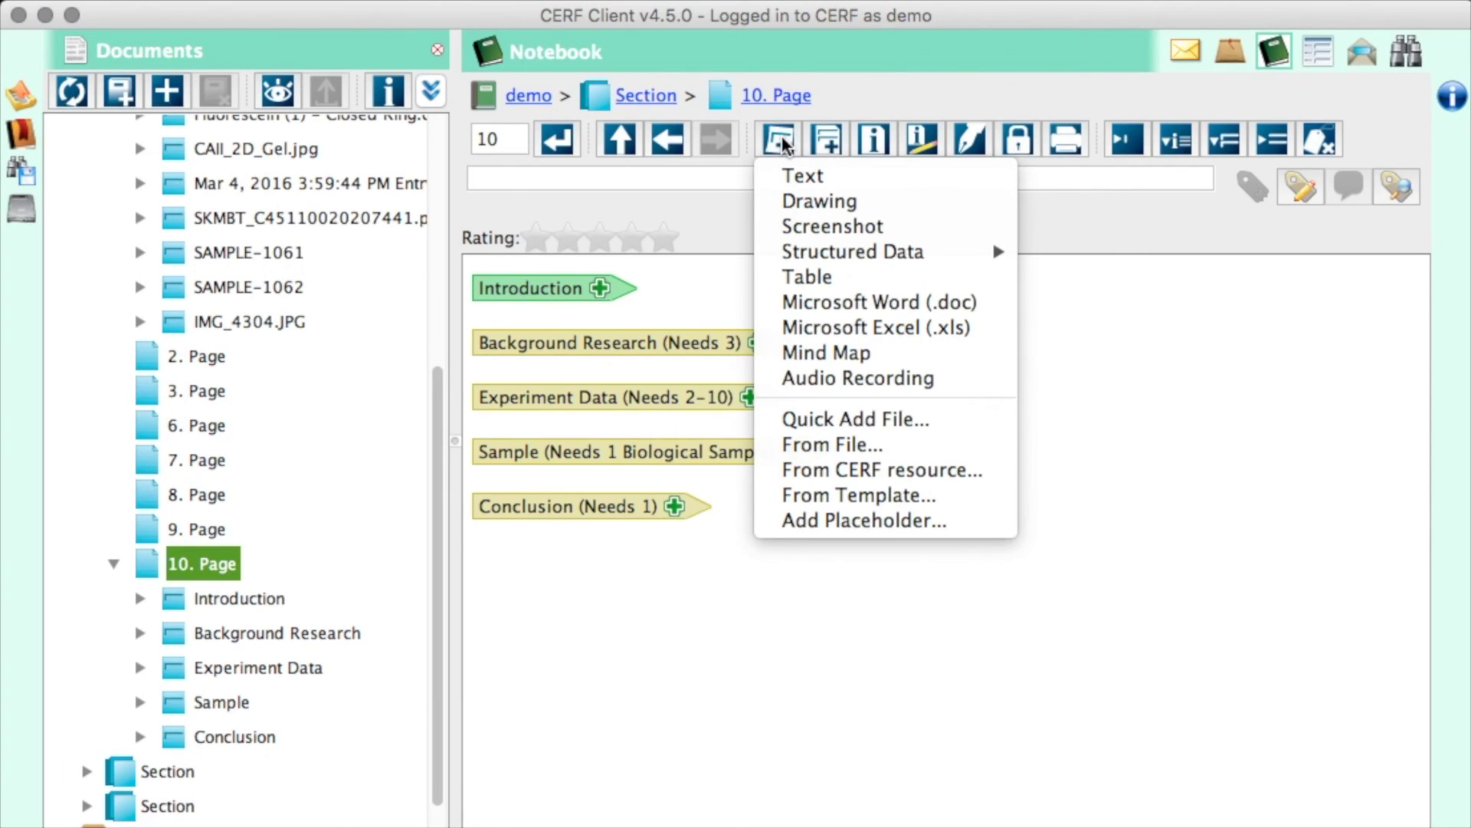
left_click(843, 526)
type("Suppor")
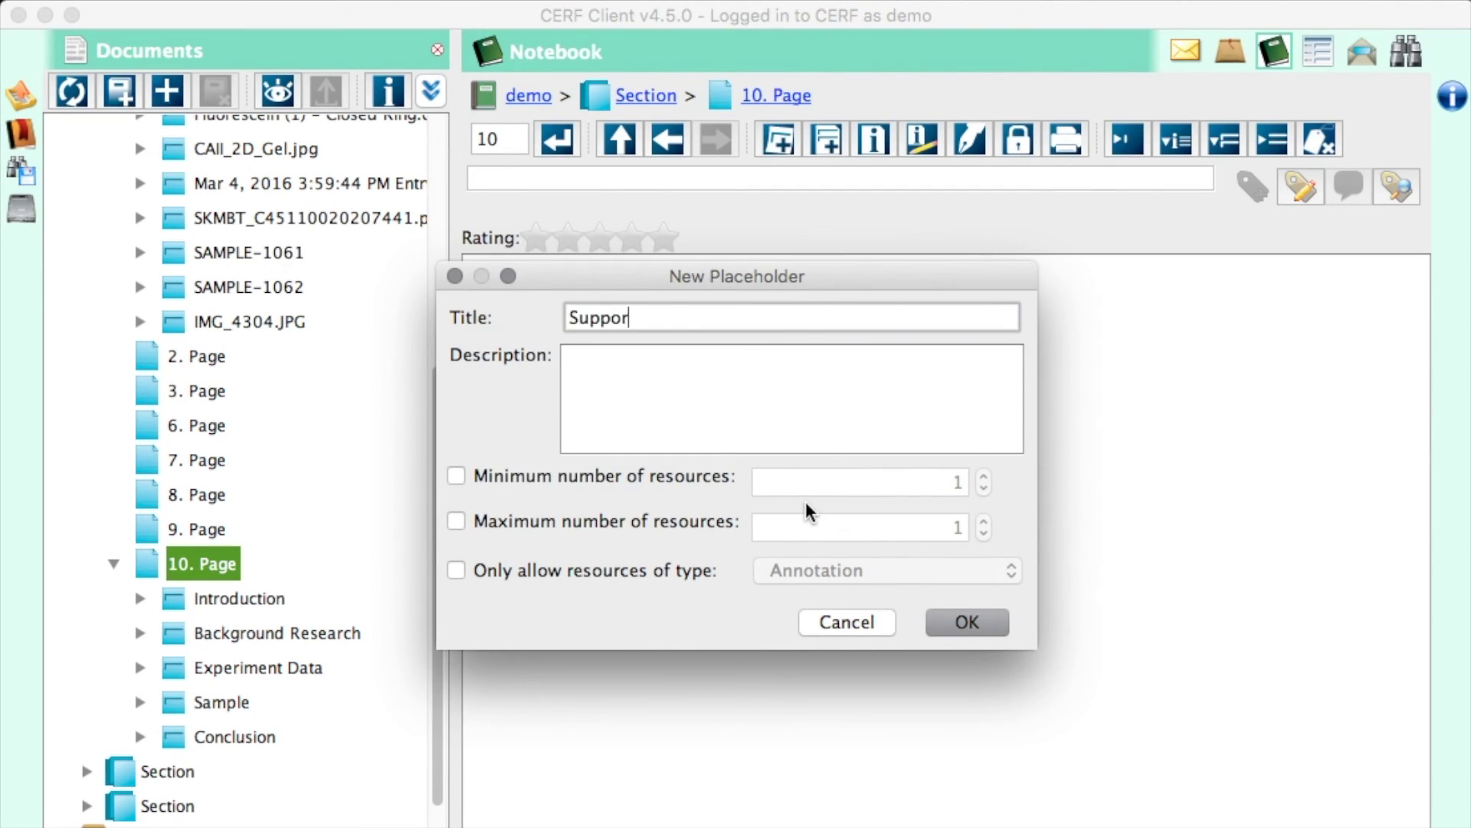
type("ting Documents")
left_click(456, 476)
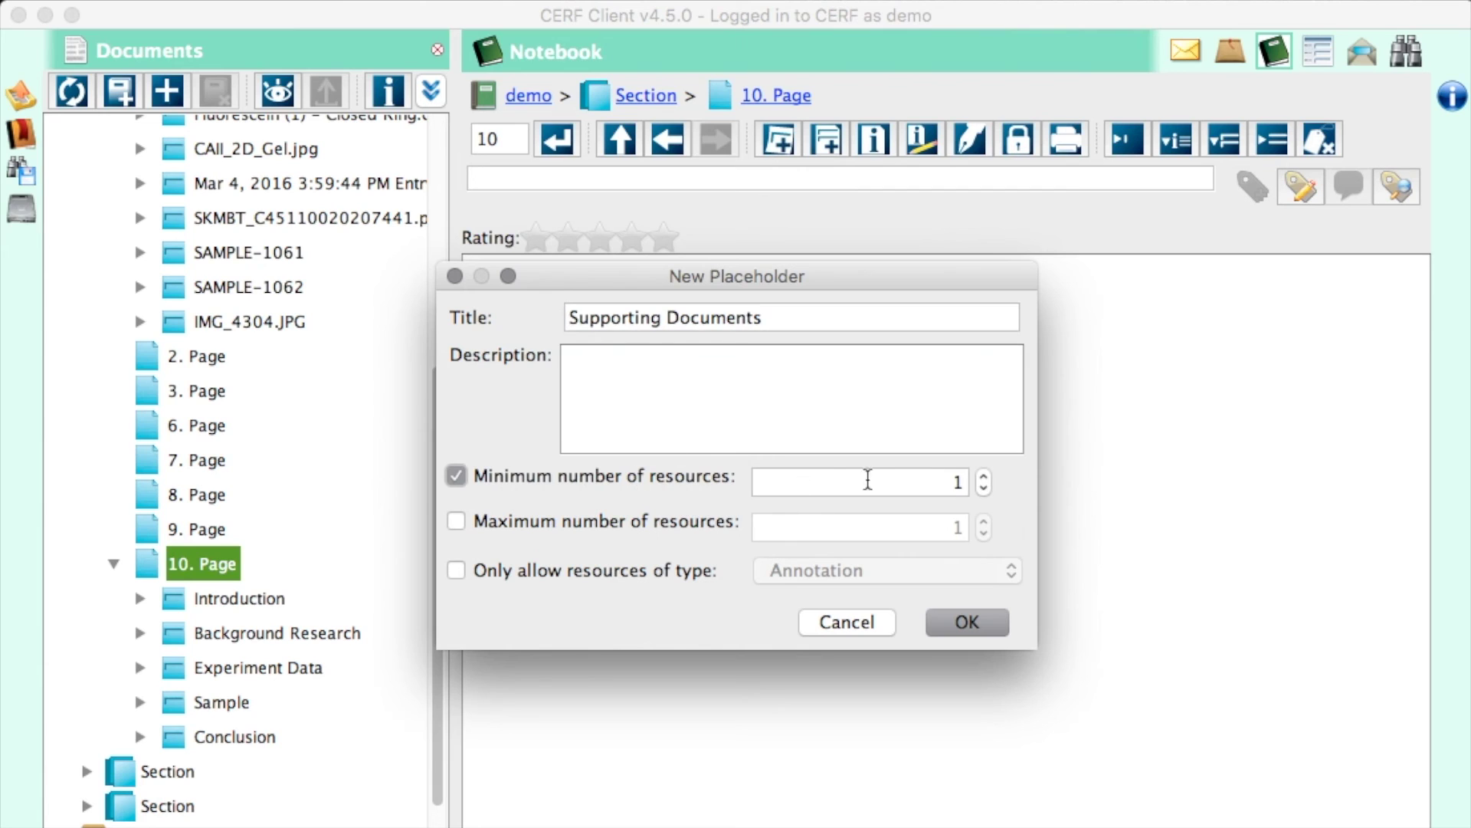
left_click(987, 476)
left_click(938, 616)
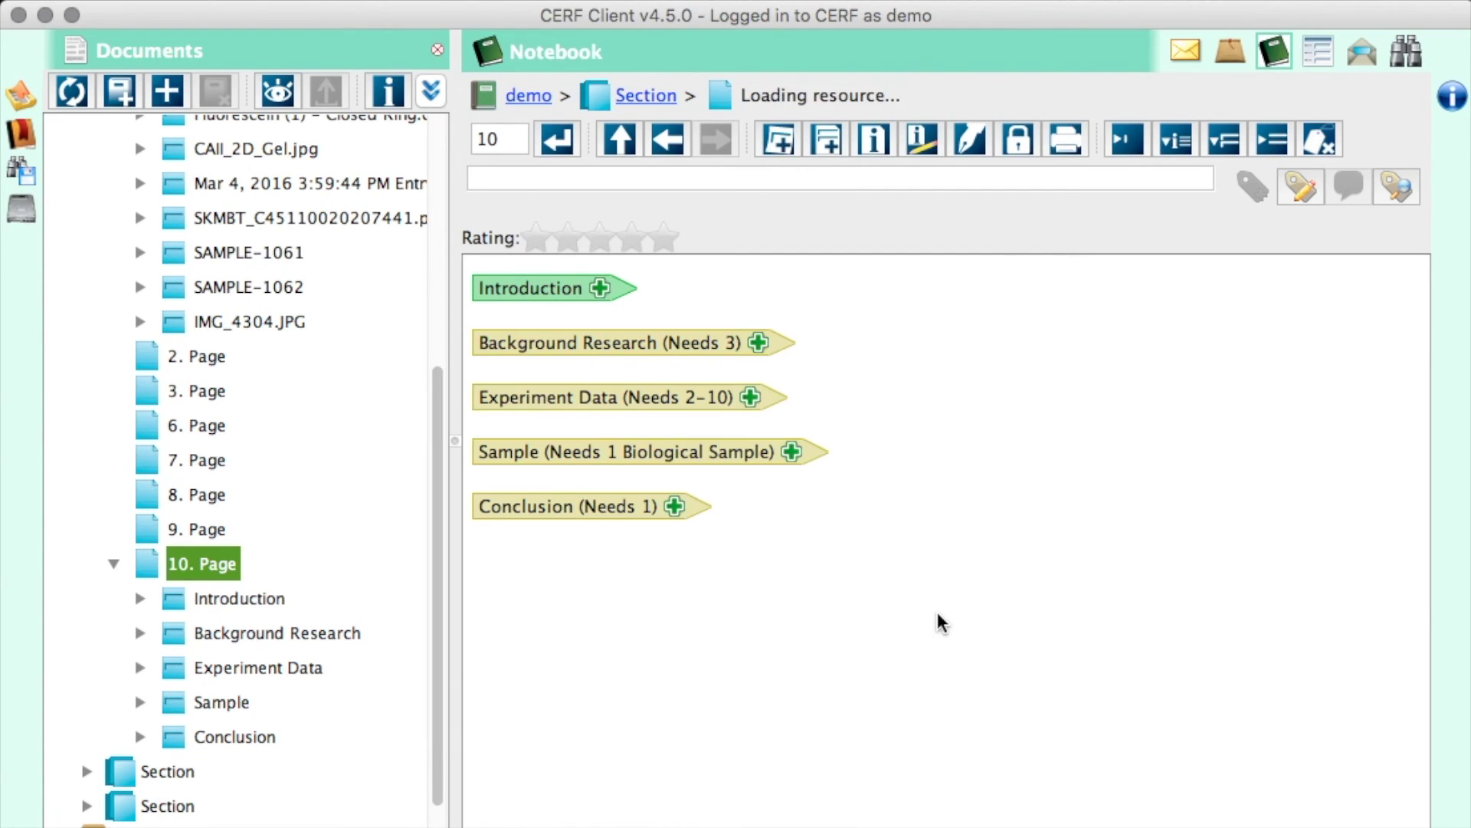
- Create a page template from page 10 with all six placeholders, including Supporting Documents, kept checked
right_click(183, 565)
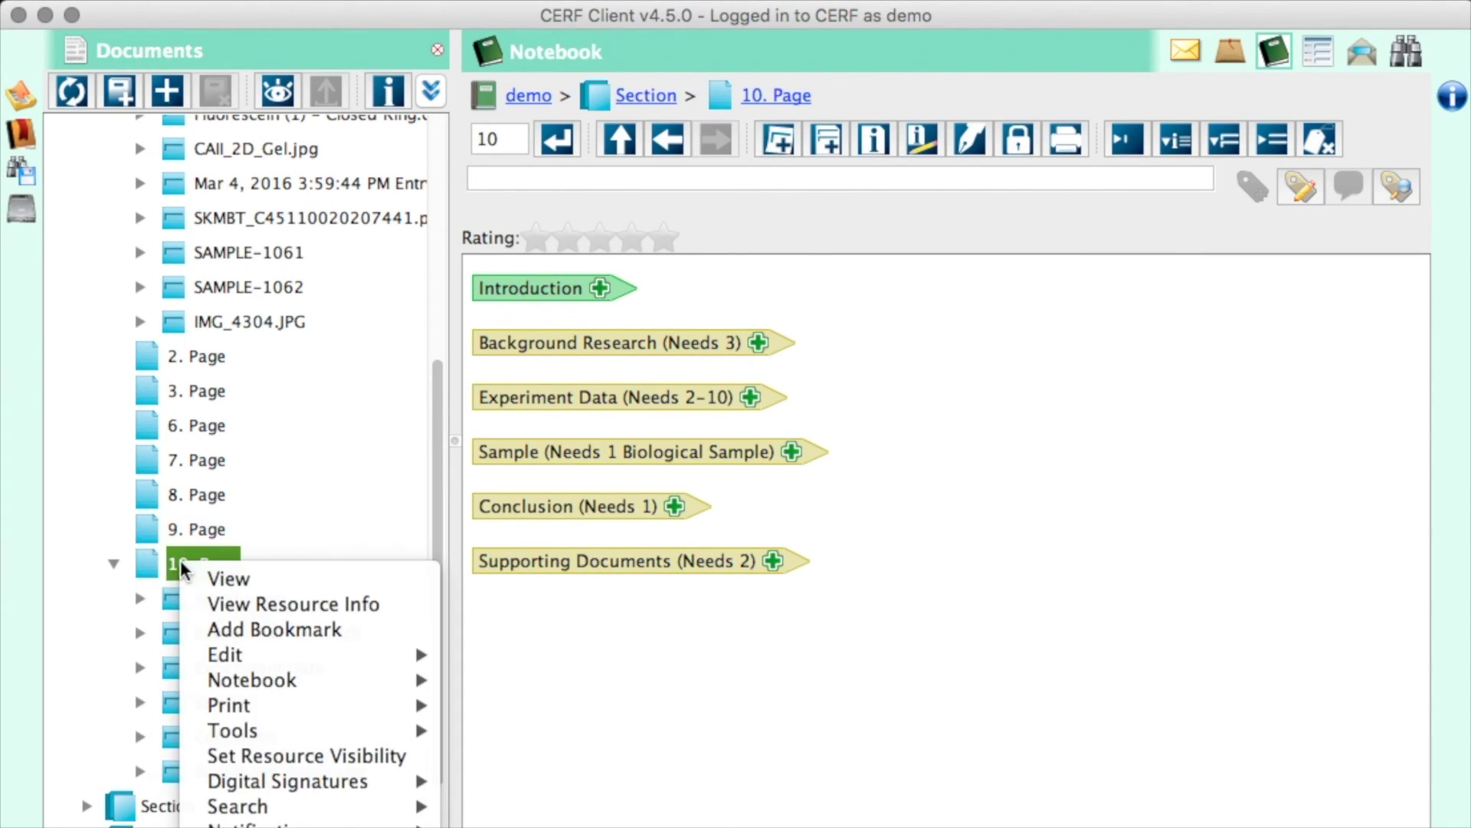
mouse_move(353, 730)
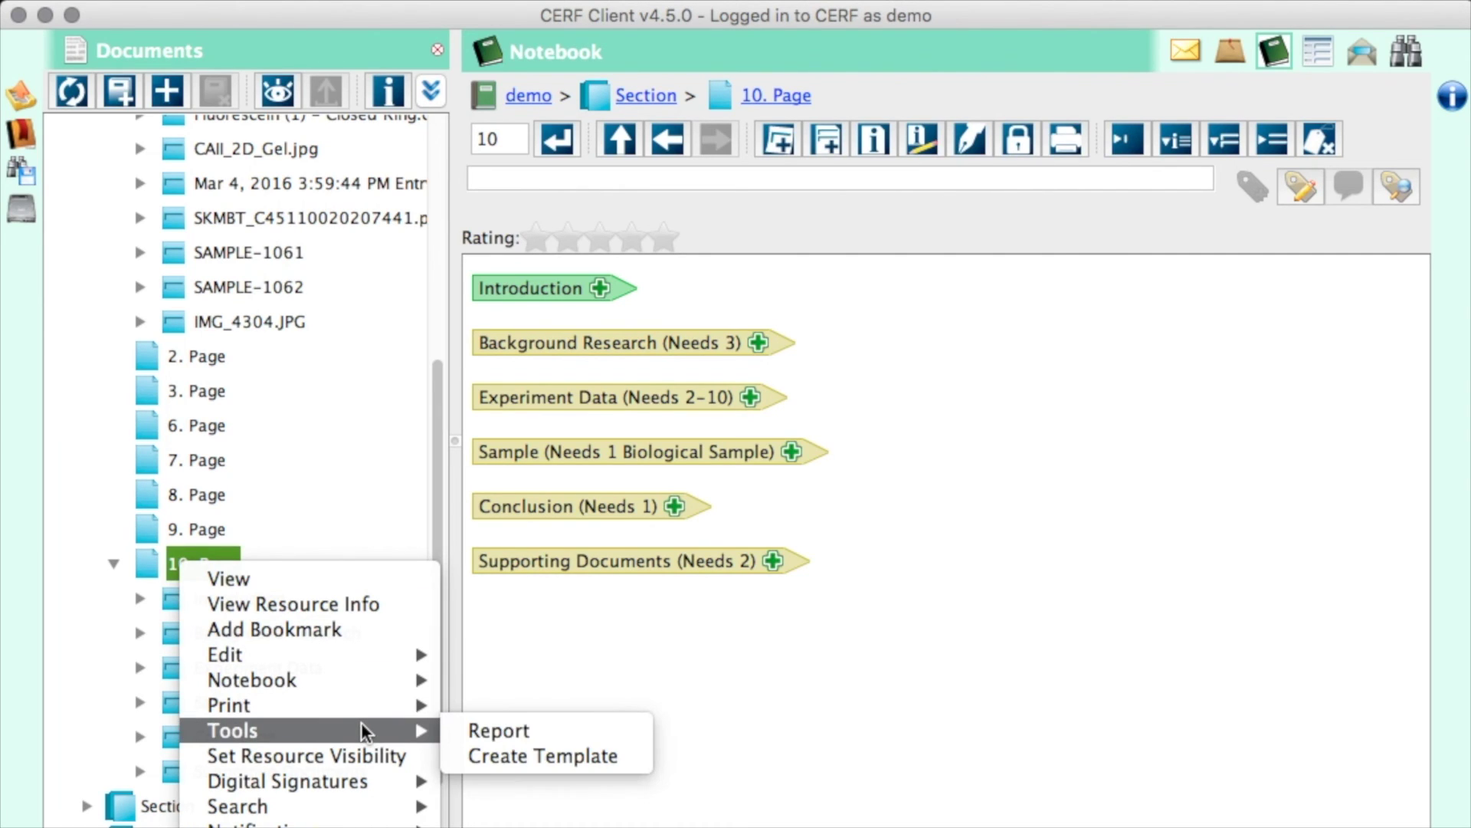
left_click(479, 753)
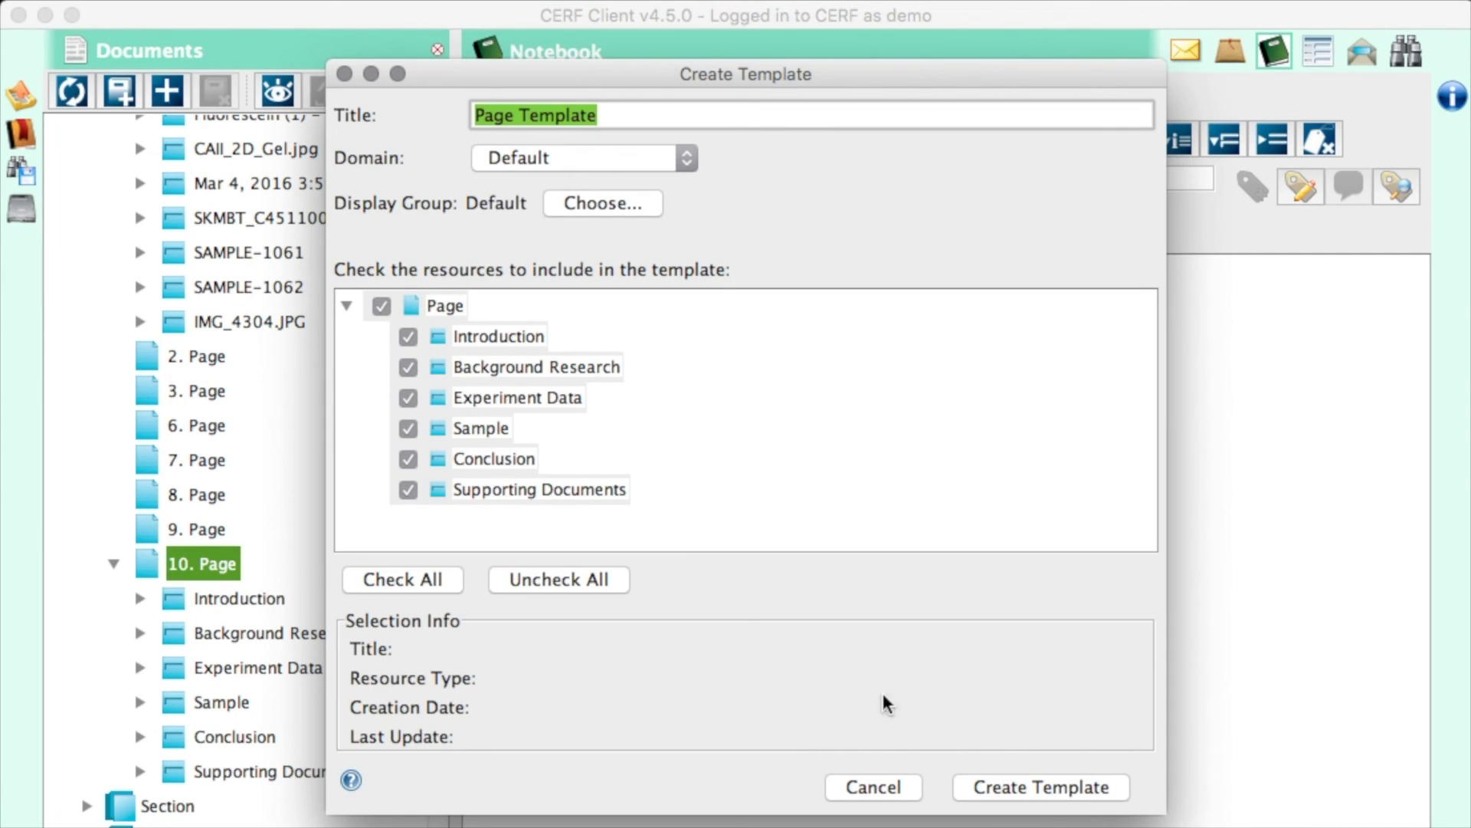
left_click(1039, 787)
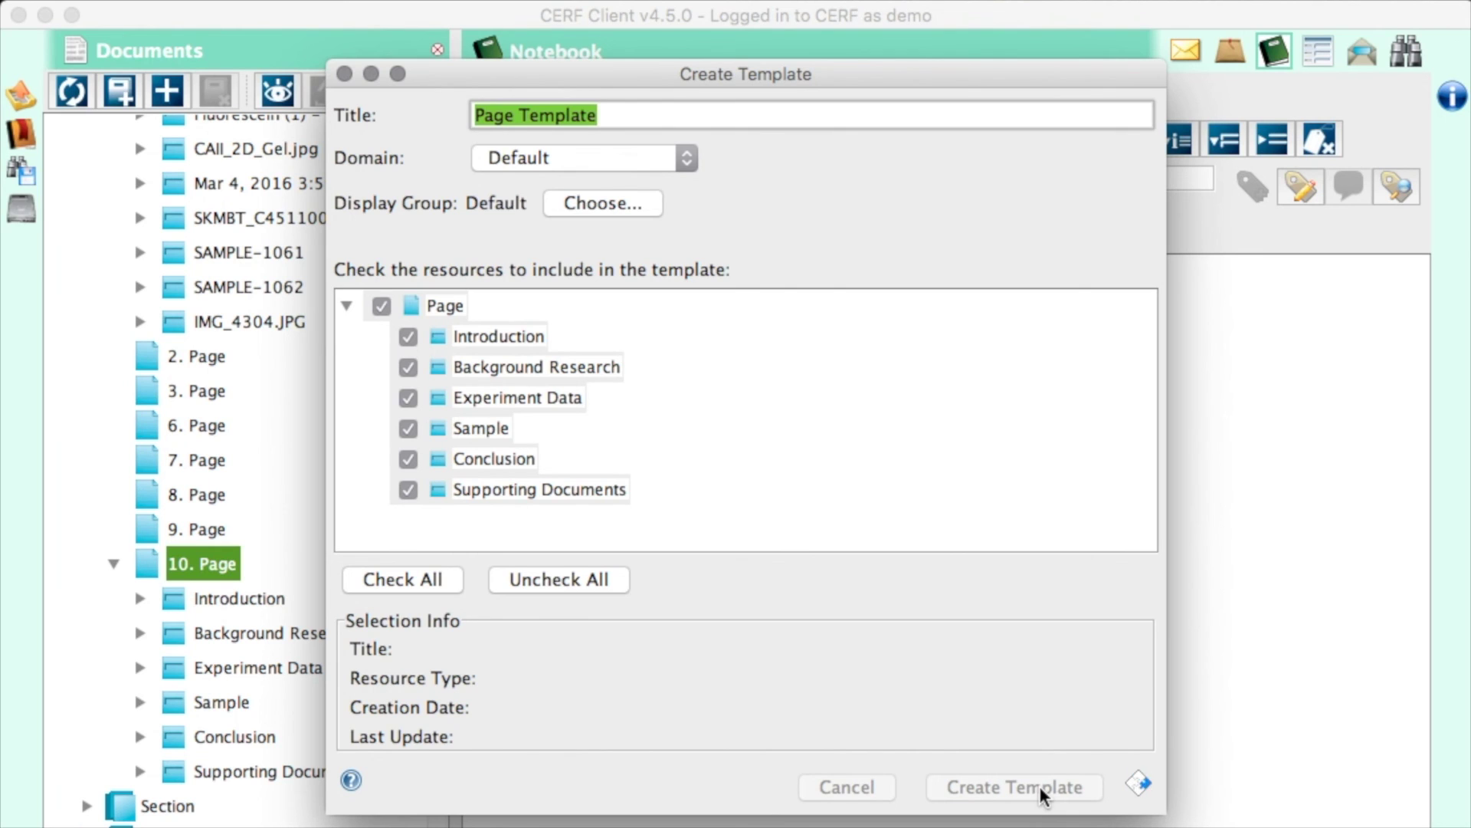